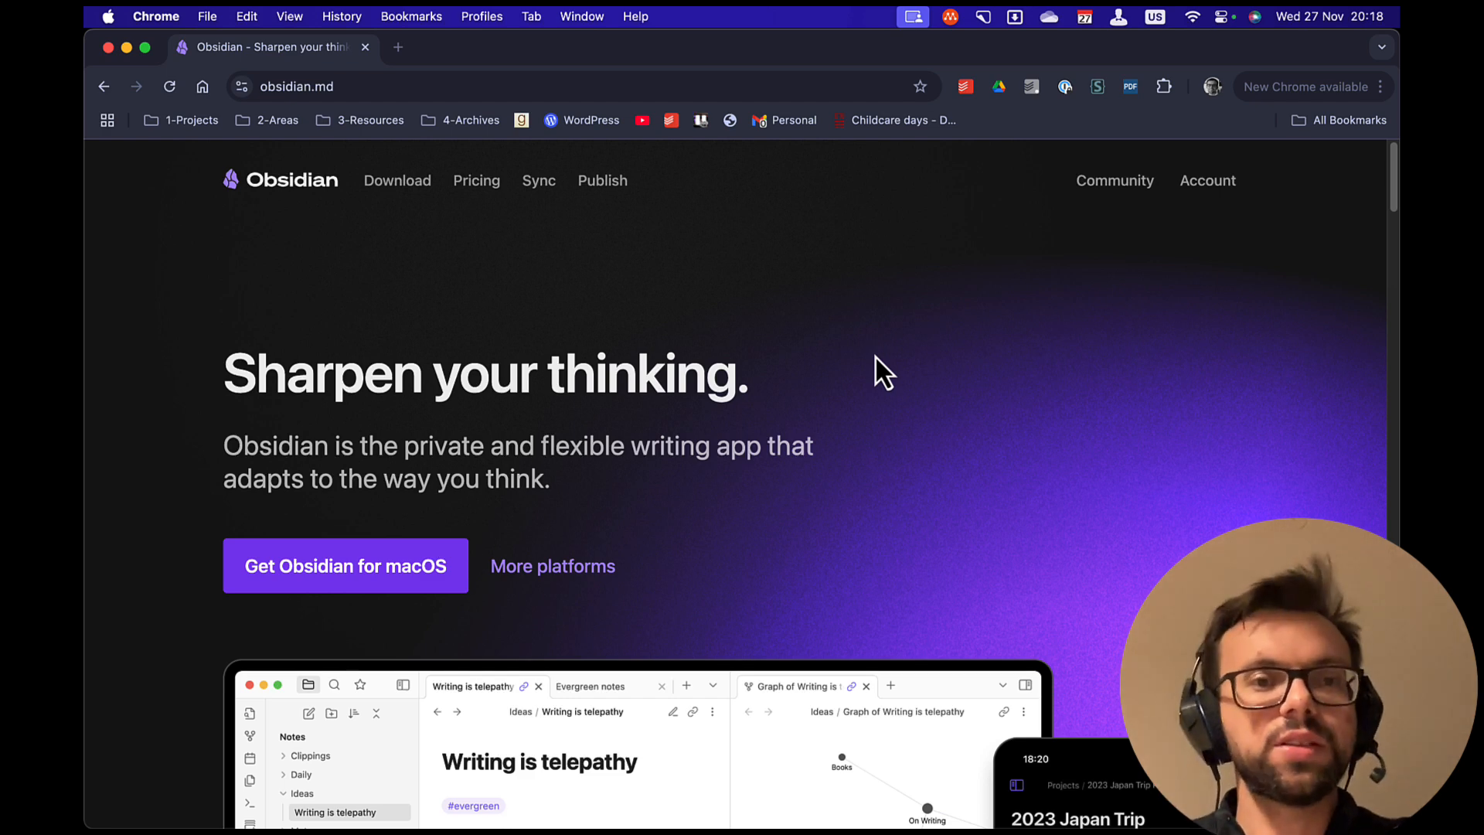
Open the Sync page of the Obsidian website, then switch to the Obsidian app.
left_click(534, 192)
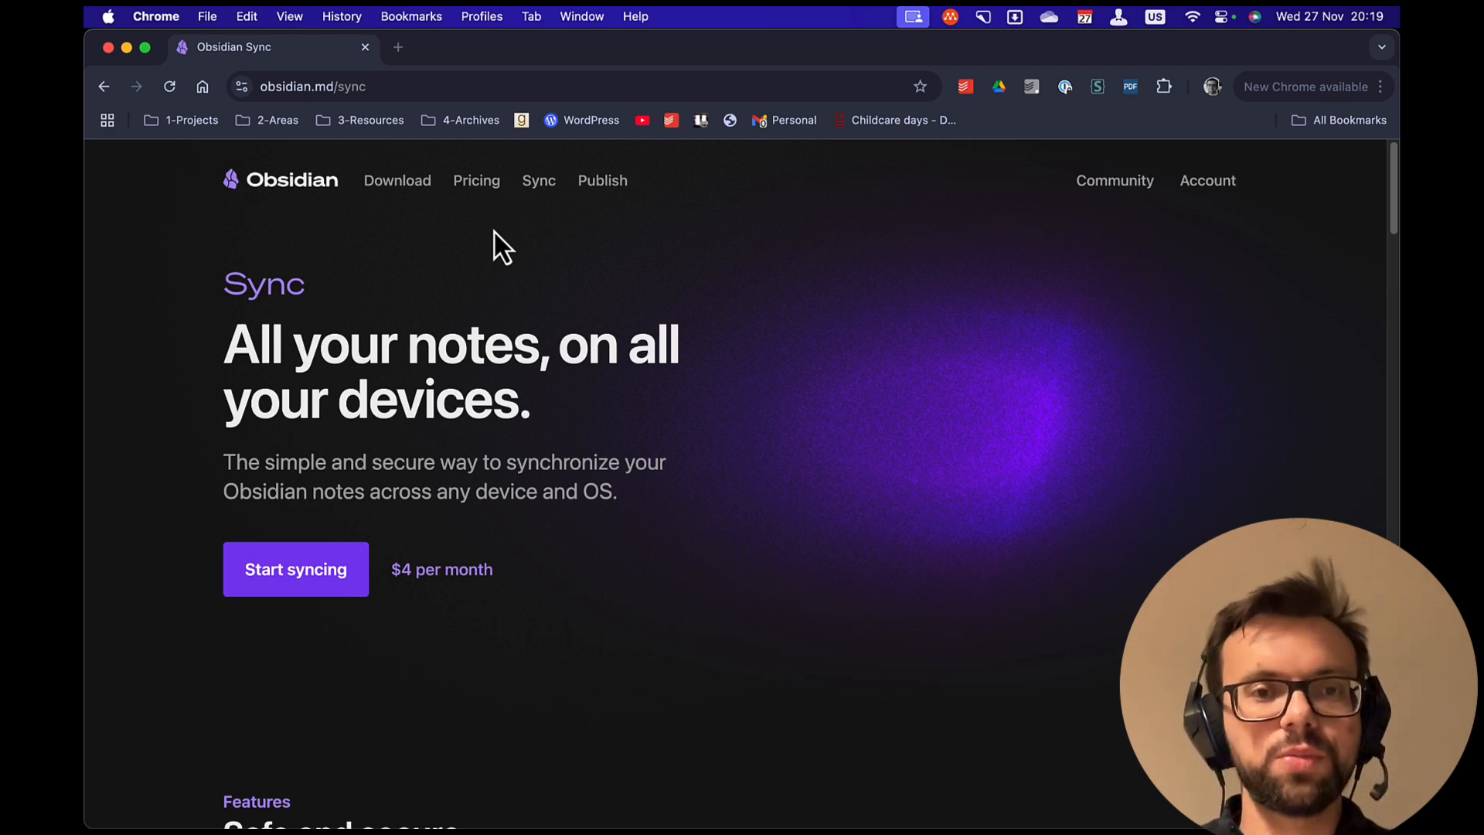
key("super+Tab")
key("Down")
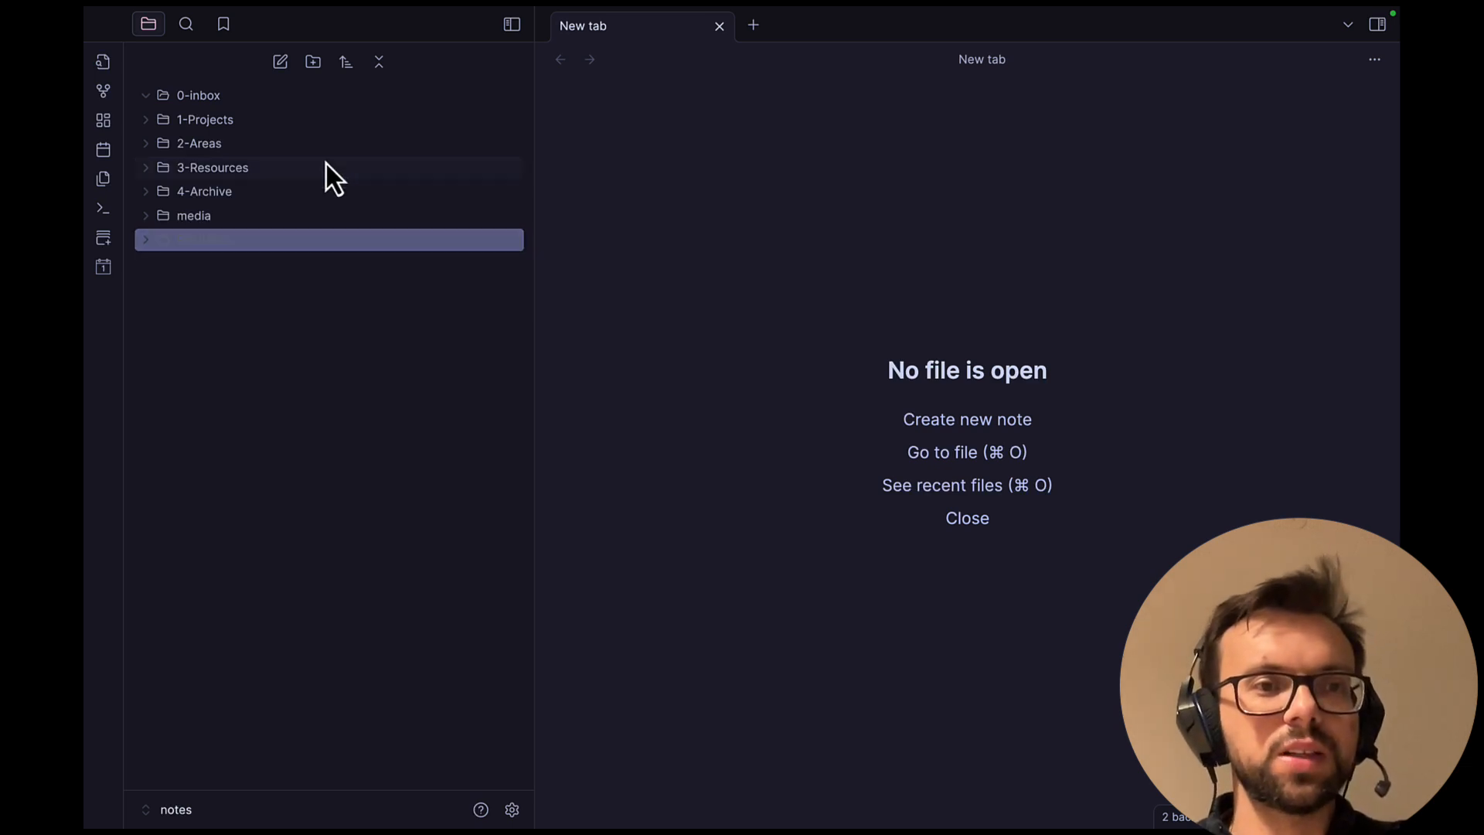
Look through the top-level folders of the notes vault, from 0-inbox to Readwise.
key("Up")
key("Up")
key("Up")
key("Up")
key("Up")
key("Up")
key("Down")
key("Down")
key("Down")
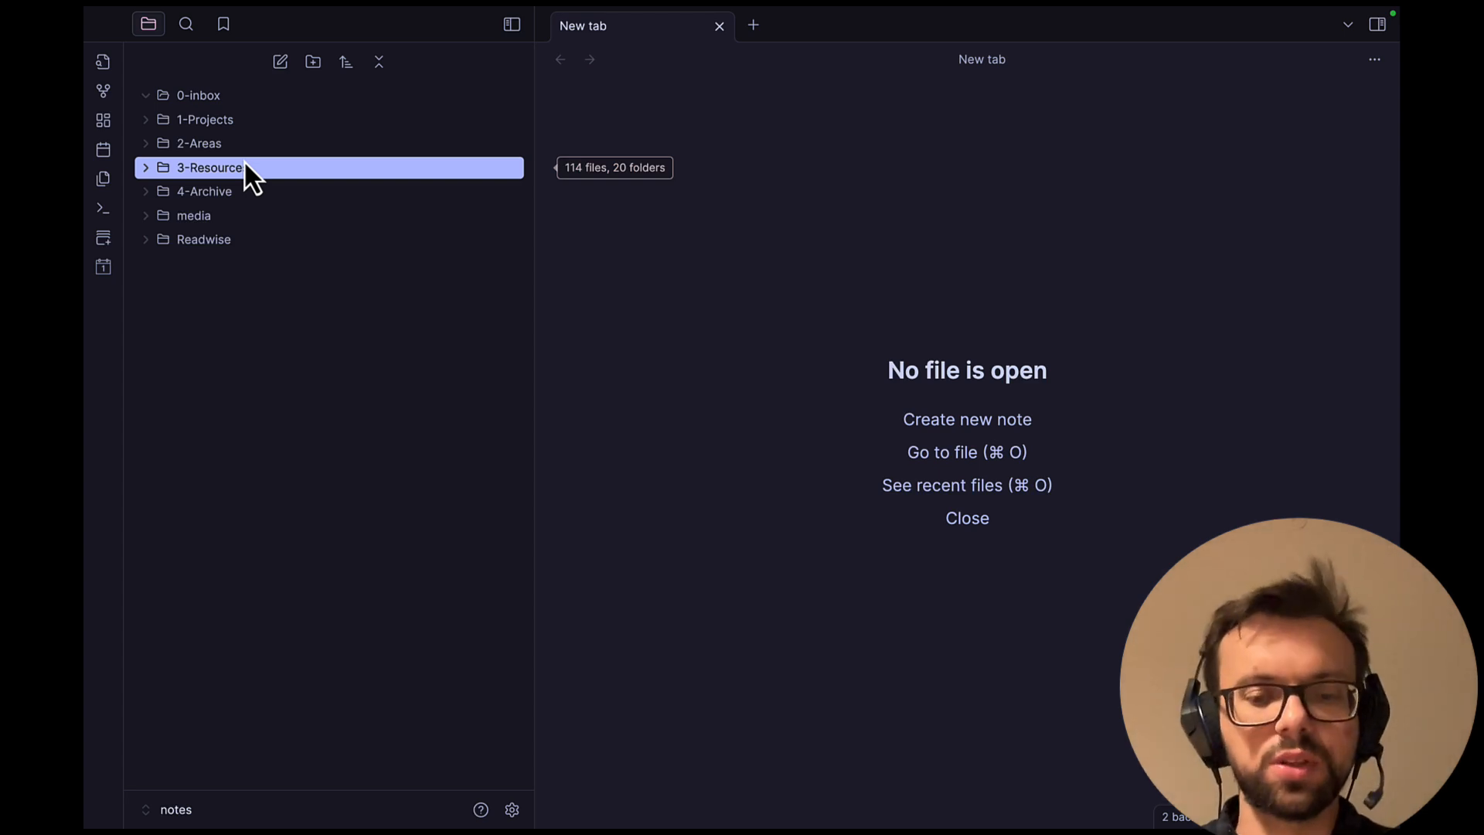
Review the Unique note creator plugin's options in the settings and close the settings.
key("super+comma")
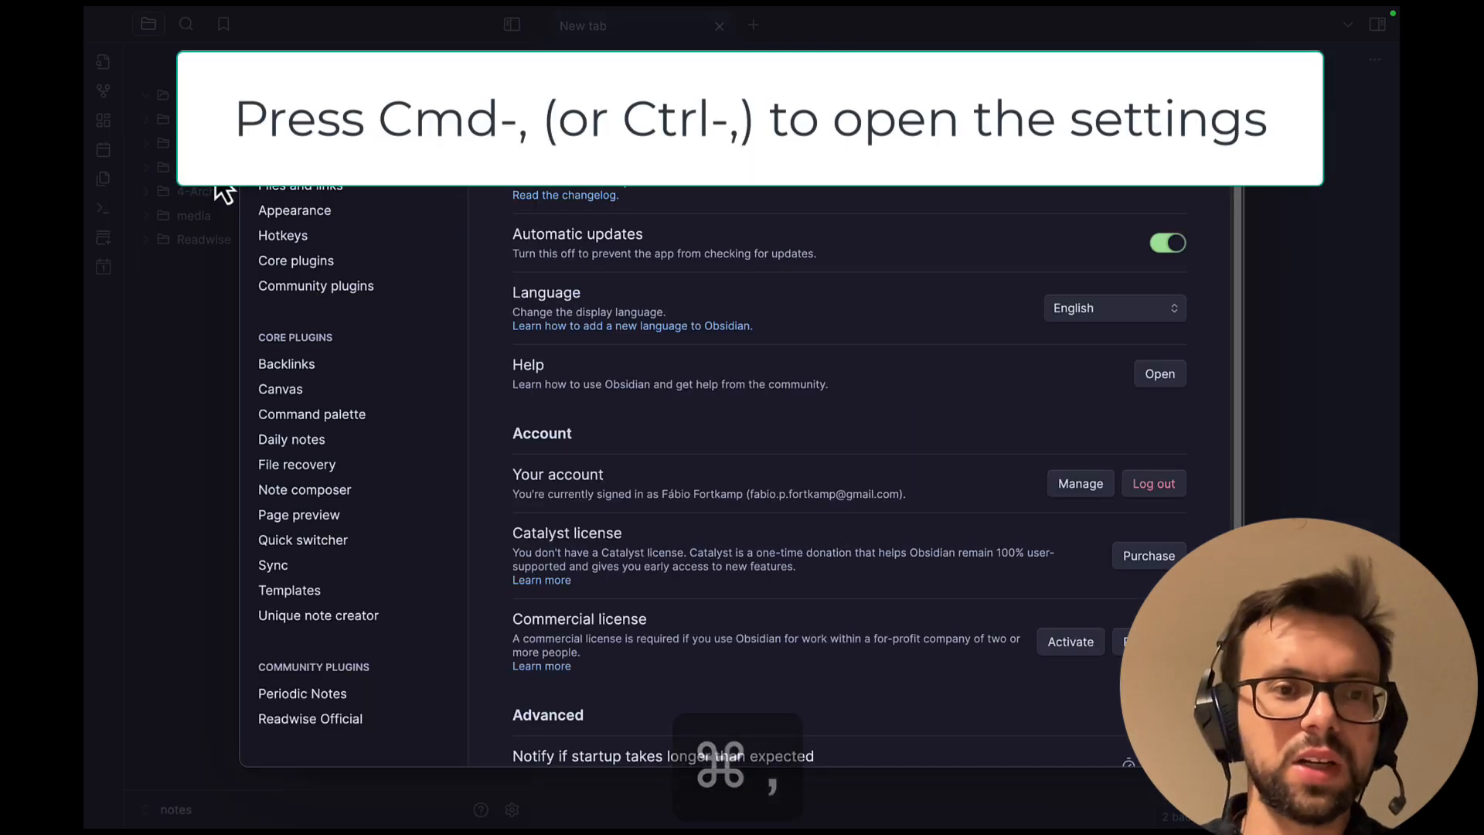
left_click(300, 262)
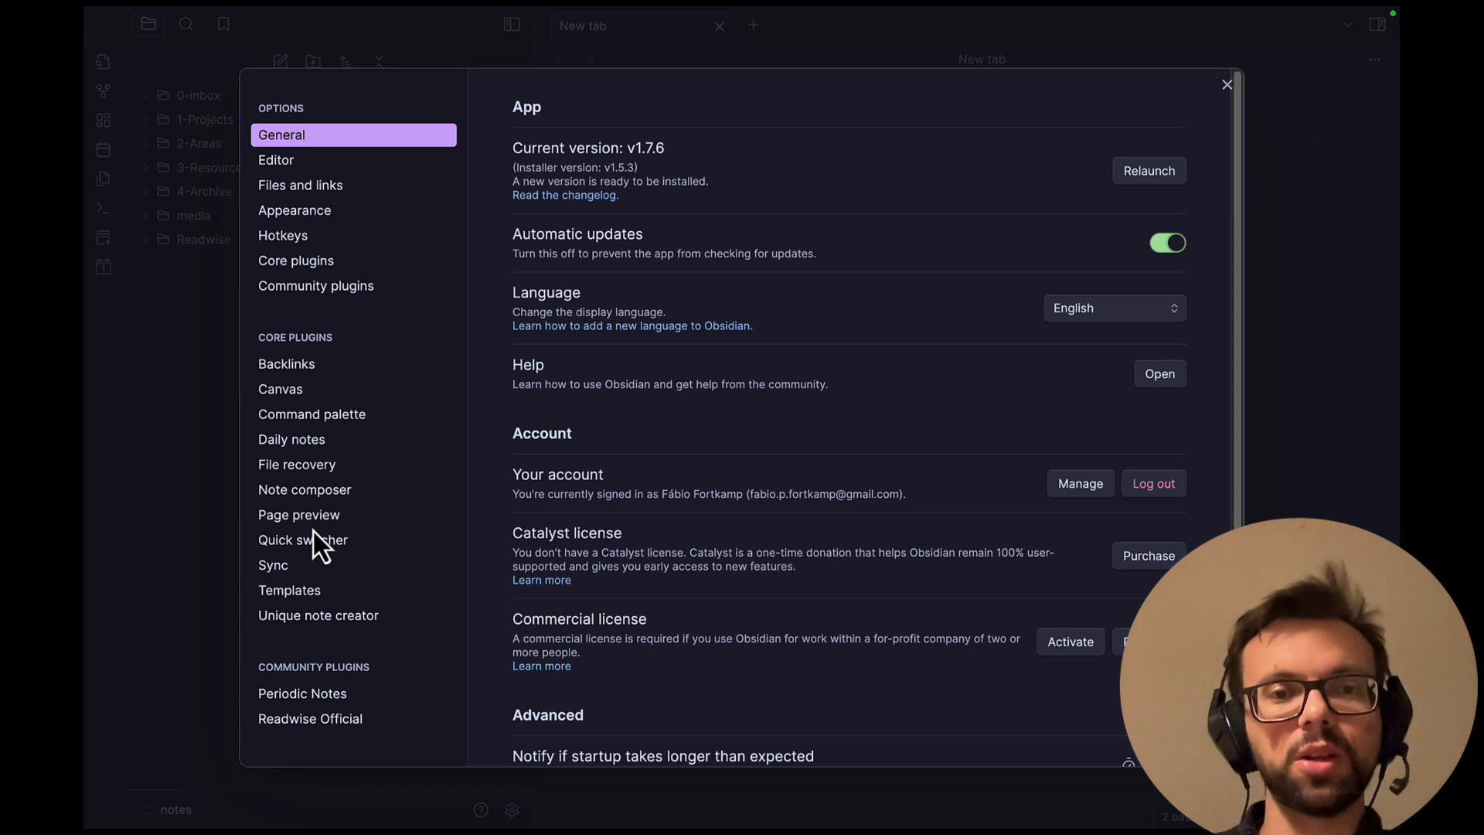
left_click(313, 617)
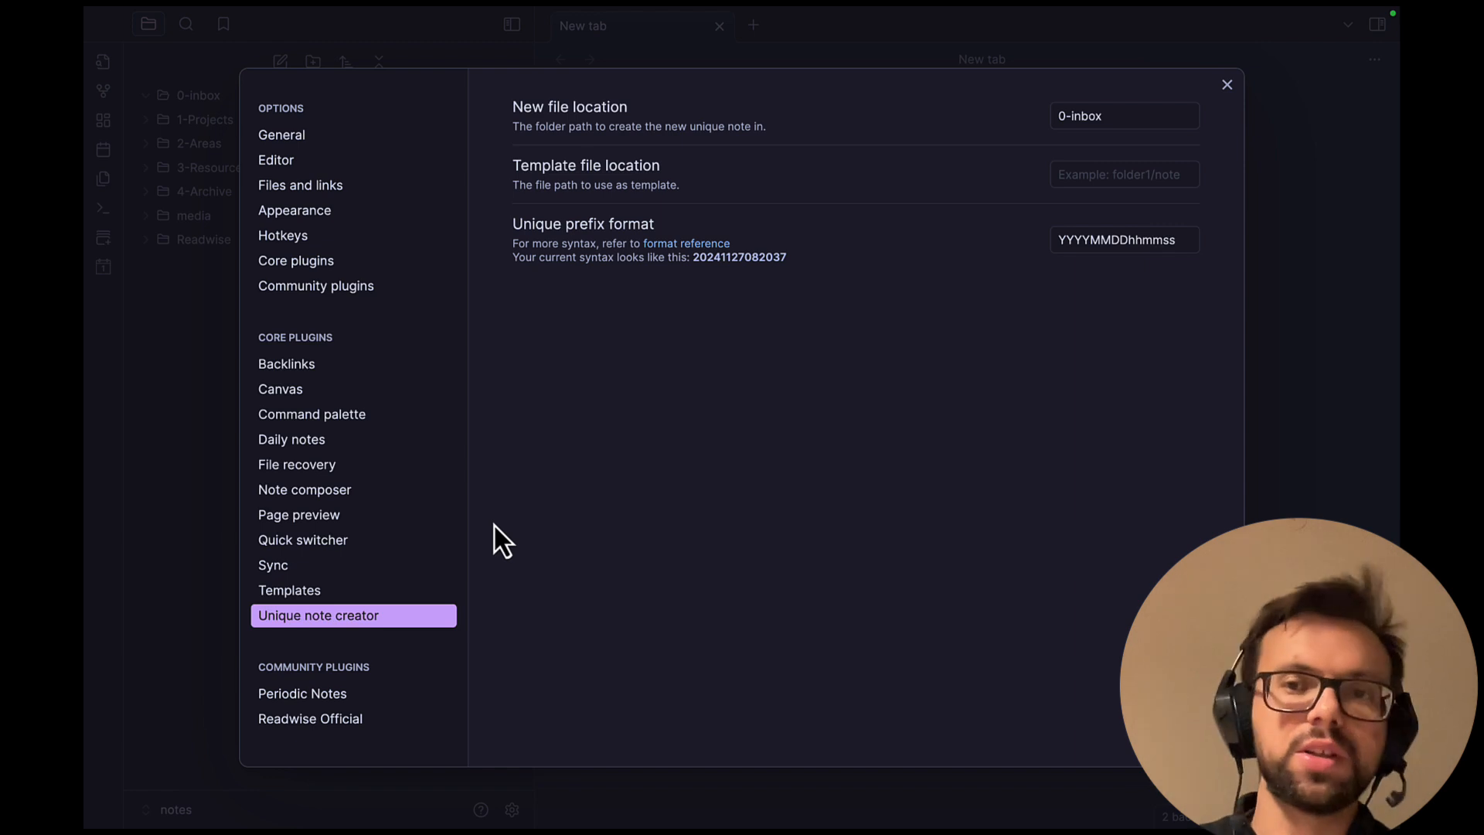
left_click(1229, 92)
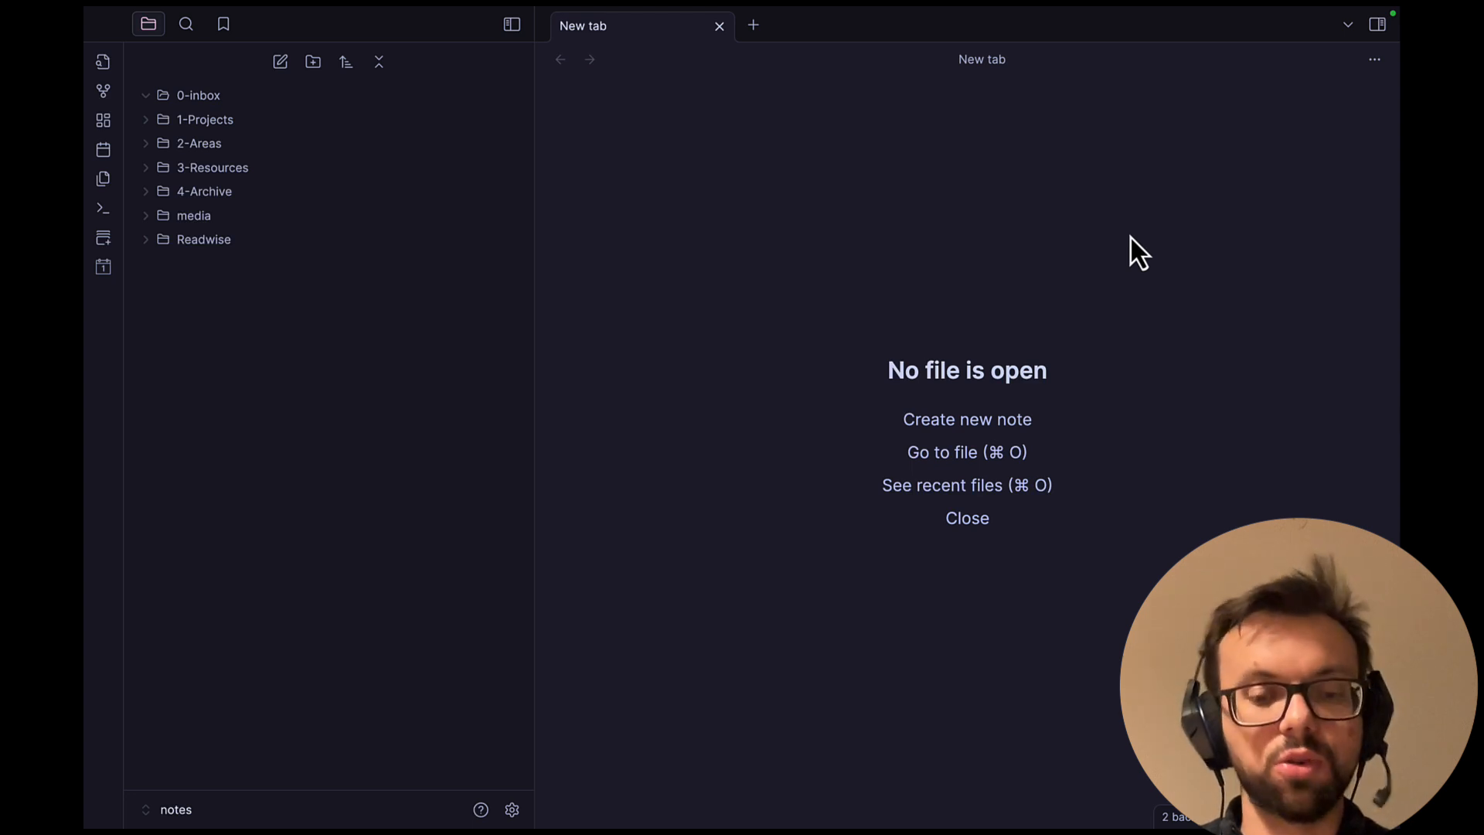
Create a new unique note in the 0-inbox folder and inspect its timestamp title.
key("super+n")
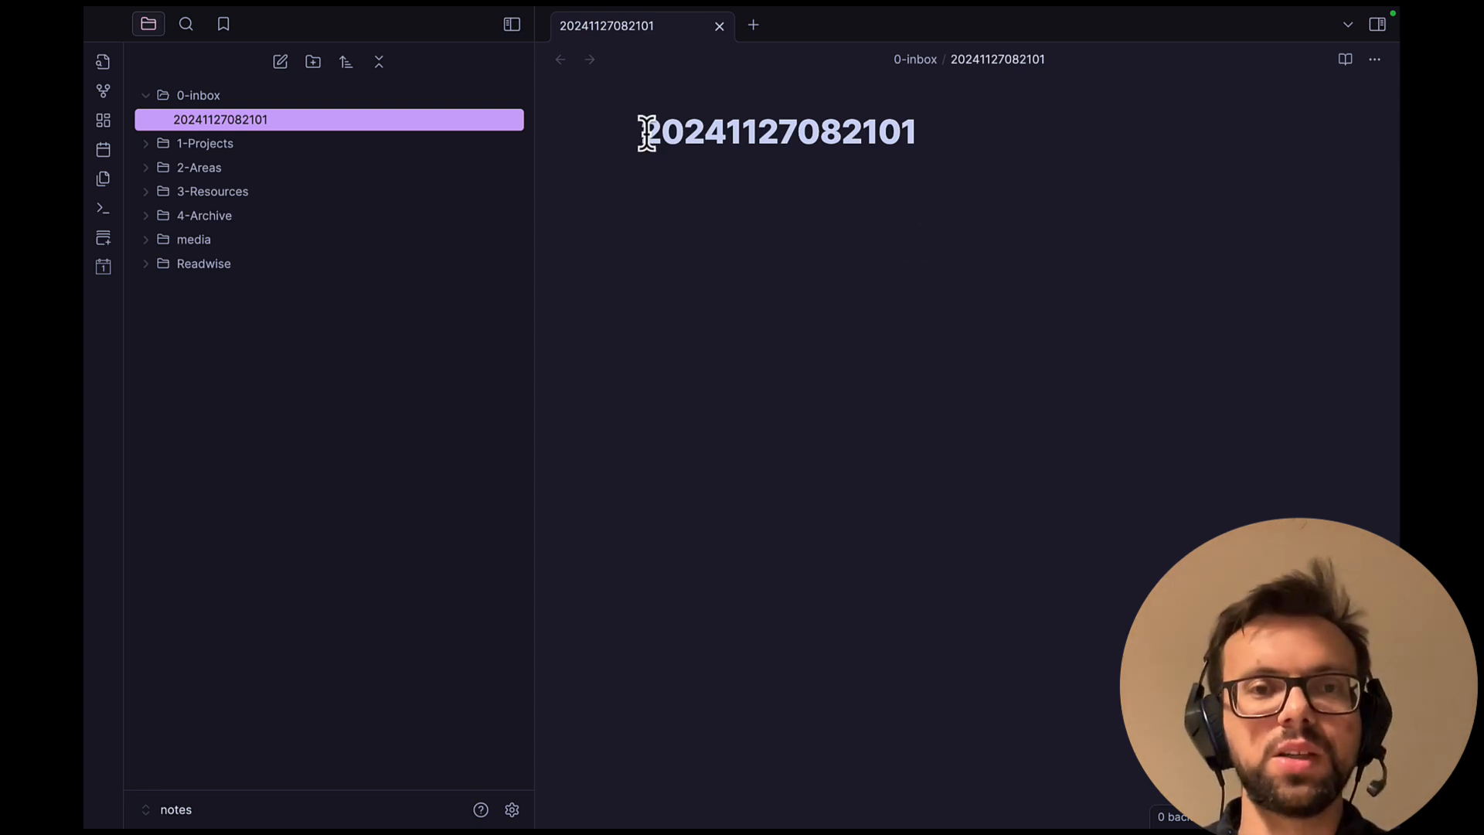
left_click_drag(640, 130, 860, 142)
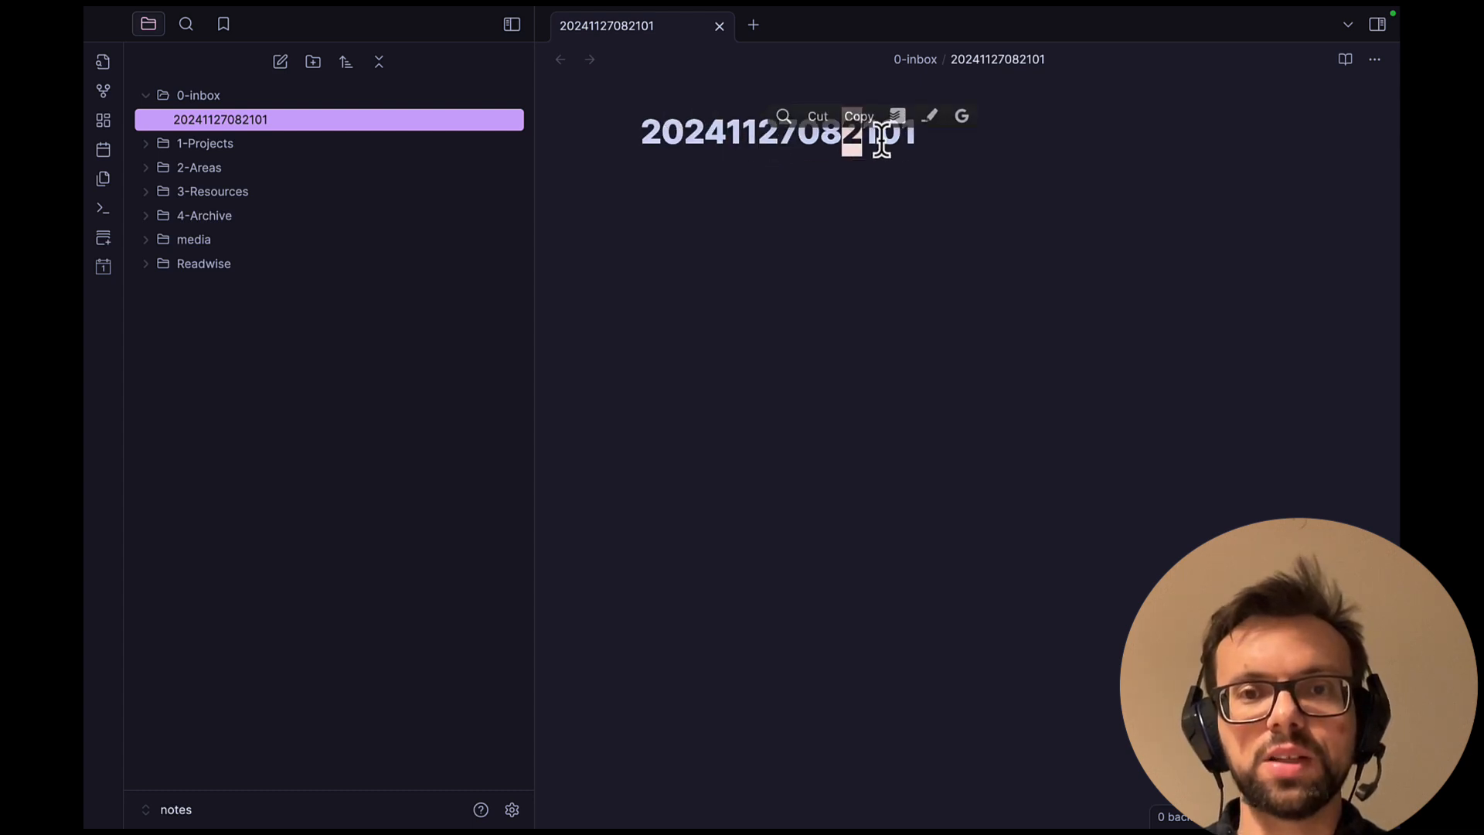
left_click(968, 139)
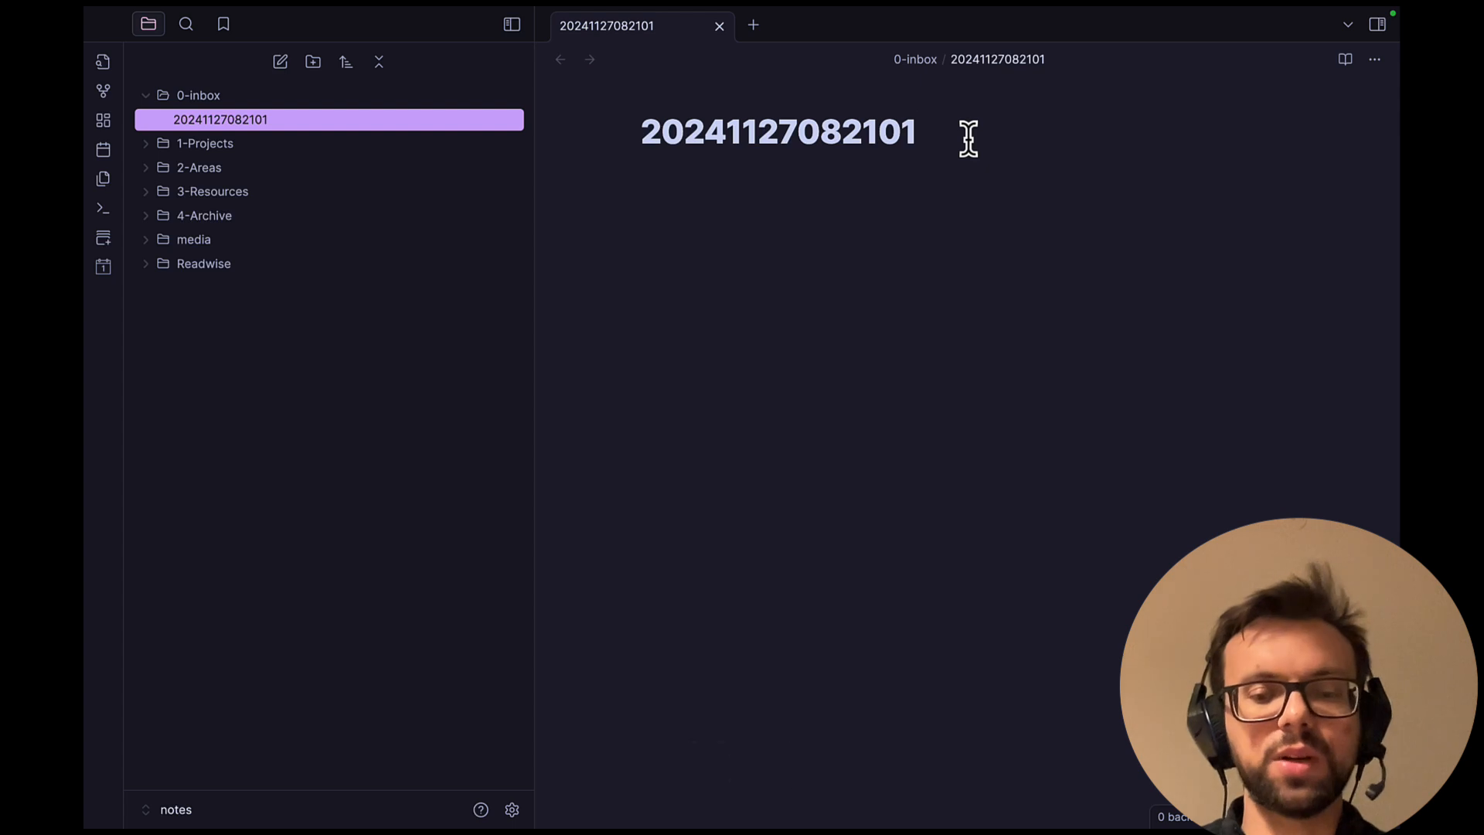
Create a second unique note and append "Video Projects" to its timestamp title.
key("super+n")
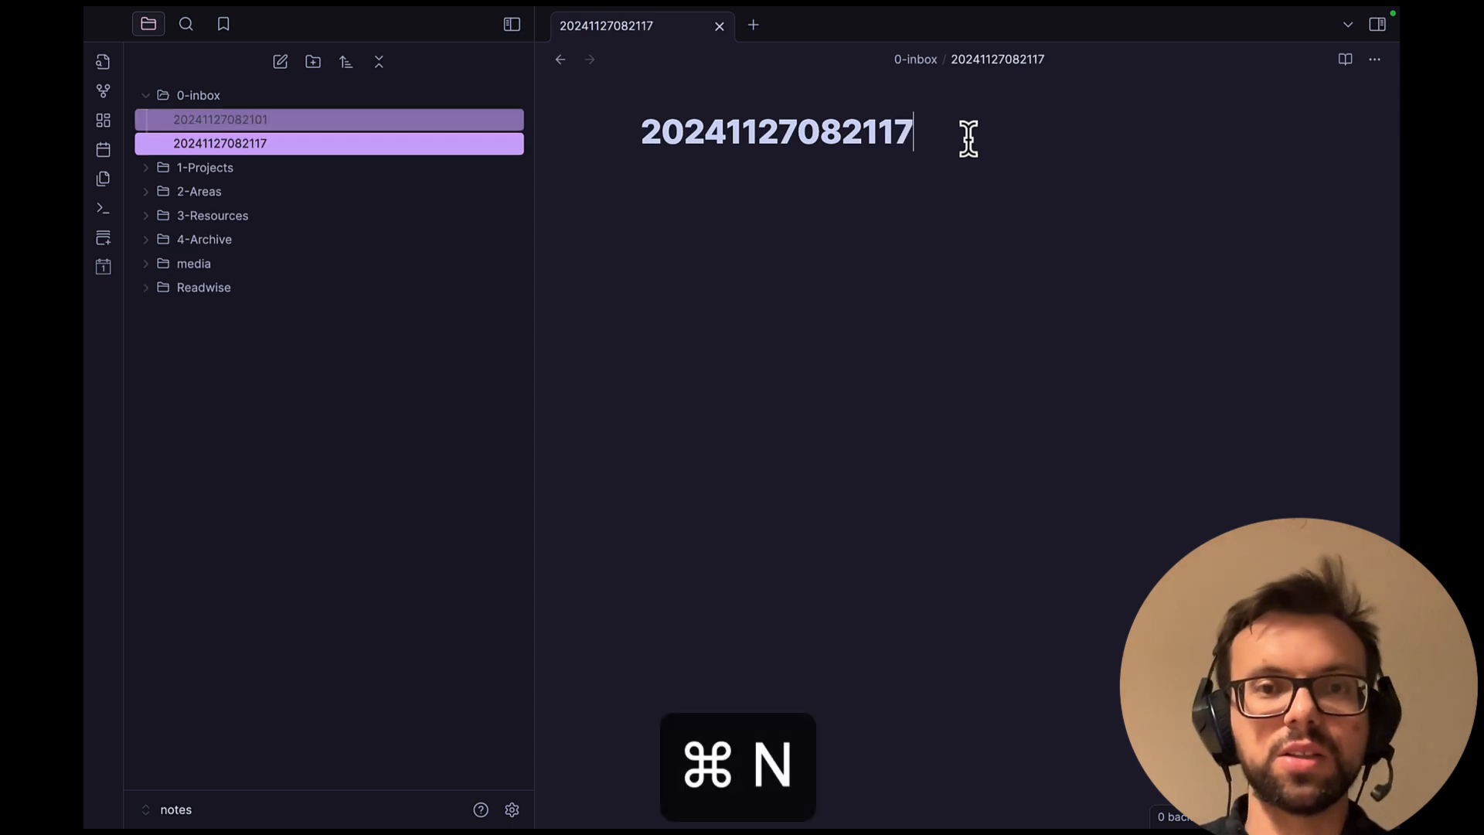
left_click(240, 145)
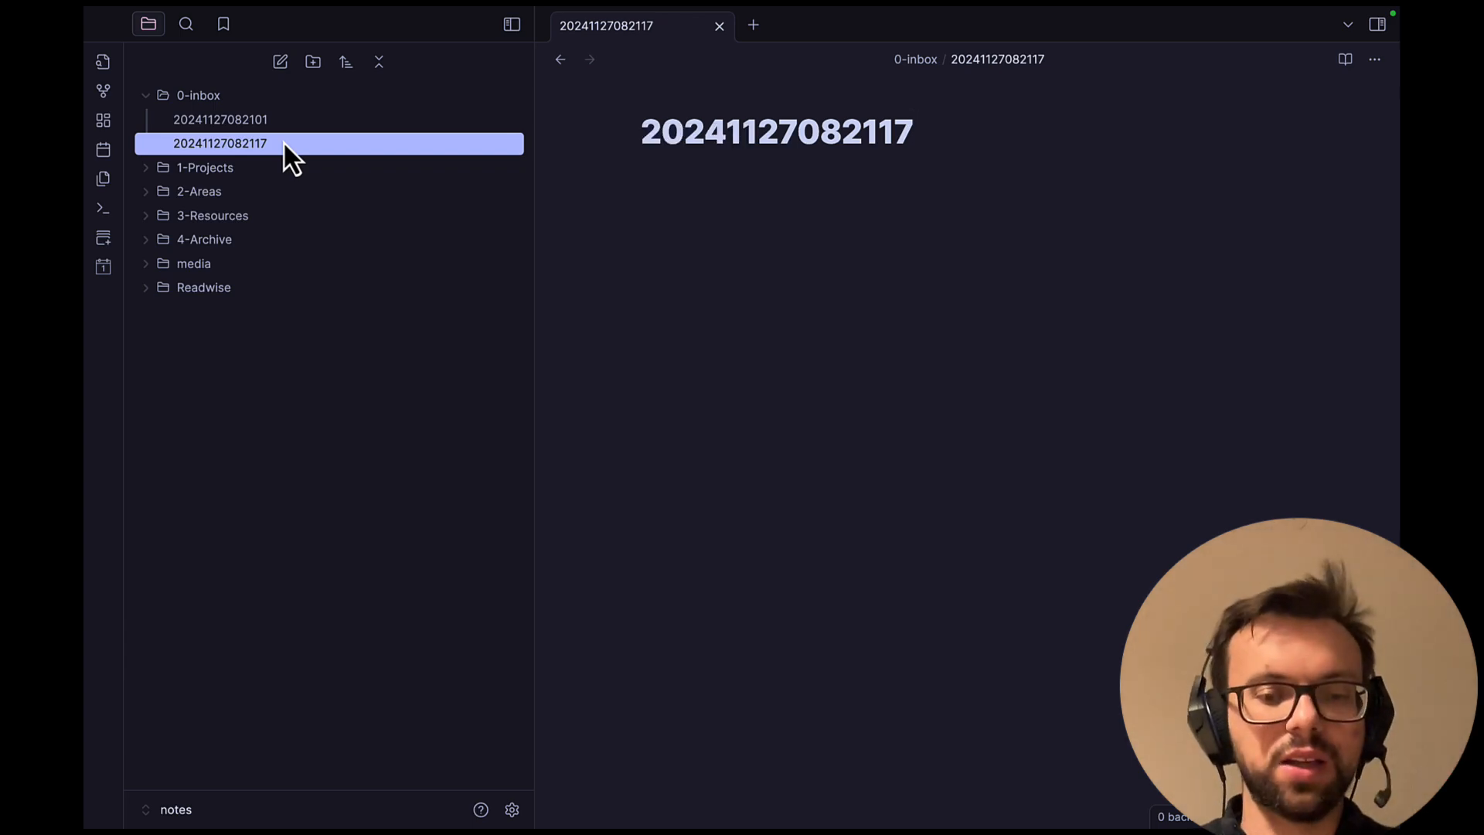
type("Video ideas")
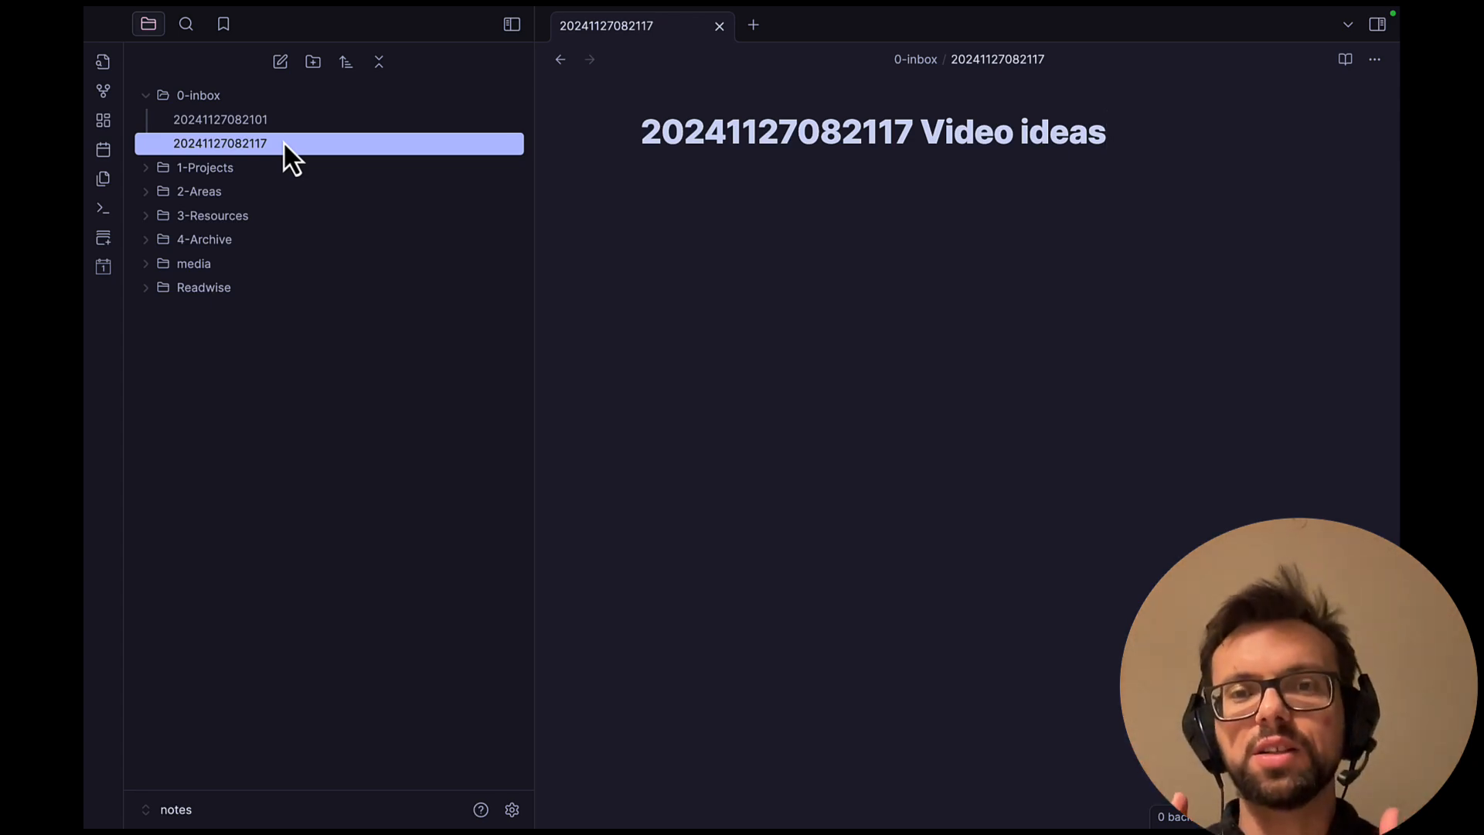
key("BackSpace")
key("BackSpace")
key("BackSpace")
key("BackSpace")
key("BackSpace")
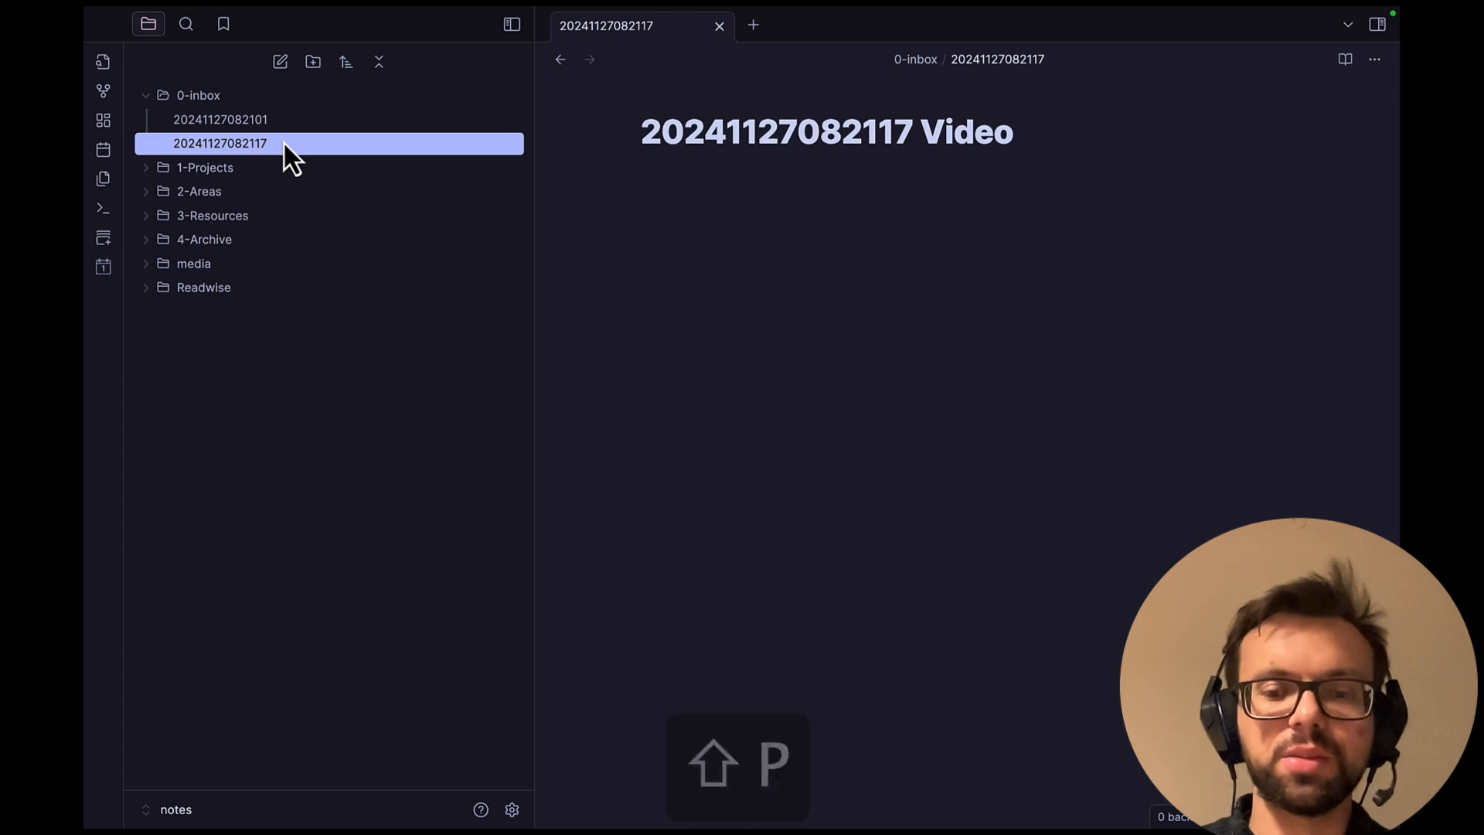
type("Projects")
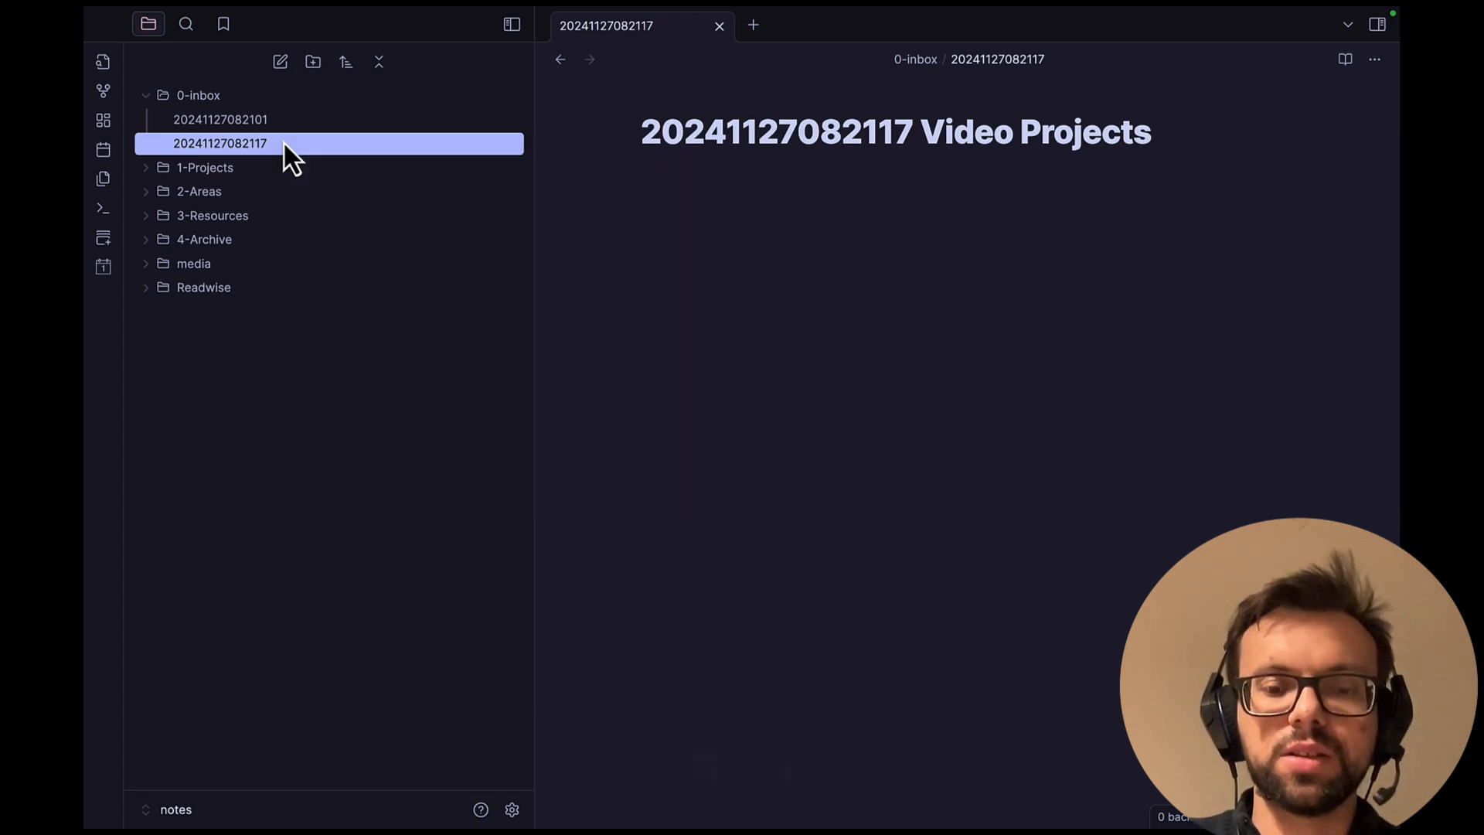
Search the vault's files for "2017" and browse the matching note names.
key("super+o")
type("2017")
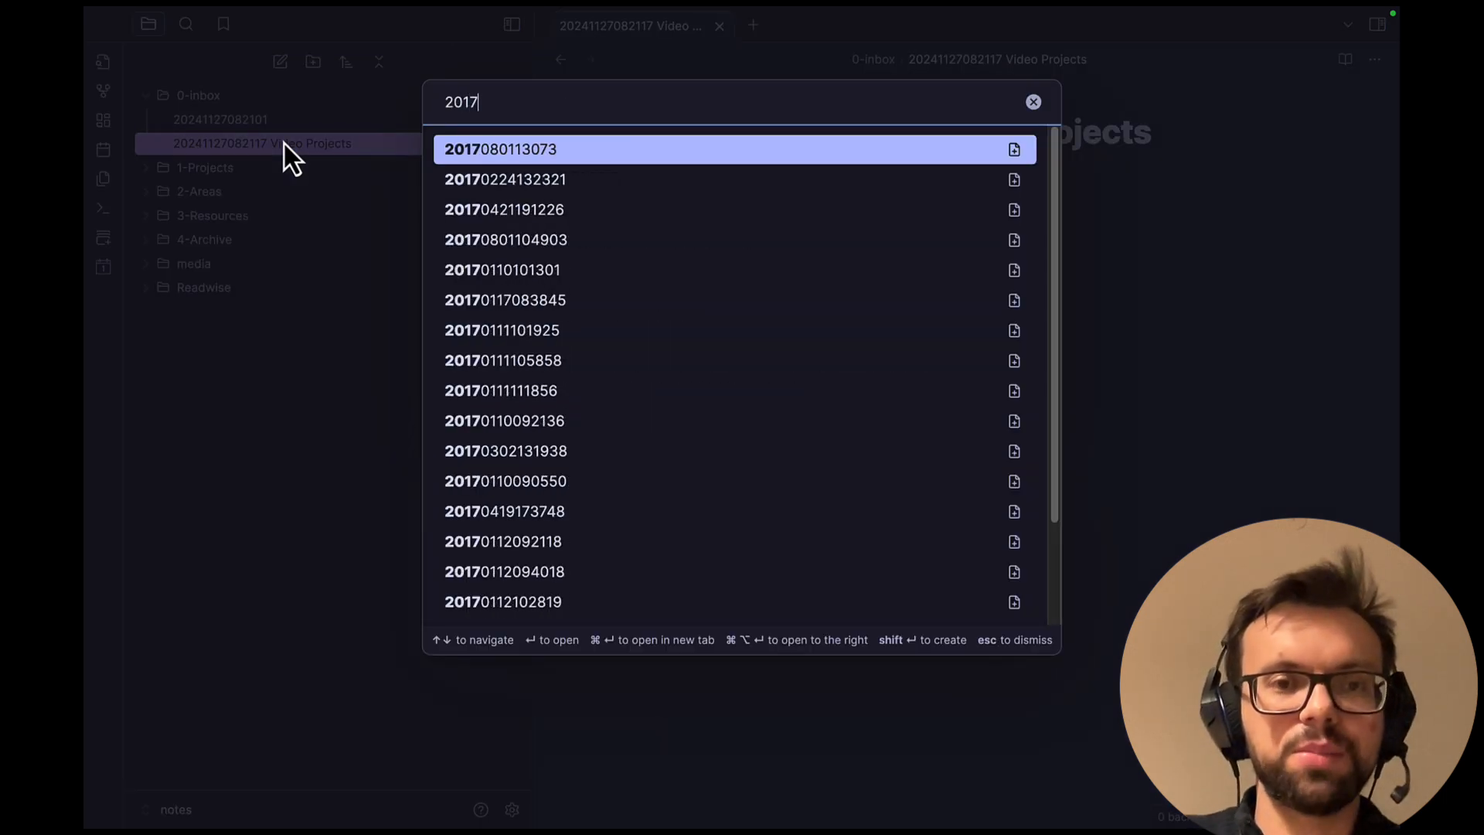
key("Down")
key("Down")
key("Down")
key("Down")
key("Down")
key("Down")
key("Down")
key("Down")
key("Down")
key("Down")
key("Down")
key("Down")
key("Down")
key("Down")
key("Down")
key("Down")
key("Down")
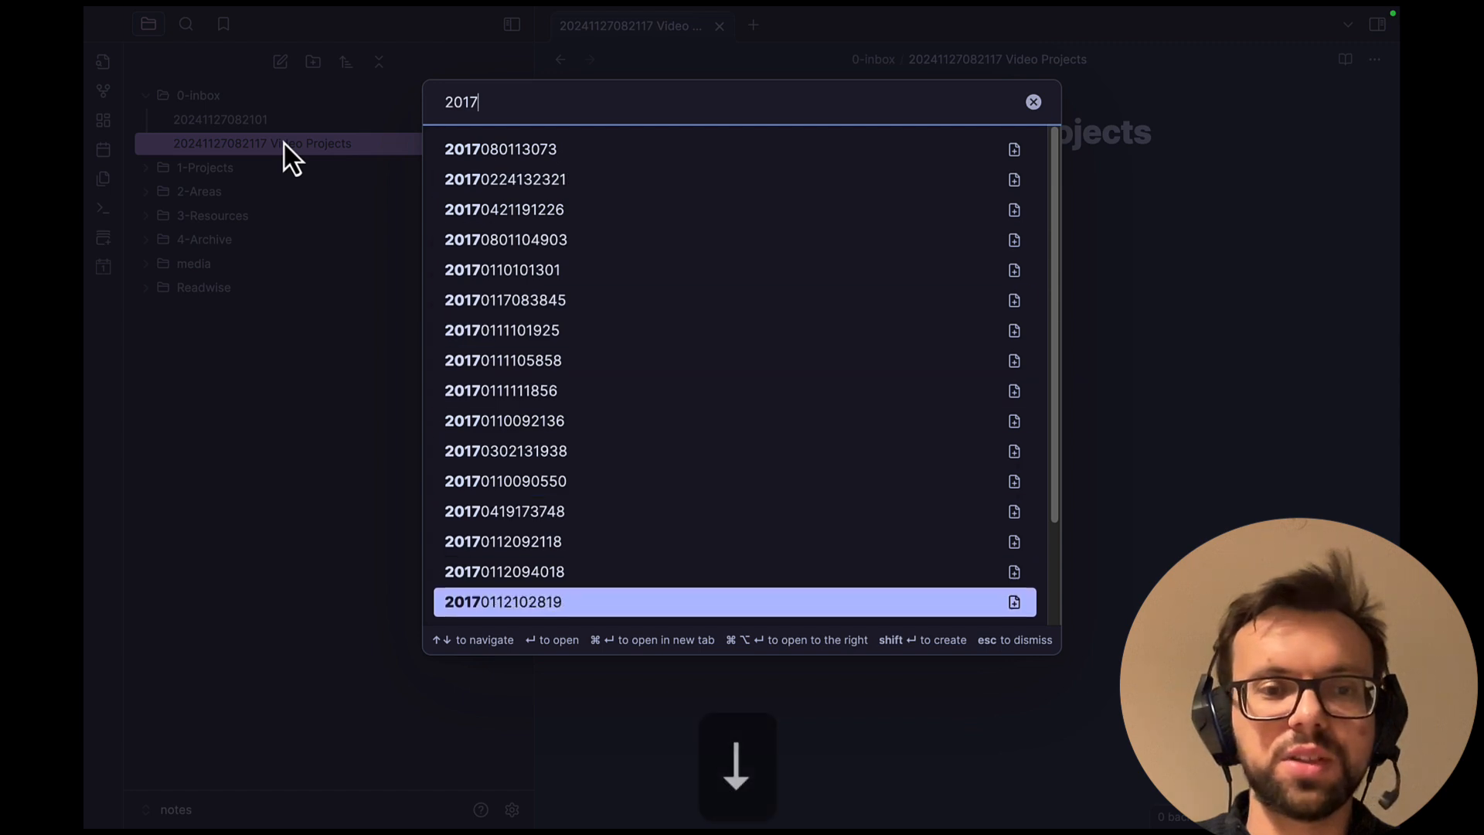
key("Down")
key("Down")
key("Down")
key("Down")
key("Down")
key("Down")
key("Down")
key("Down")
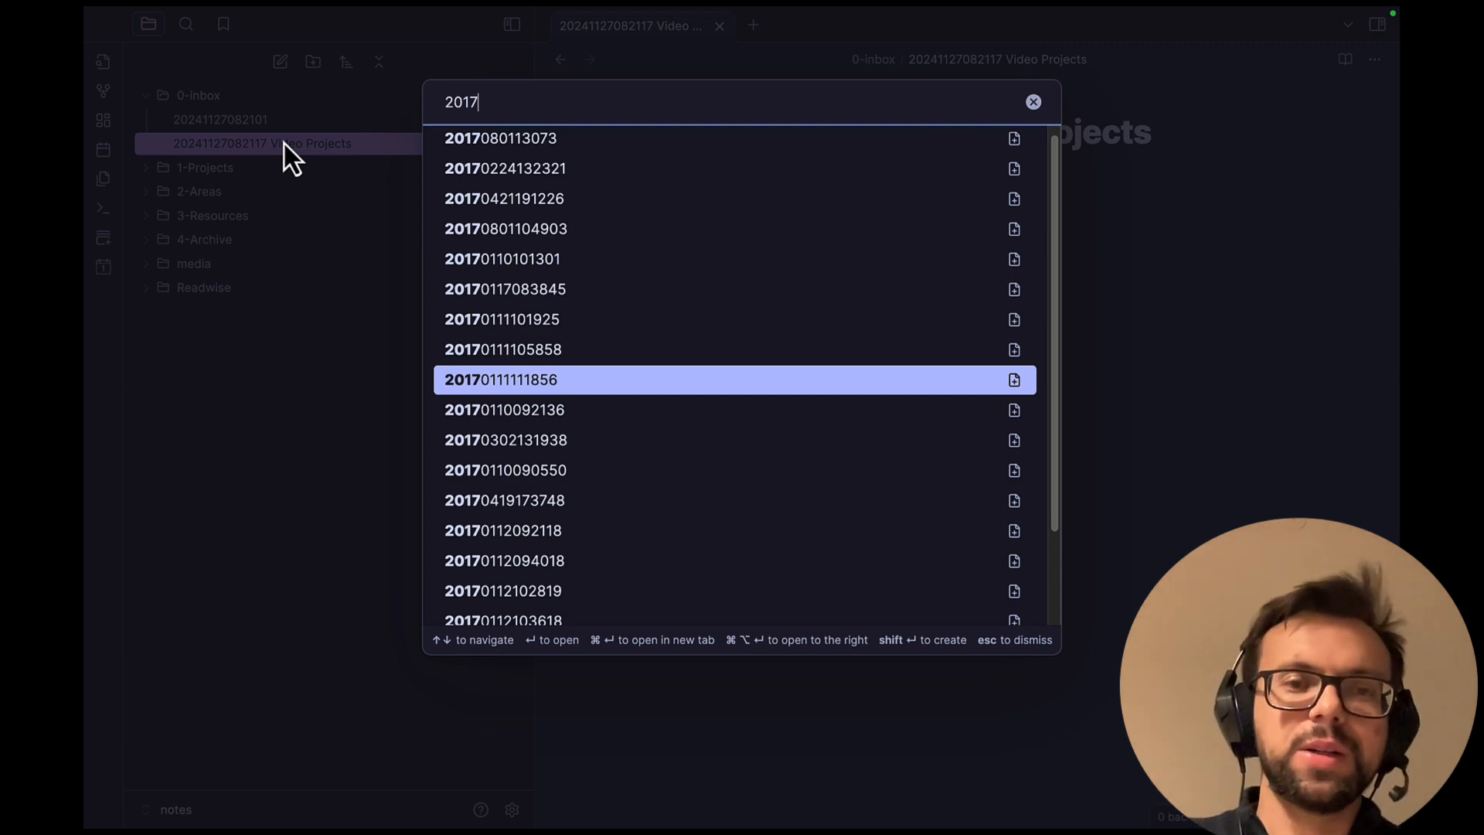
Change the file search to "2022", browse the titled notes from that year, and dismiss the search.
key("BackSpace")
key("BackSpace")
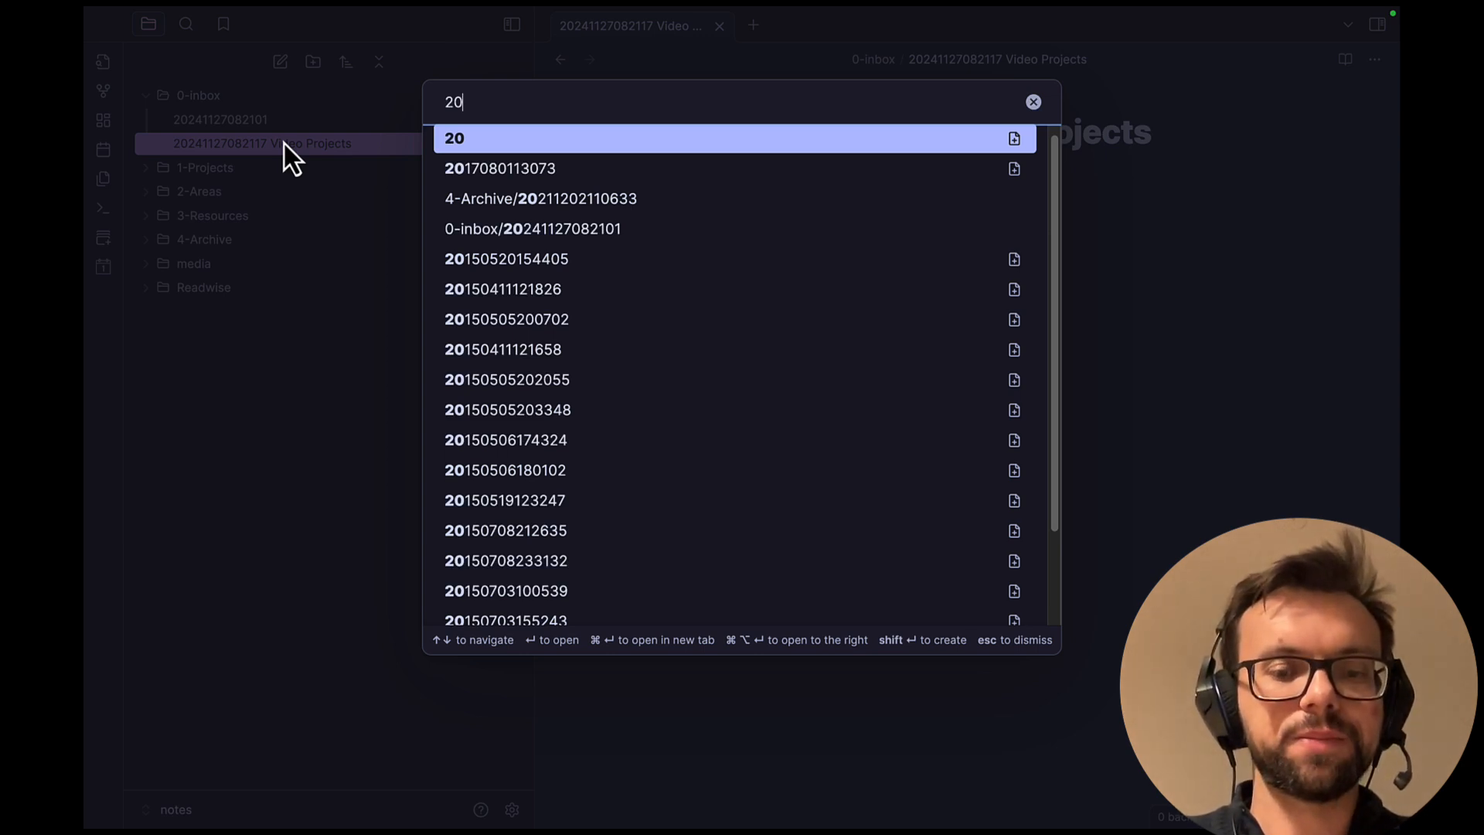
type("22")
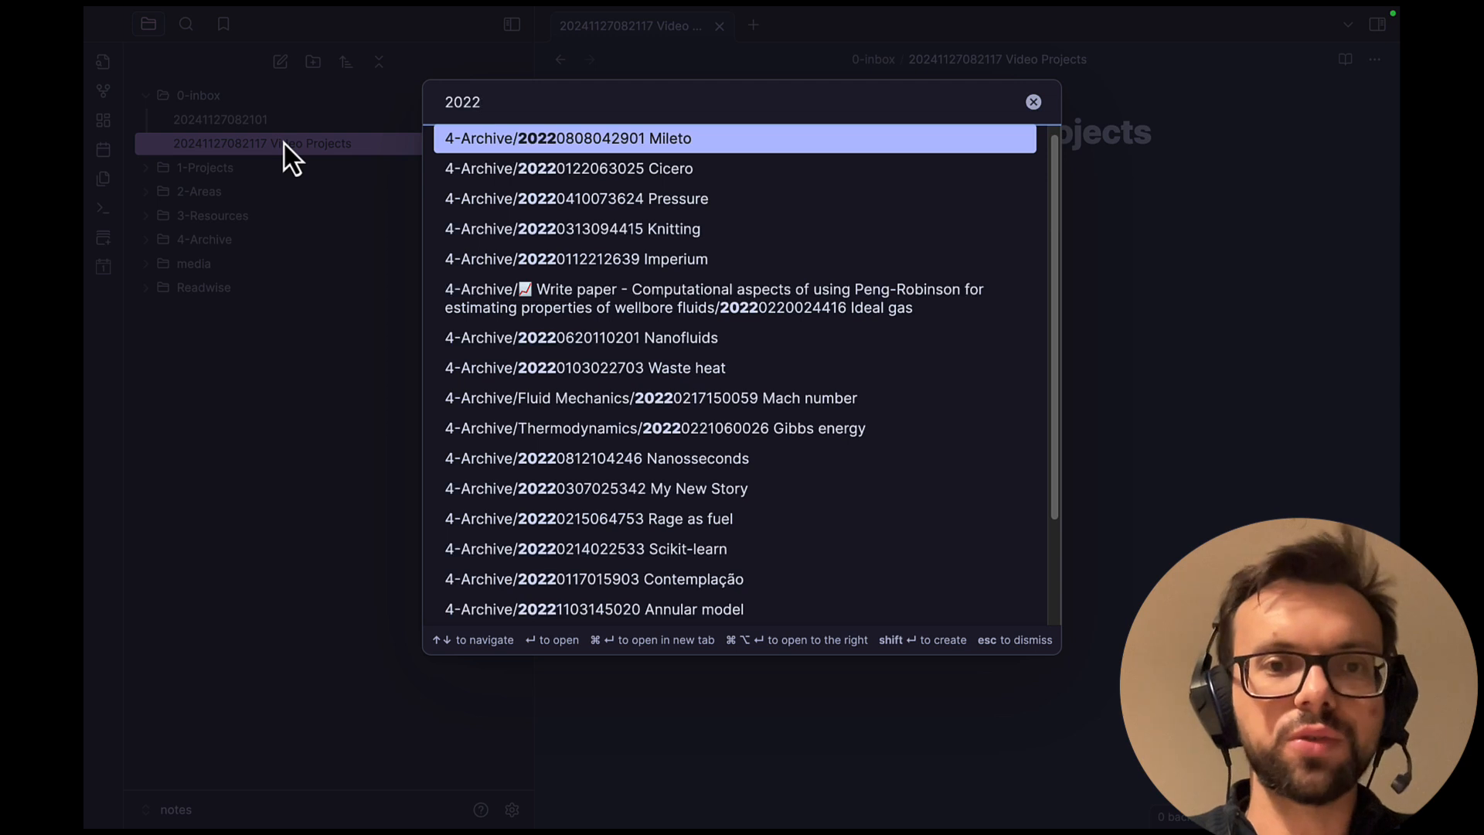
key("Down")
key("Down")
key("Down")
key("Up")
key("Up")
key("Up")
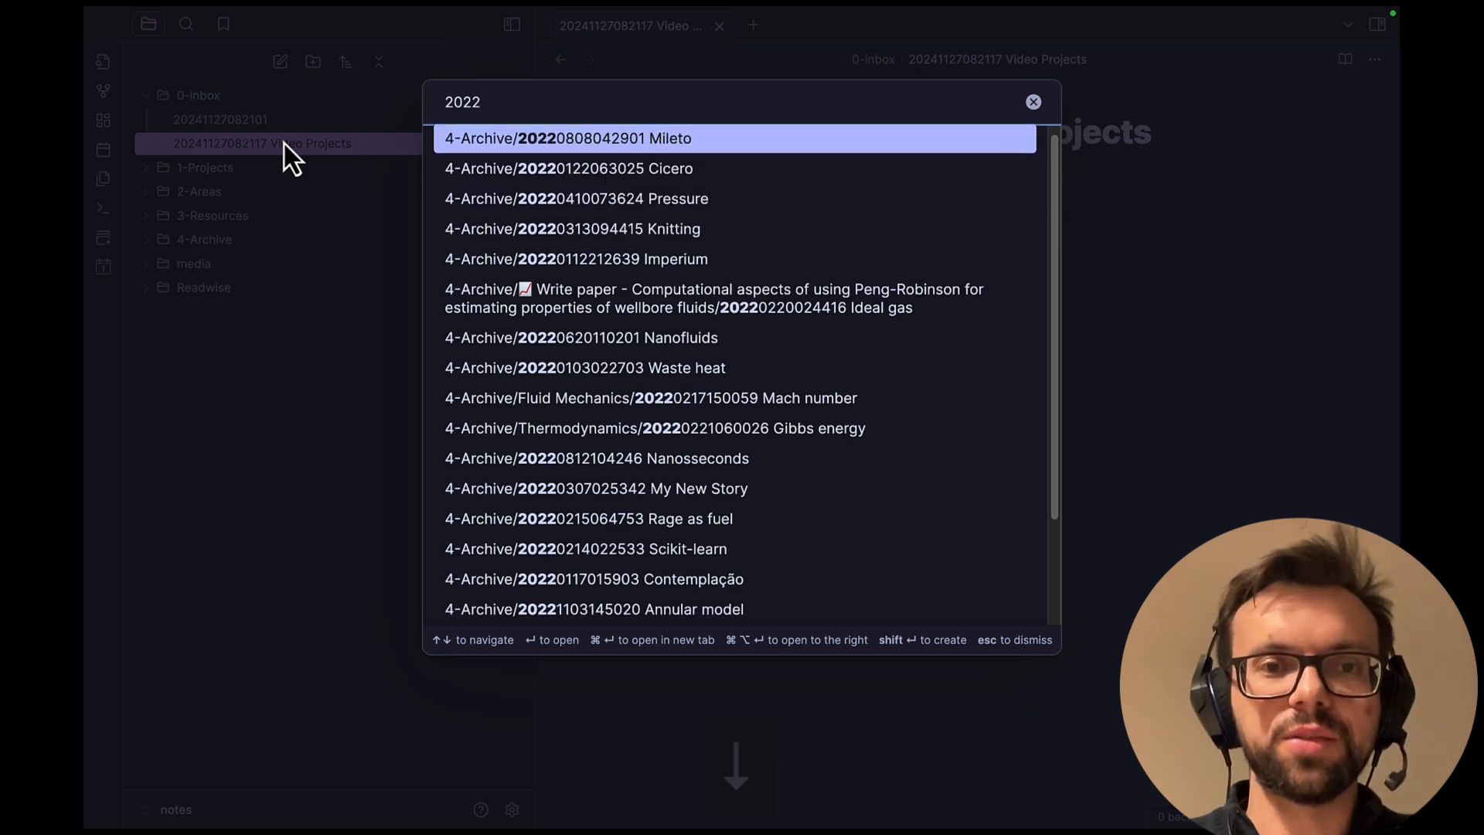
key("Down")
key("Down")
key("Down")
key("Down")
key("Down")
key("Down")
key("Down")
key("Down")
key("Down")
key("Down")
key("Down")
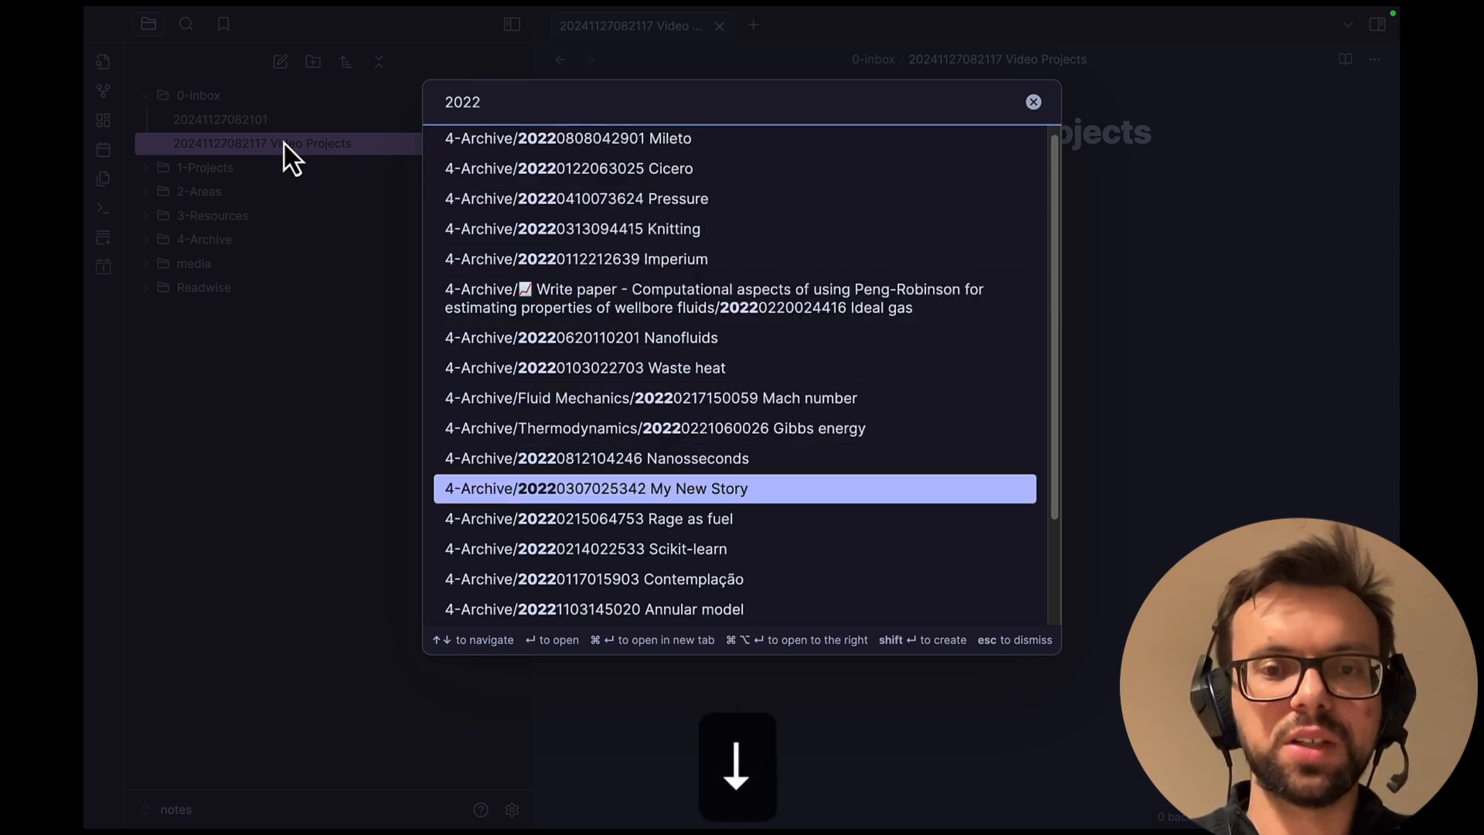
key("Down")
key("Down")
key("Down")
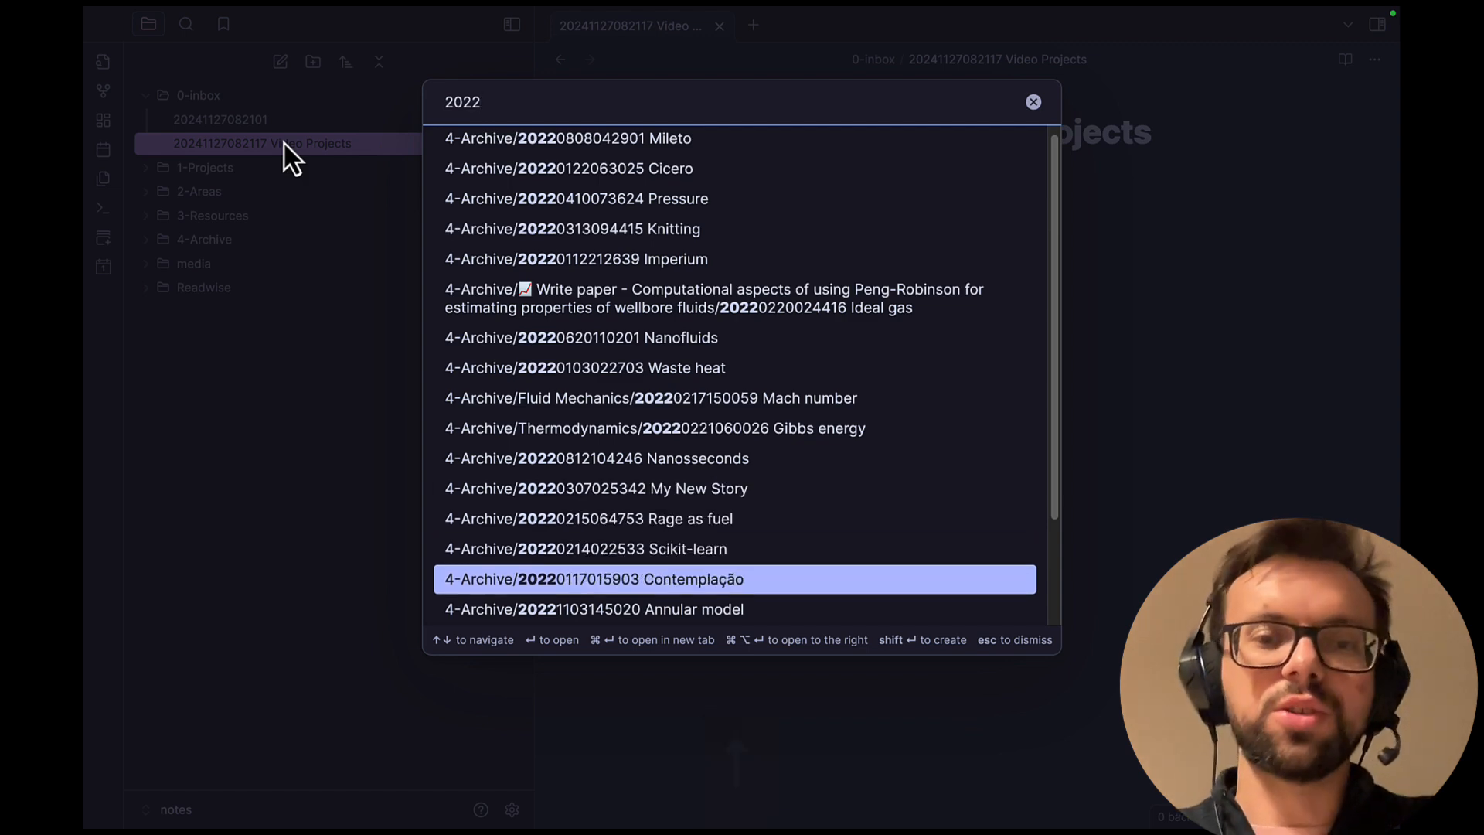
key("Up")
key("Up")
key("Up")
key("Up")
key("Up")
key("Up")
key("Up")
key("Up")
key("Up")
key("Up")
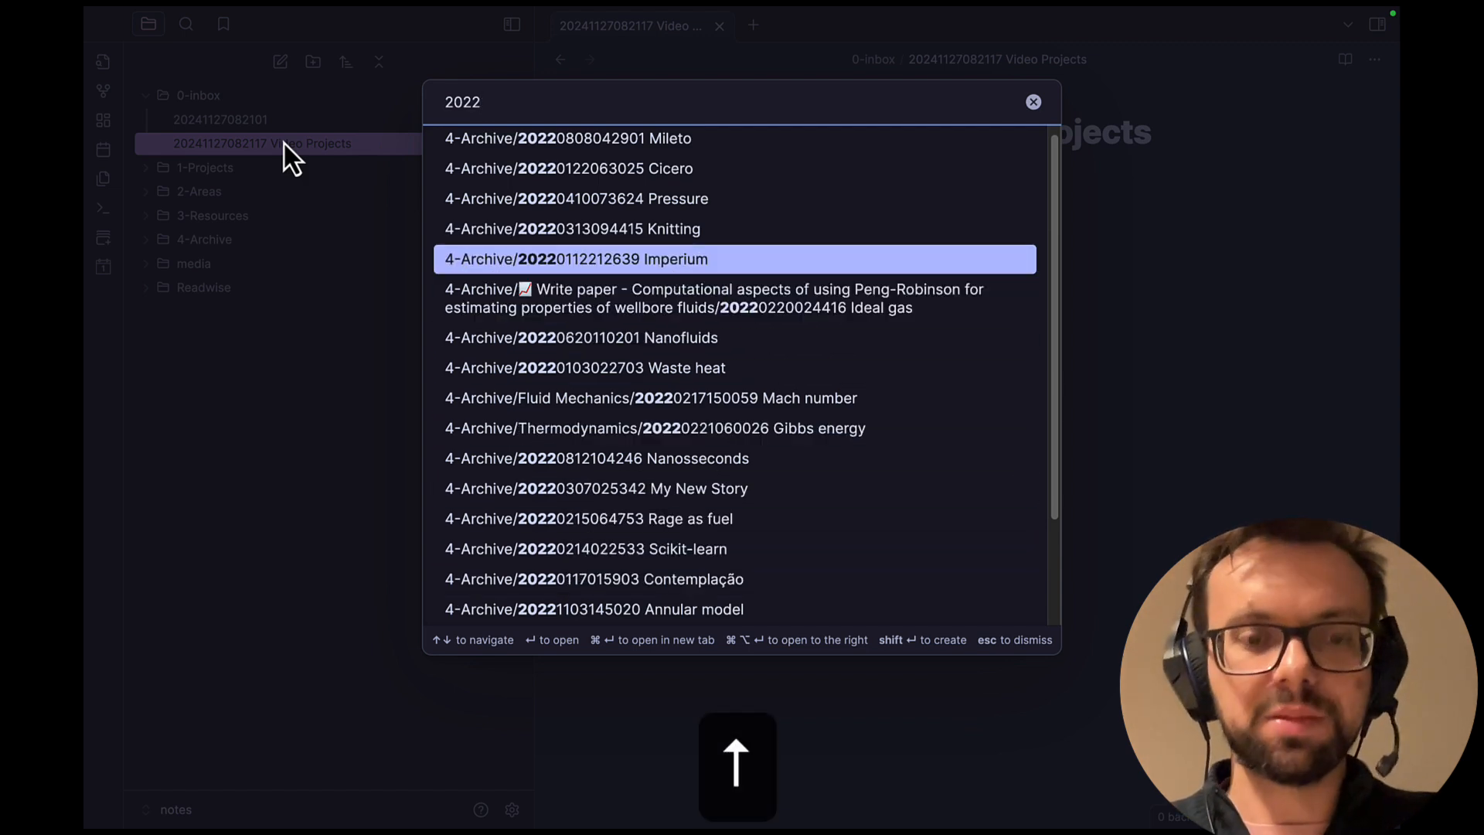
key("Escape")
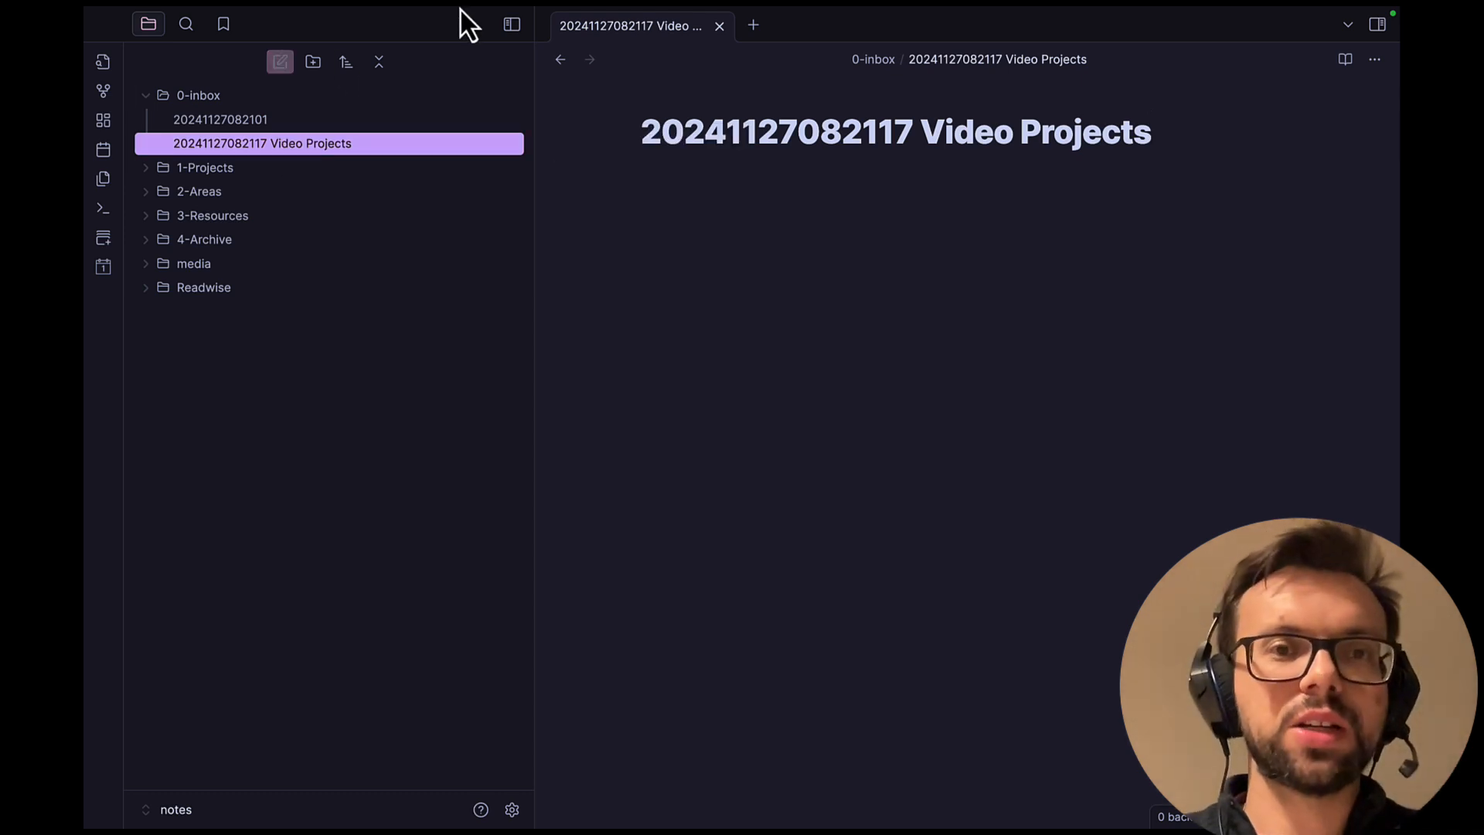
Close the Video Projects note and create an ordinary new note without a timestamp.
left_click(719, 28)
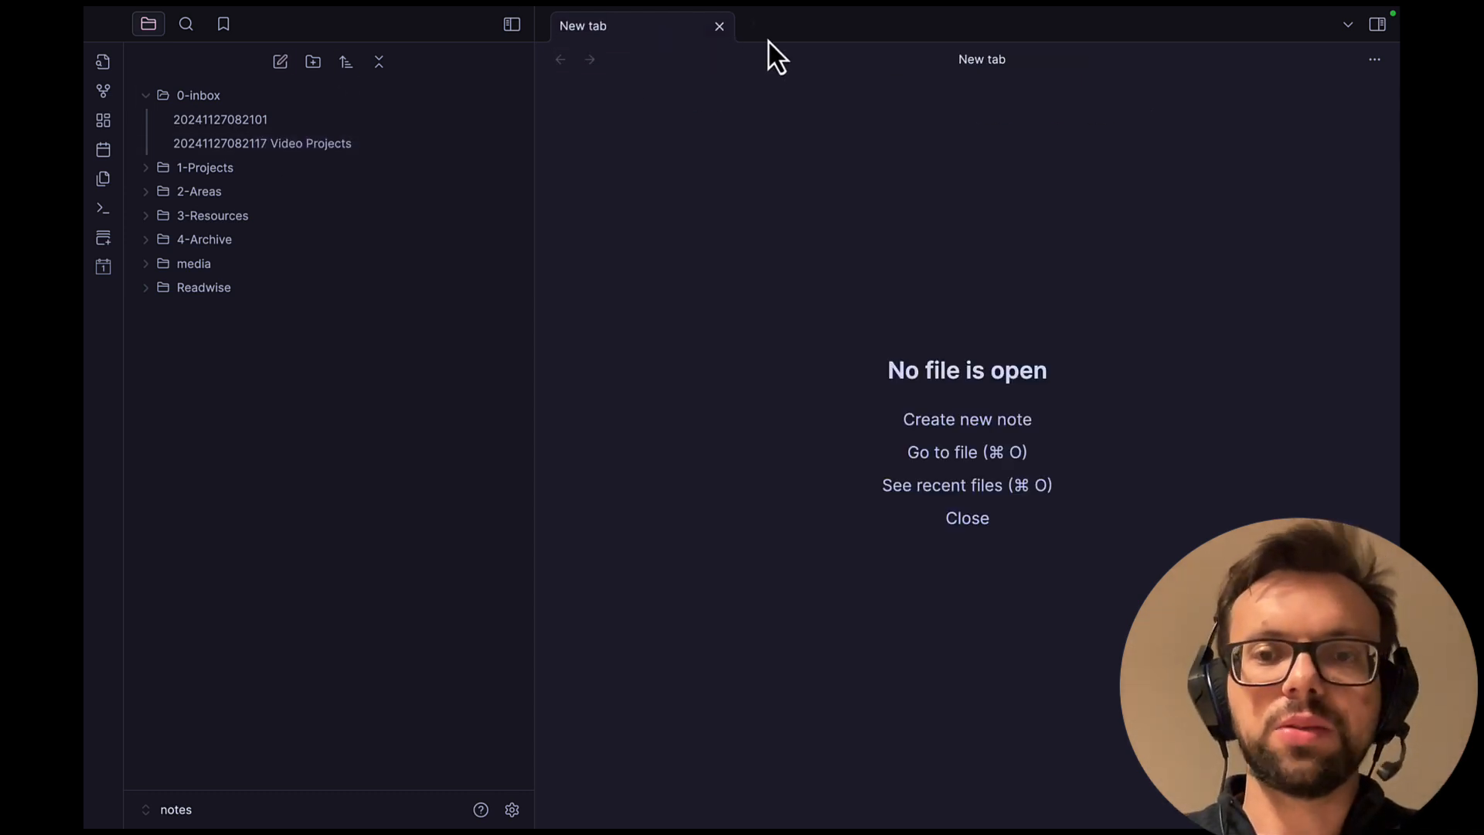
left_click(916, 419)
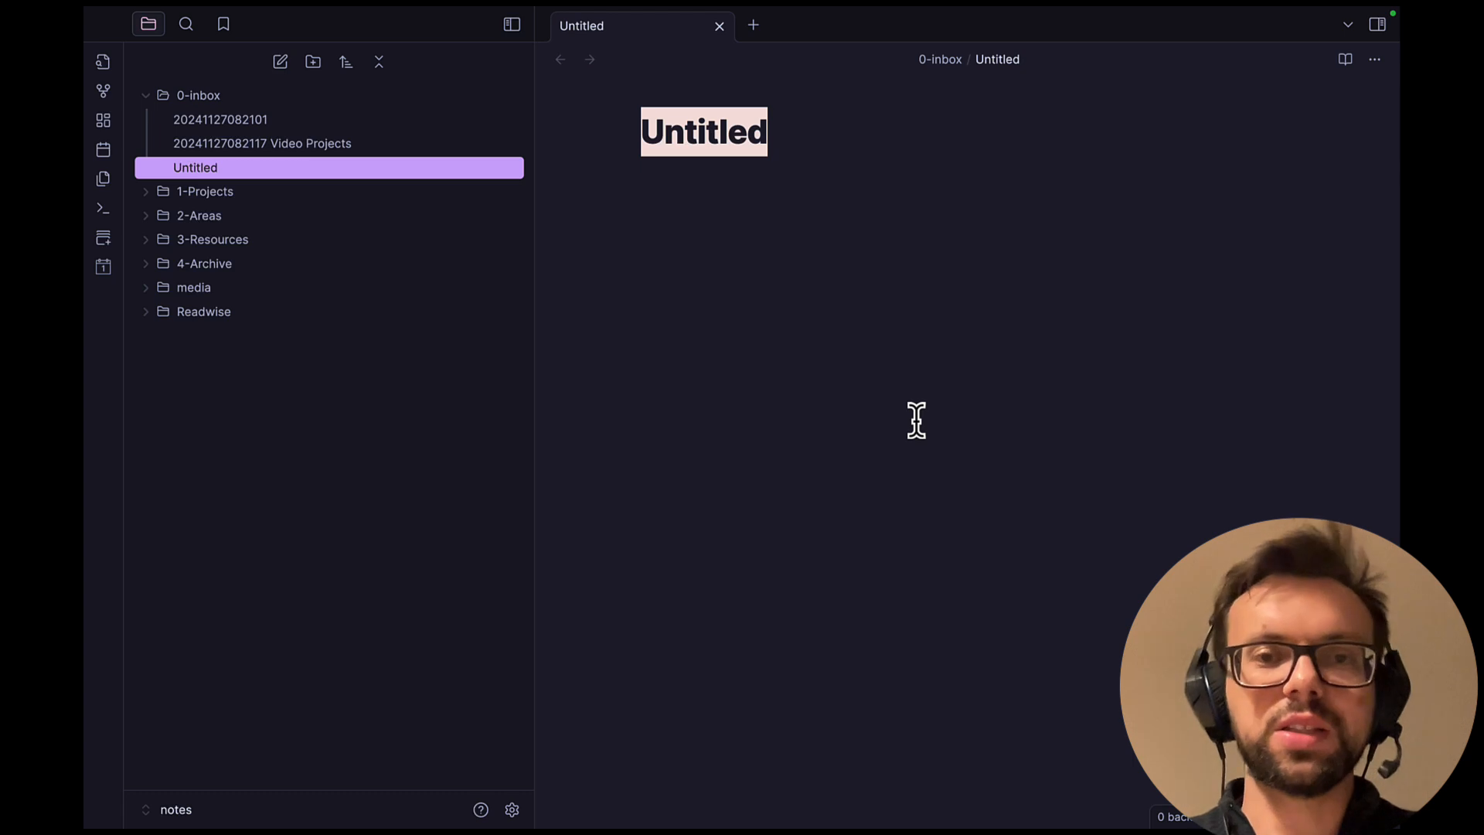
type("dfkjashdfklajsh")
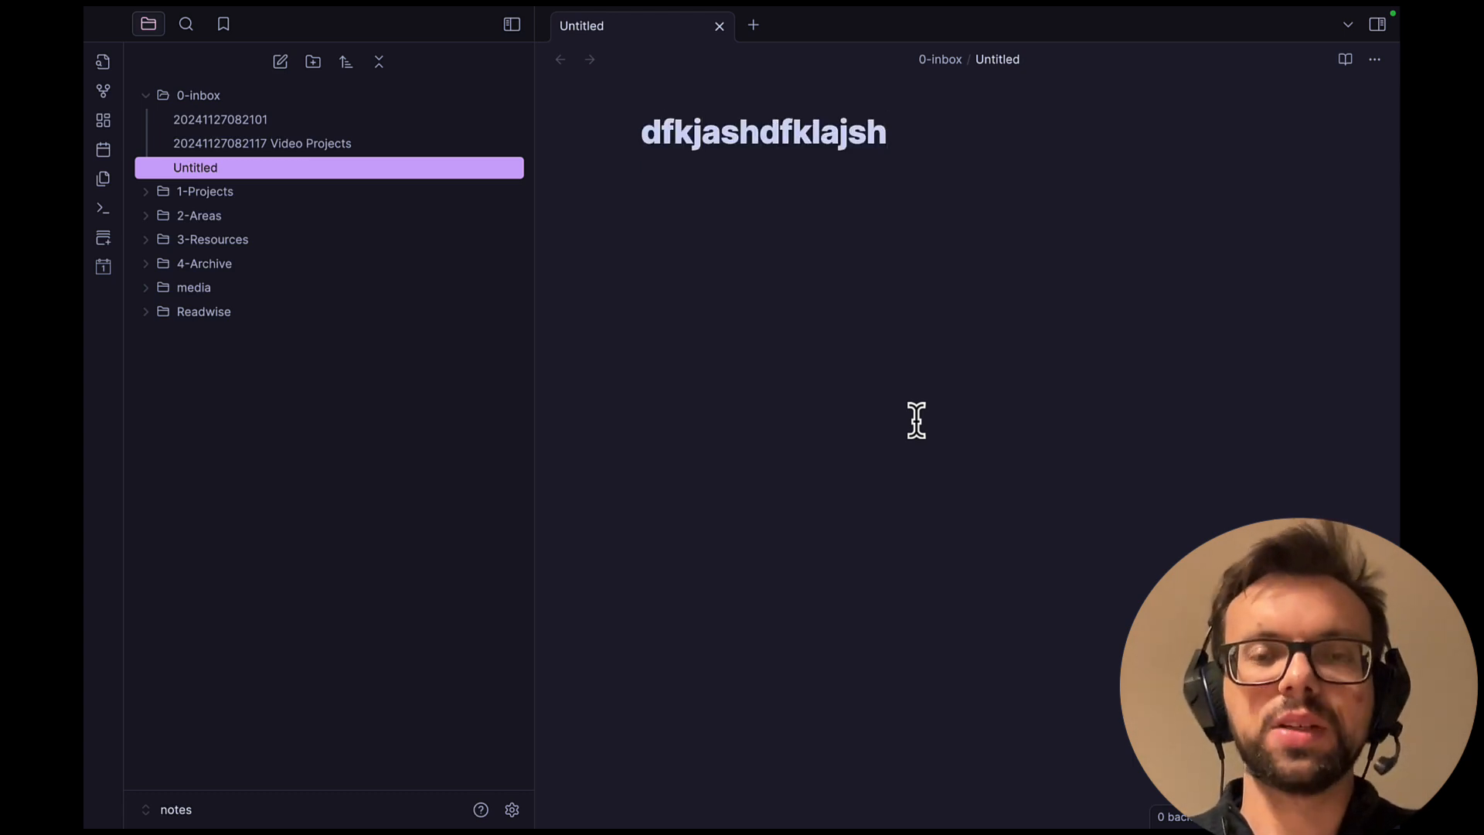
key("BackSpace")
key("BackSpace")
key("BackSpace")
key("BackSpace")
key("BackSpace")
key("BackSpace")
key("BackSpace")
key("BackSpace")
key("BackSpace")
key("BackSpace")
key("BackSpace")
key("BackSpace")
key("BackSpace")
key("BackSpace")
key("BackSpace")
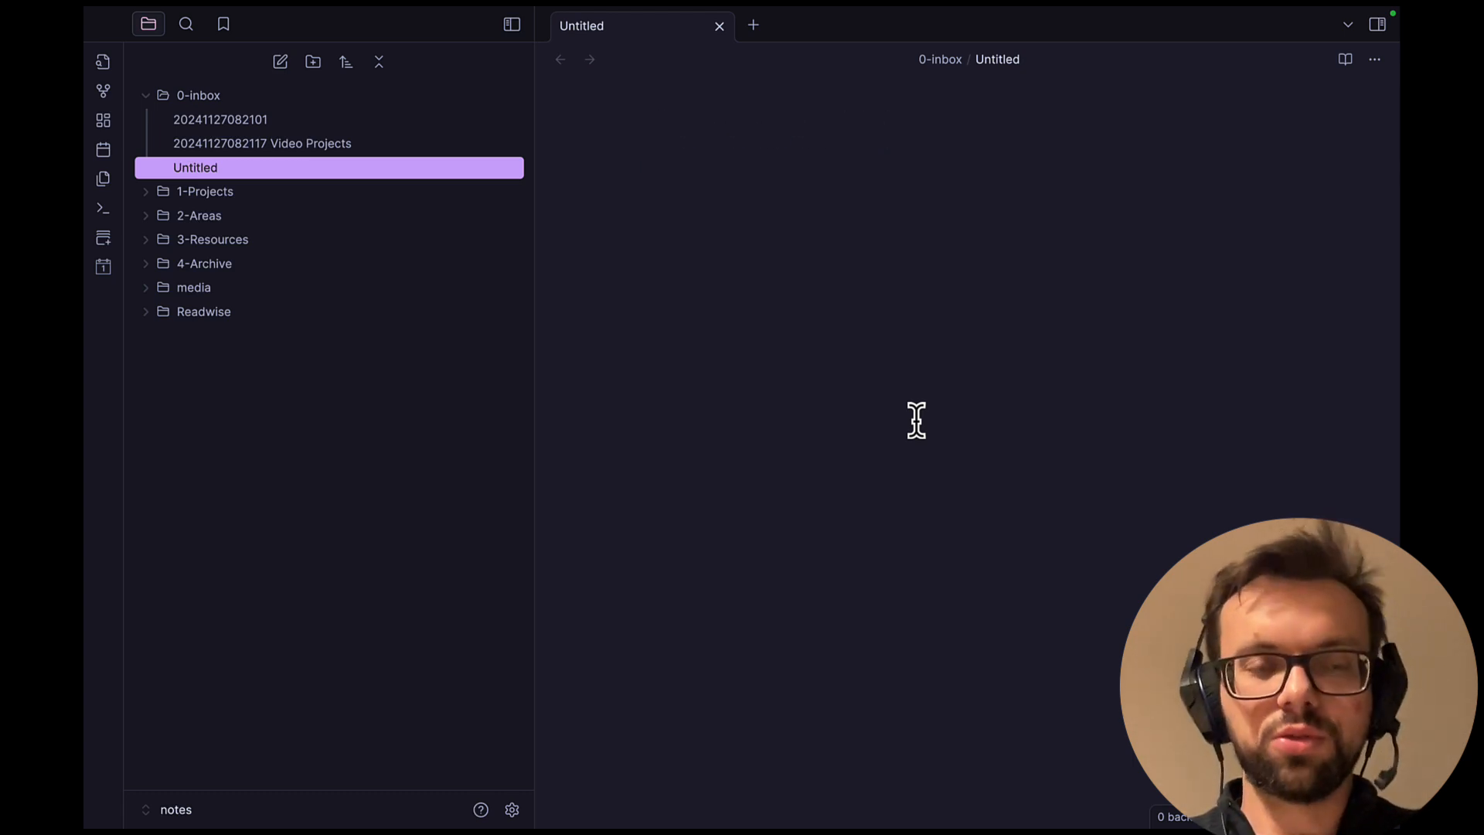
Examine the new file location and unique prefix format in the Unique note creator settings.
key("super+comma")
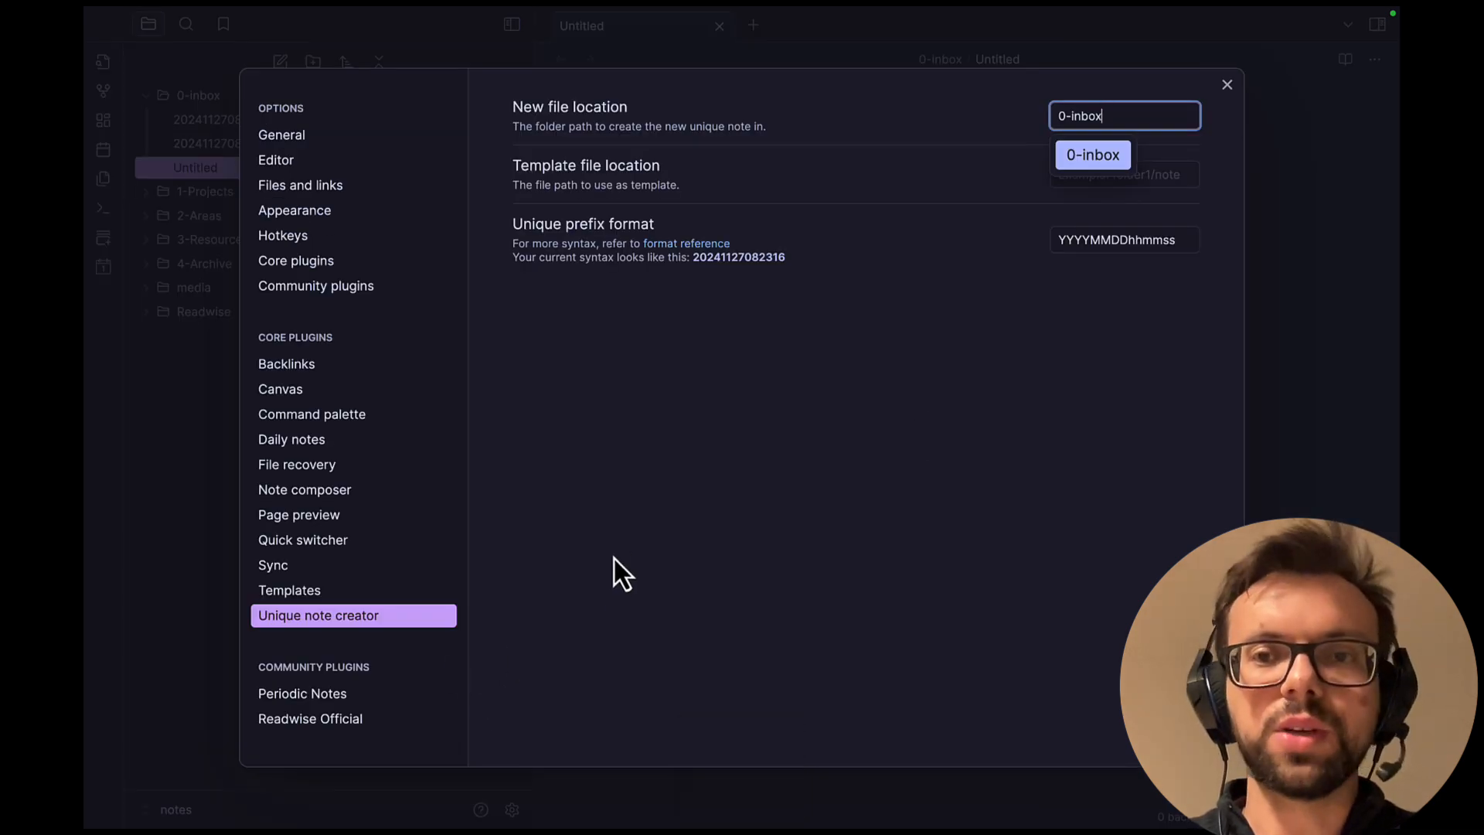
left_click(999, 323)
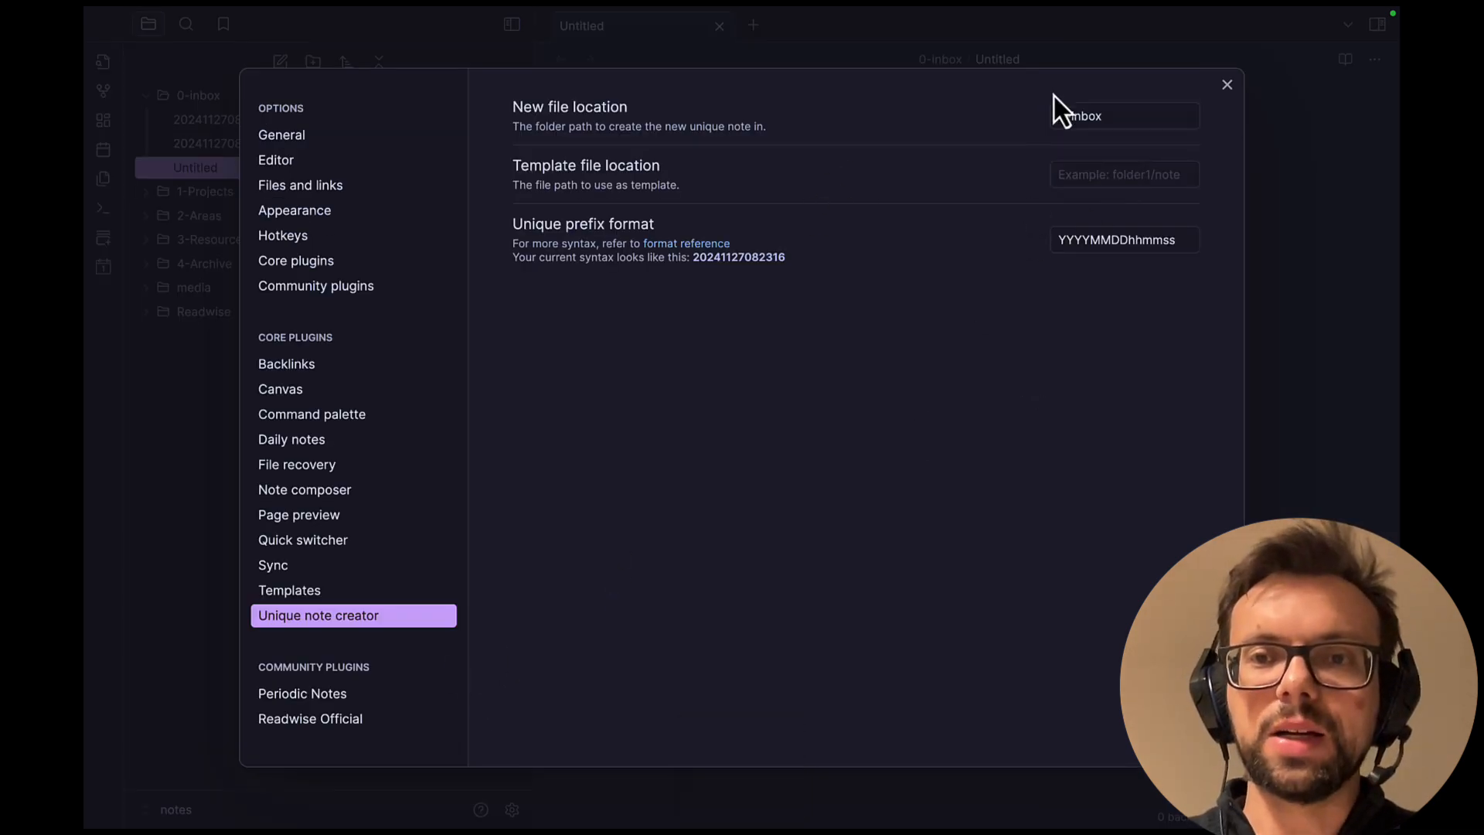
left_click(1102, 116)
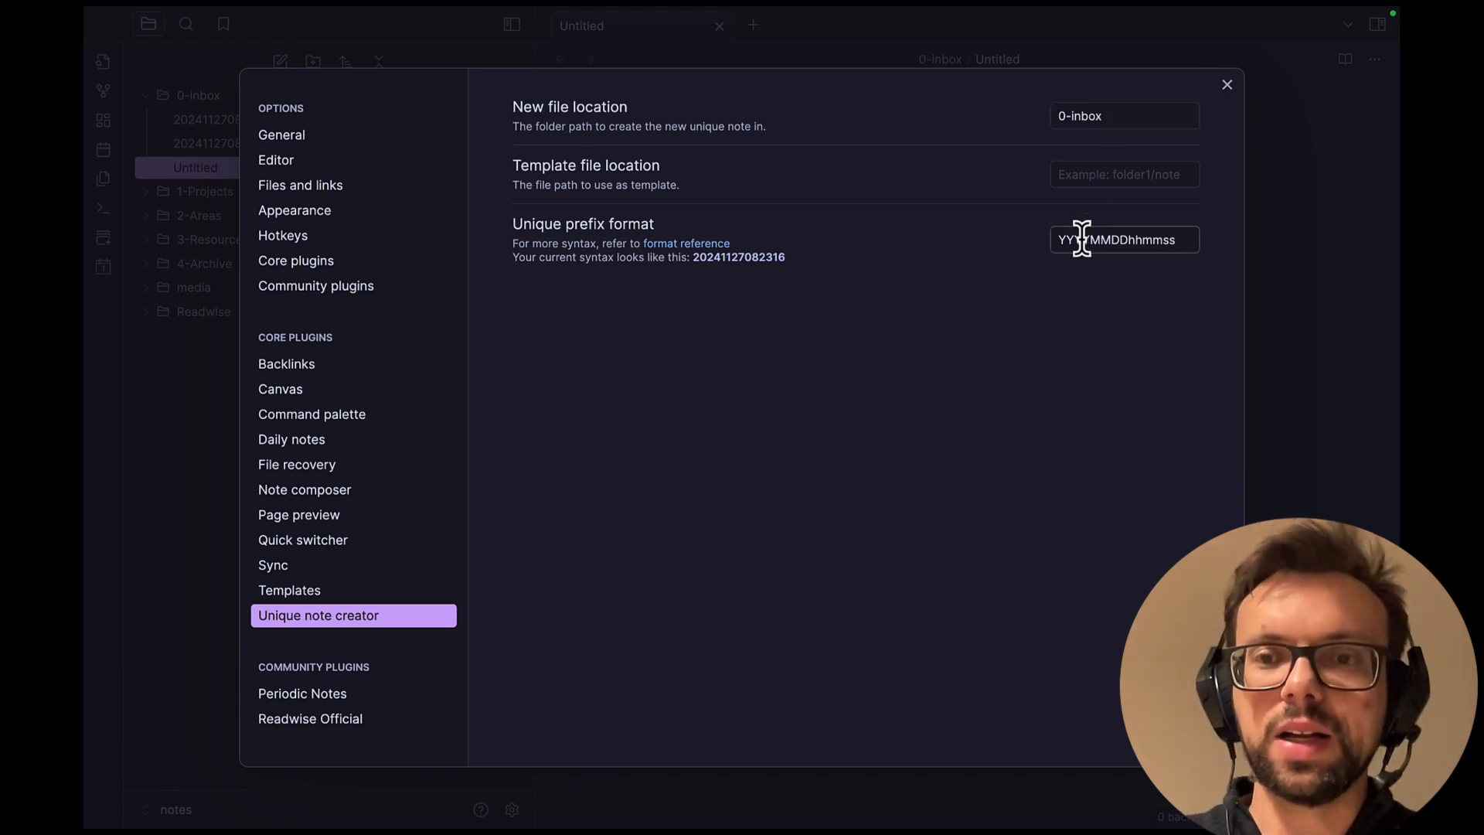
left_click_drag(1073, 239, 1142, 239)
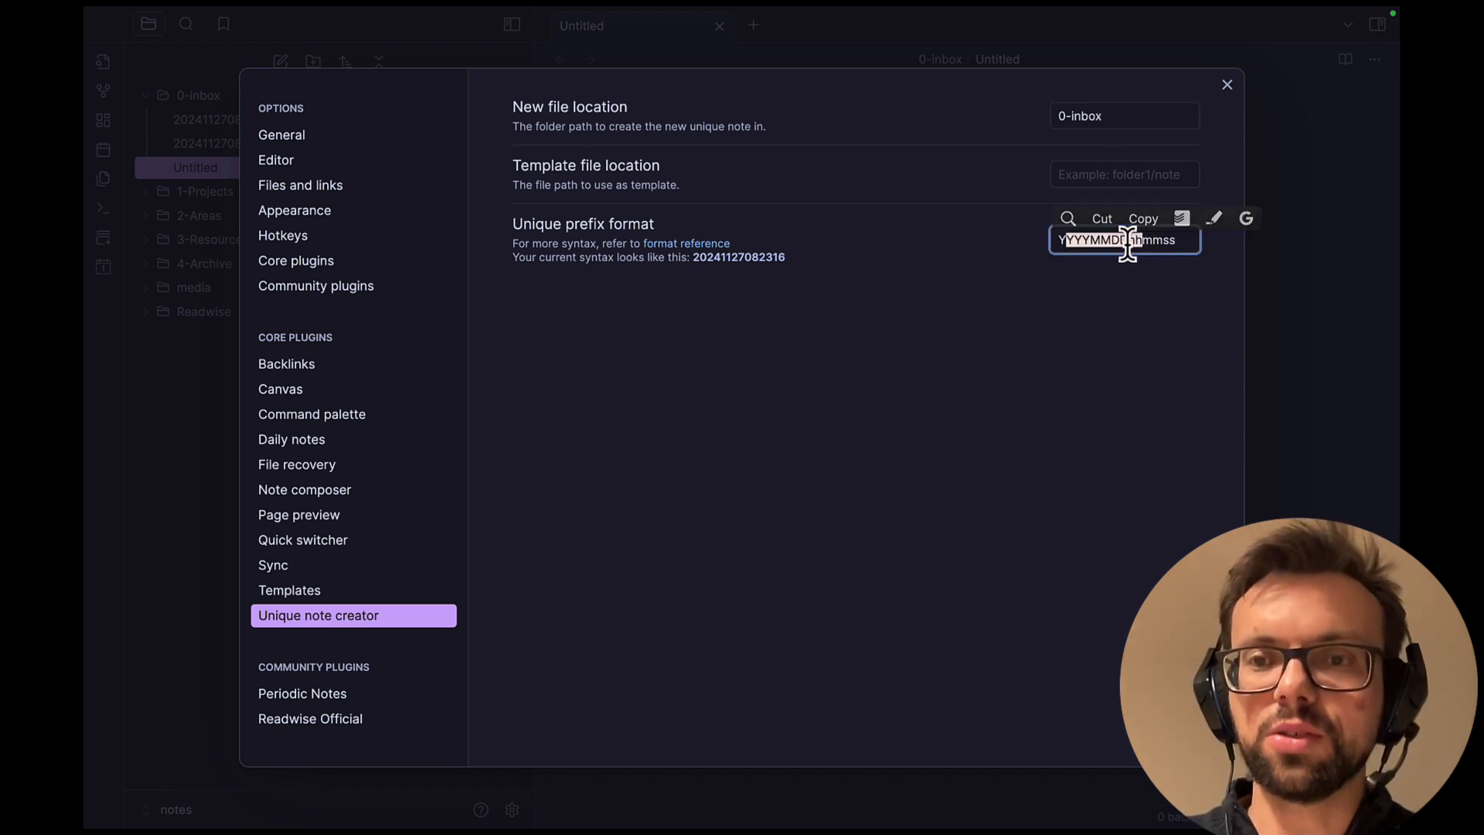
left_click(1074, 241)
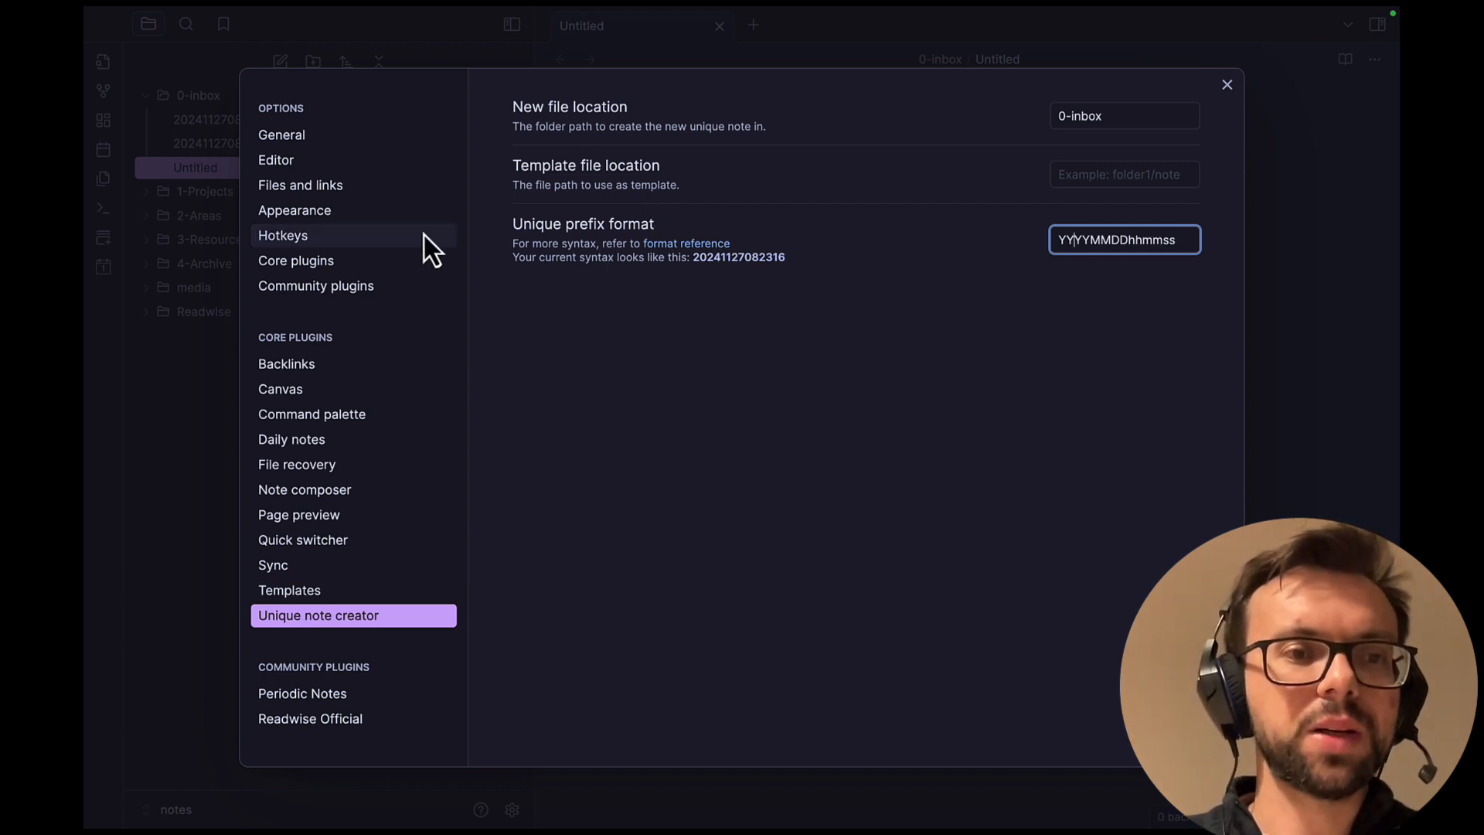
Look up the hotkeys matching "uni" and "new no" in the settings, then close the settings.
left_click(385, 239)
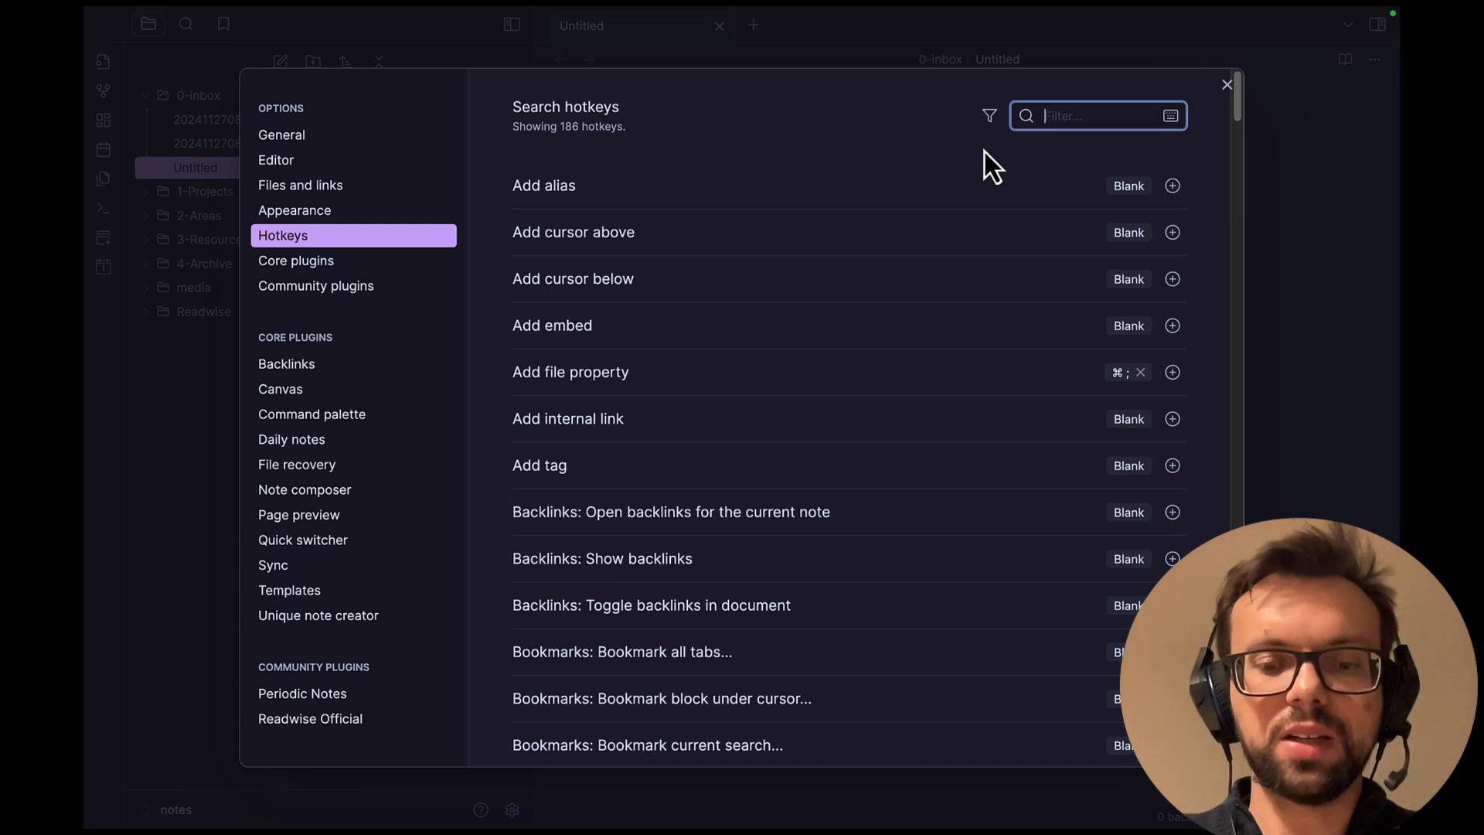
type("uni")
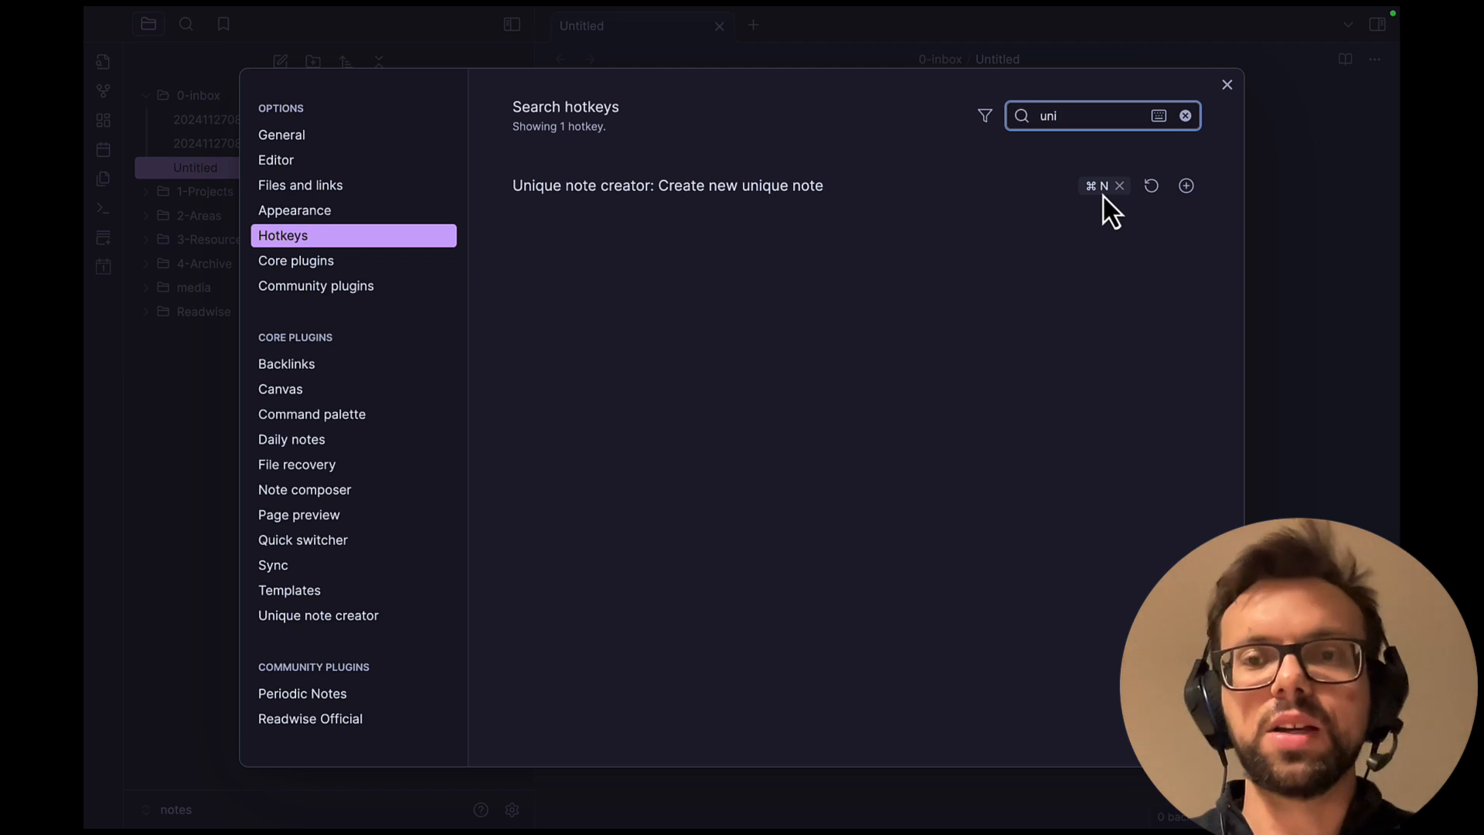
double_click(1048, 116)
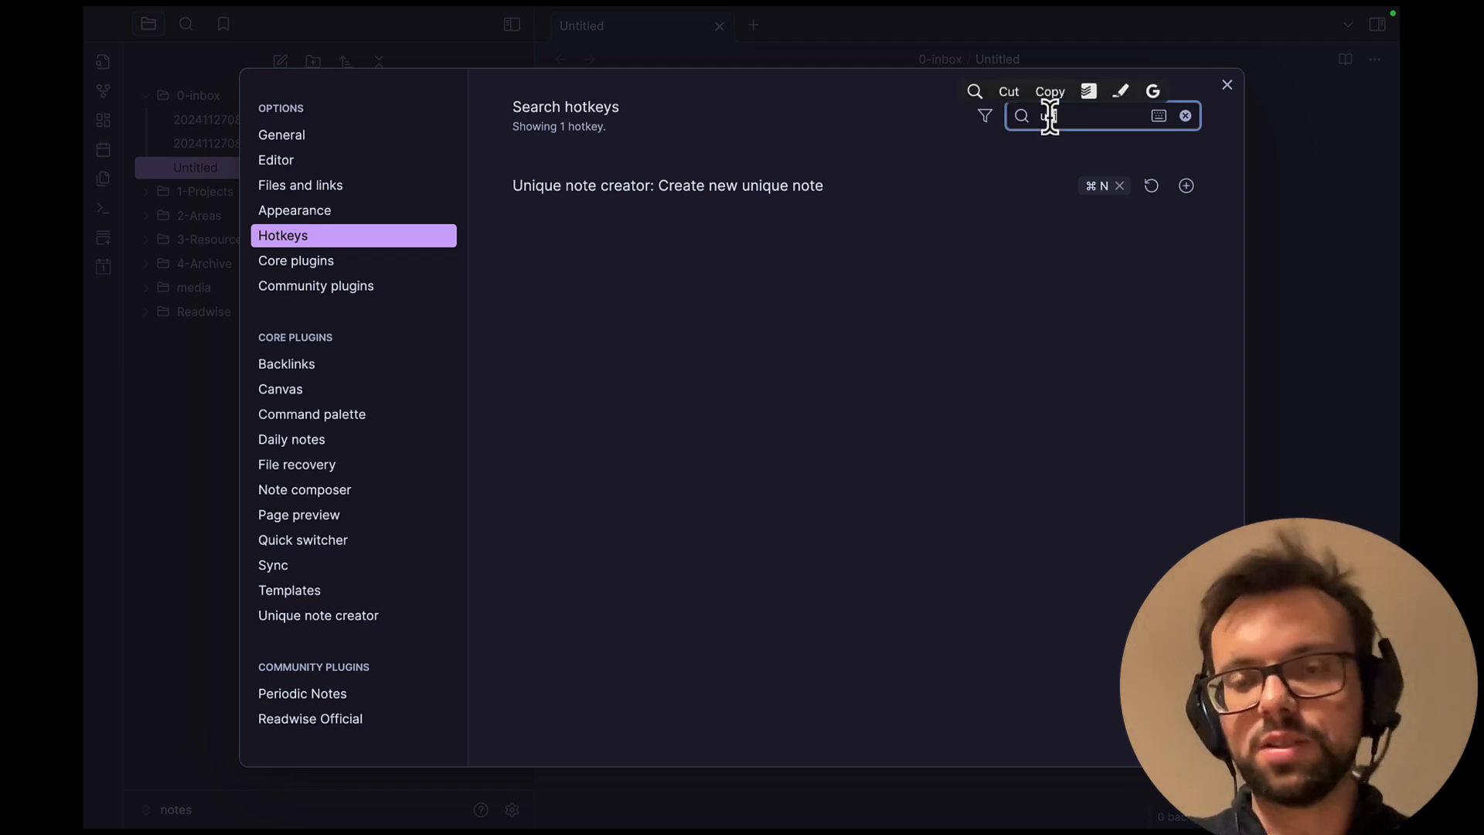
key("BackSpace")
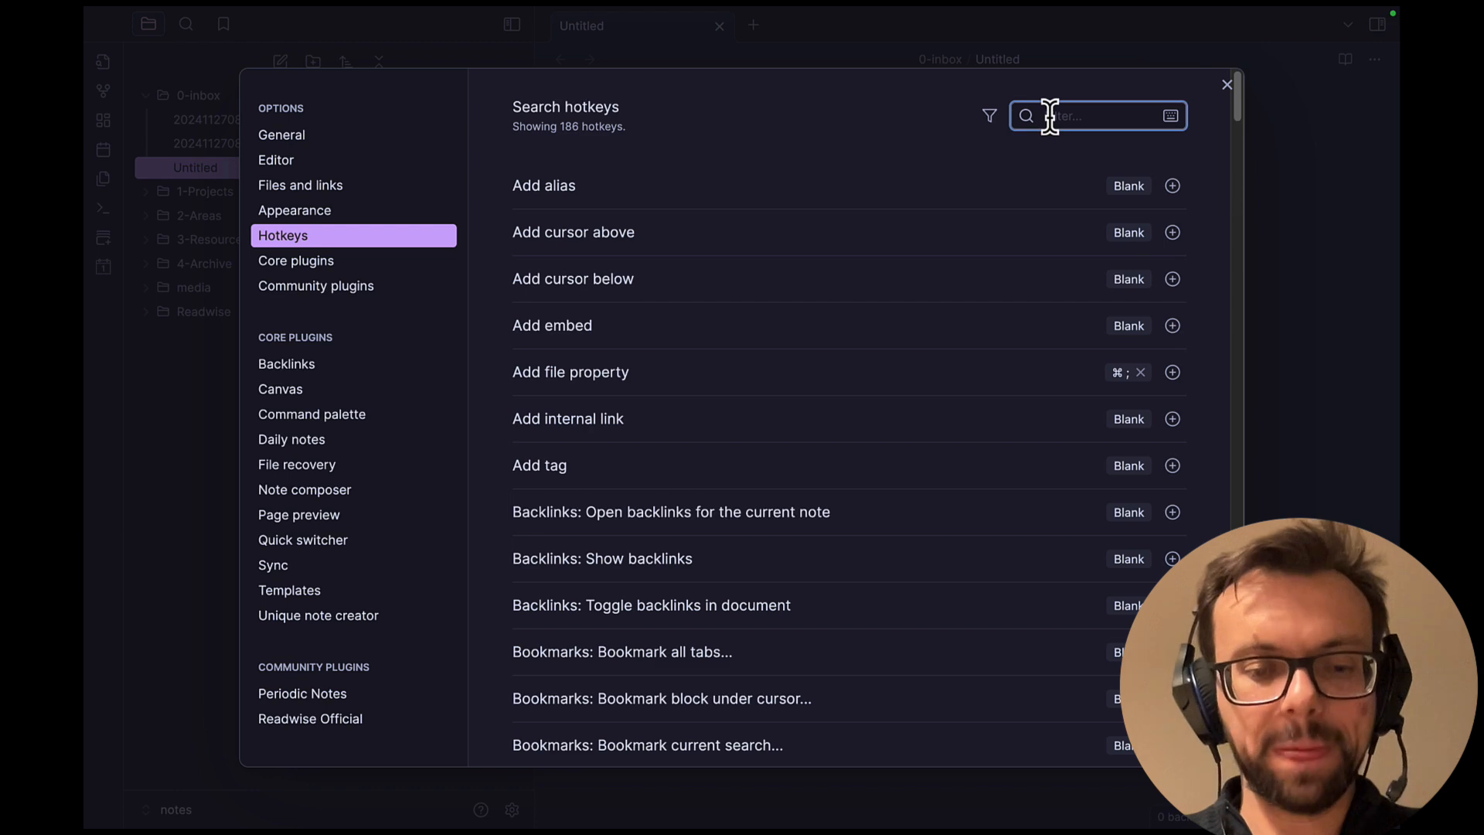
type("new no")
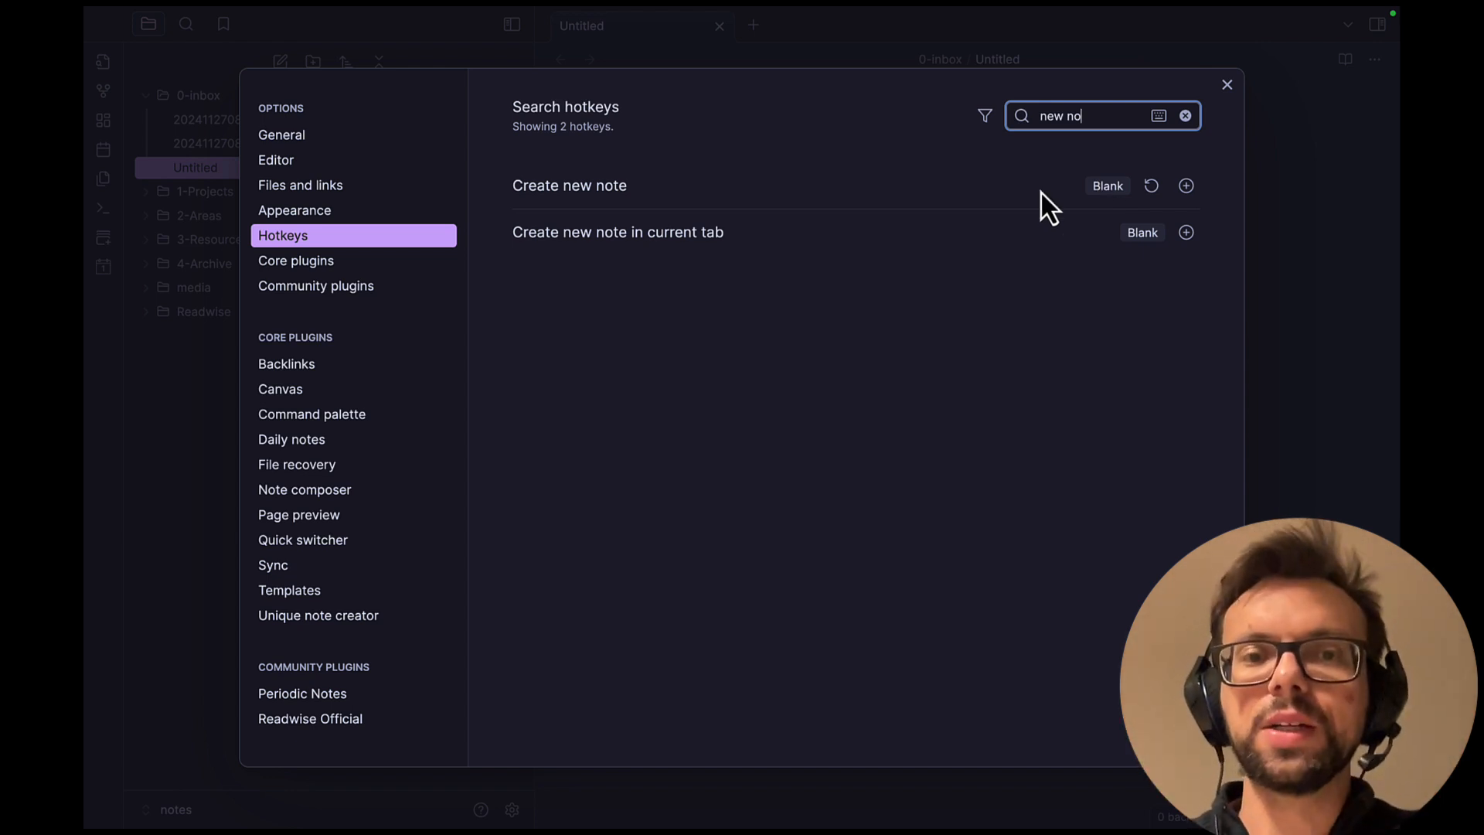
left_click(1224, 91)
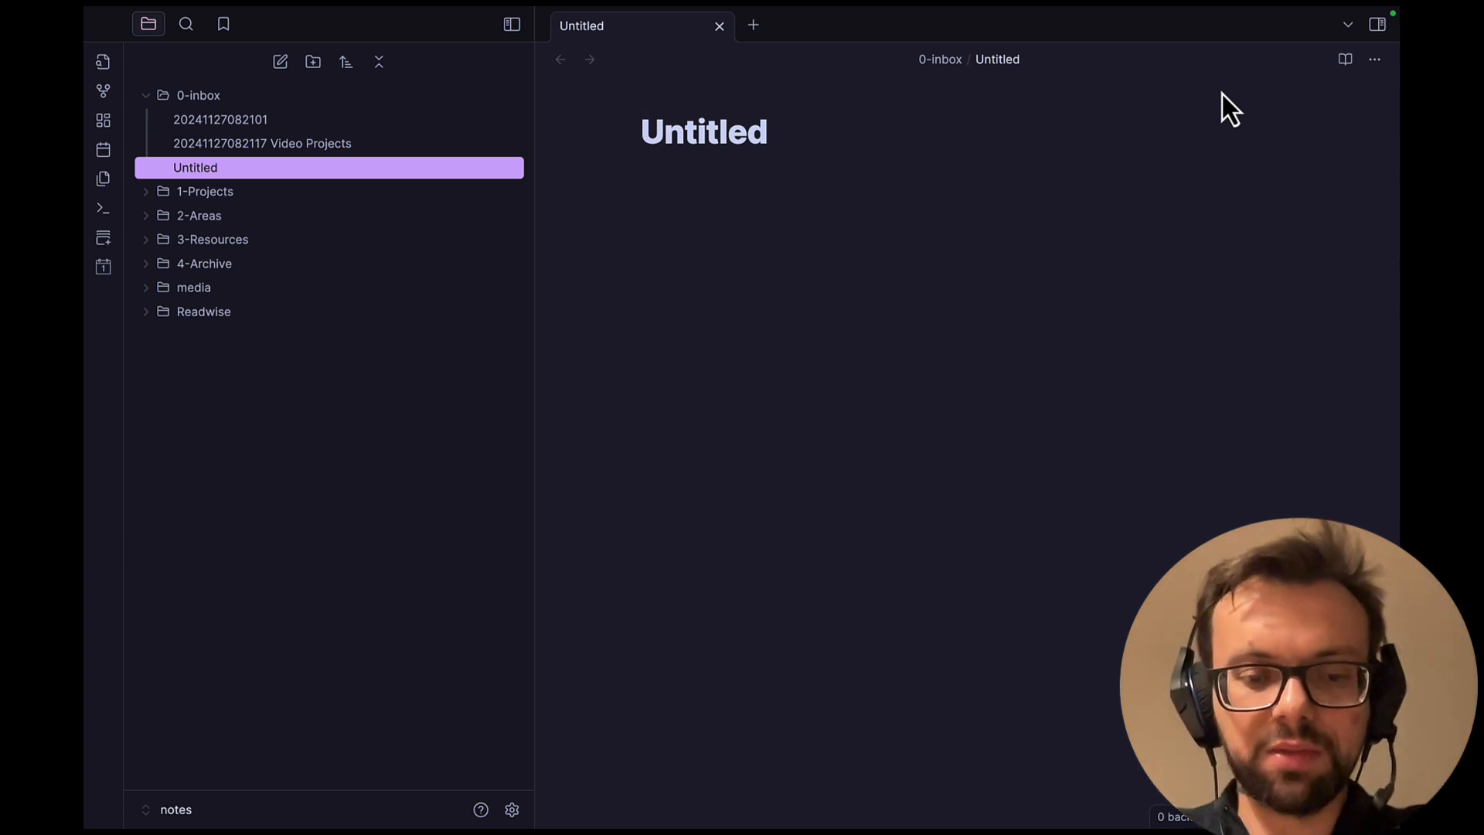
Switch to Preview to view the solver tree in COMSOL Model Builder.png, then return to Obsidian.
key("super+Tab")
key("super+Tab")
key("super+Tab")
key("super+Tab")
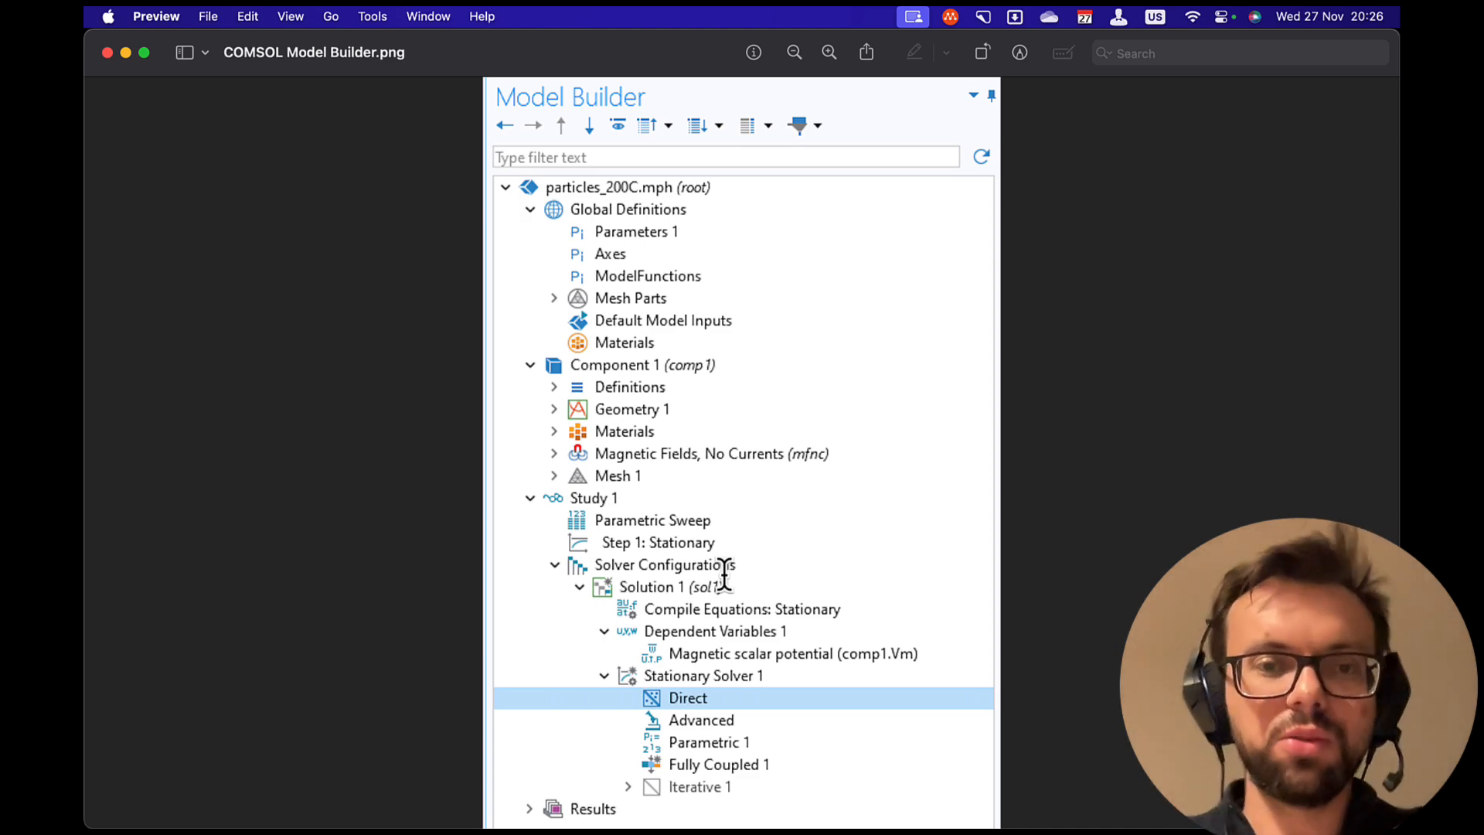
key("ctrl+Right")
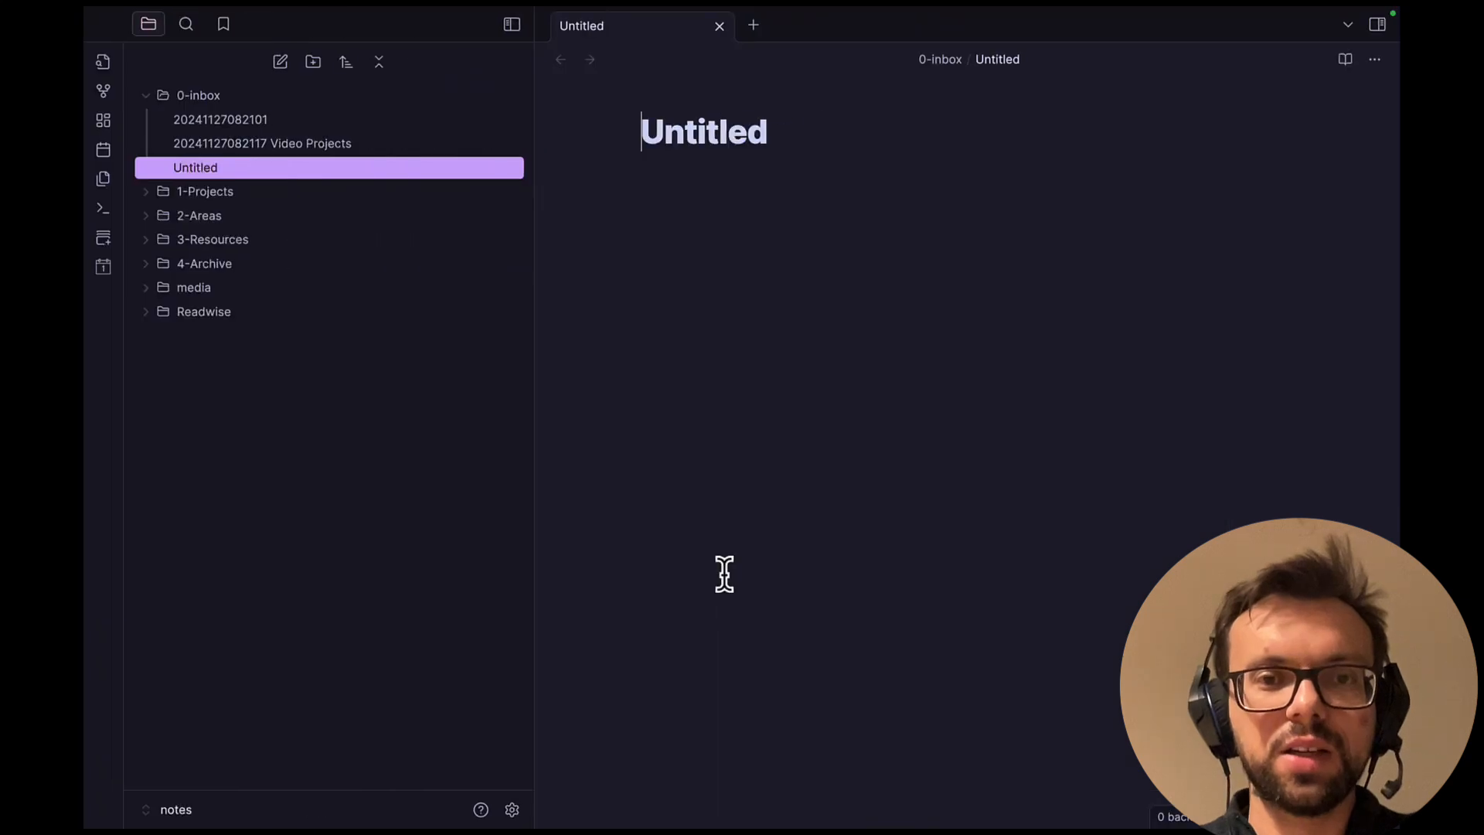
left_click(298, 143, "super")
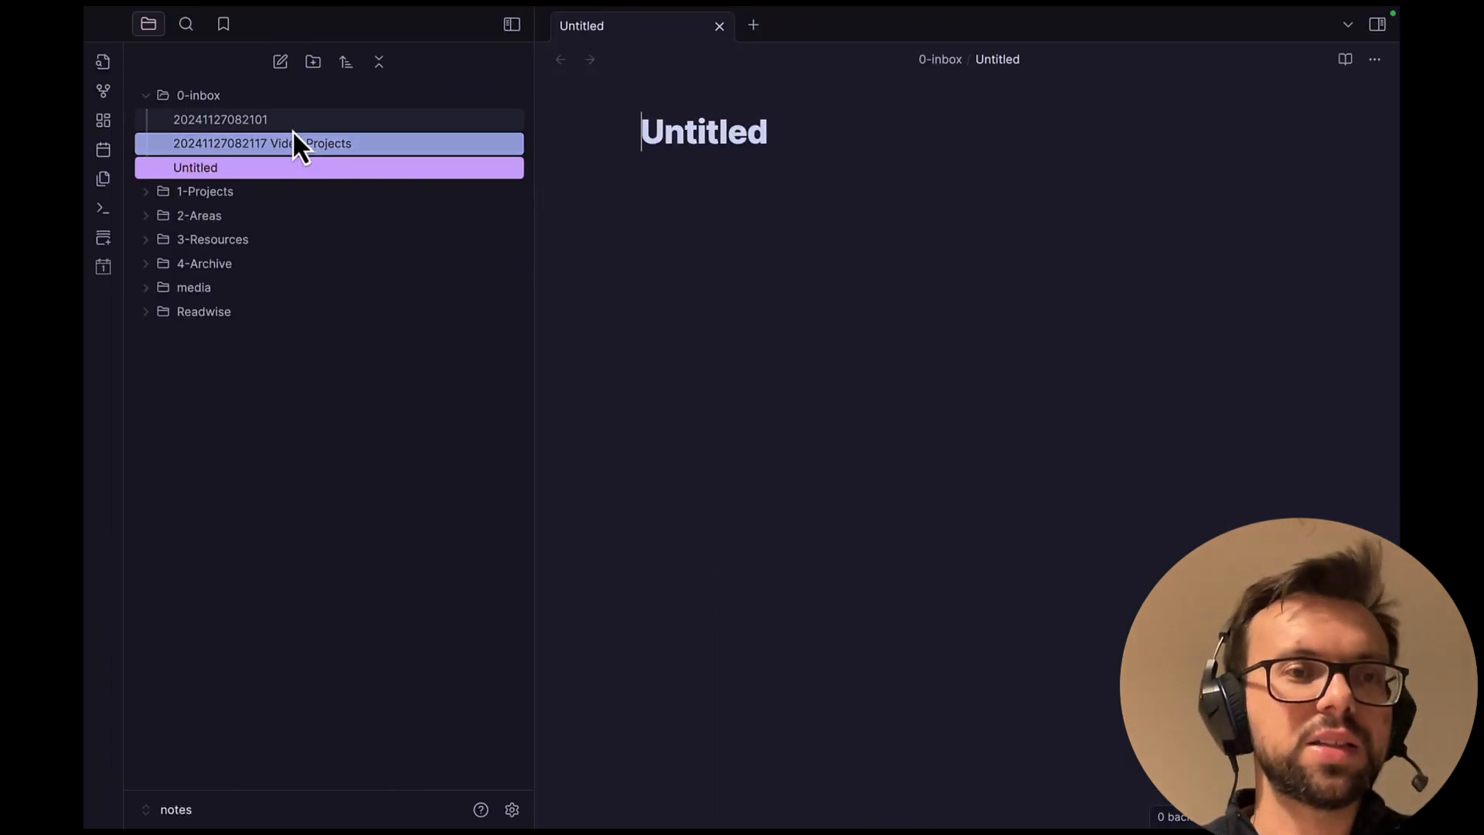
left_click(291, 124, "super")
left_click(286, 143)
right_click(286, 143)
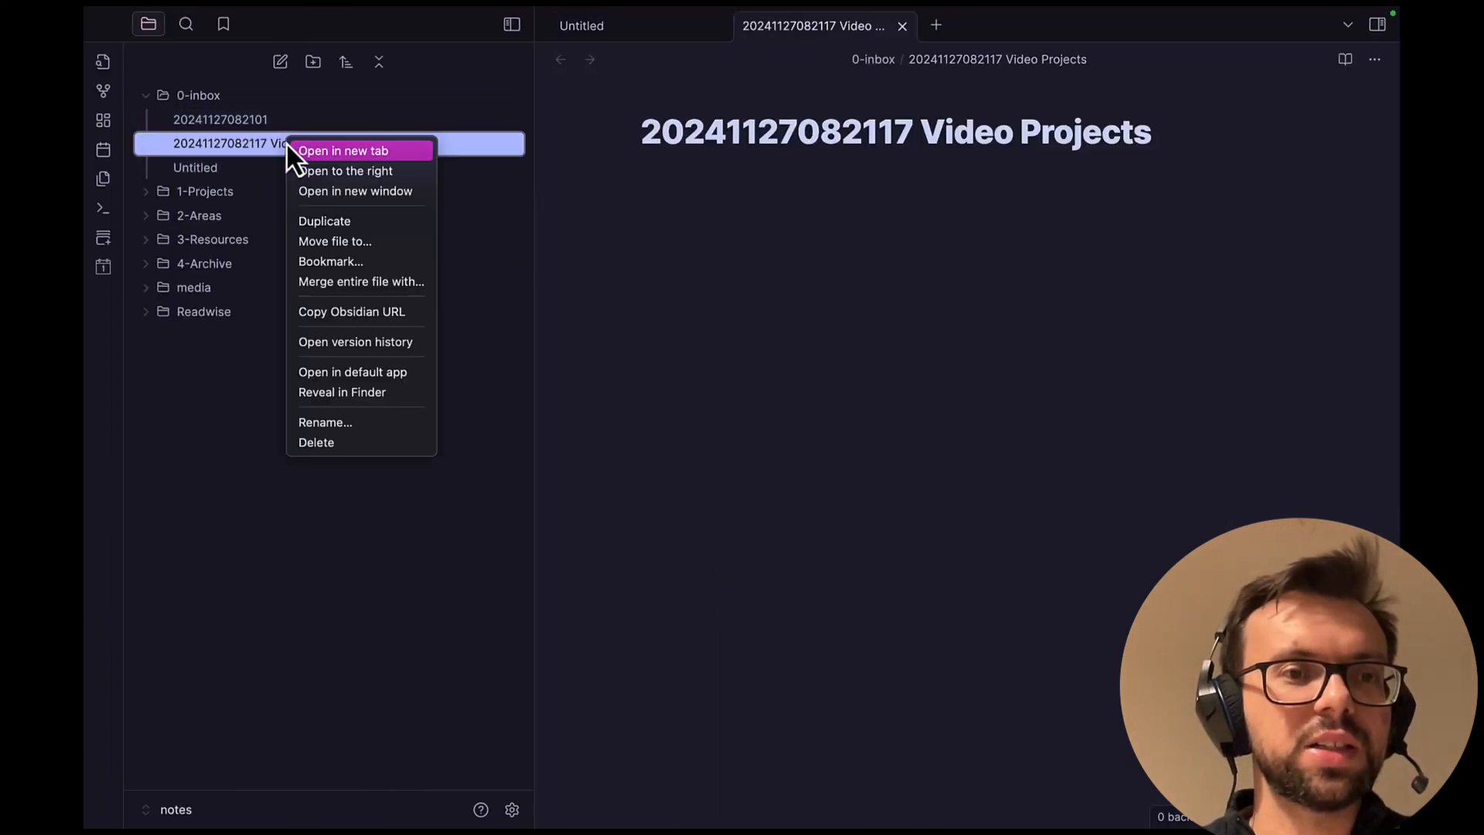
left_click(332, 444)
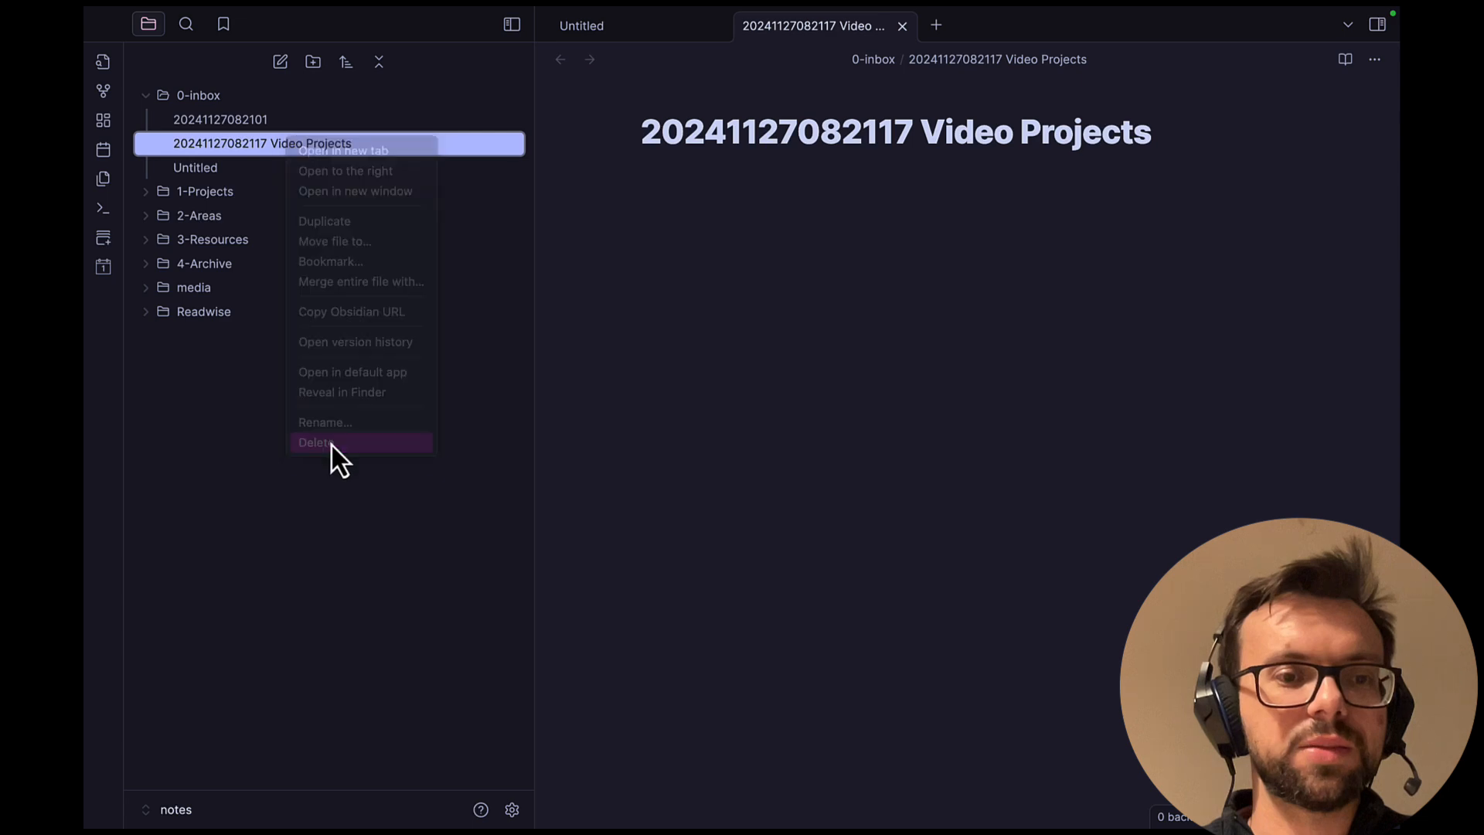
left_click(881, 495)
right_click(351, 120)
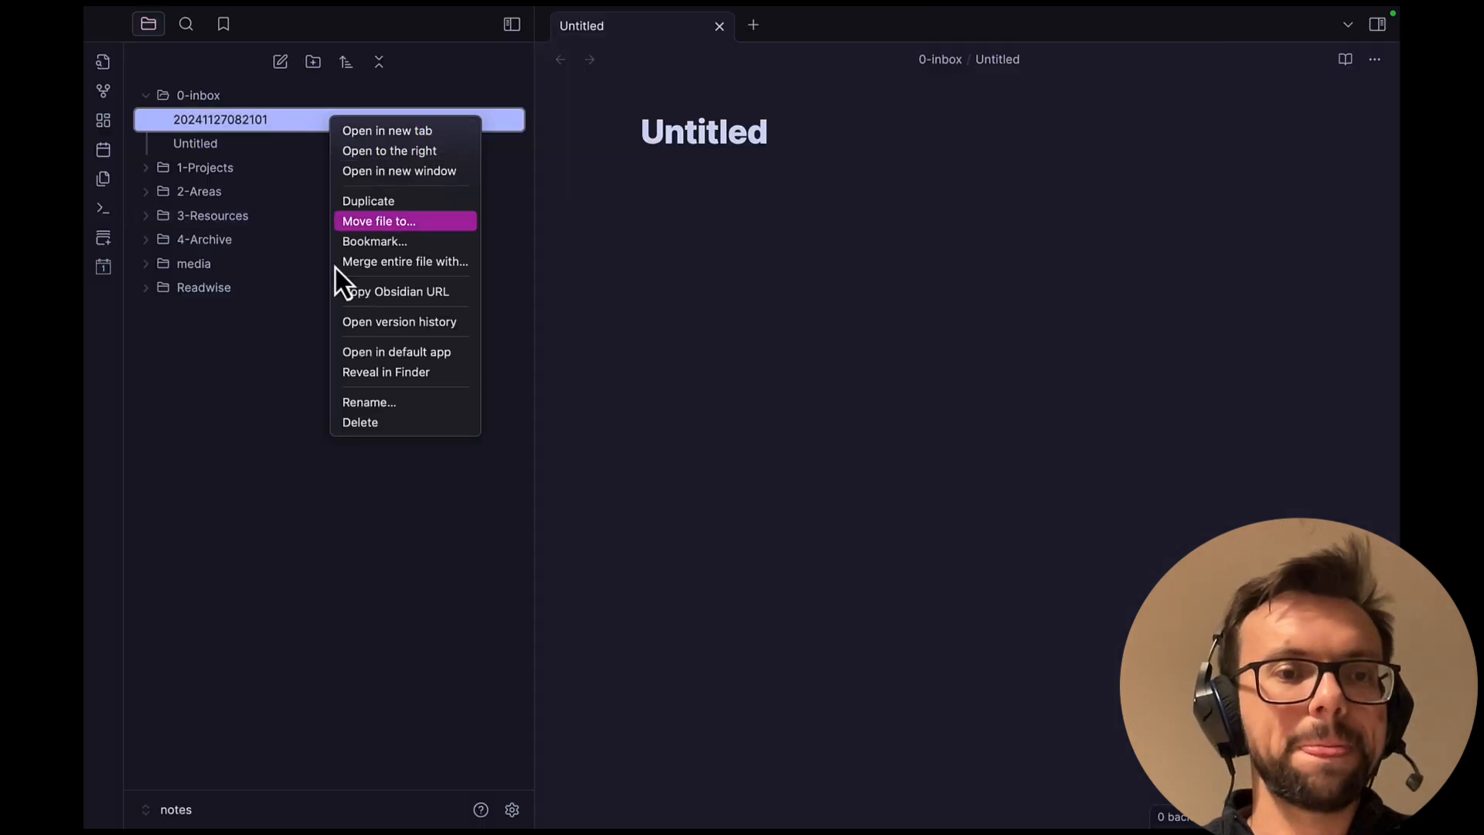
left_click(374, 429)
left_click(881, 485)
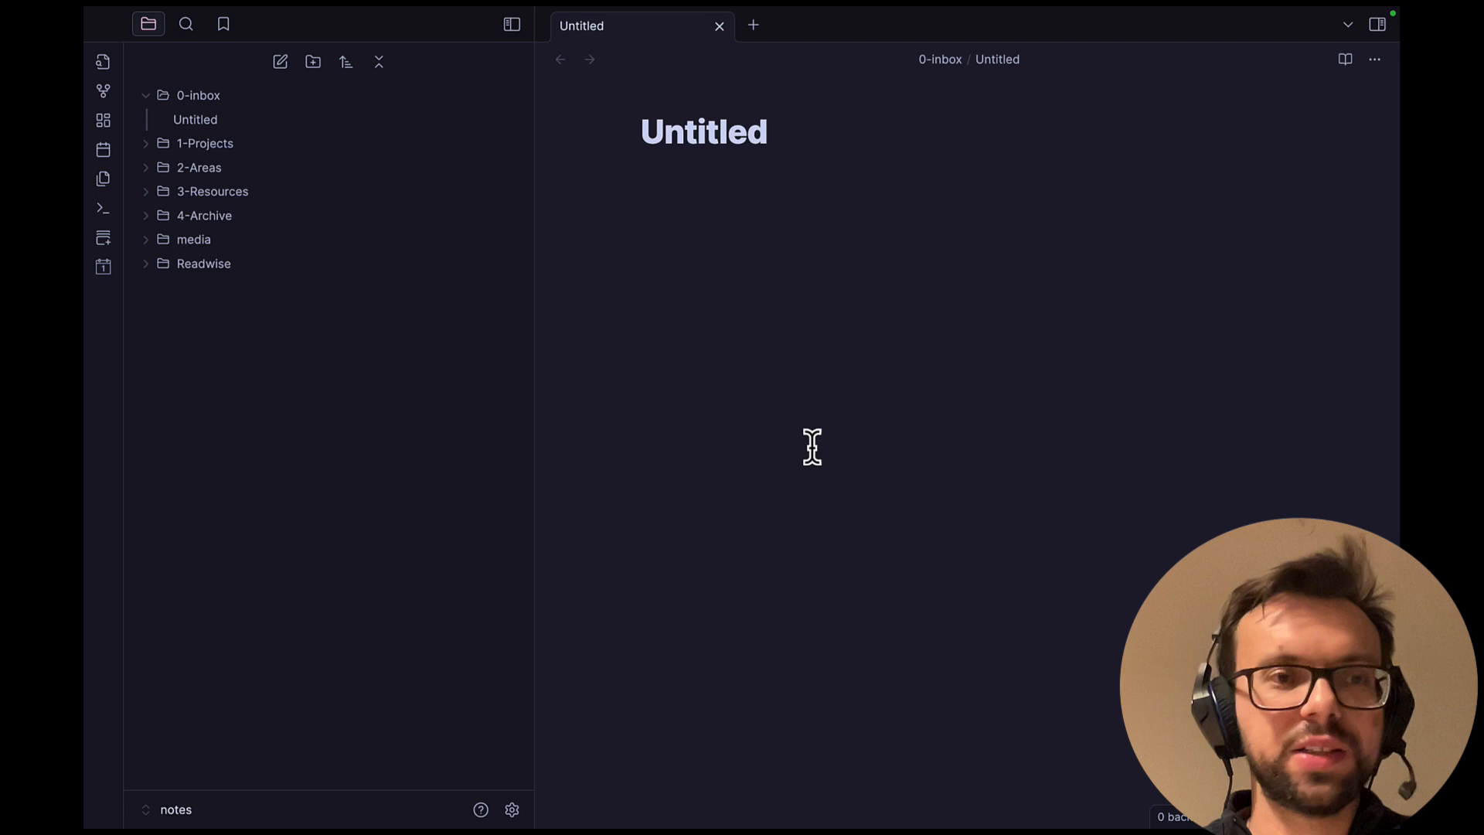
right_click(221, 119)
left_click(269, 424)
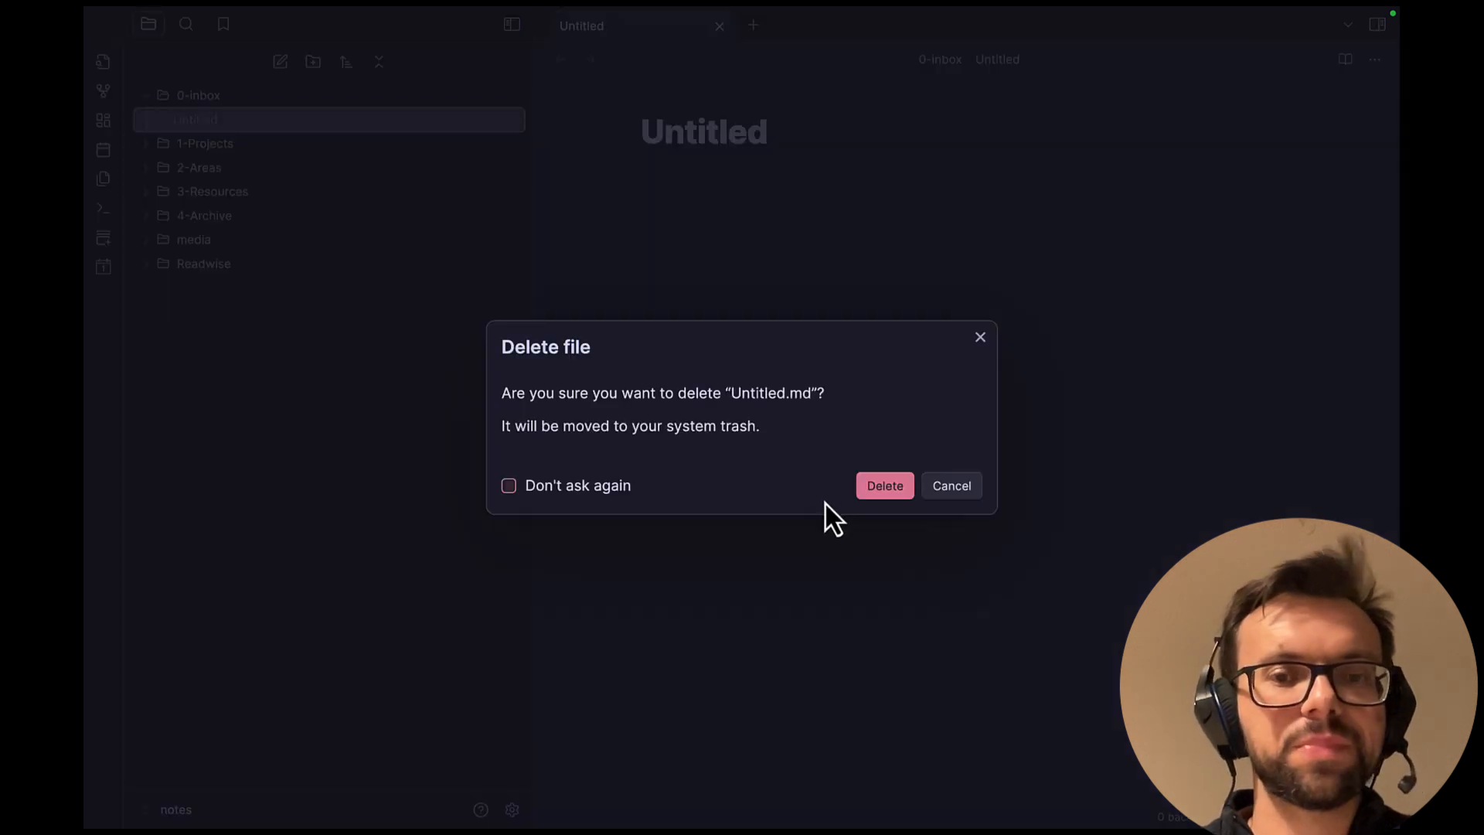
left_click(881, 485)
Create a new unique note in 0-inbox and add "COMSOL Solver Configurations" after the timestamp in its title.
key("super+n")
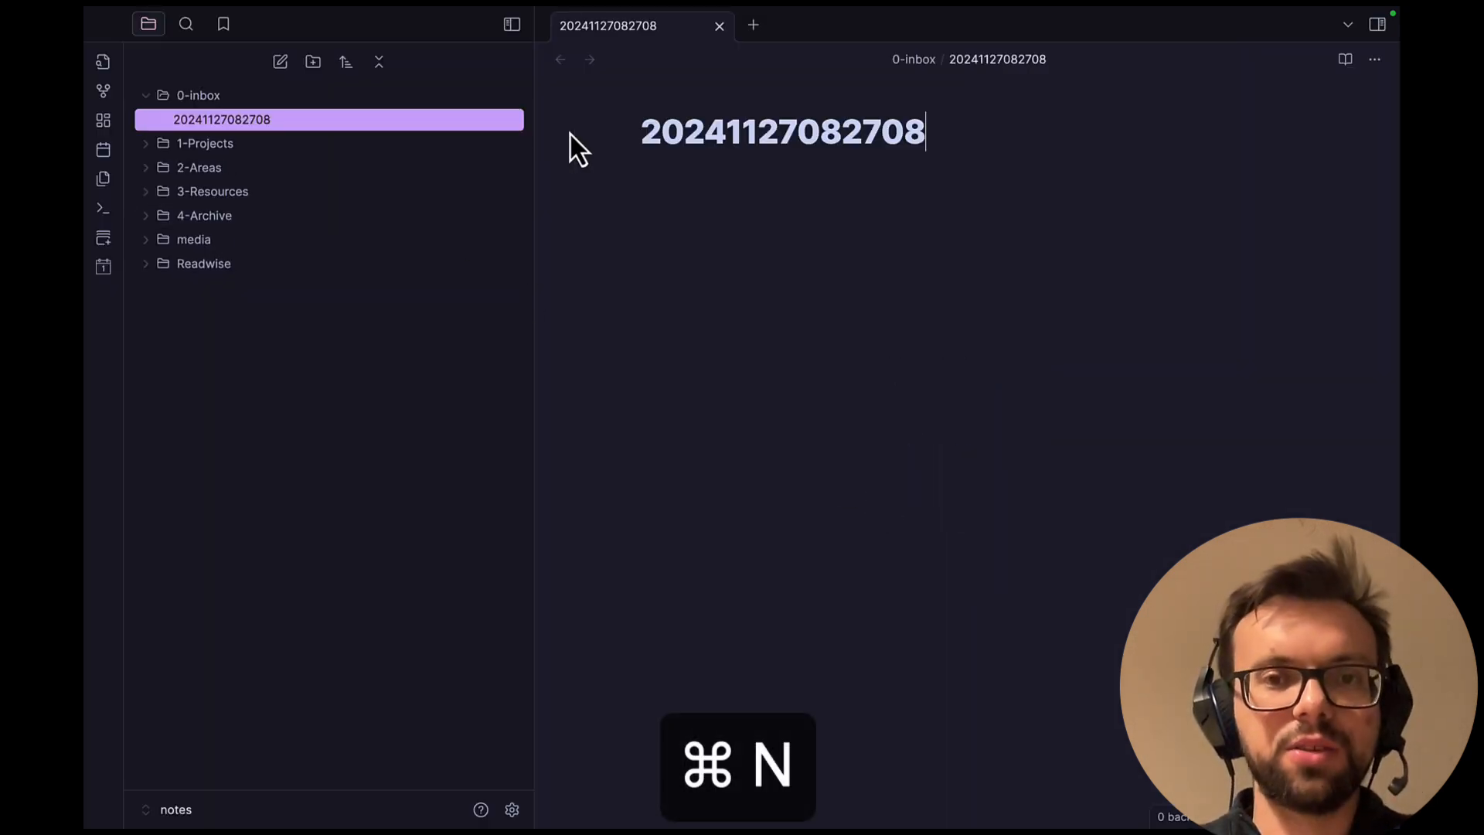
type("COMSOL")
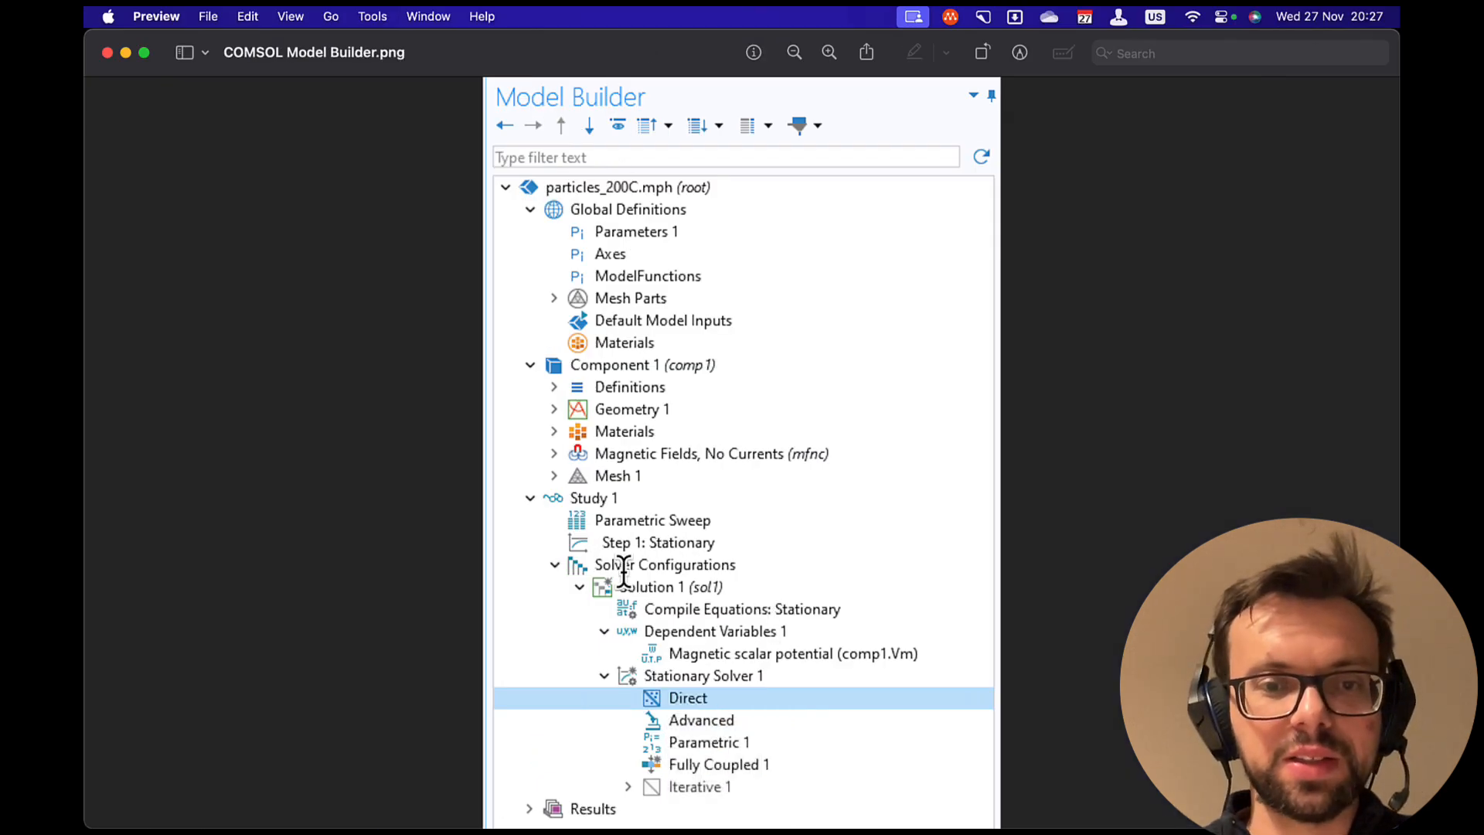
key("ctrl+Right")
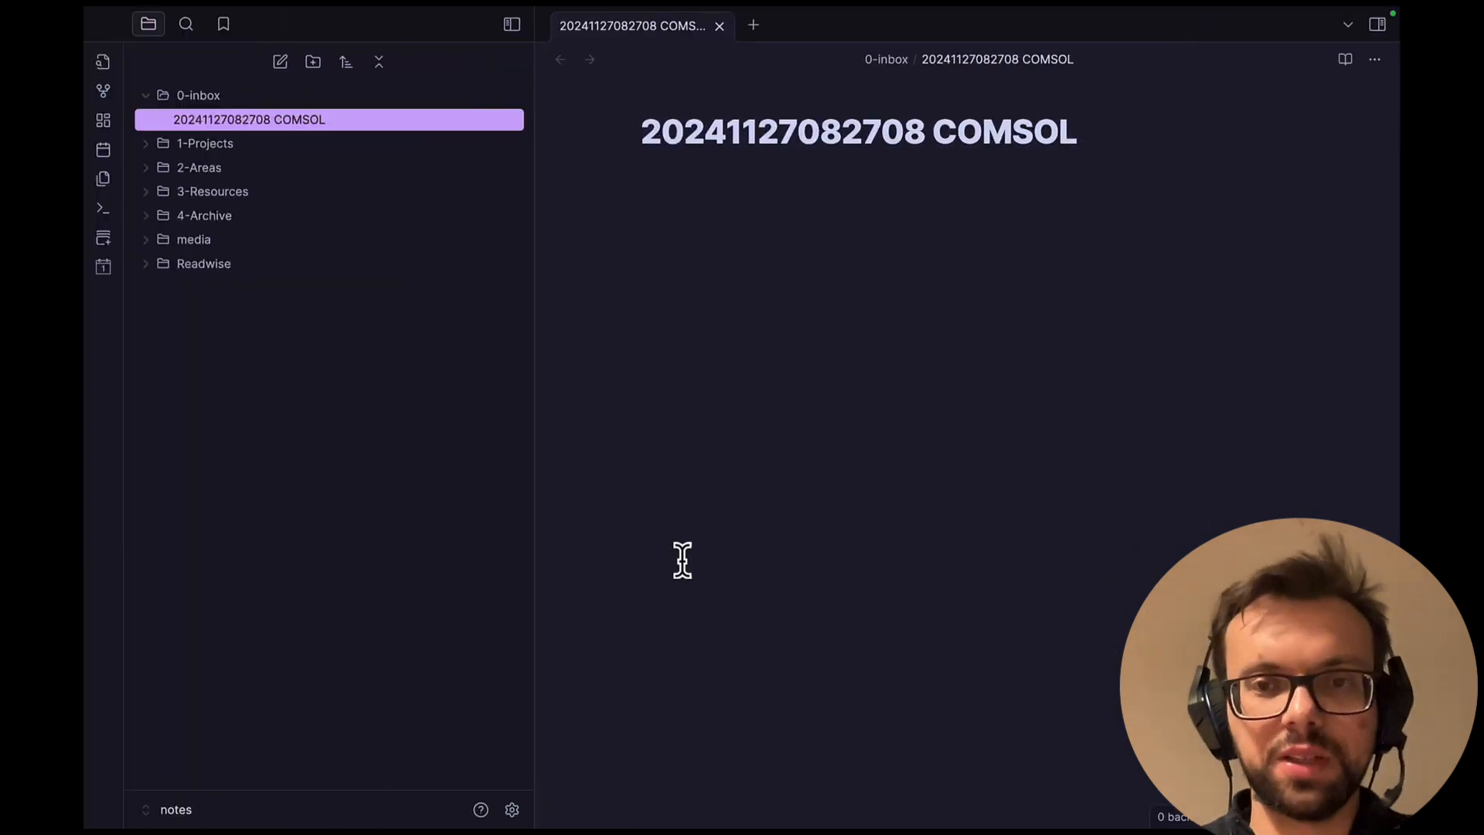
left_click(1103, 139)
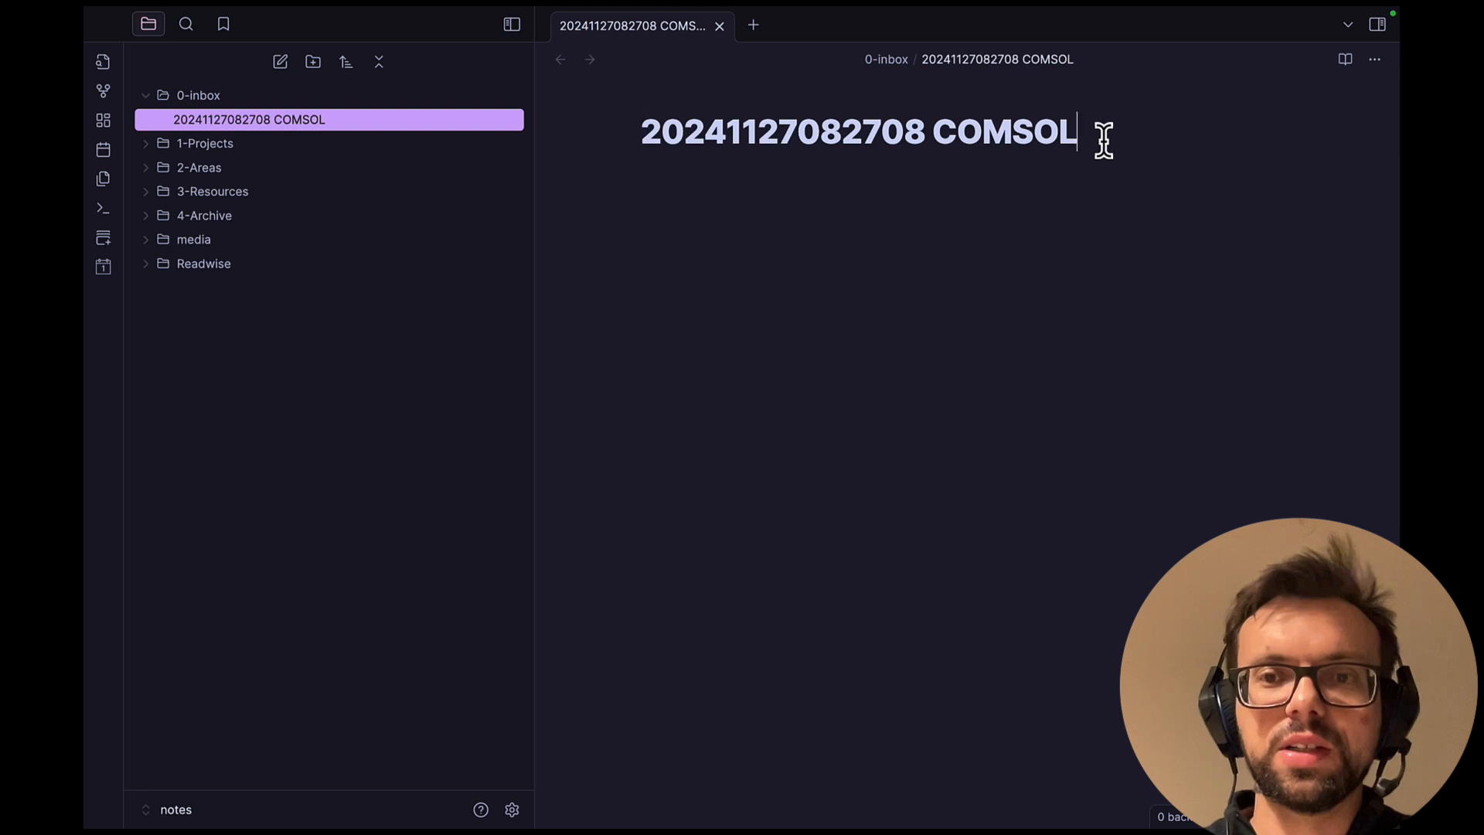
type("Solver Conf")
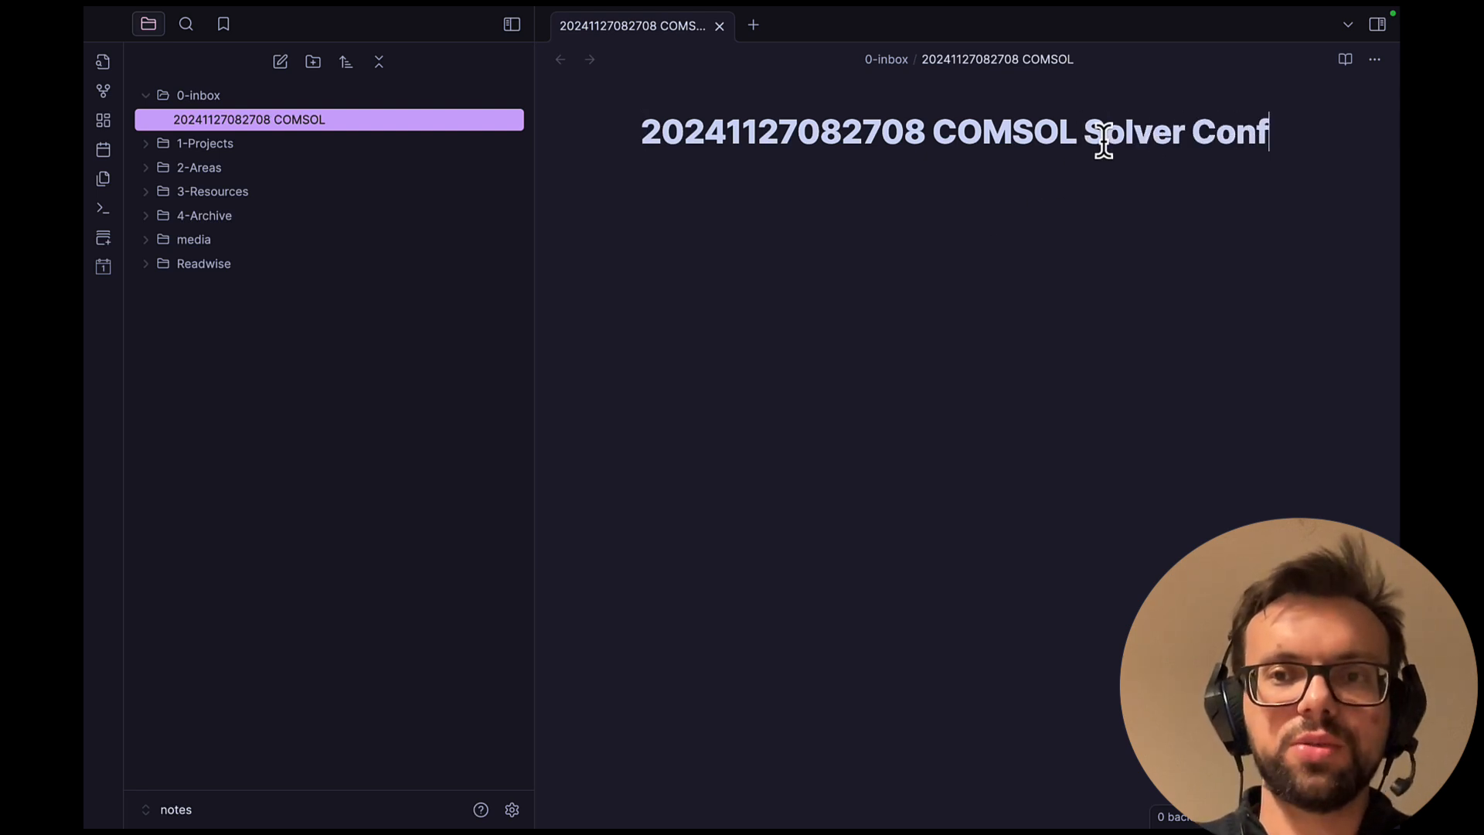
type("igurations")
key("Return")
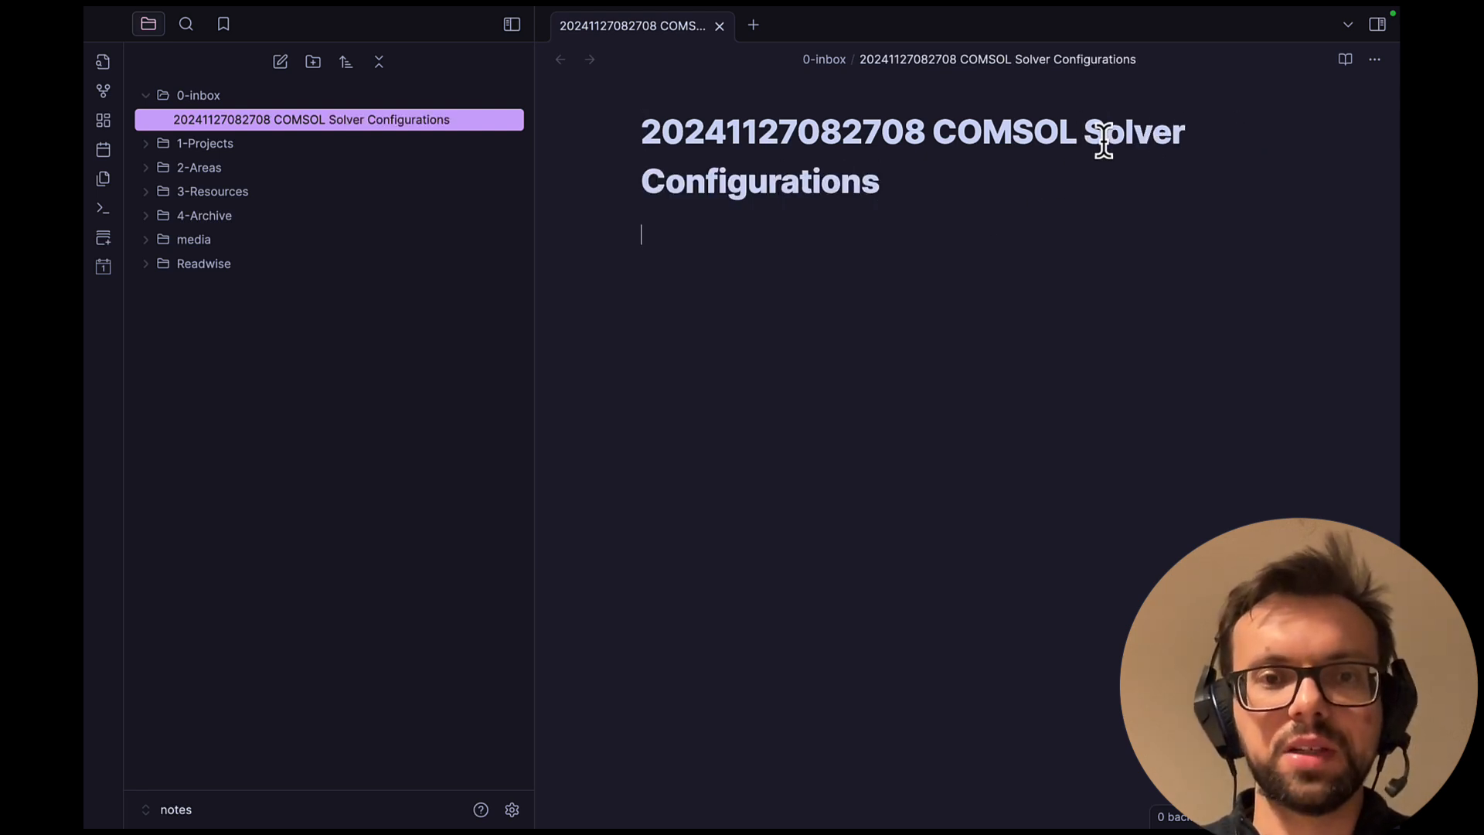
Switch to Preview and examine the Solver Configurations branch, highlighting Solution 1, Compile Equations, Dependent Variables 1 and Stationary Solver 1.
key("super+Tab")
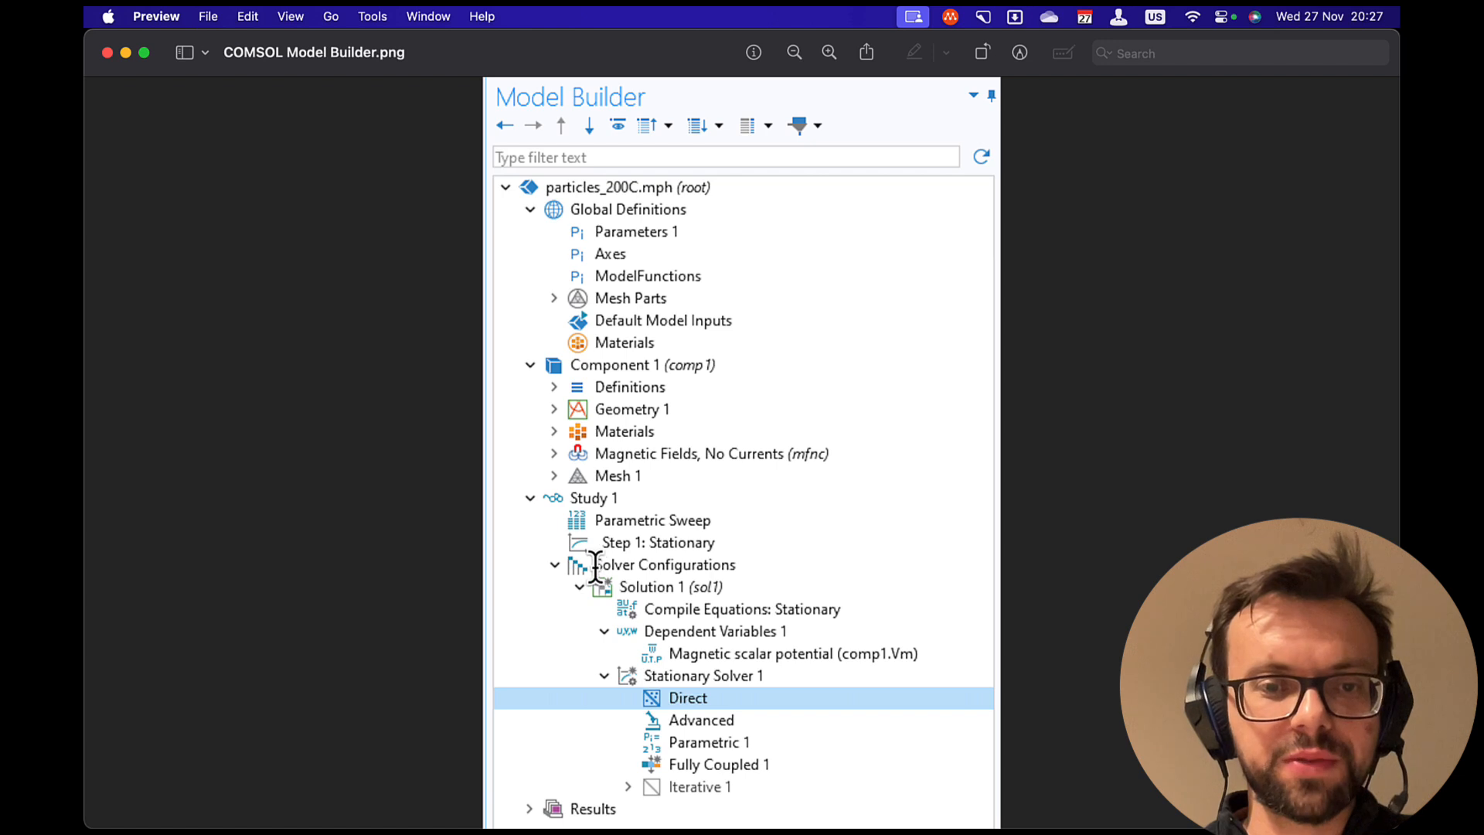
left_click_drag(590, 567, 693, 587)
double_click(631, 586)
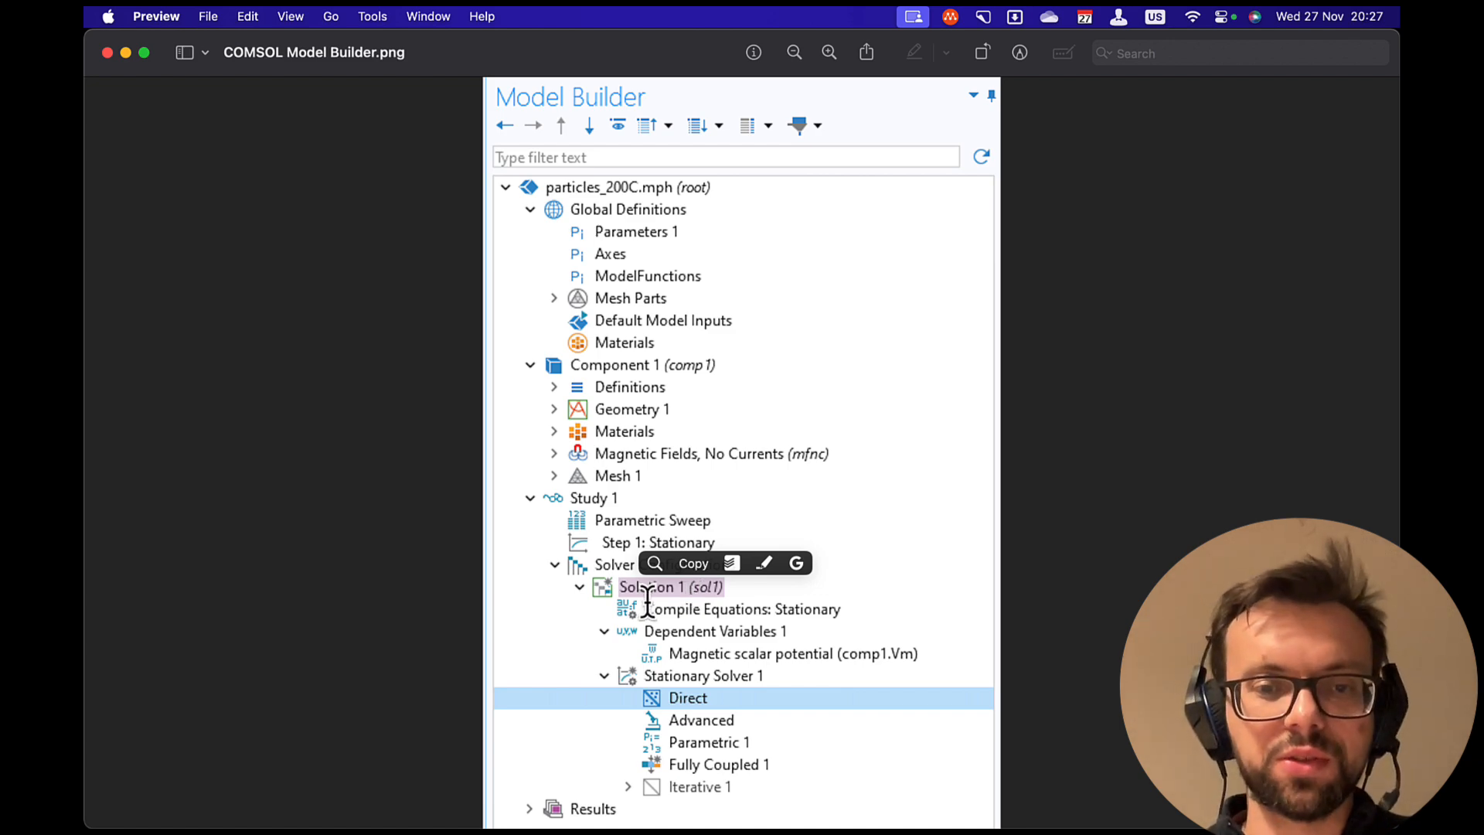
left_click_drag(645, 610, 825, 613)
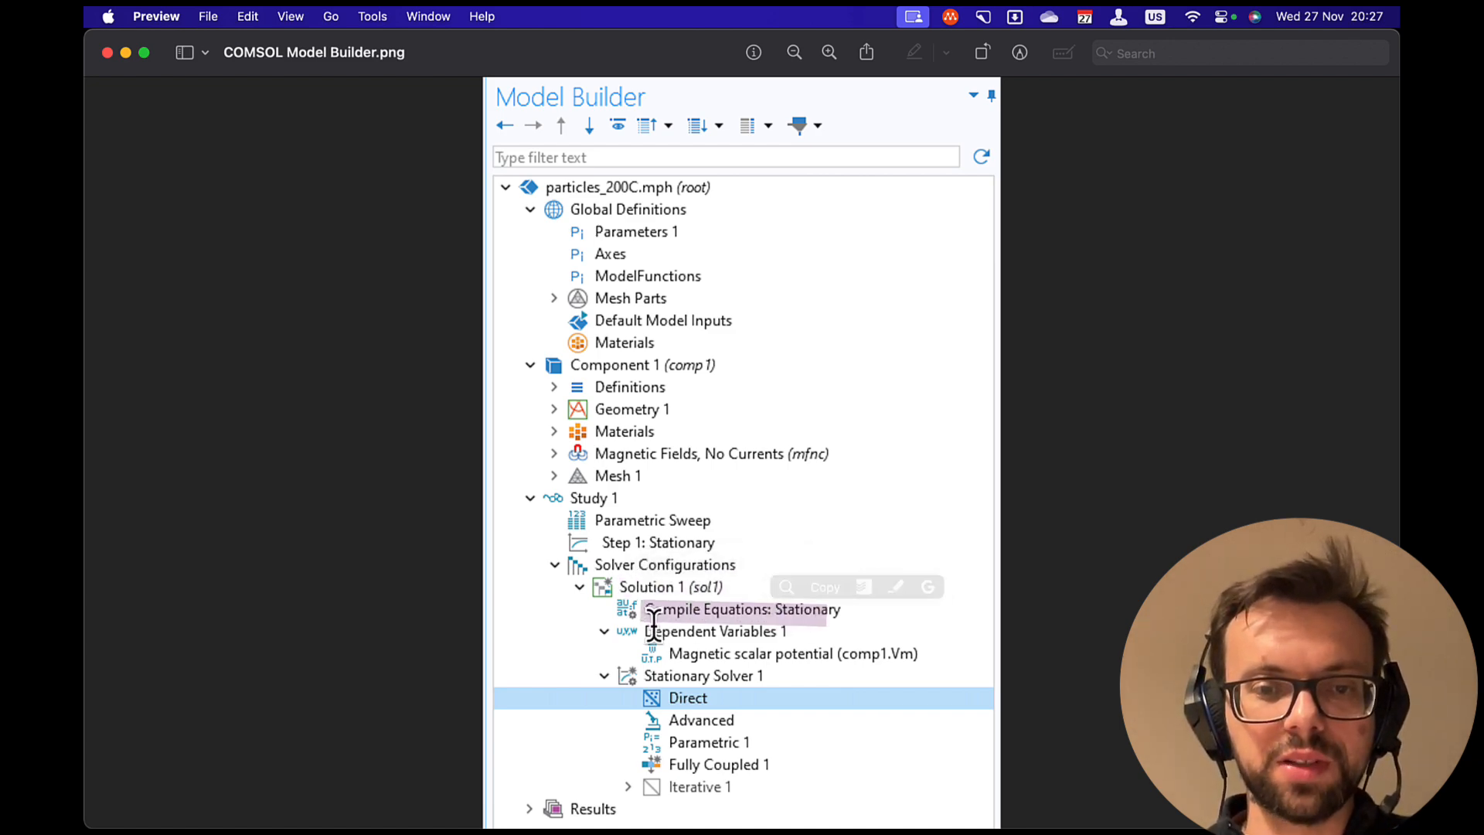
left_click_drag(645, 631, 787, 632)
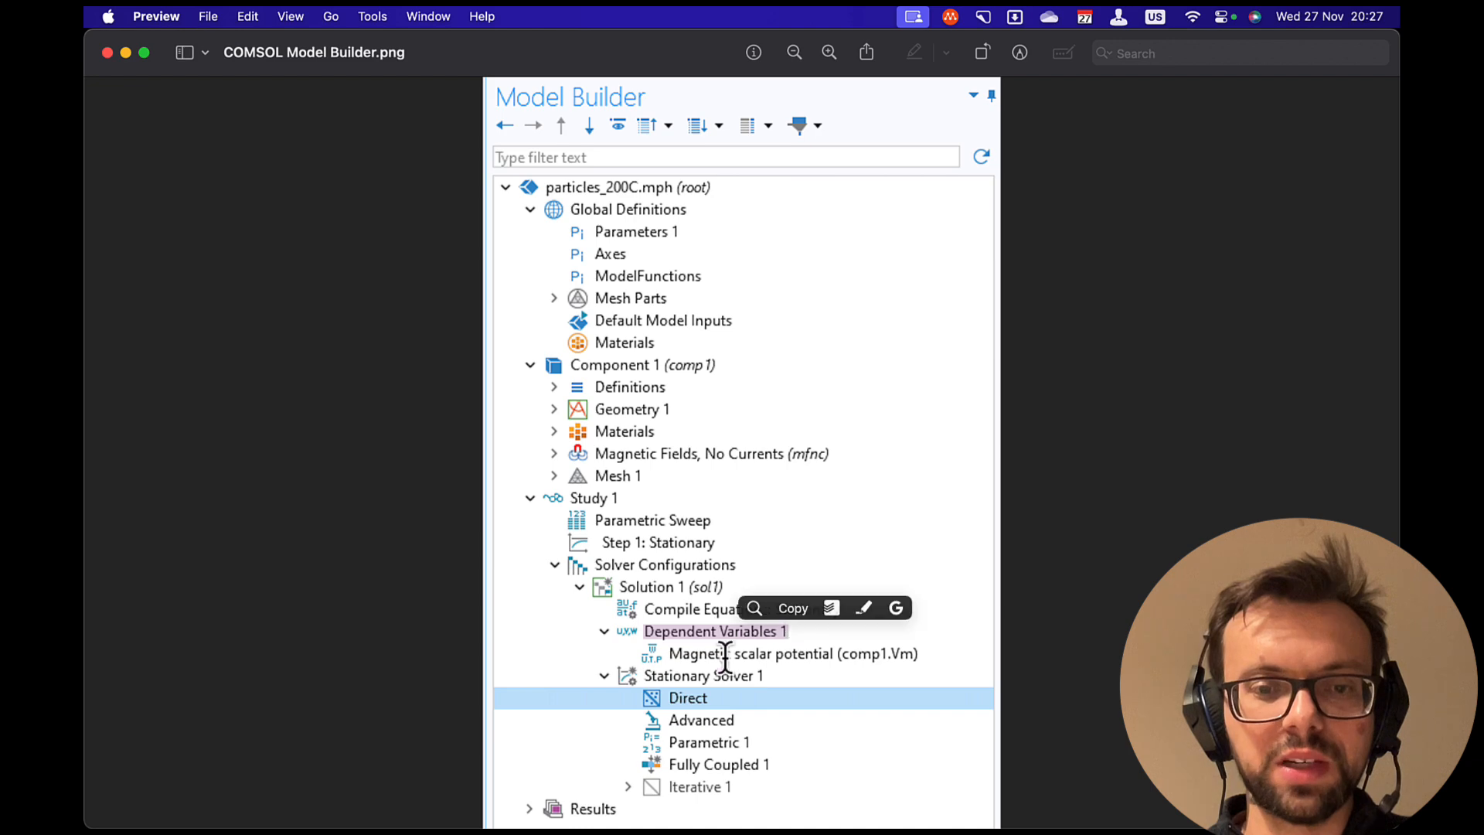
left_click(649, 677)
left_click_drag(650, 677, 787, 677)
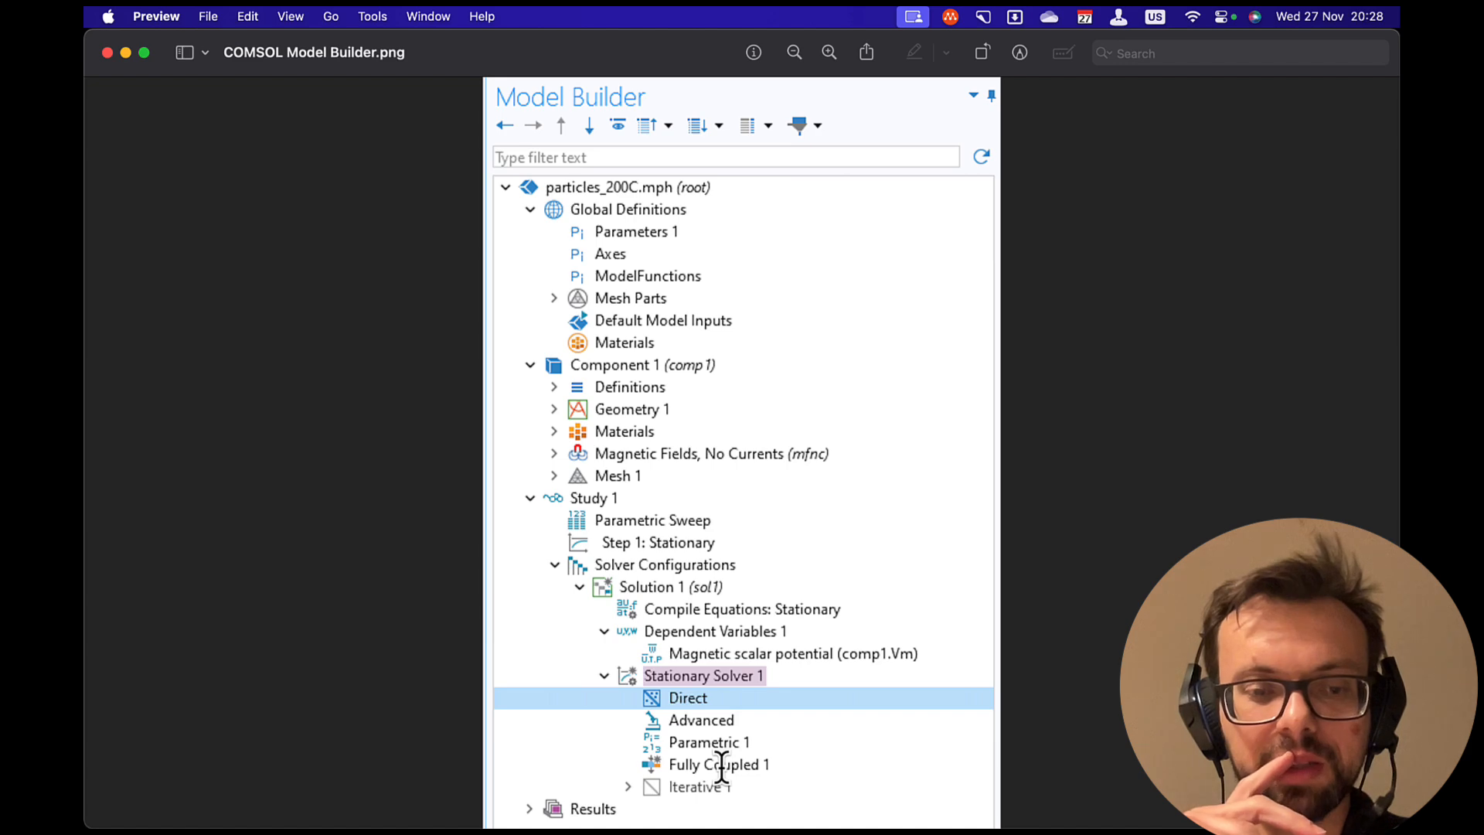
Return to Obsidian and write "The problem: how can I configure properly COMSOL settings?" as the first line of the note body.
key("super+Tab")
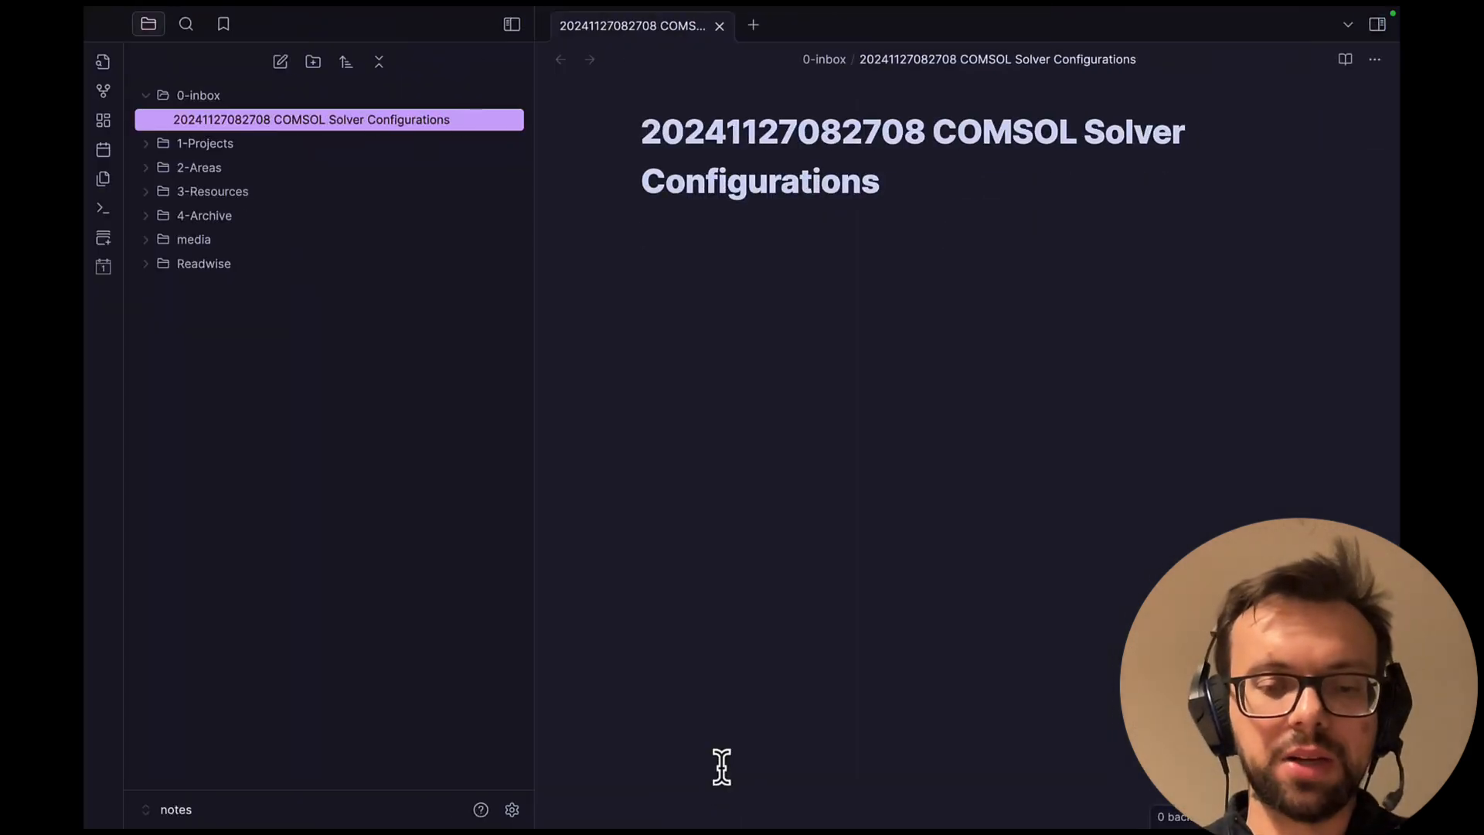
type("The po")
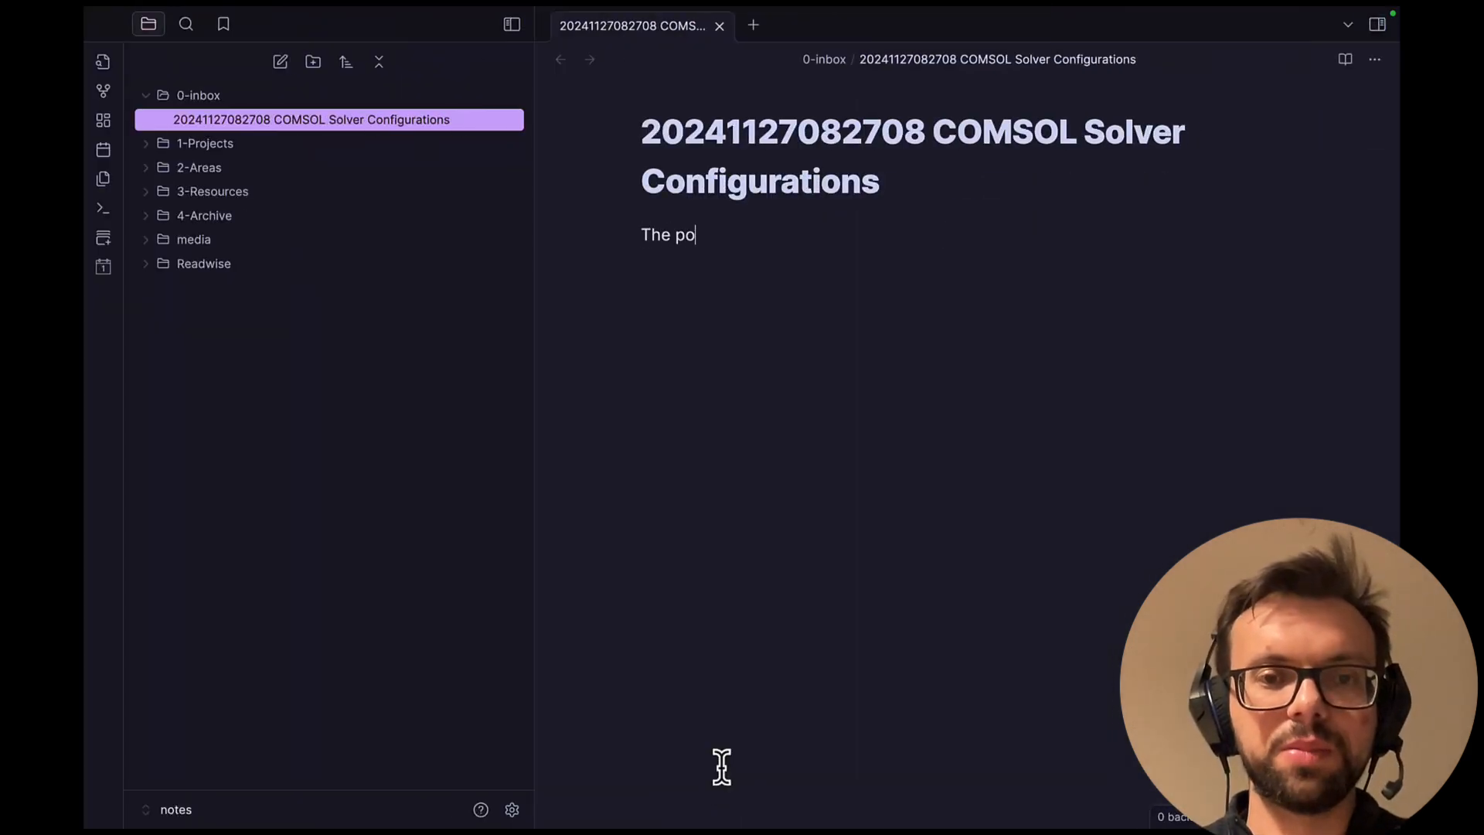
type("rb")
key("BackSpace")
key("BackSpace")
key("BackSpace")
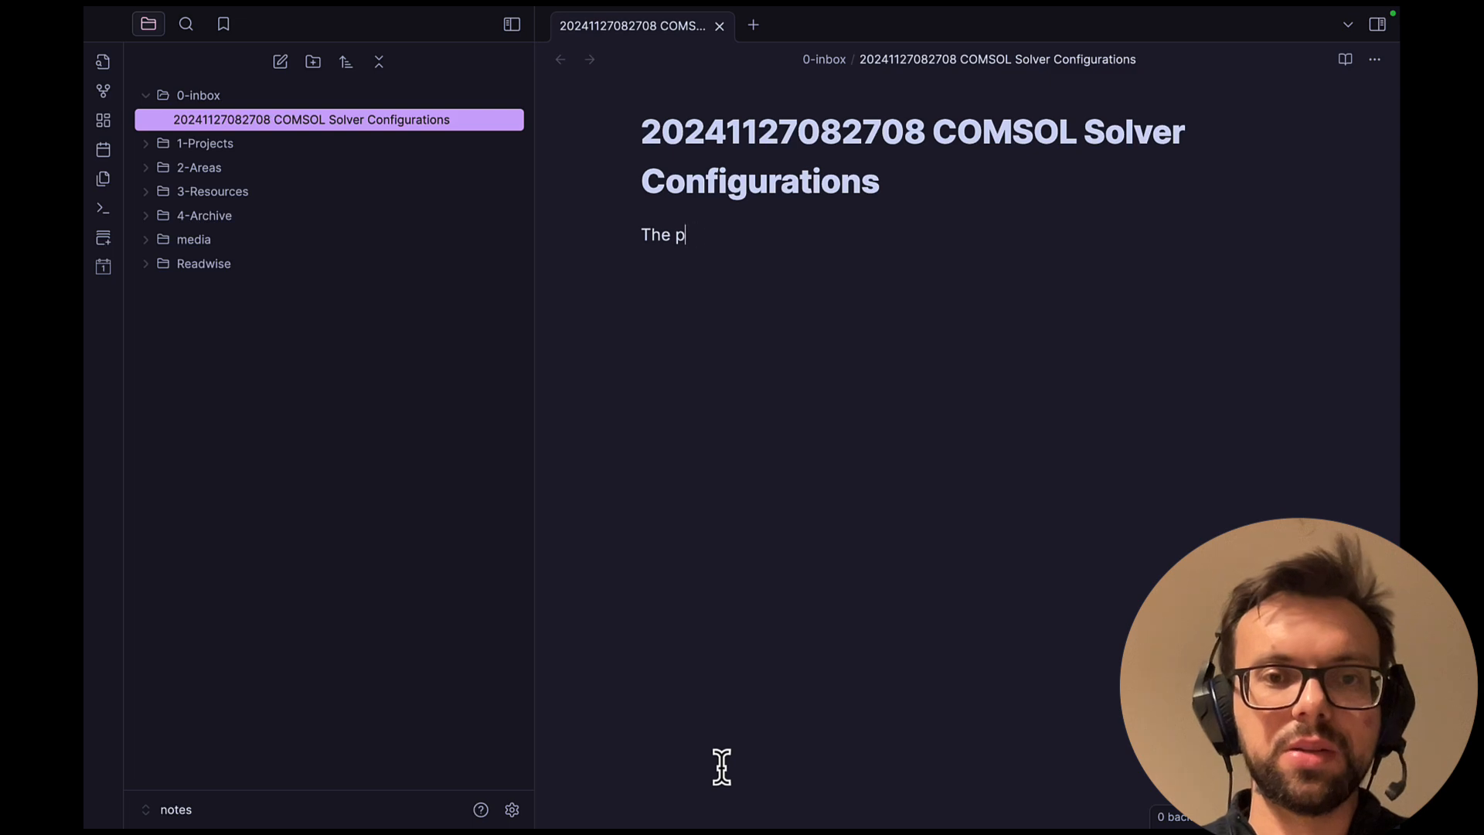
type("roblem: ")
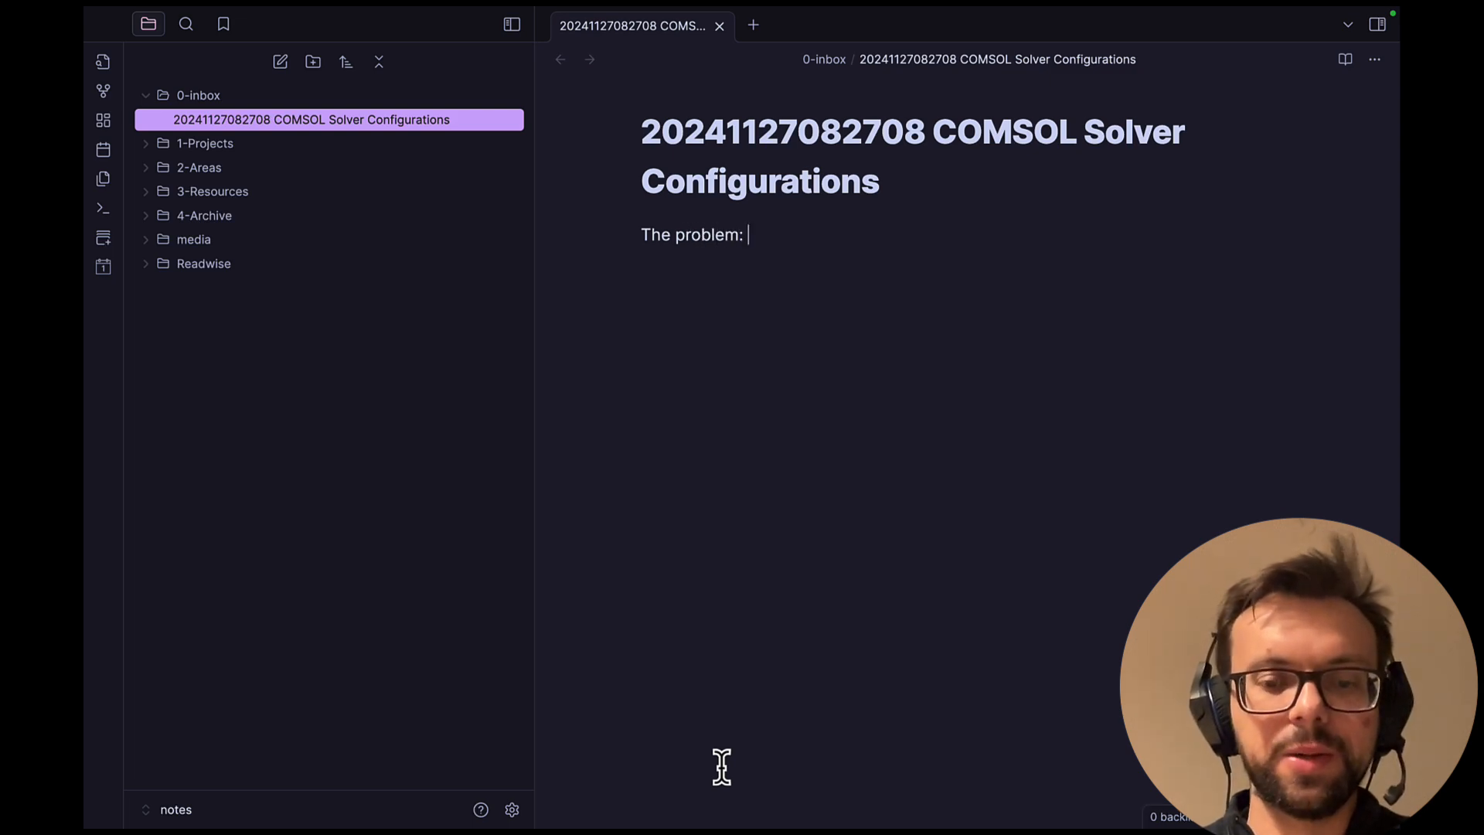
type("how can I config")
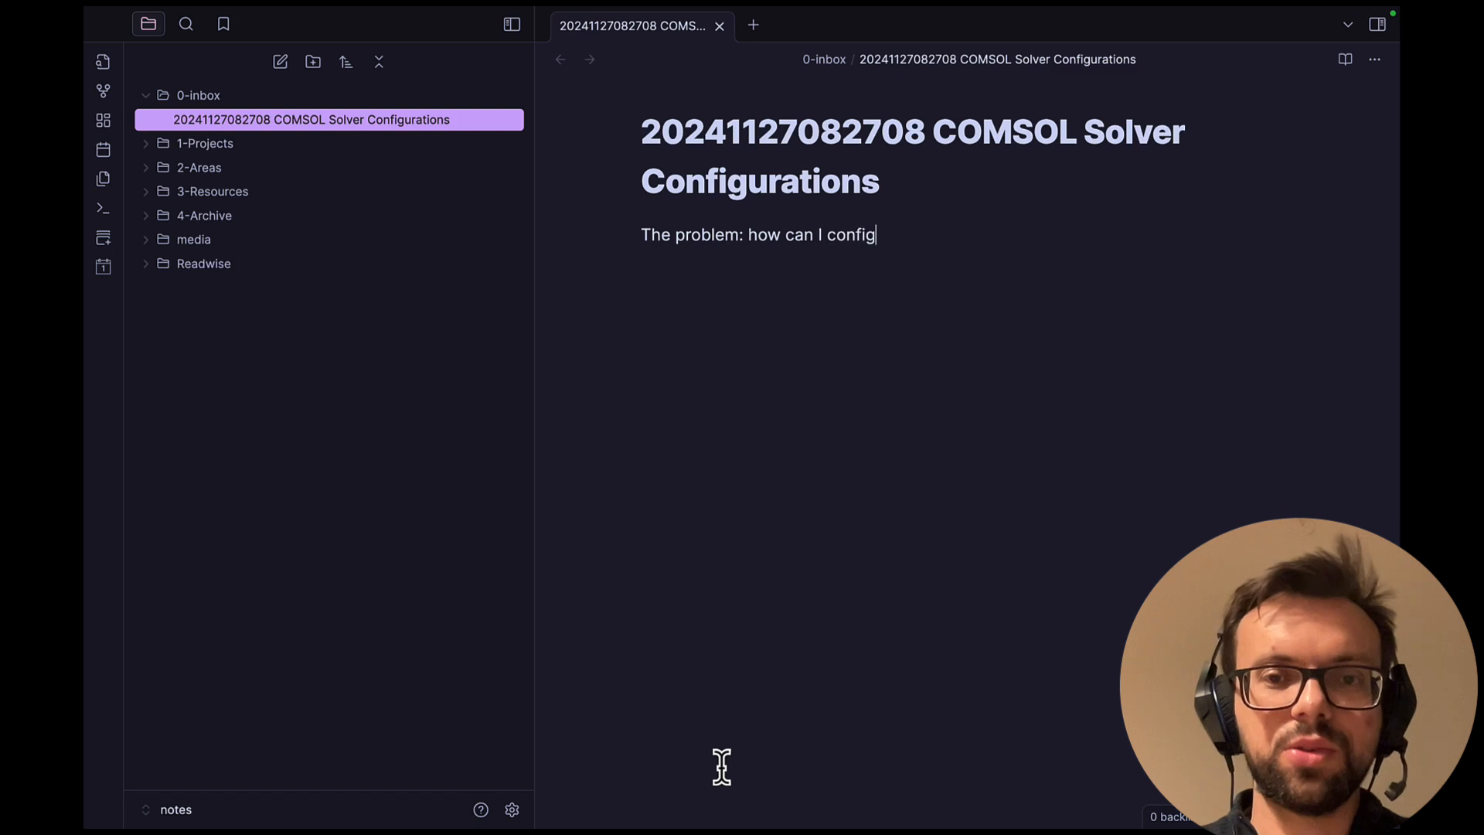
type("ure propert")
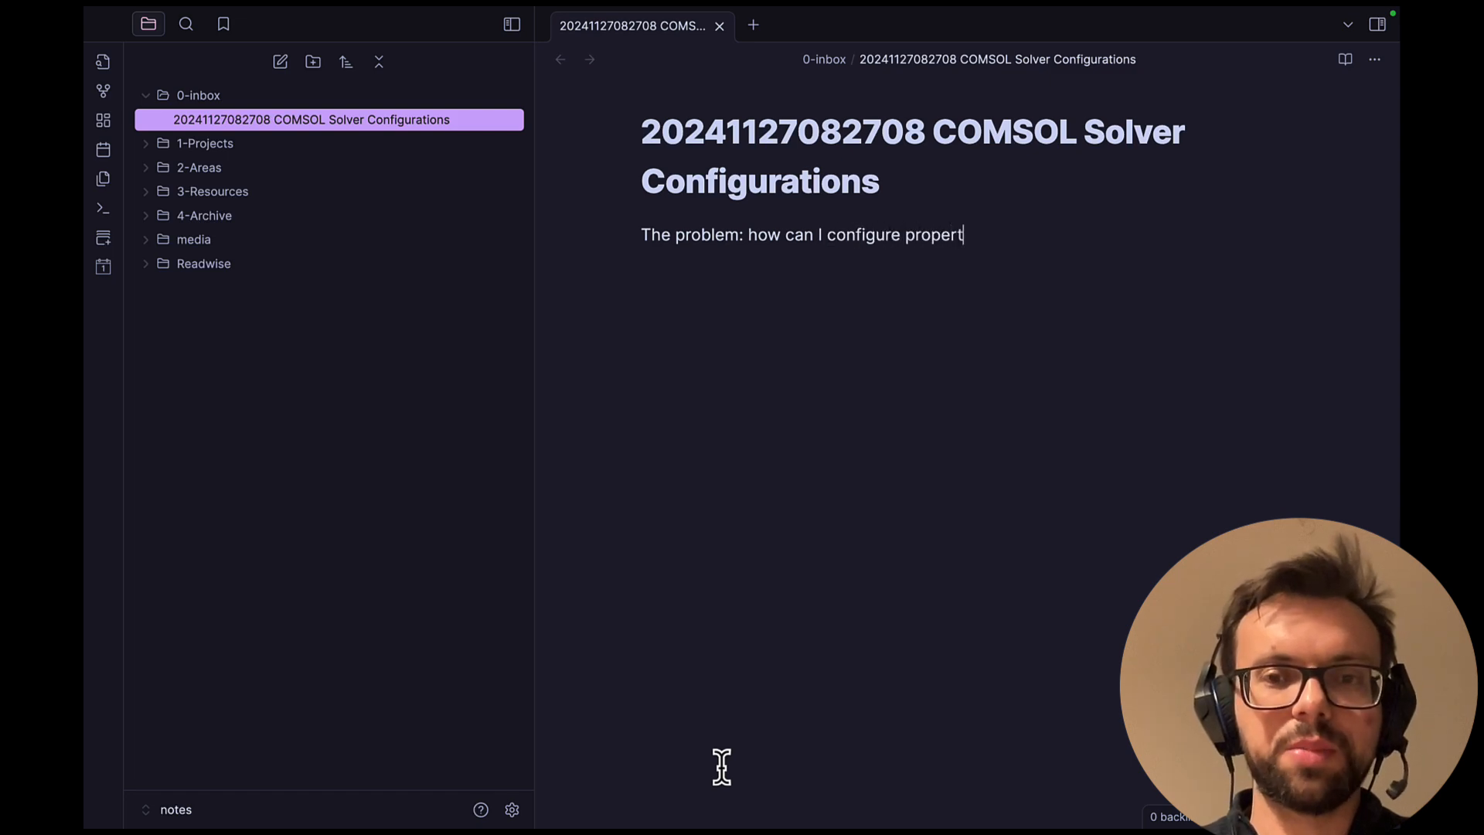
type("ly")
key("BackSpace")
key("BackSpace")
key("BackSpace")
type("l")
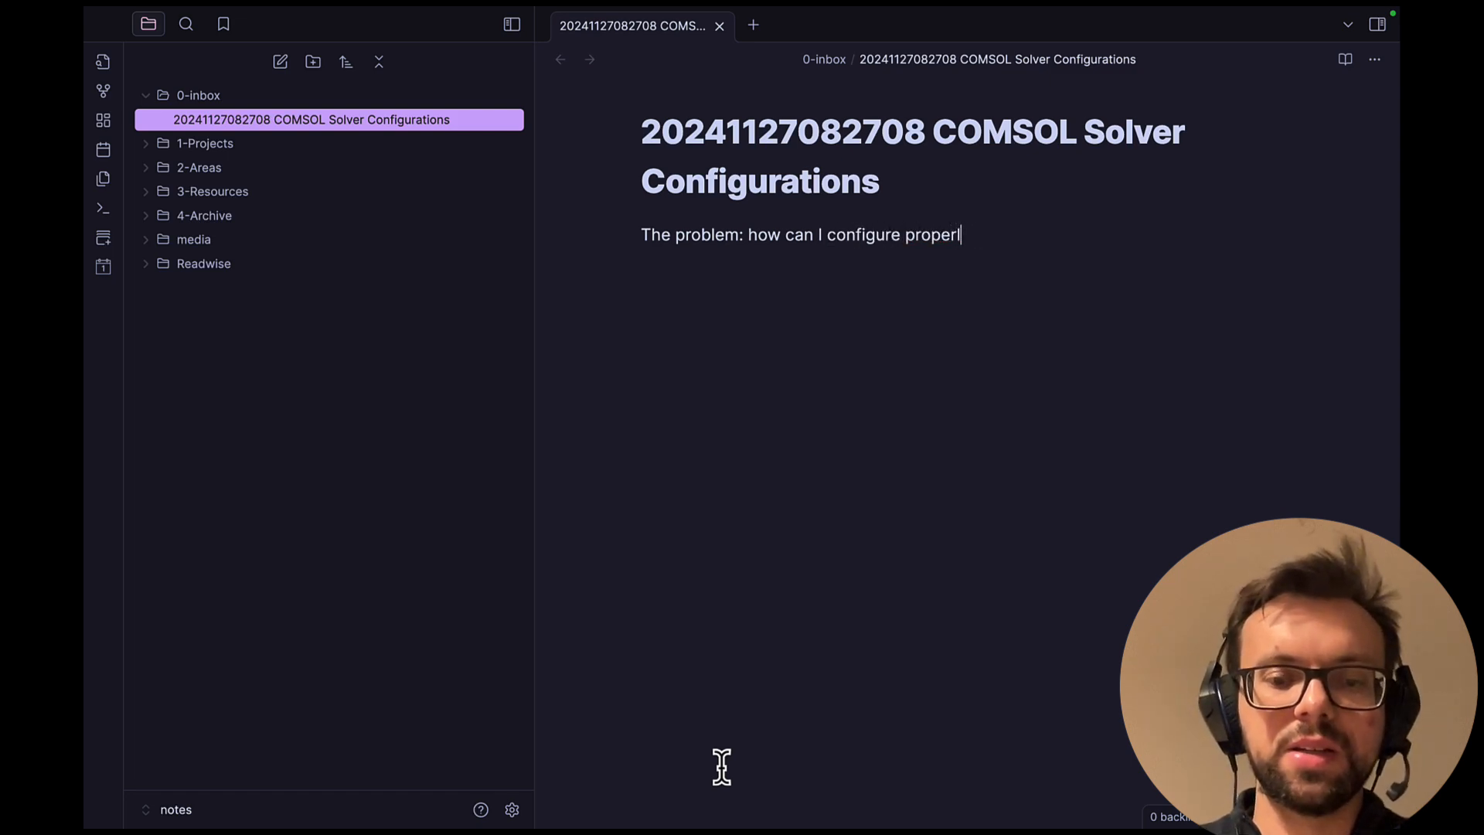
type("y COMSOL sett")
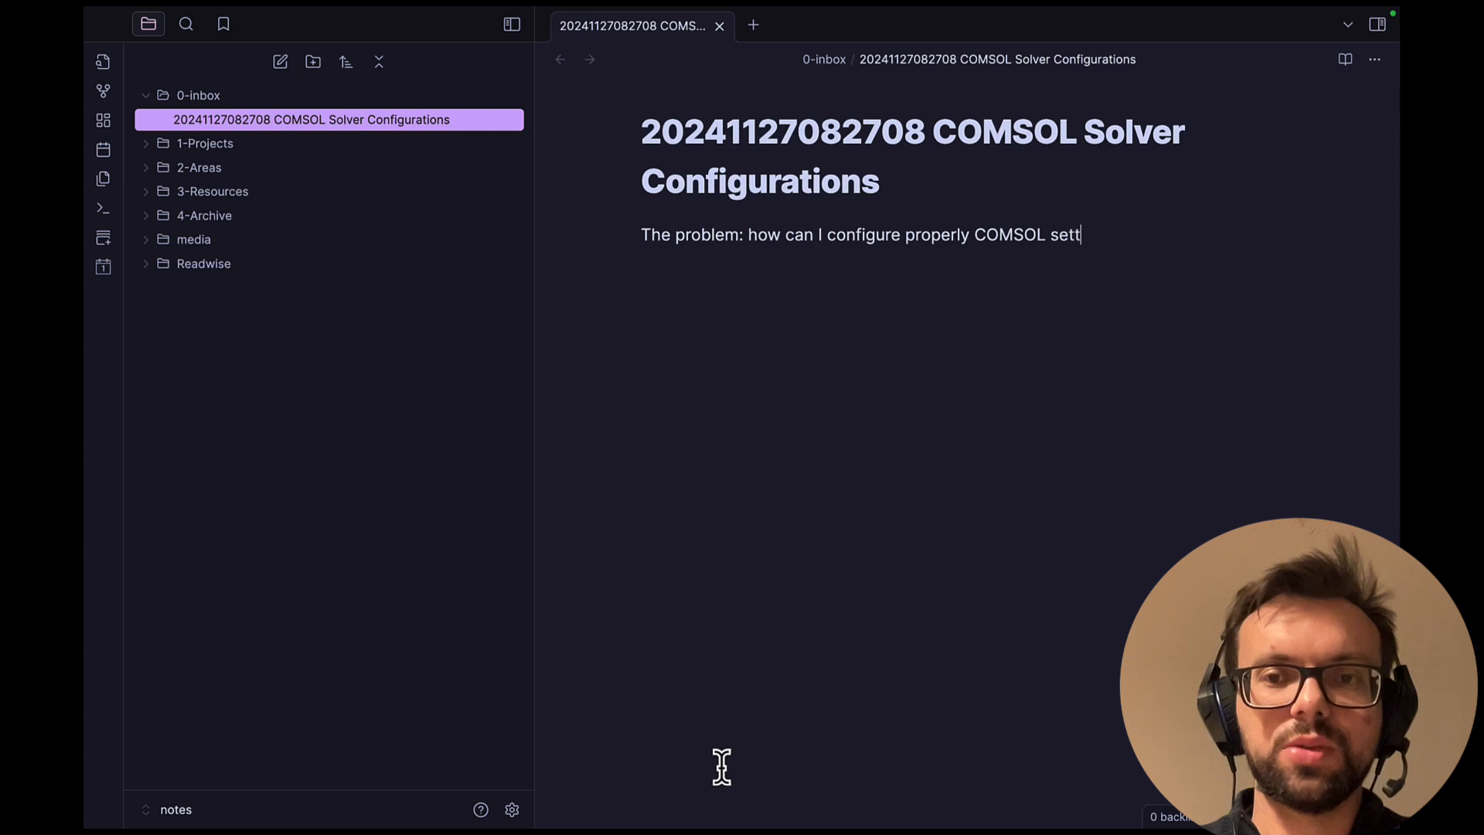
type("ings?")
key("Return")
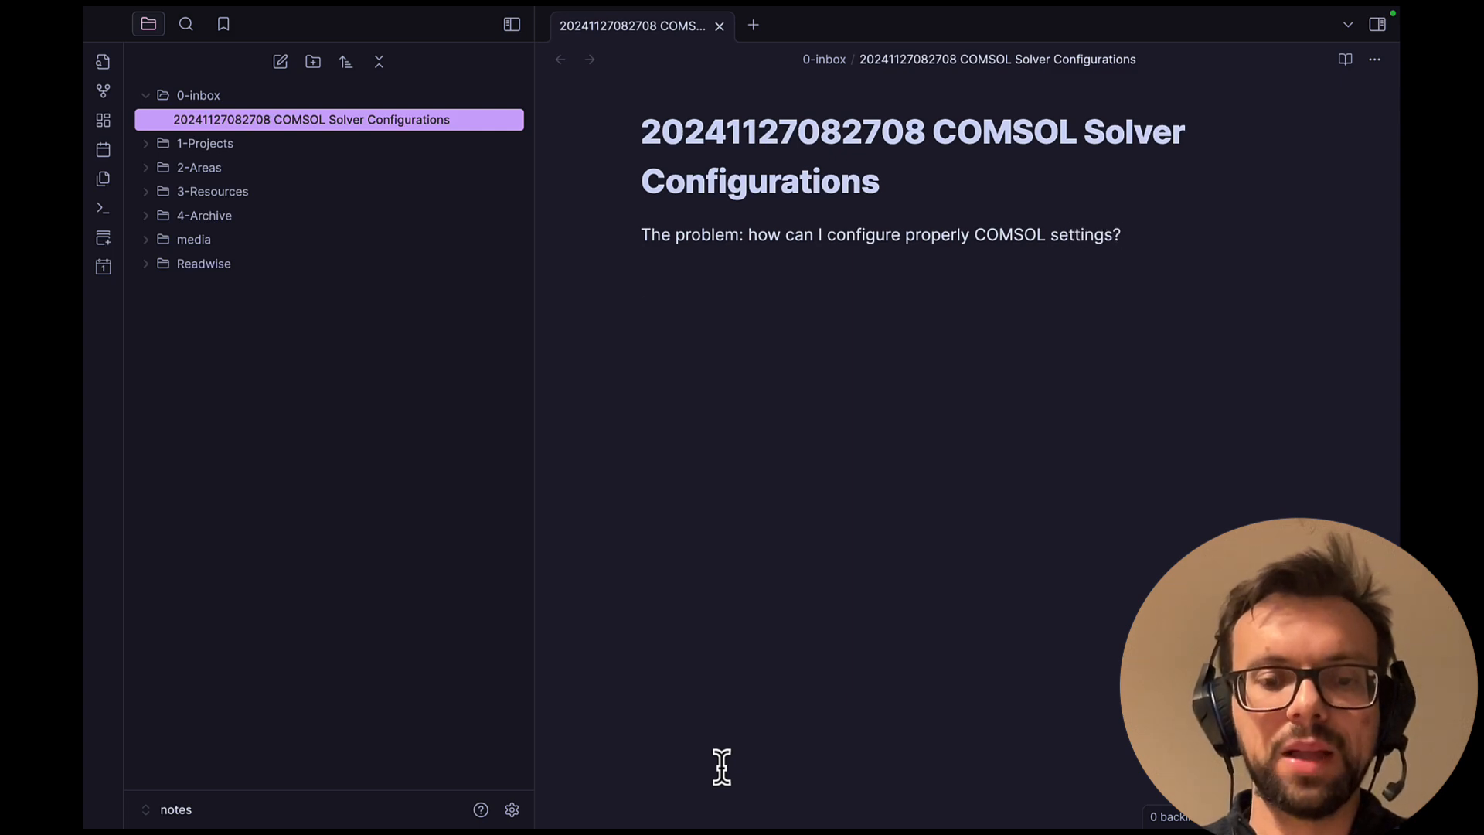
Check the Study 1 node in the Preview screenshot and add a note paragraph in Obsidian beginning "Under the *Study* node, COMSOL creates a".
key("super+Tab")
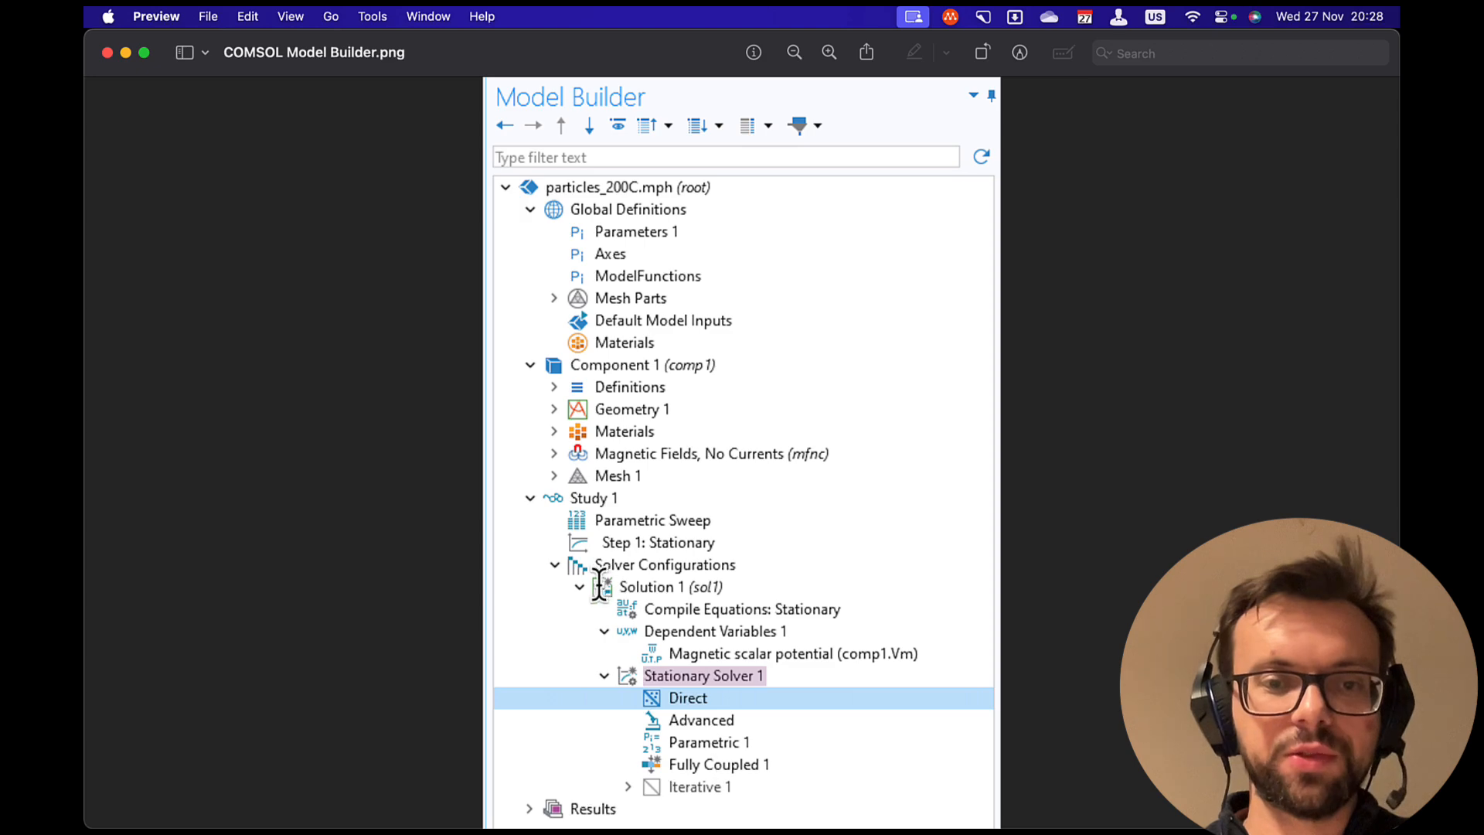
double_click(595, 499)
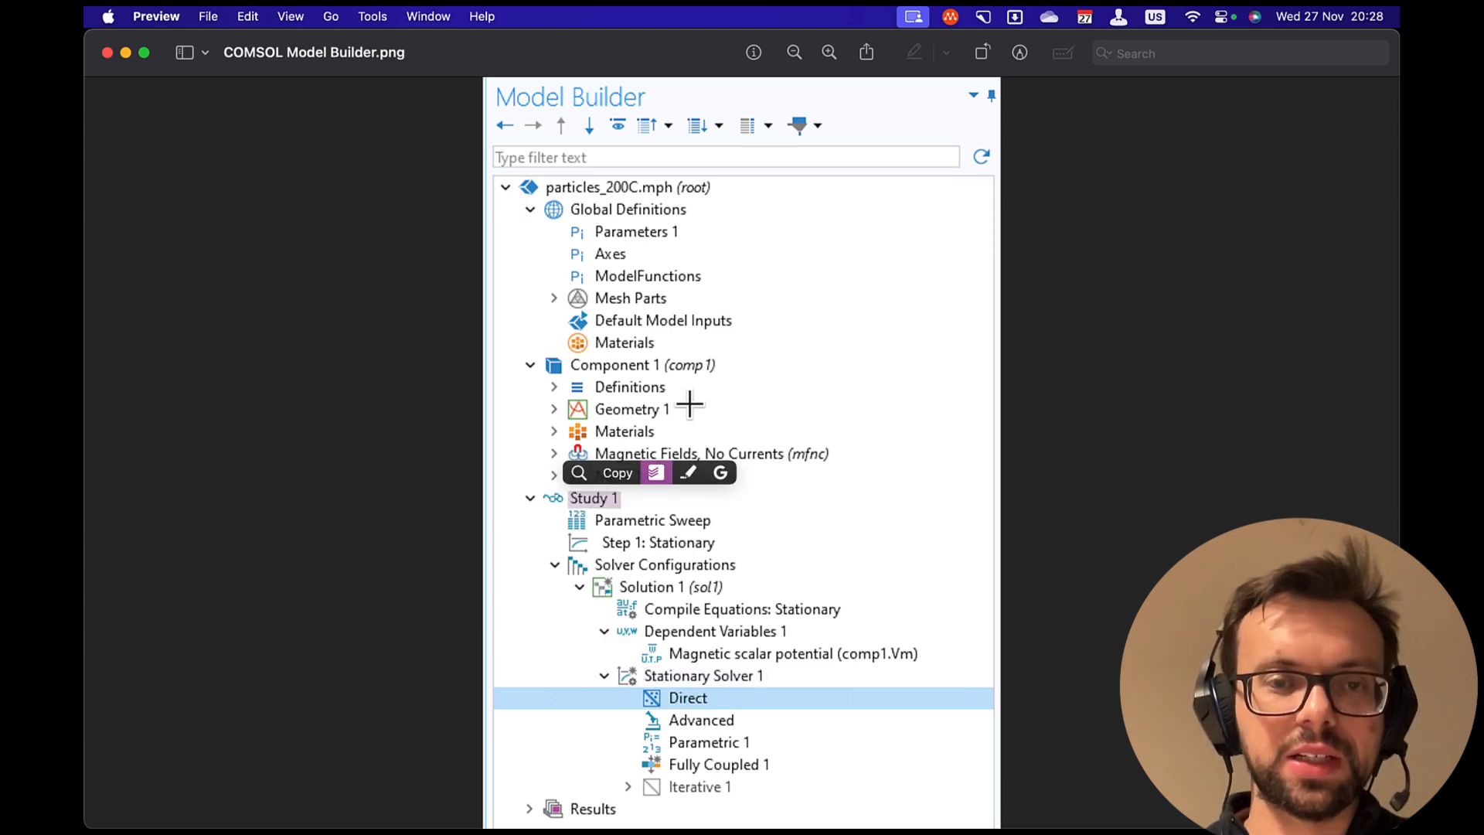
key("super+Tab")
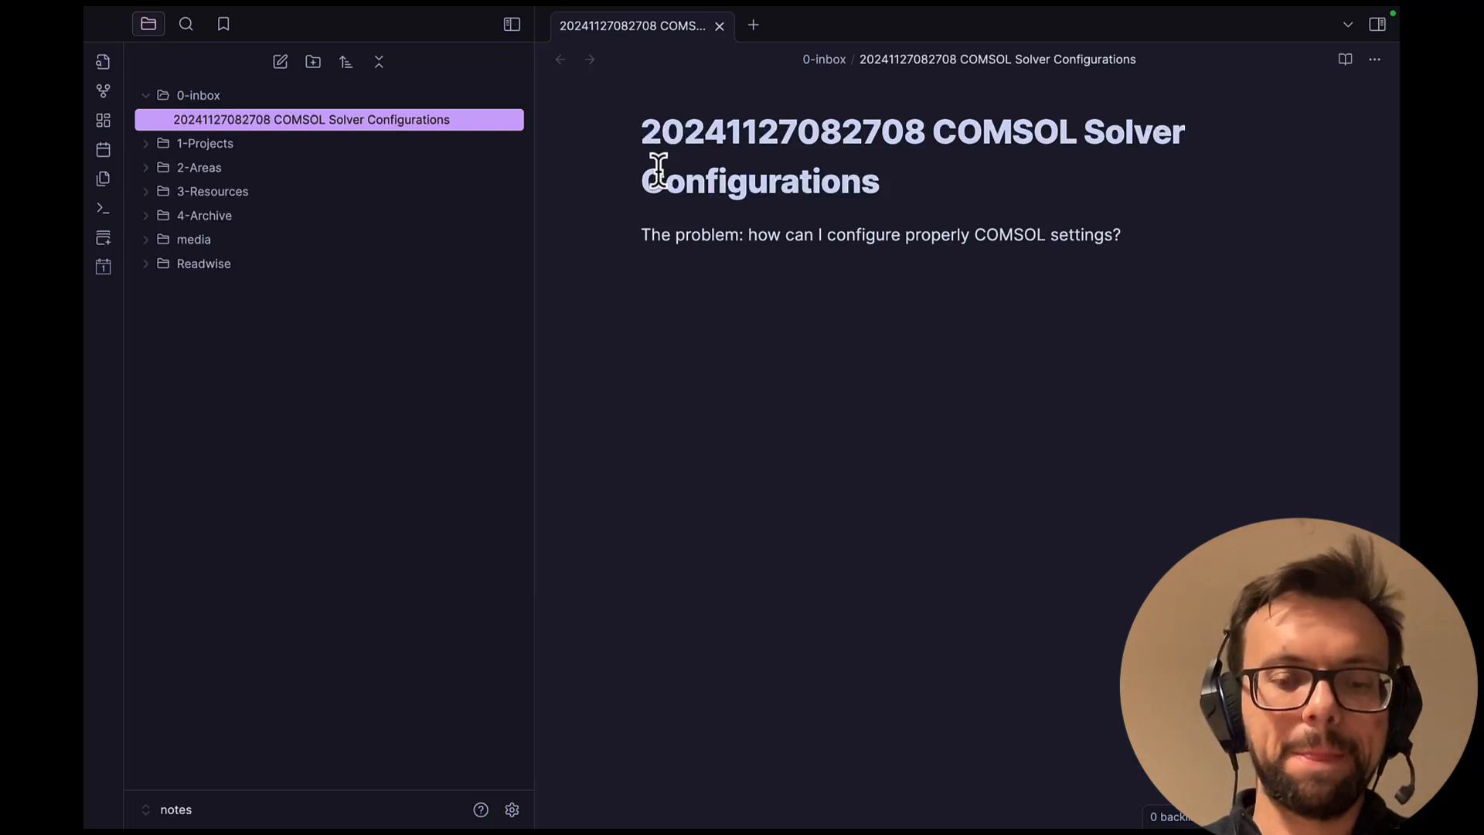
type("Under the ")
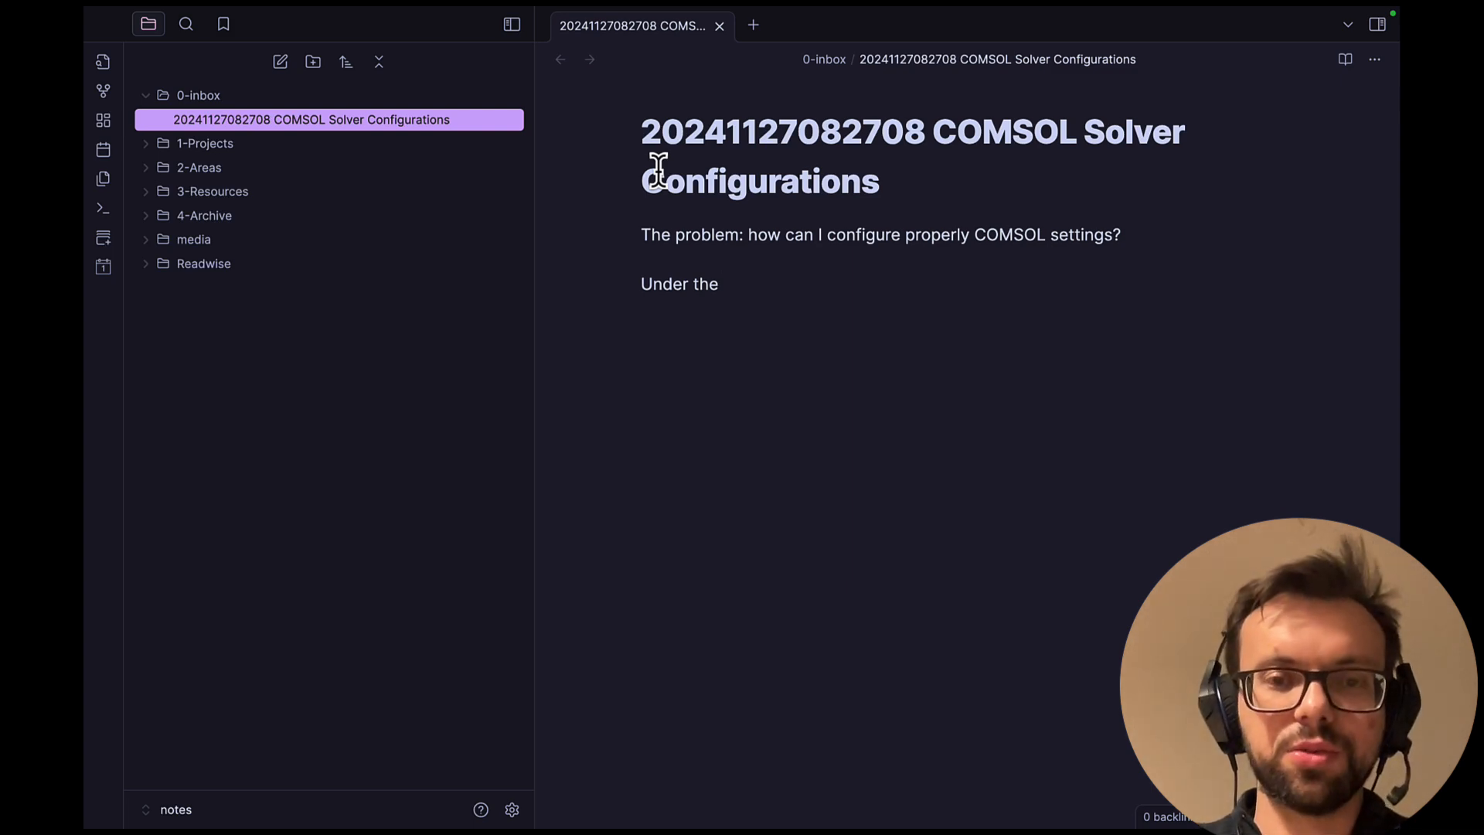
type("*Study*")
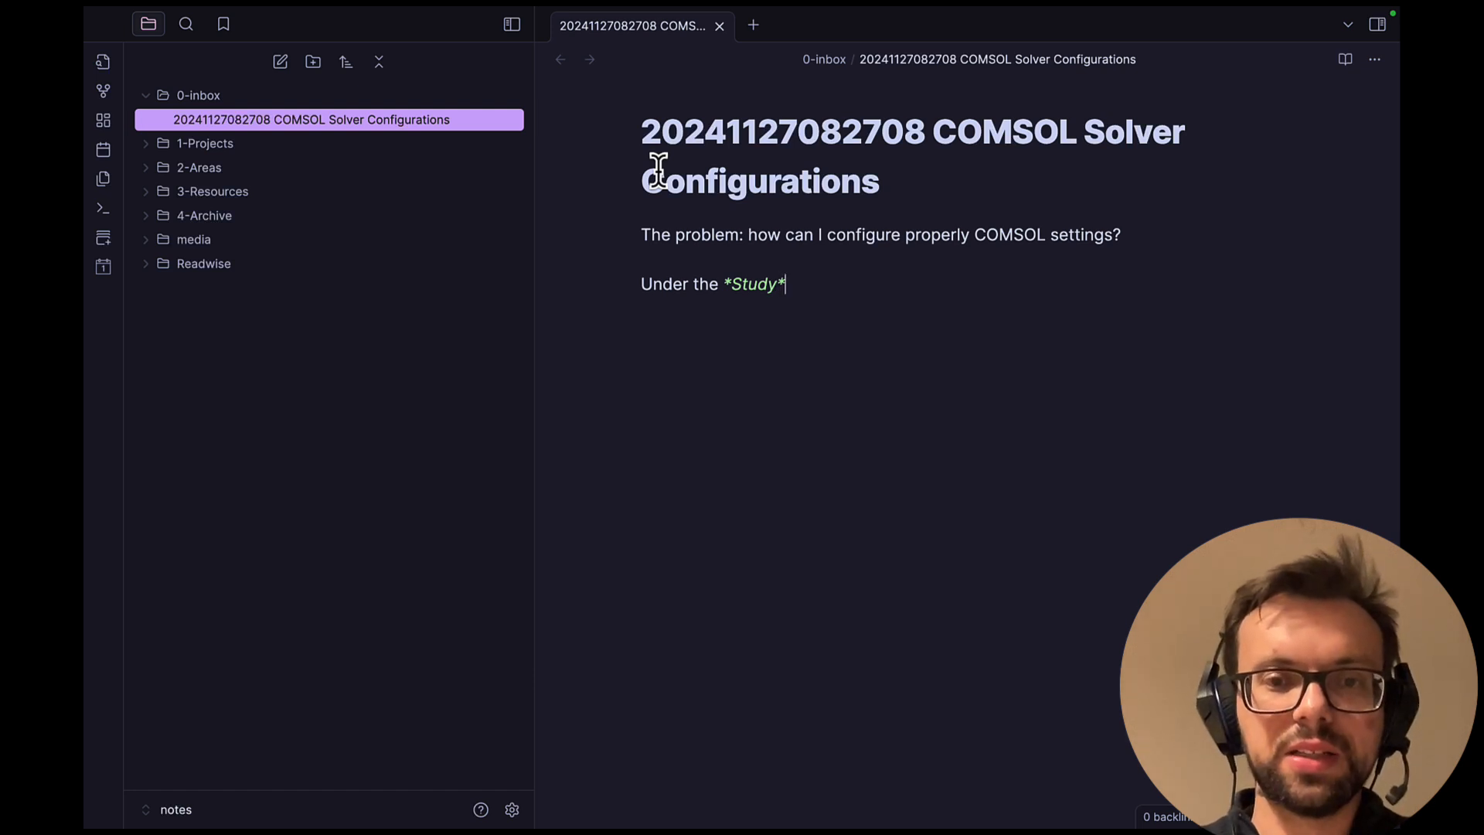
type(" node")
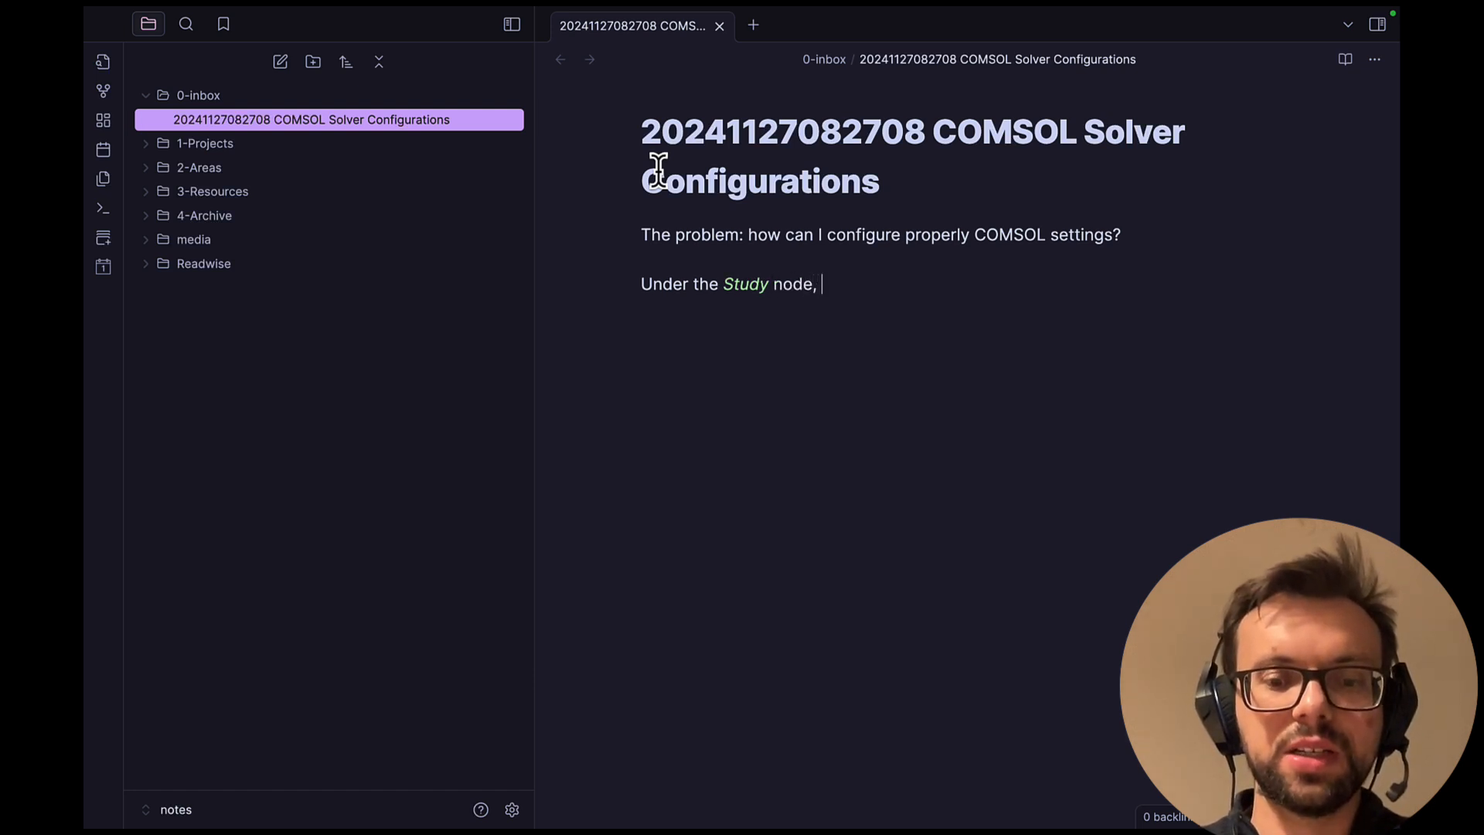
type(", COMSO")
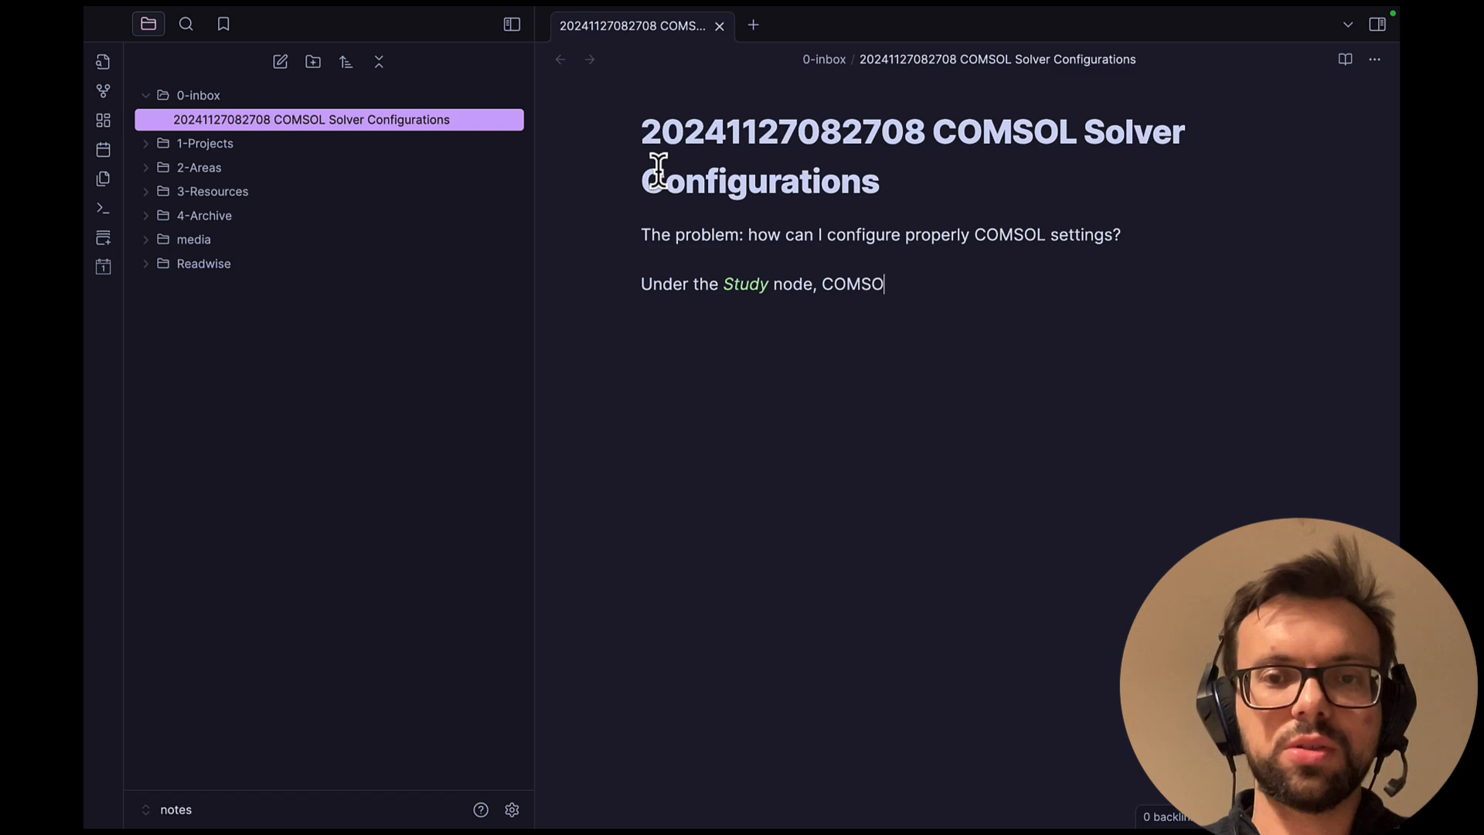
type("L creates")
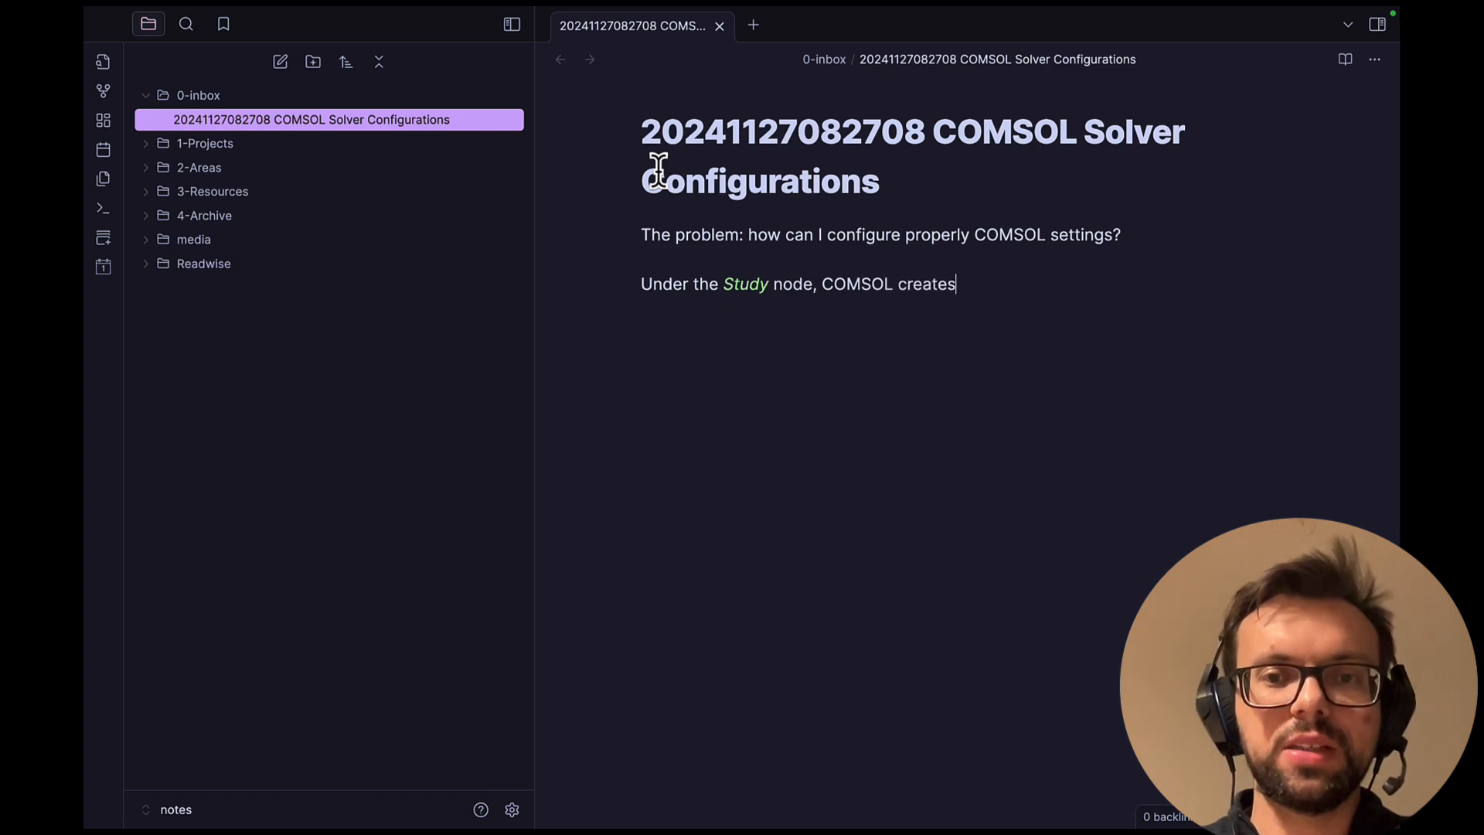
type(" a **")
Check the branch name in the Preview screenshot and continue the Obsidian sentence with "*Solver Configuration* subnode".
key("super+Tab")
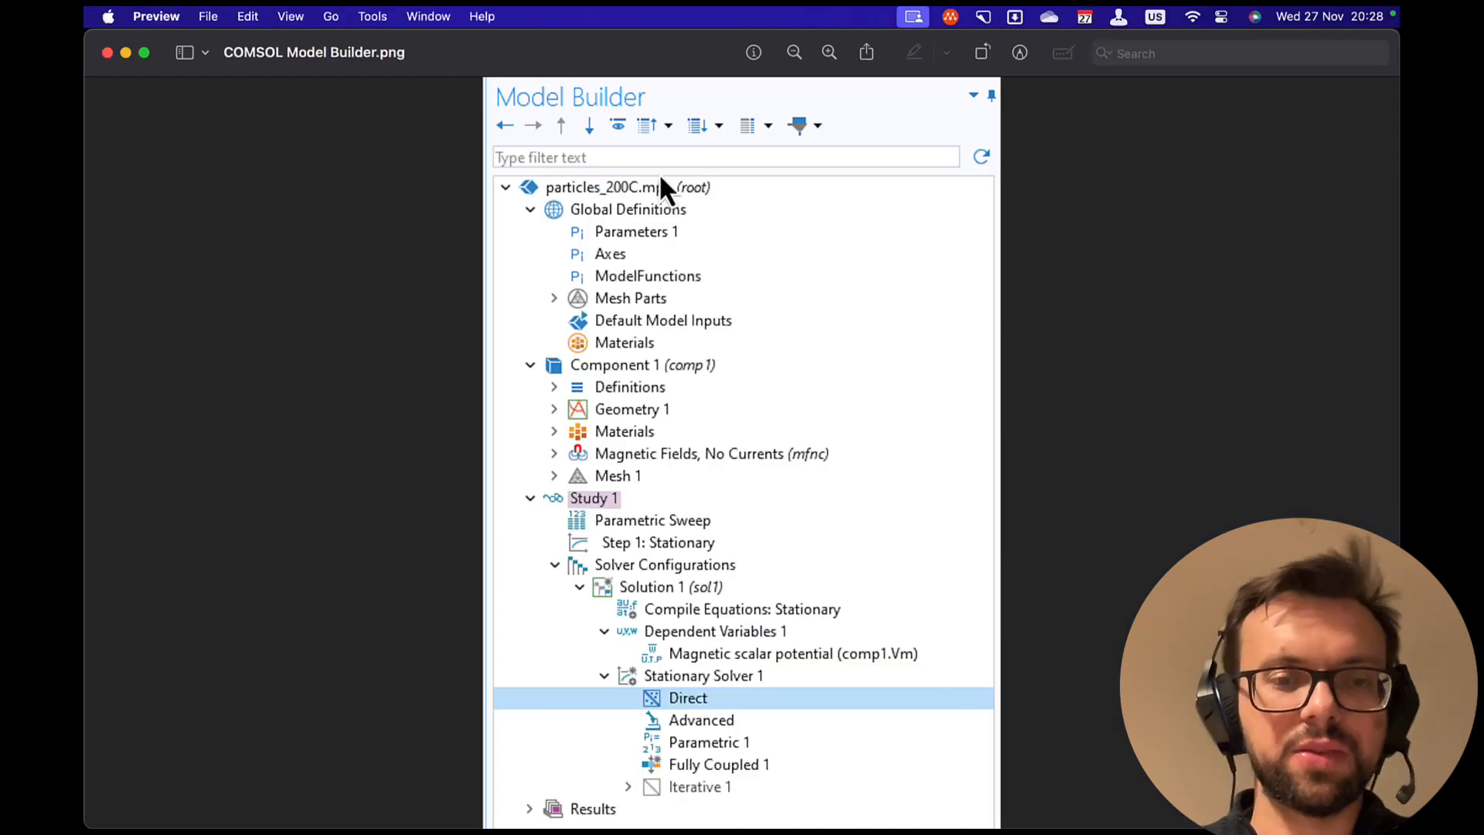
key("super+Tab")
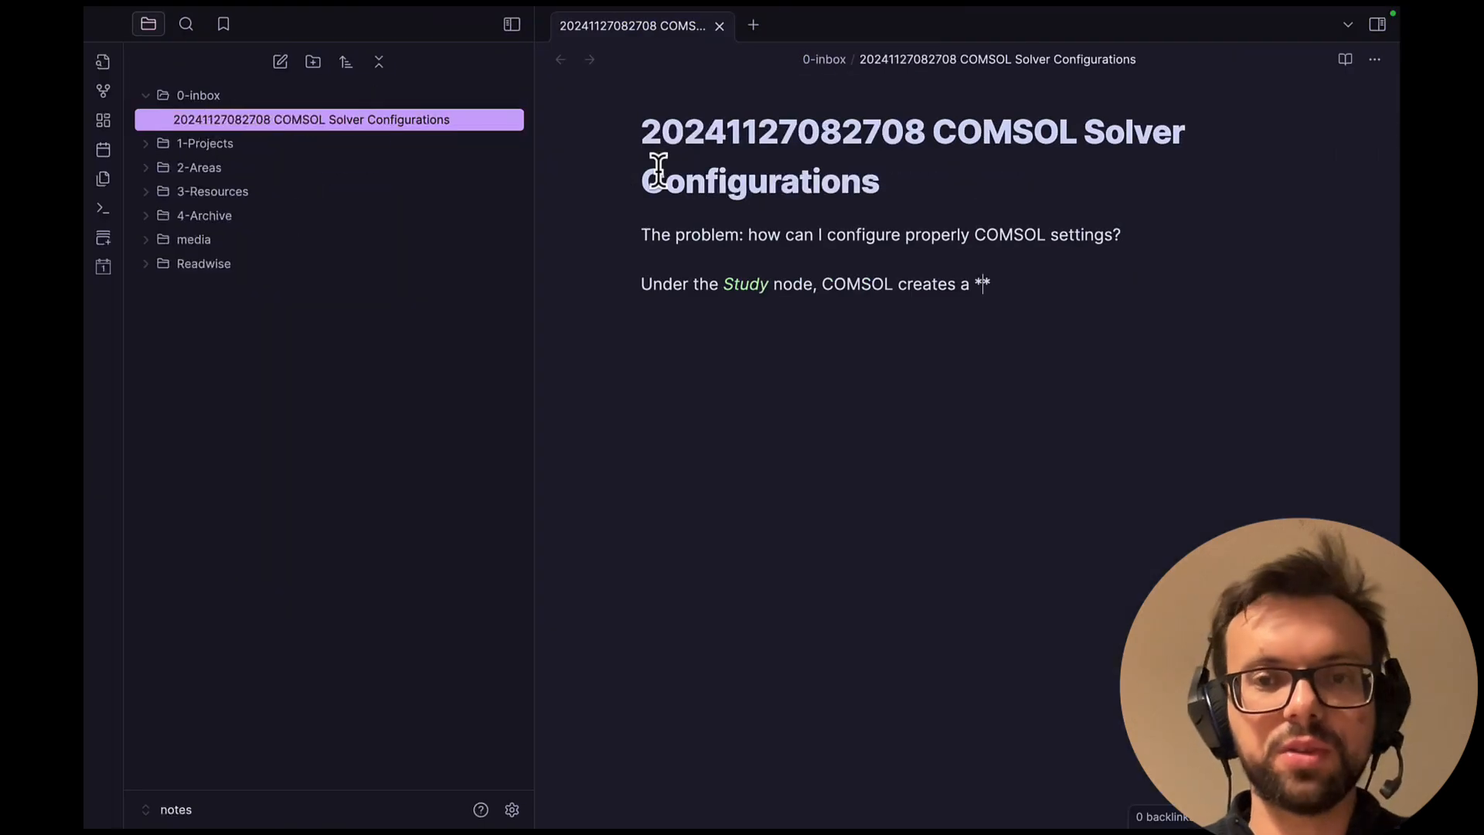
type("S")
key("BackSpace")
type("Solver Configuratio")
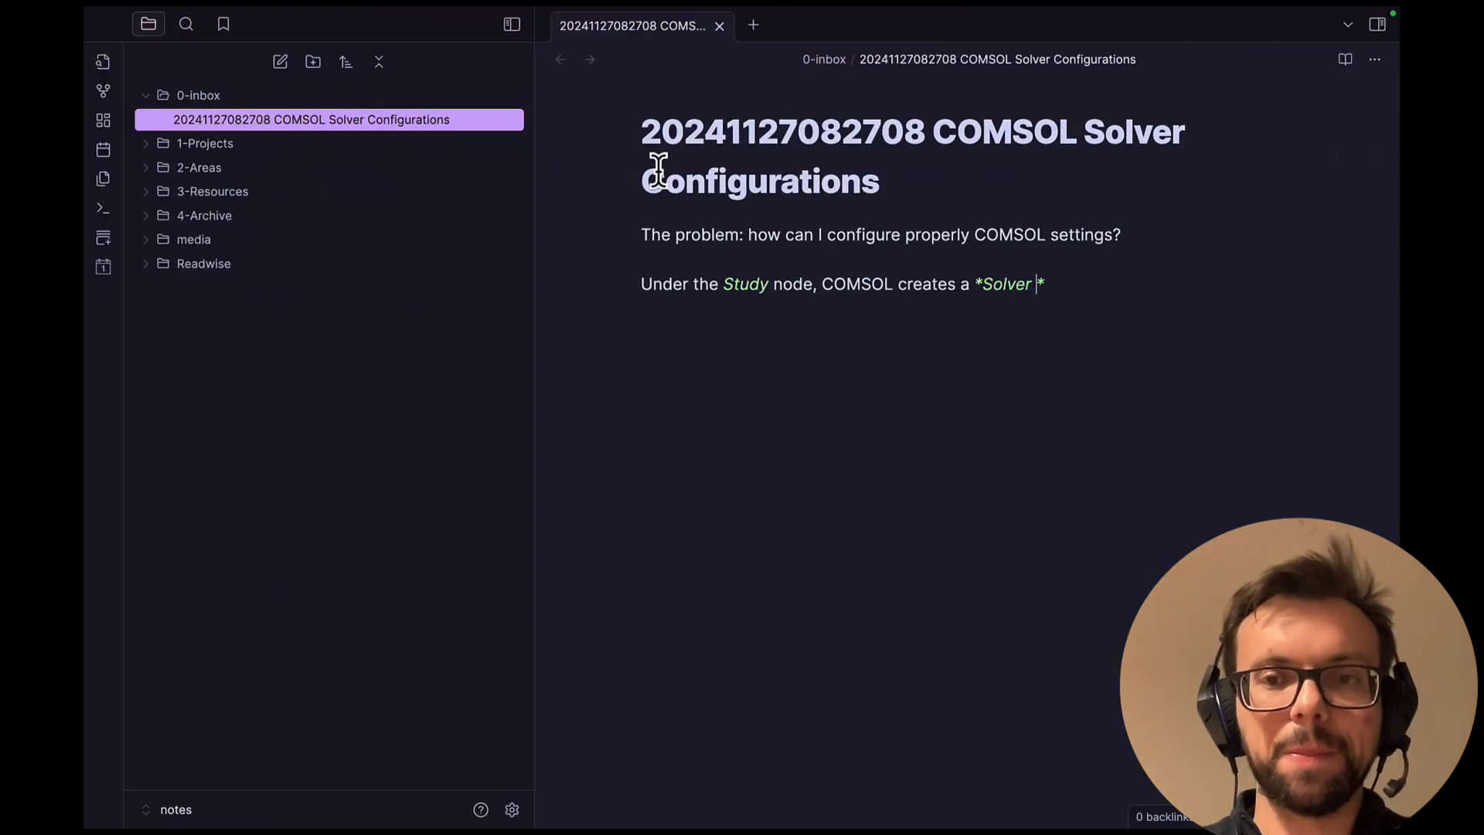
key("BackSpace")
key("BackSpace")
key("BackSpace")
key("BackSpace")
key("BackSpace")
key("BackSpace")
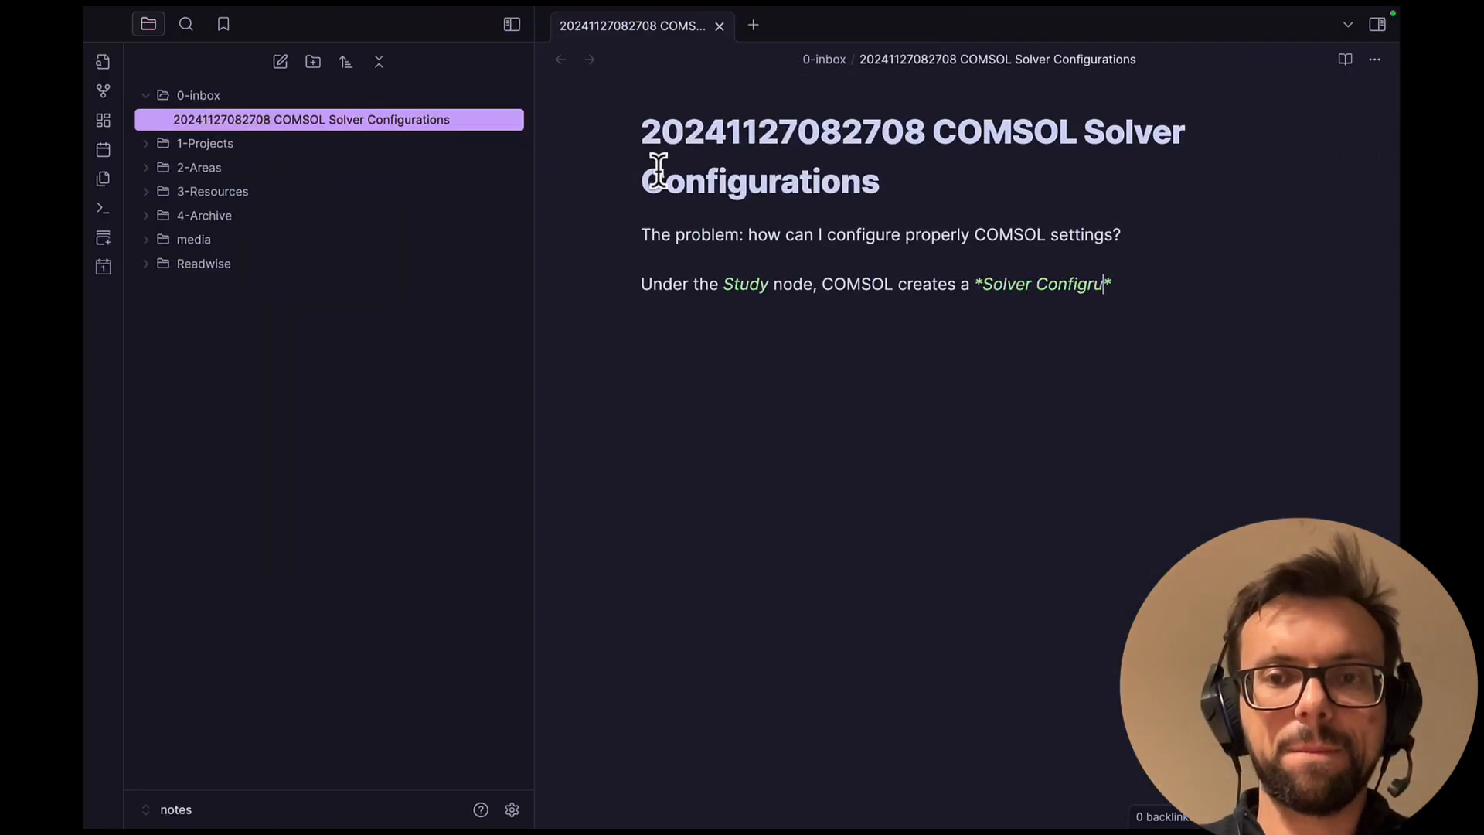
type("uration")
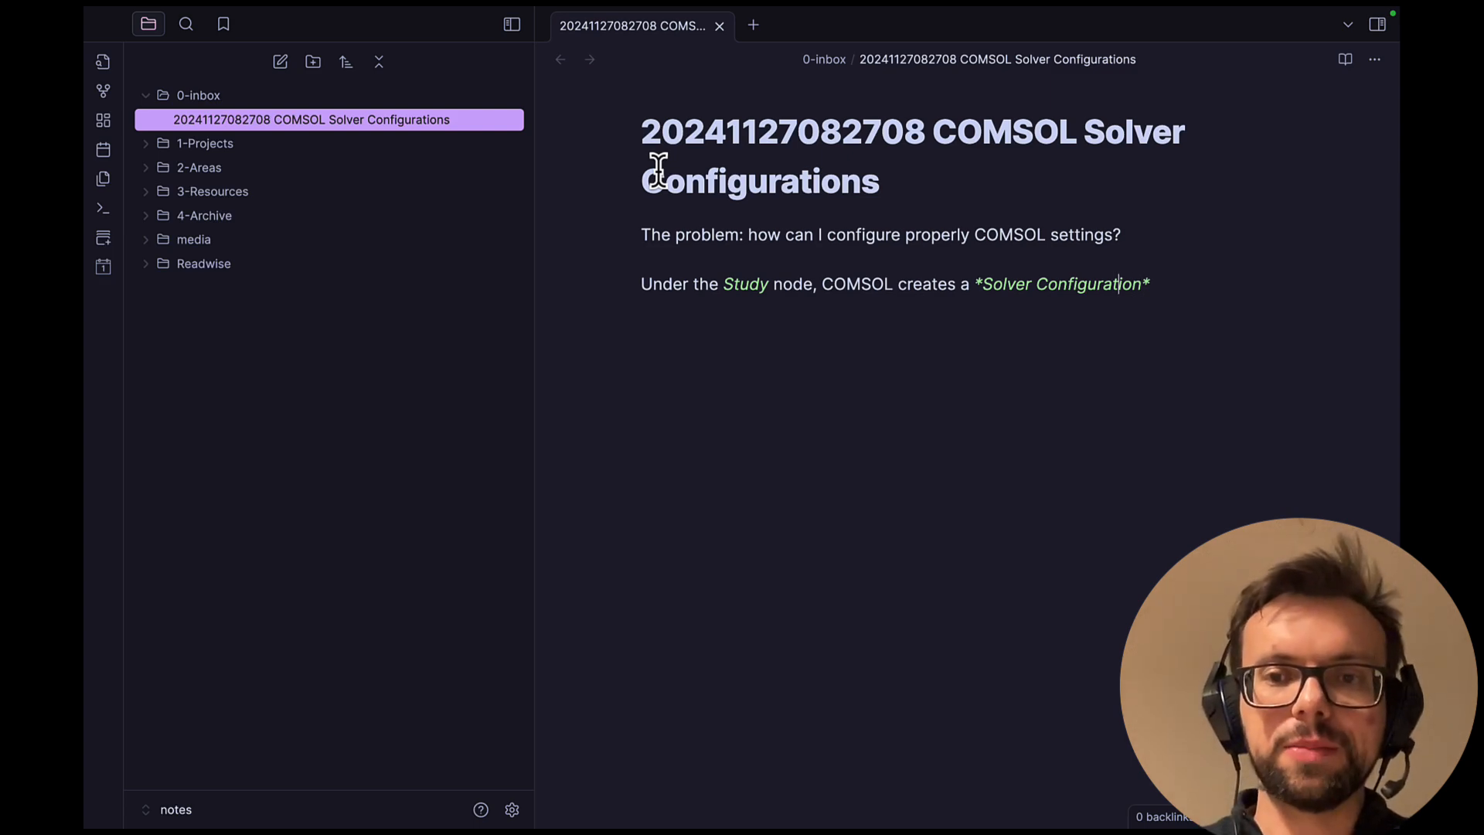
key("End")
type("subnode ")
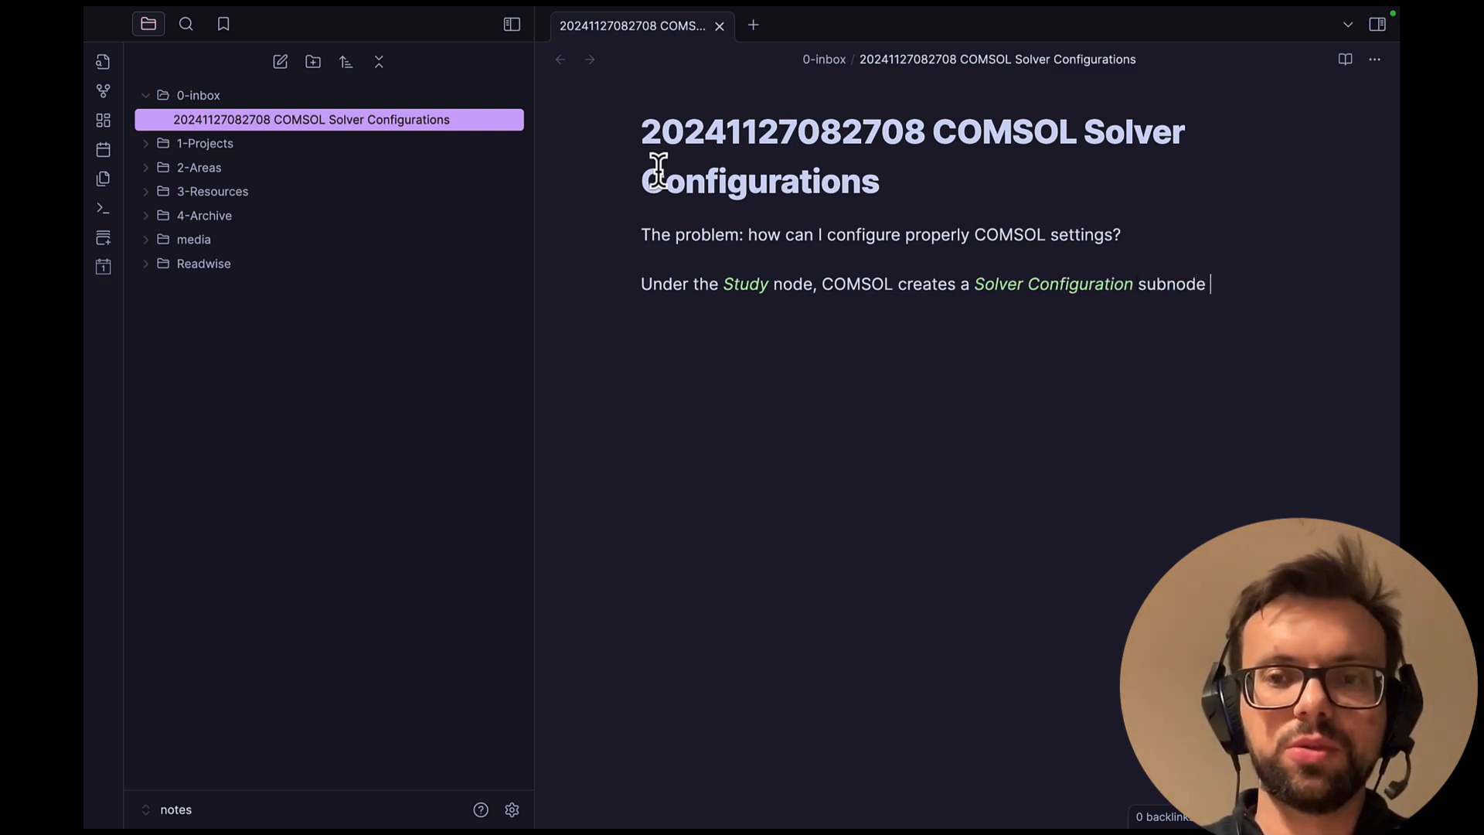
Finish the sentence with "which consists of the following:" and start a new line beneath it.
type("which cons")
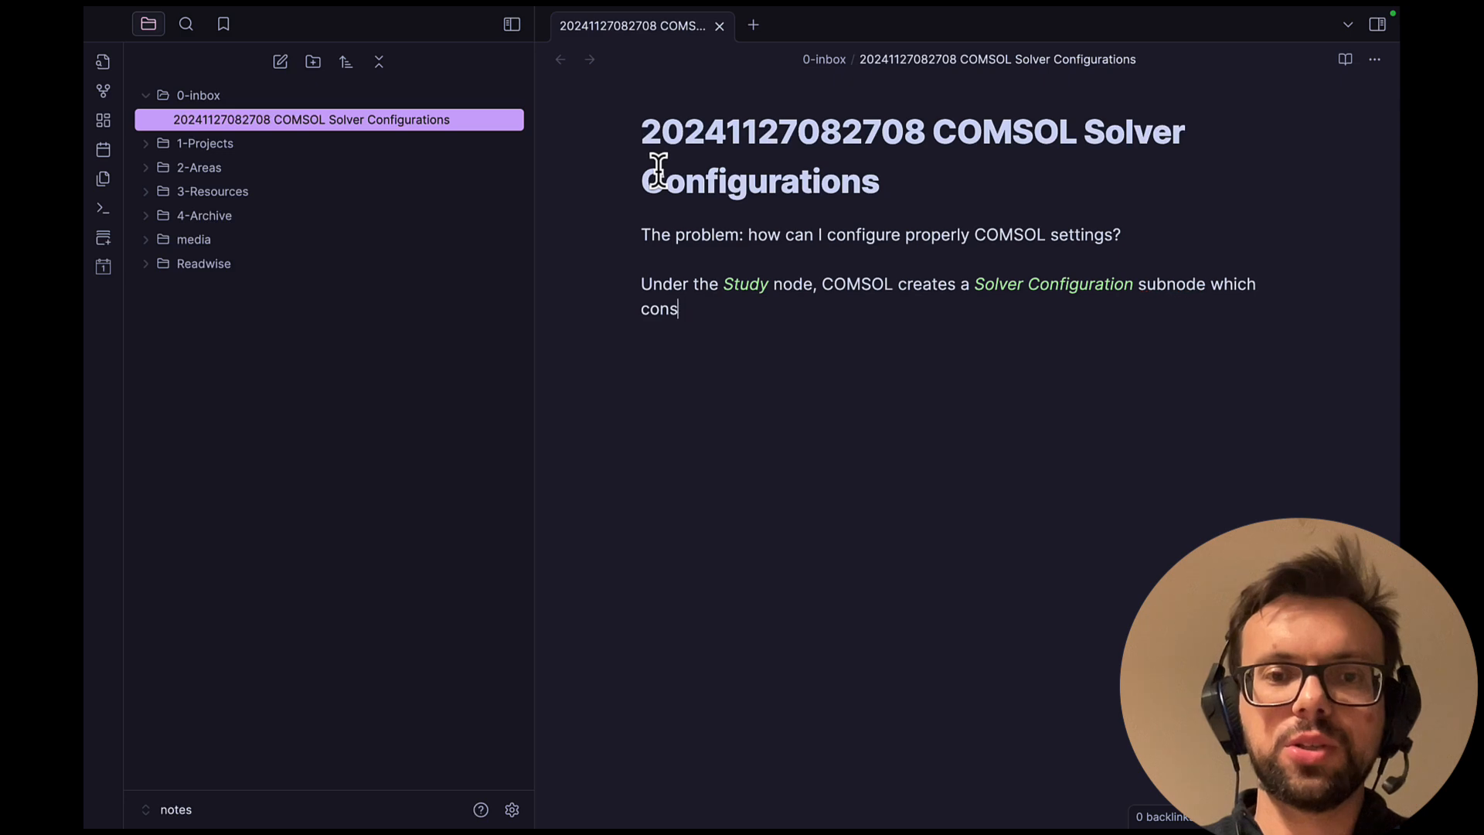
type("ists s")
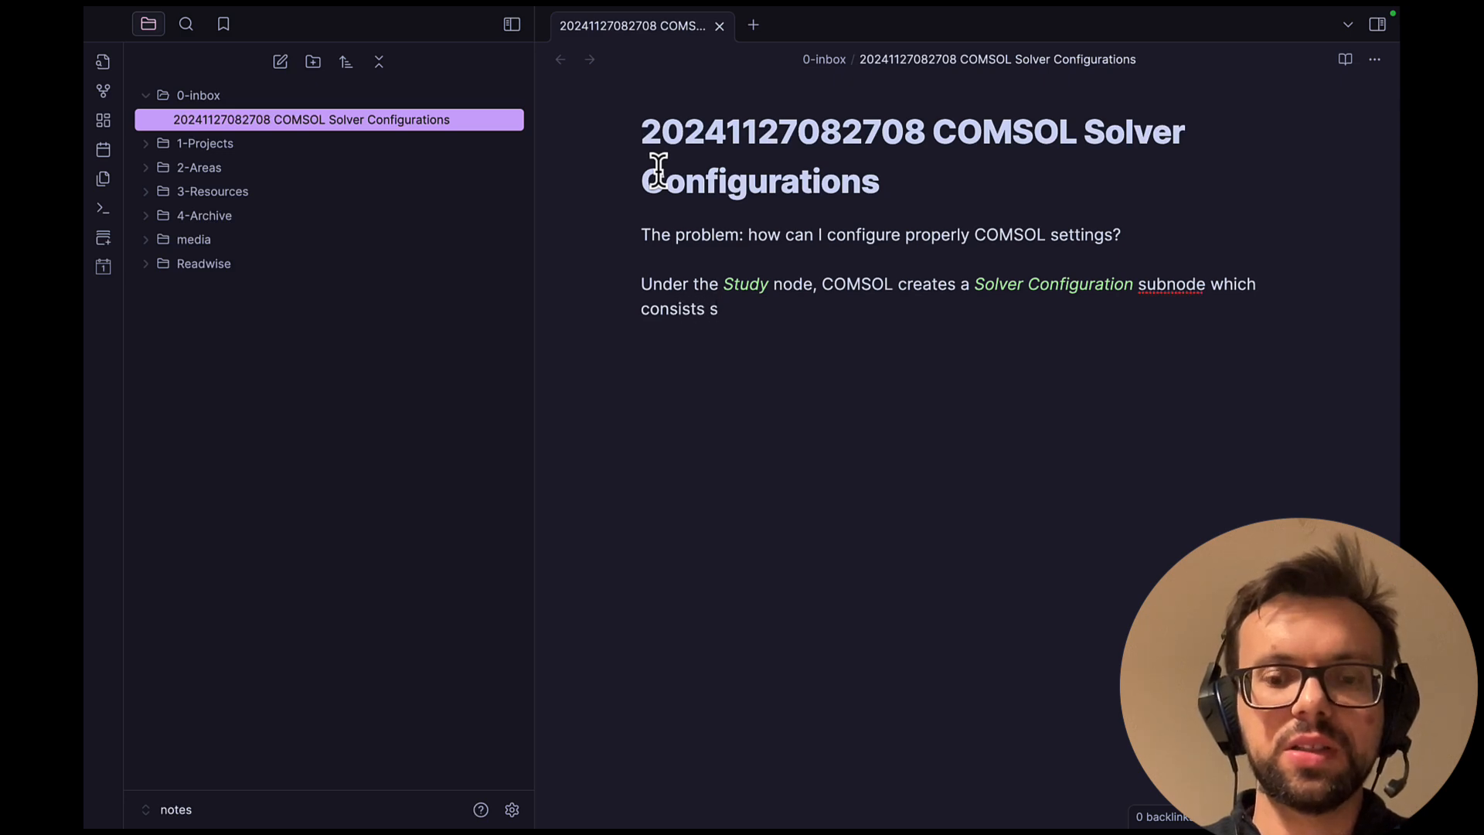
key("BackSpace")
type("of gthe t")
key("BackSpace")
key("BackSpace")
key("BackSpace")
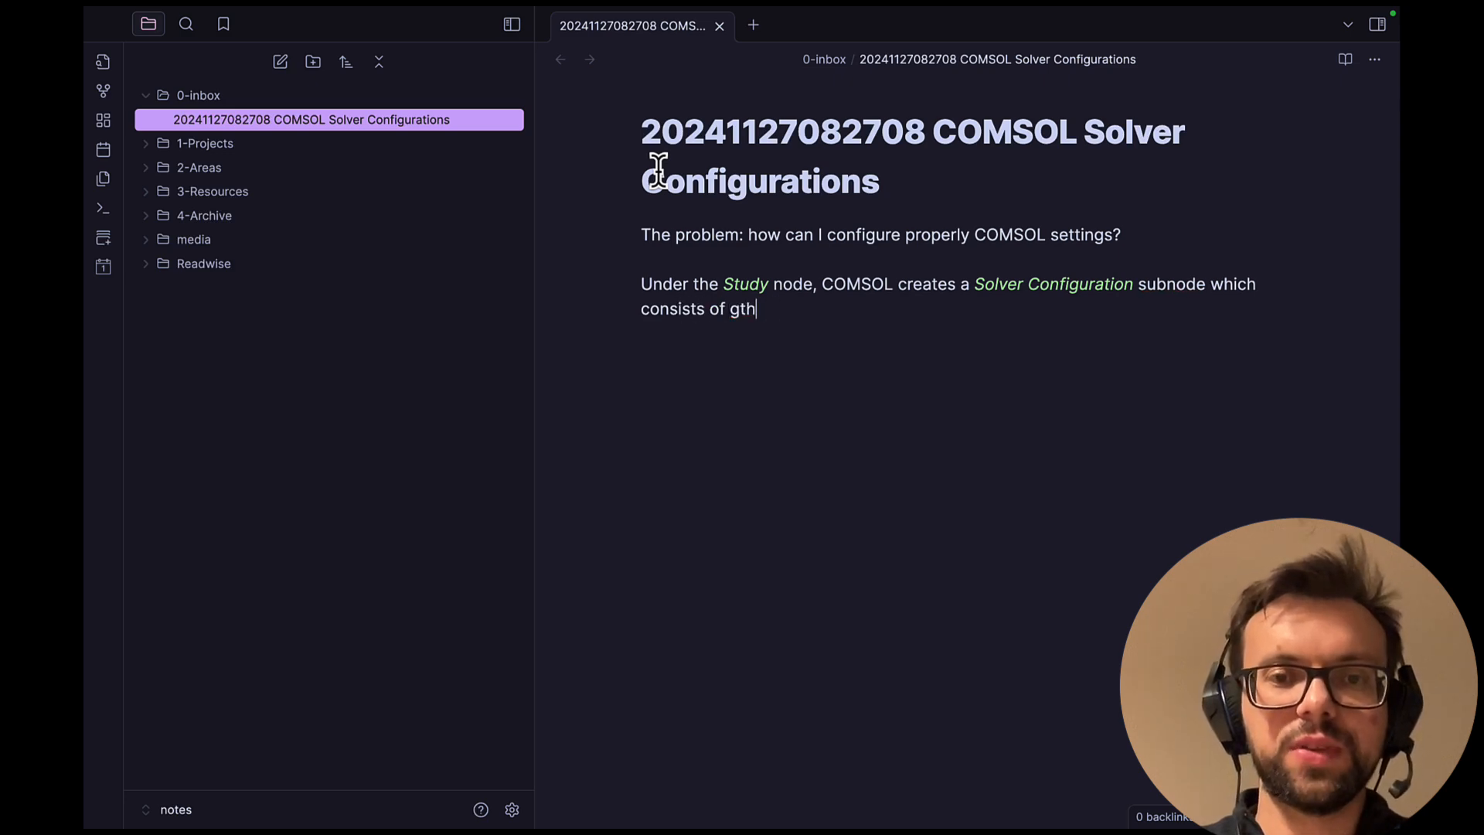
key("BackSpace")
key("BackSpace")
key("BackSpace")
type("the following")
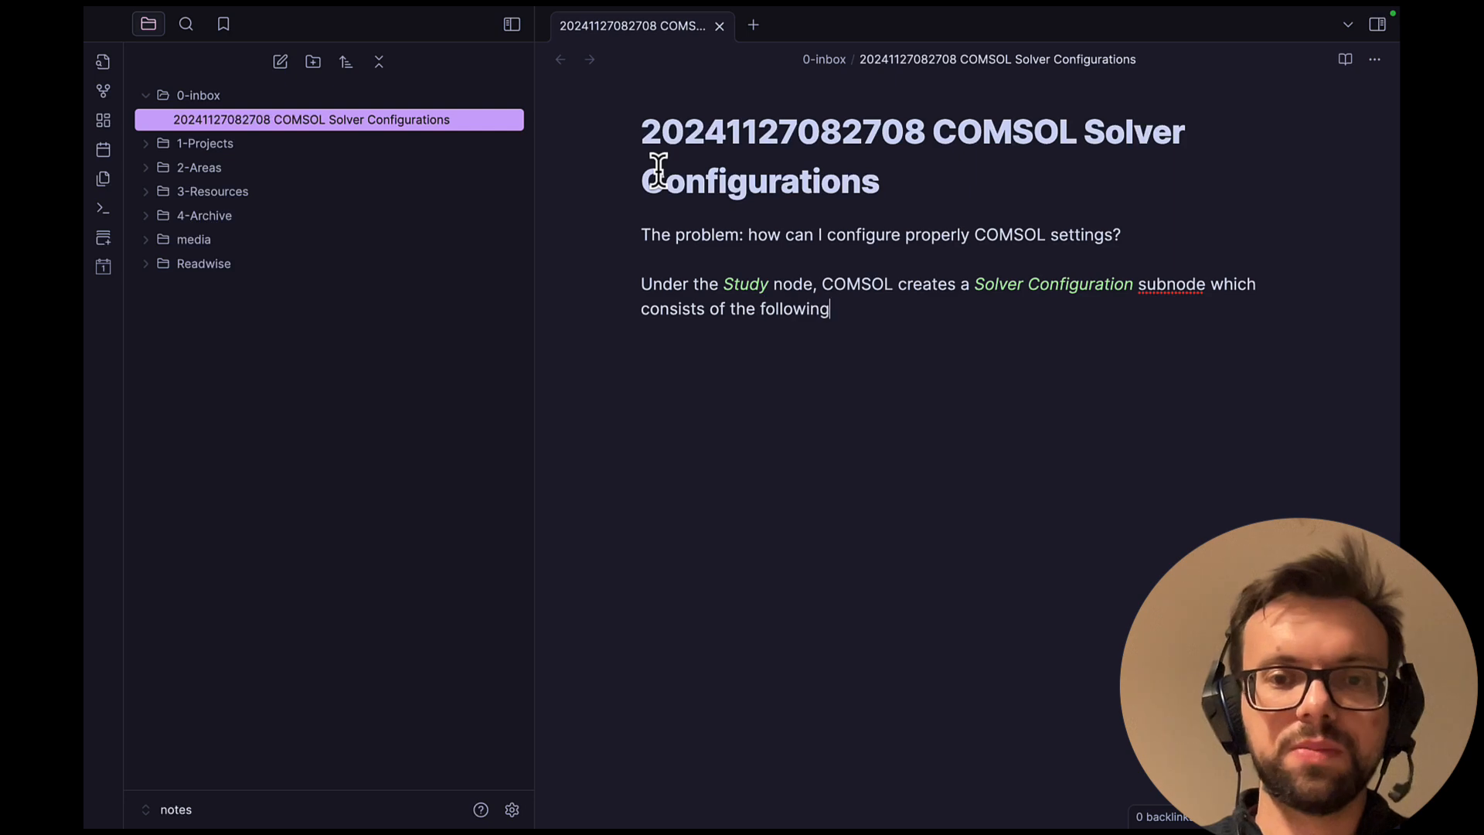
key("Return")
Recheck the solver tree in Preview, and try inserting "*Solution* node" before "Solver Configuration" in the Obsidian sentence.
key("super+Tab")
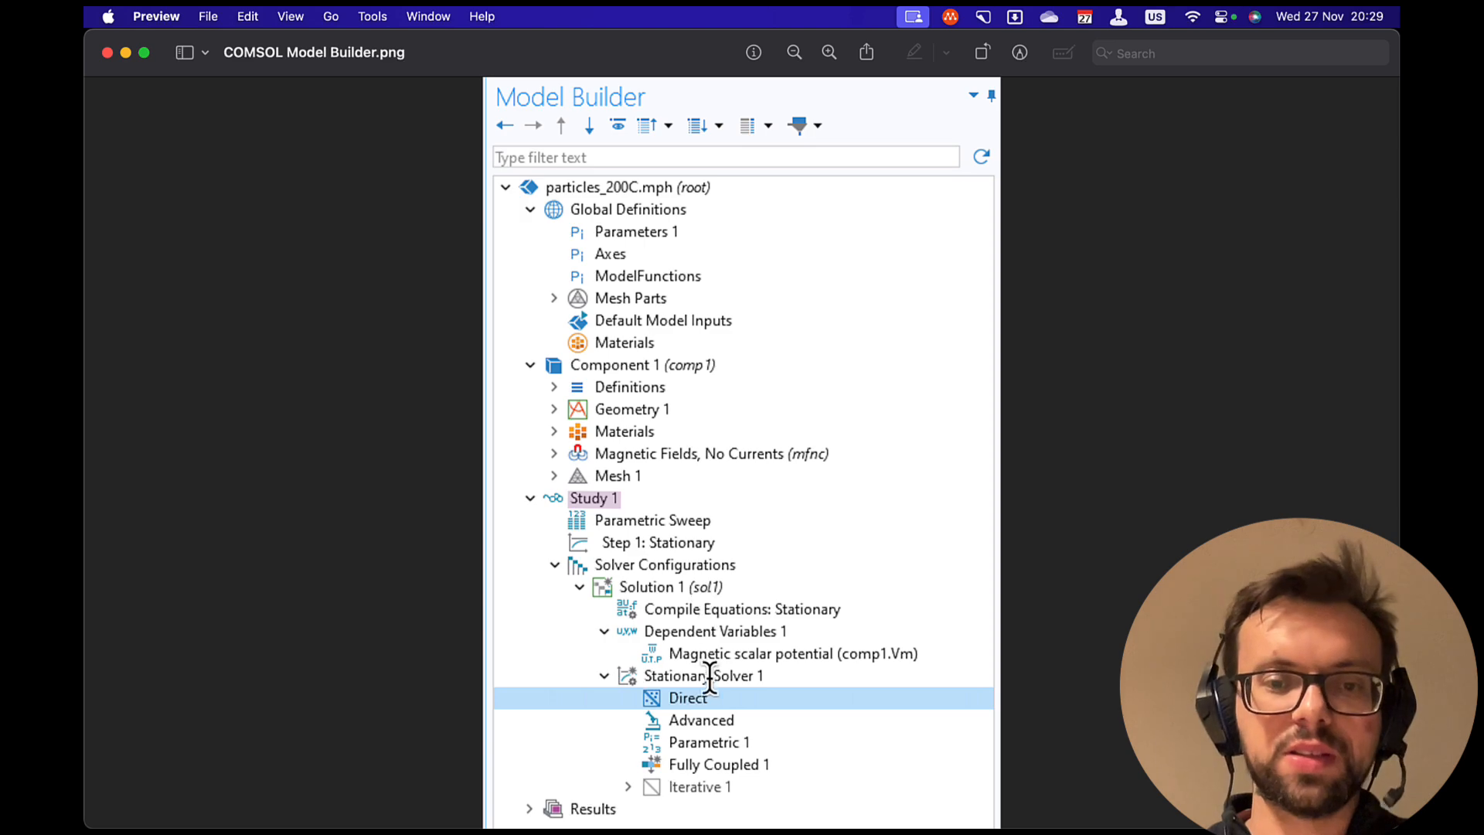
key("super+Tab")
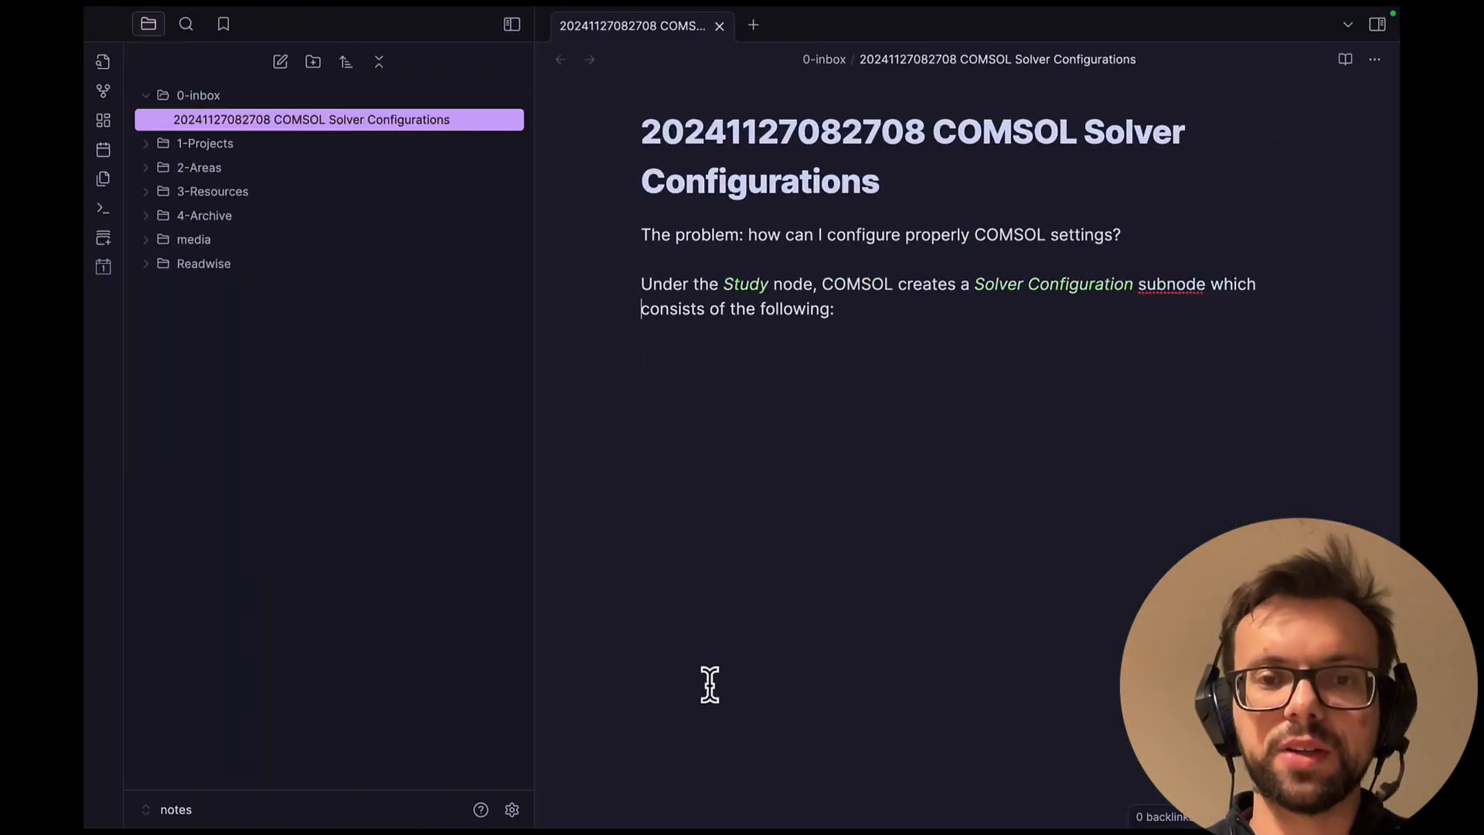
key("Right")
key("Right")
key("Right")
key("Right")
key("Right")
key("Right")
key("Right")
key("Right")
key("Right")
key("Right")
key("Right")
key("Right")
key("Right")
key("Right")
key("Right")
key("Right")
key("Right")
key("Right")
key("Right")
key("Right")
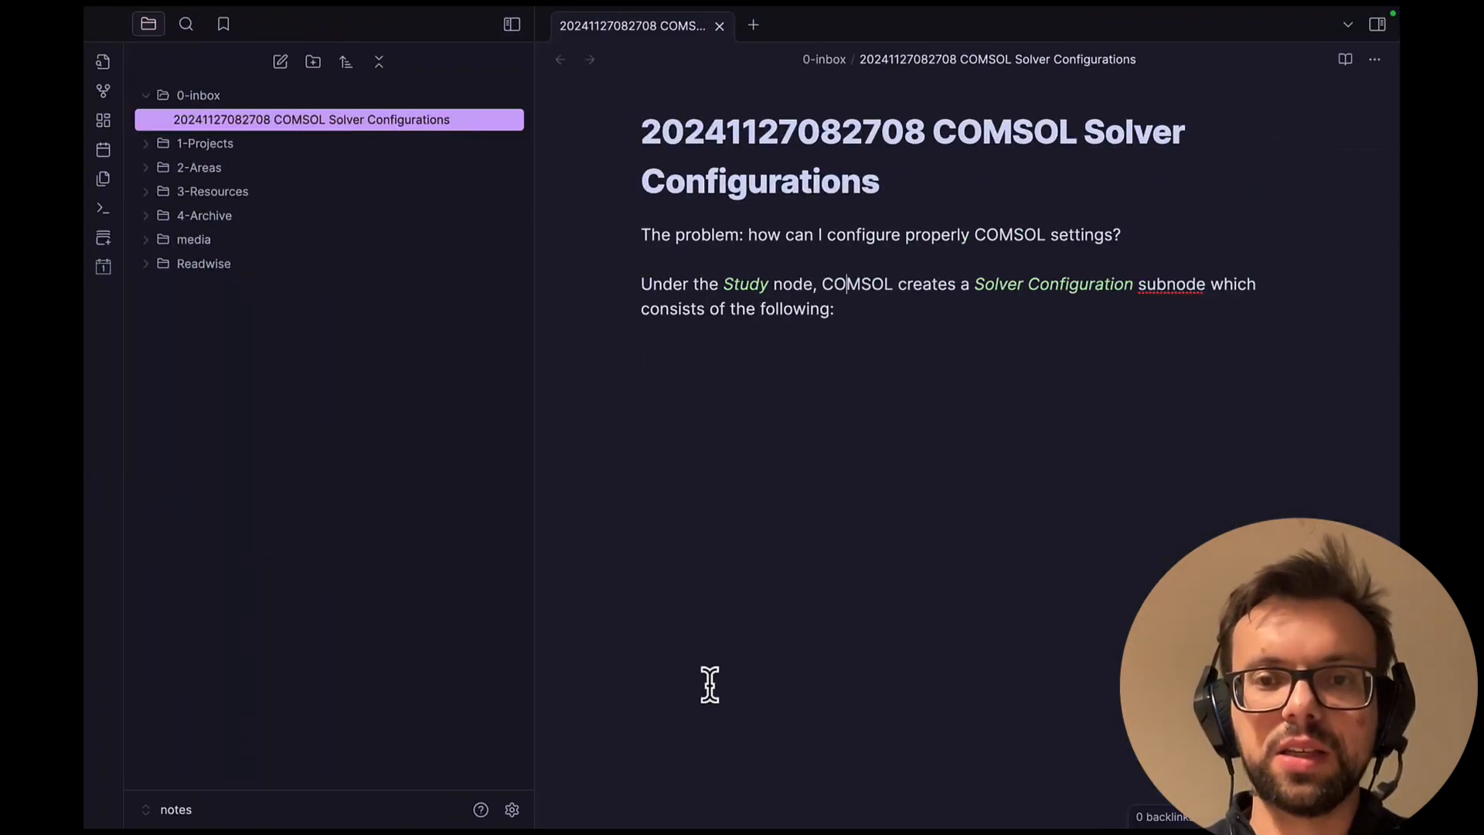
type("*Solutuo")
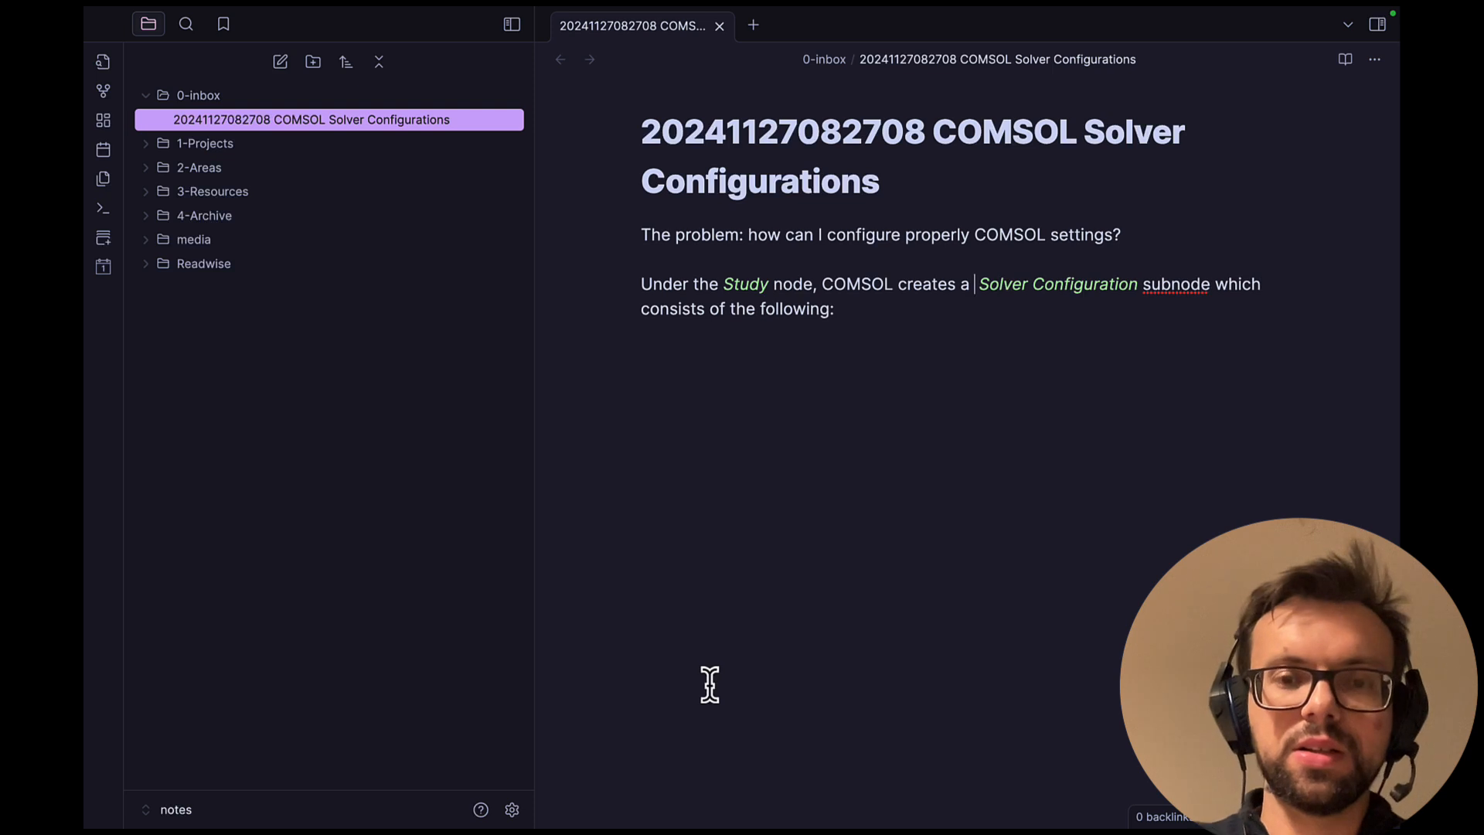
key("BackSpace")
key("BackSpace")
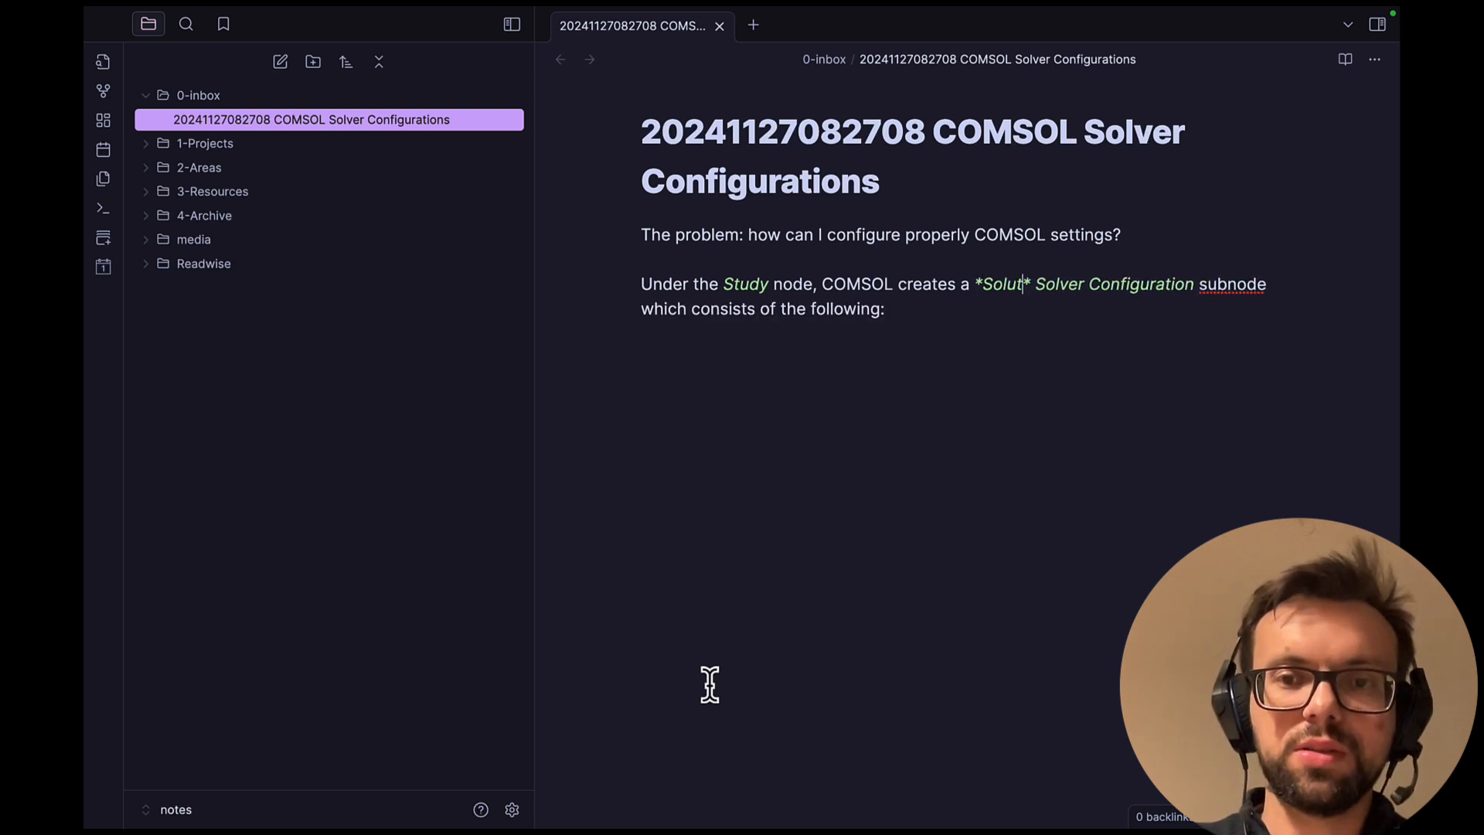
type("ion")
key("Right")
type("node")
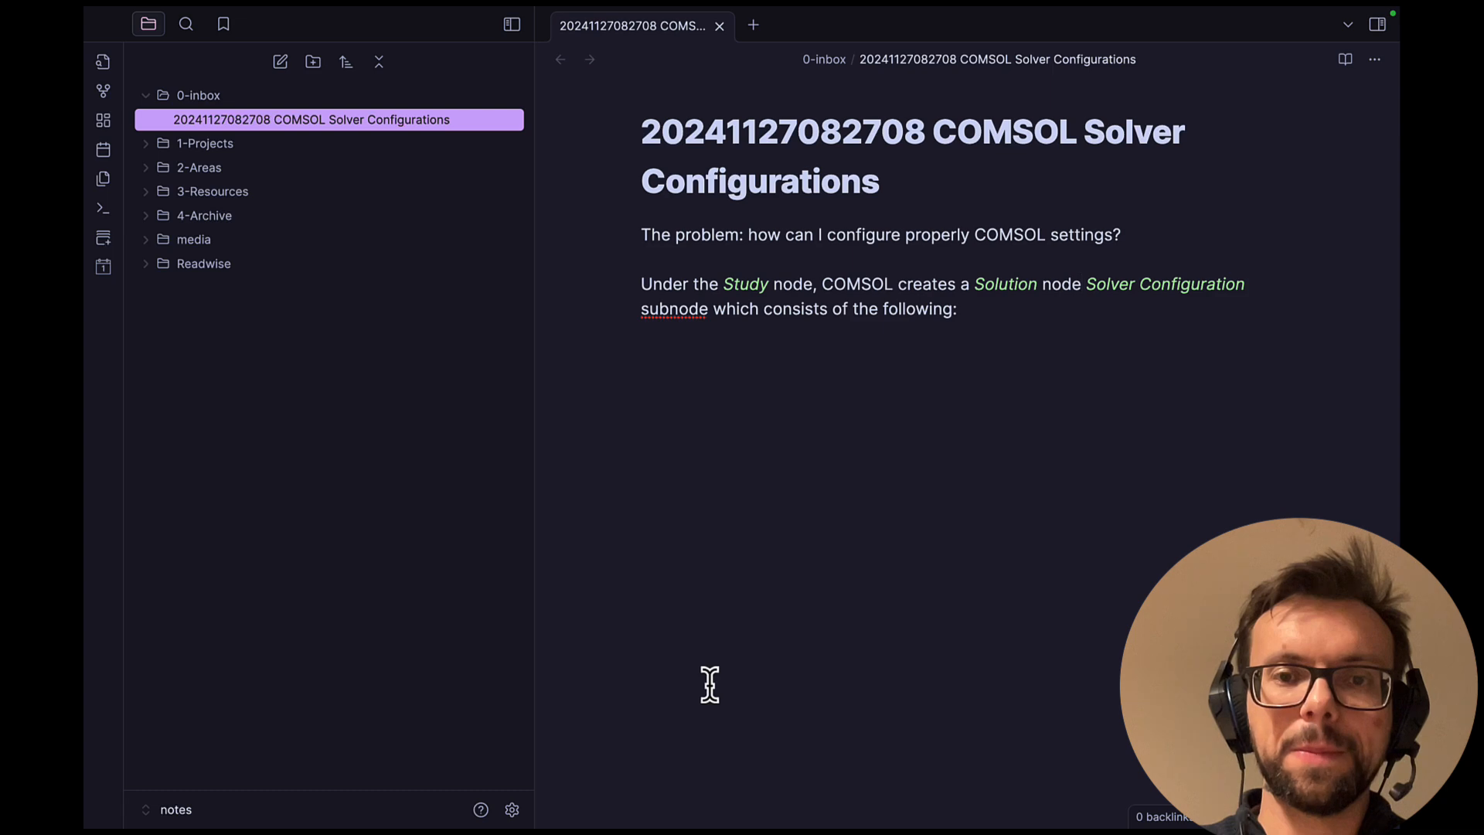
Remove the inserted "Solution node" wording so the sentence reads "COMSOL creates a Solver Configuration subnode".
key("BackSpace")
key("BackSpace")
key("BackSpace")
key("BackSpace")
key("BackSpace")
key("BackSpace")
key("BackSpace")
key("BackSpace")
key("BackSpace")
key("BackSpace")
key("BackSpace")
key("BackSpace")
key("BackSpace")
key("BackSpace")
key("BackSpace")
key("BackSpace")
key("BackSpace")
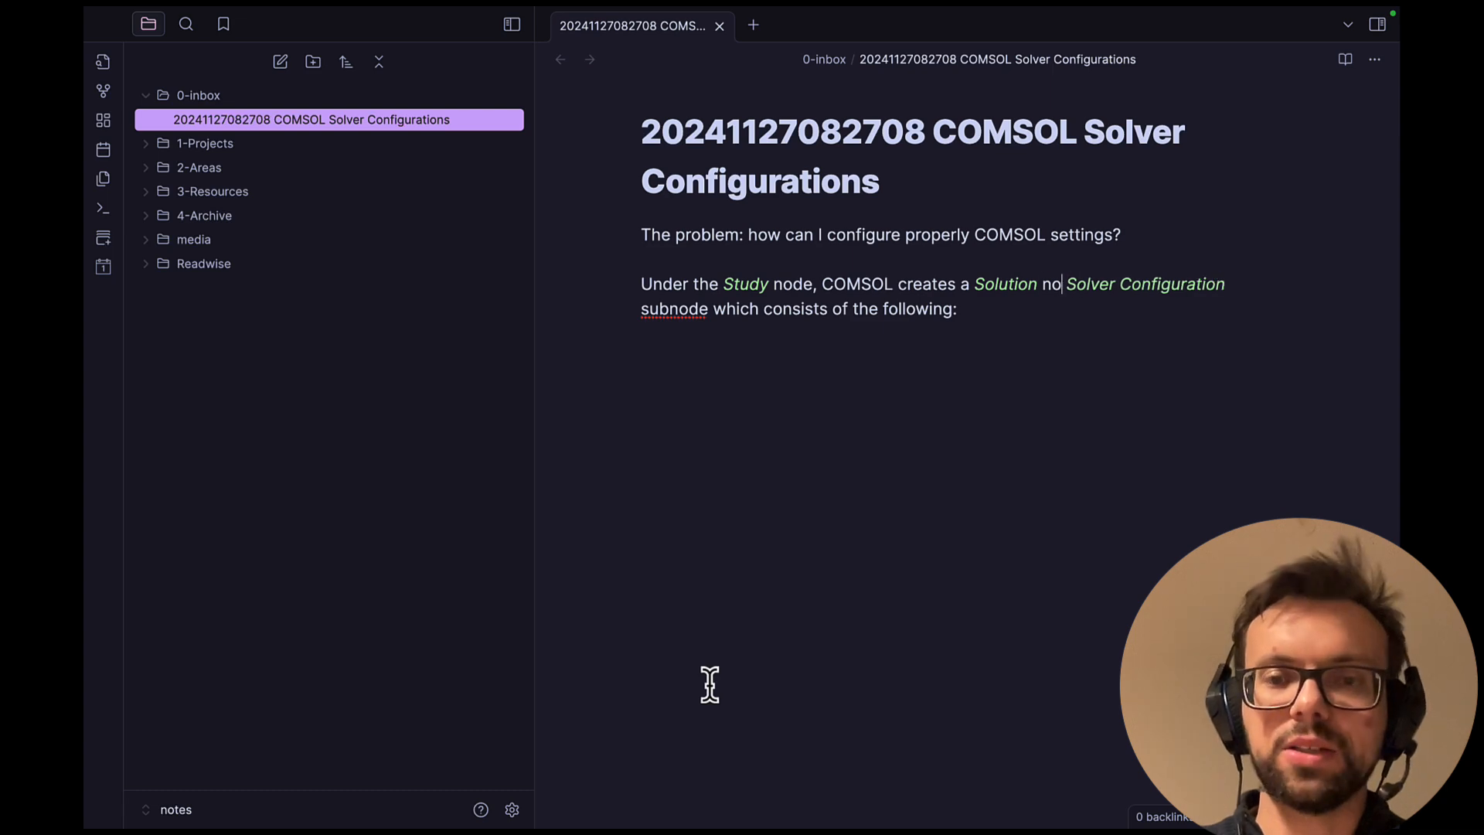
type("a")
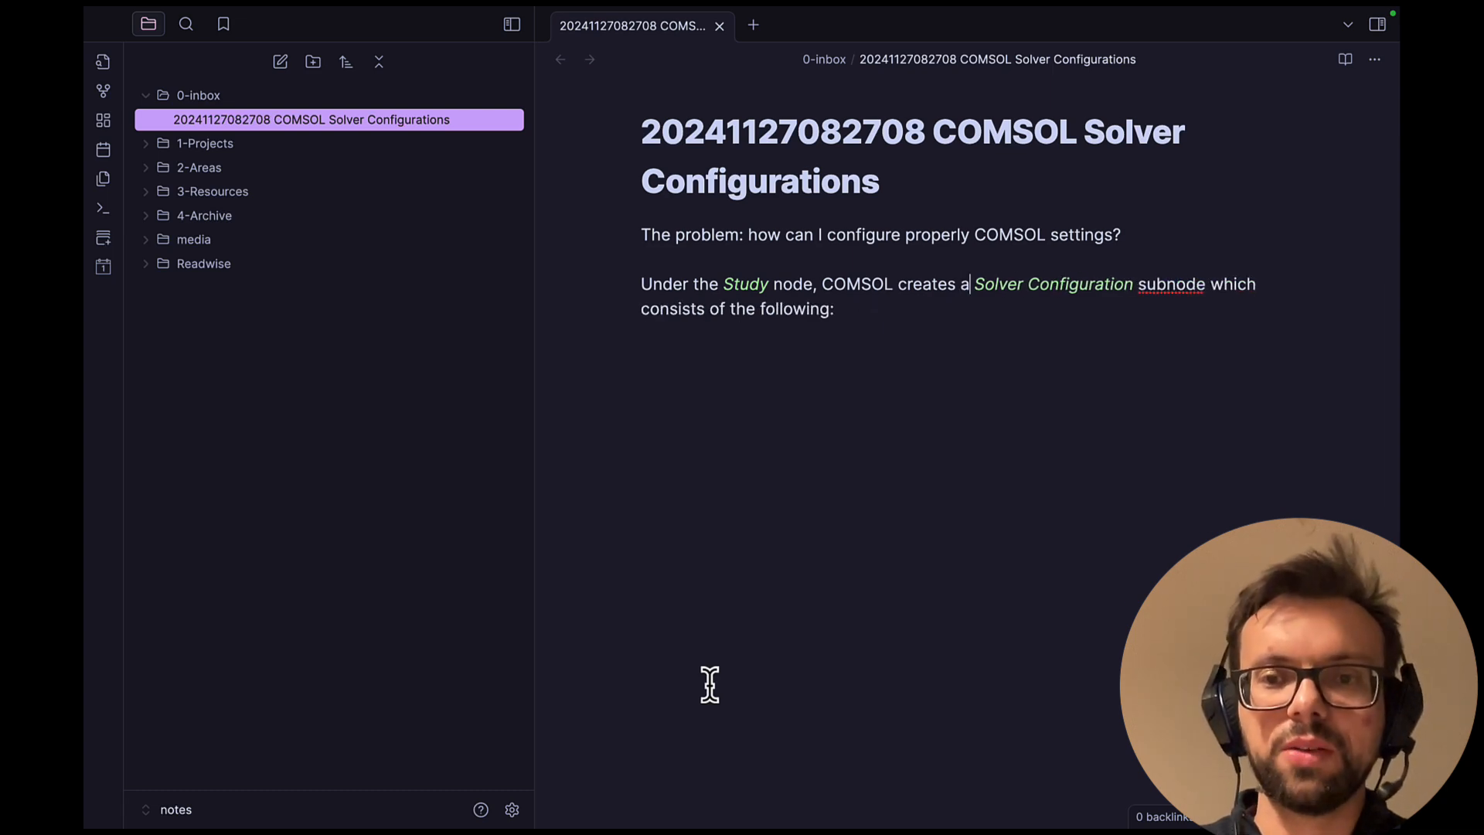
Insert ", with a *Solution* tree," between "subnode" and "which consists", and place the cursor on the empty line below the paragraph.
key("Right")
key("Right")
key("Right")
key("Right")
key("Right")
key("Right")
key("Right")
key("Right")
key("Right")
key("Right")
key("Right")
key("Right")
key("Right")
key("Right")
key("Right")
key("Right")
key("Right")
key("Right")
key("Right")
key("Right")
key("Right")
key("Right")
key("Right")
key("Right")
key("Right")
key("Right")
key("Right")
key("Right")
key("Right")
key("Right")
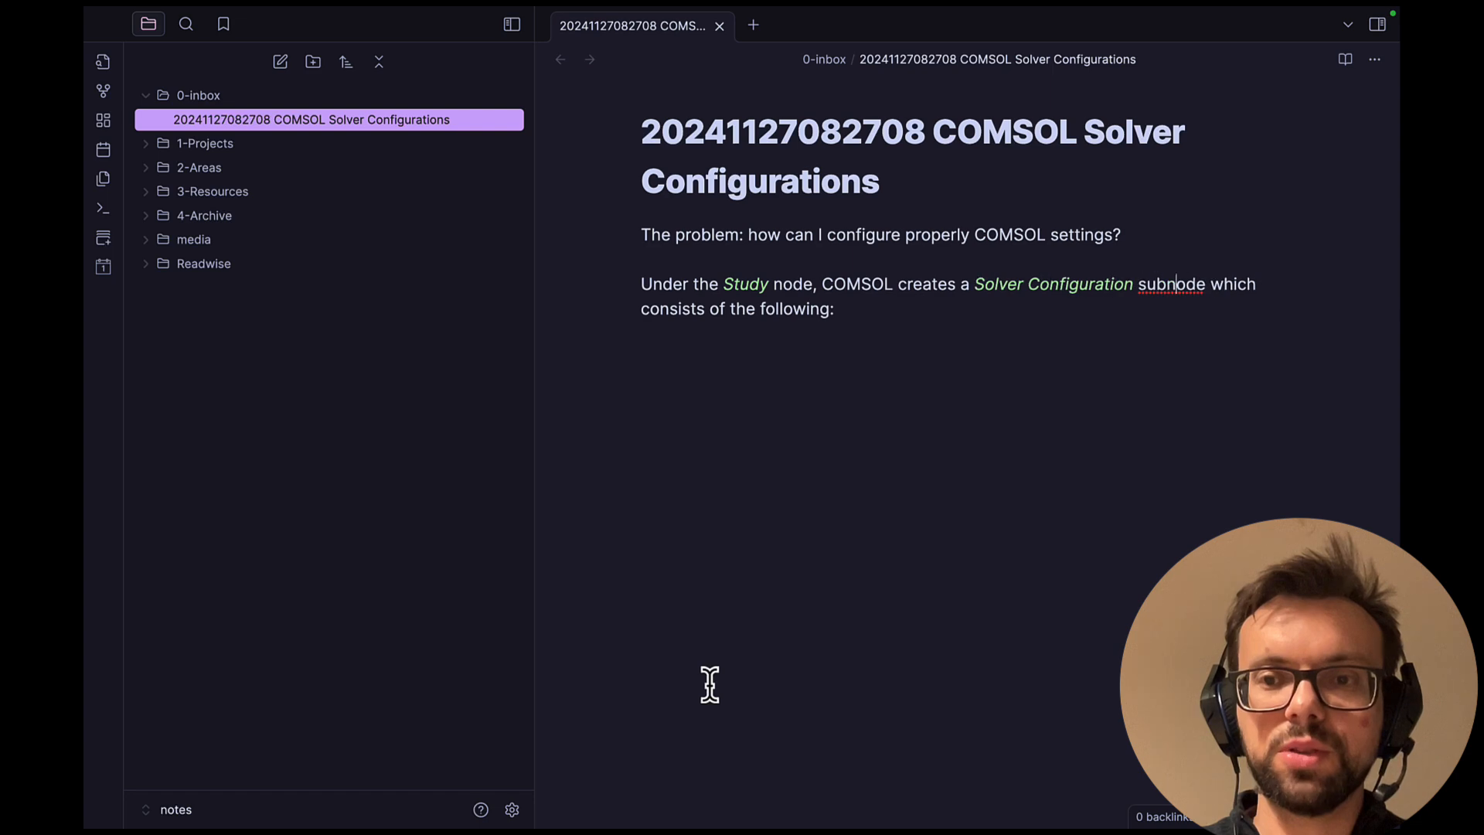
type(", w")
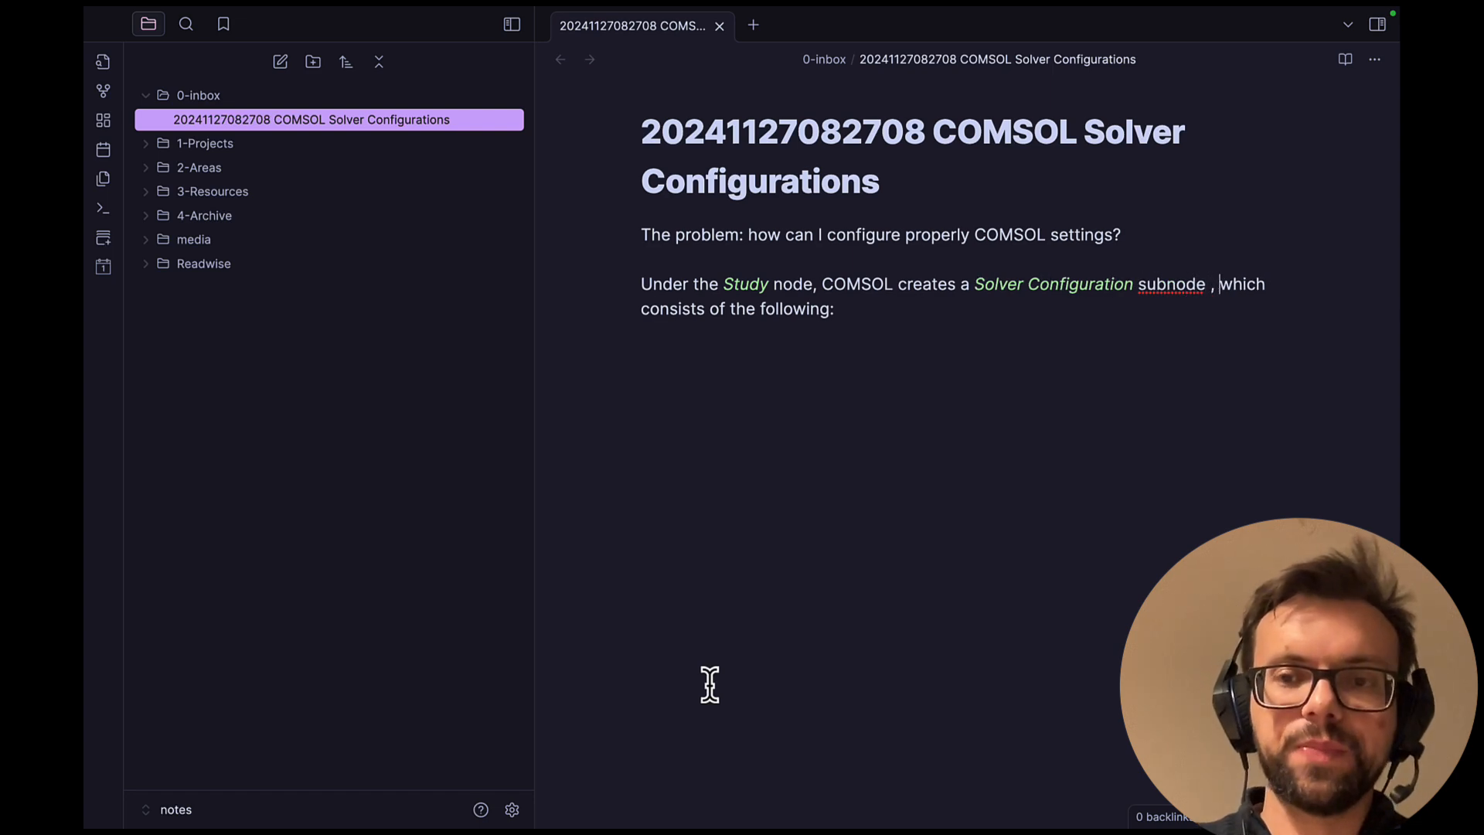
key("BackSpace")
key("BackSpace")
key("BackSpace")
key("BackSpace")
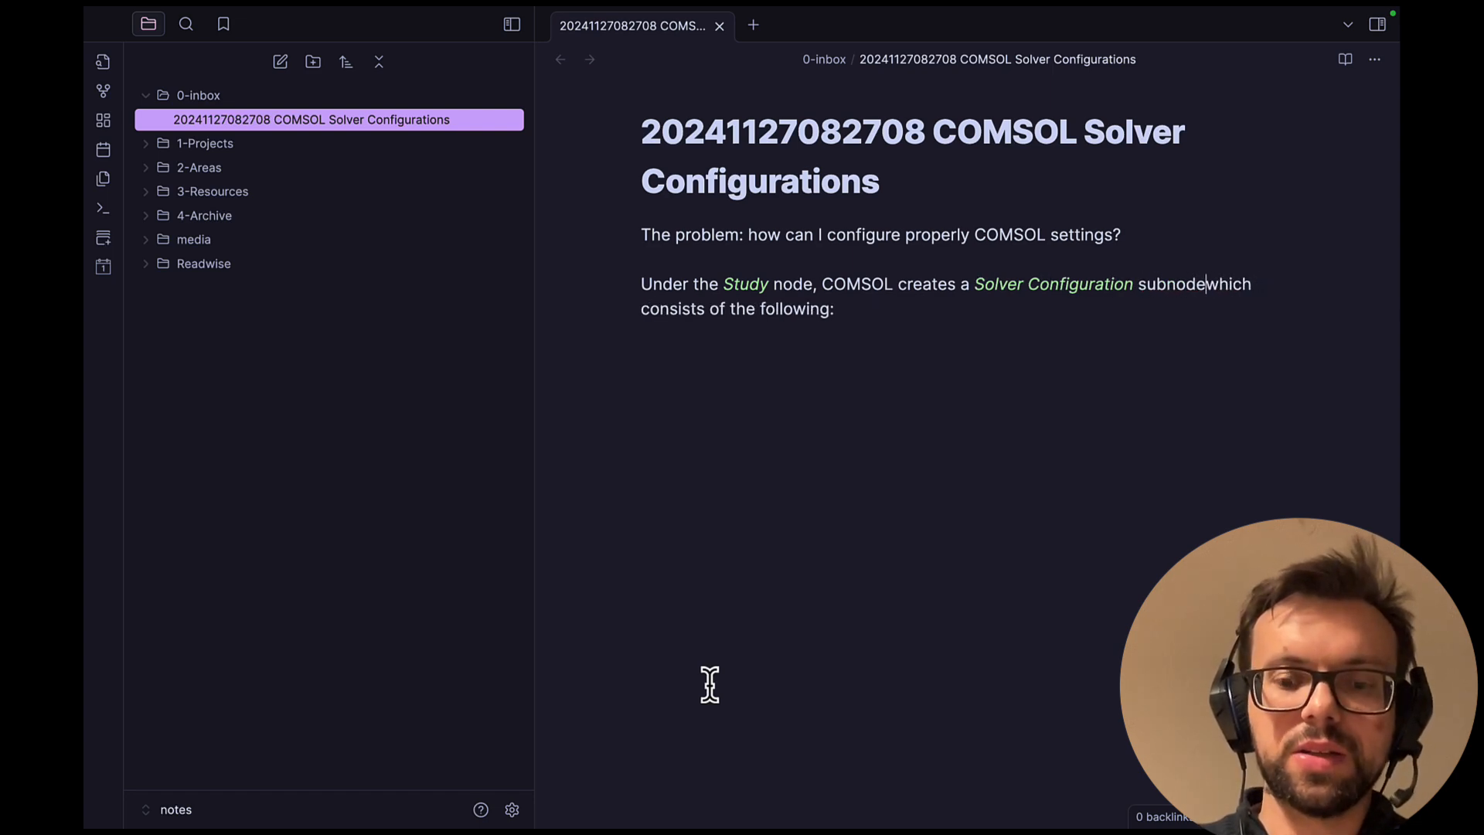
type(", with a ")
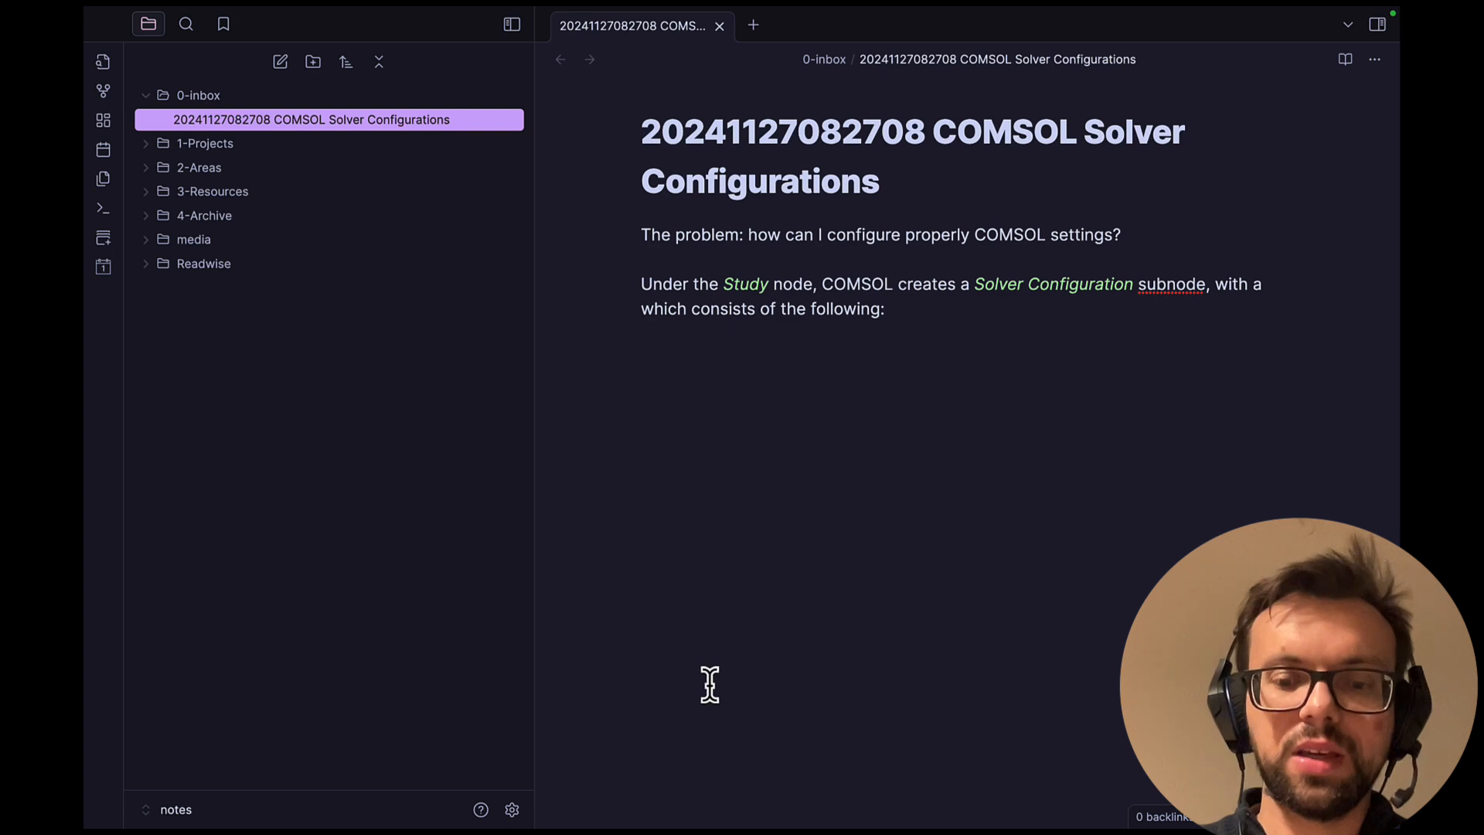
type("S")
key("BackSpace")
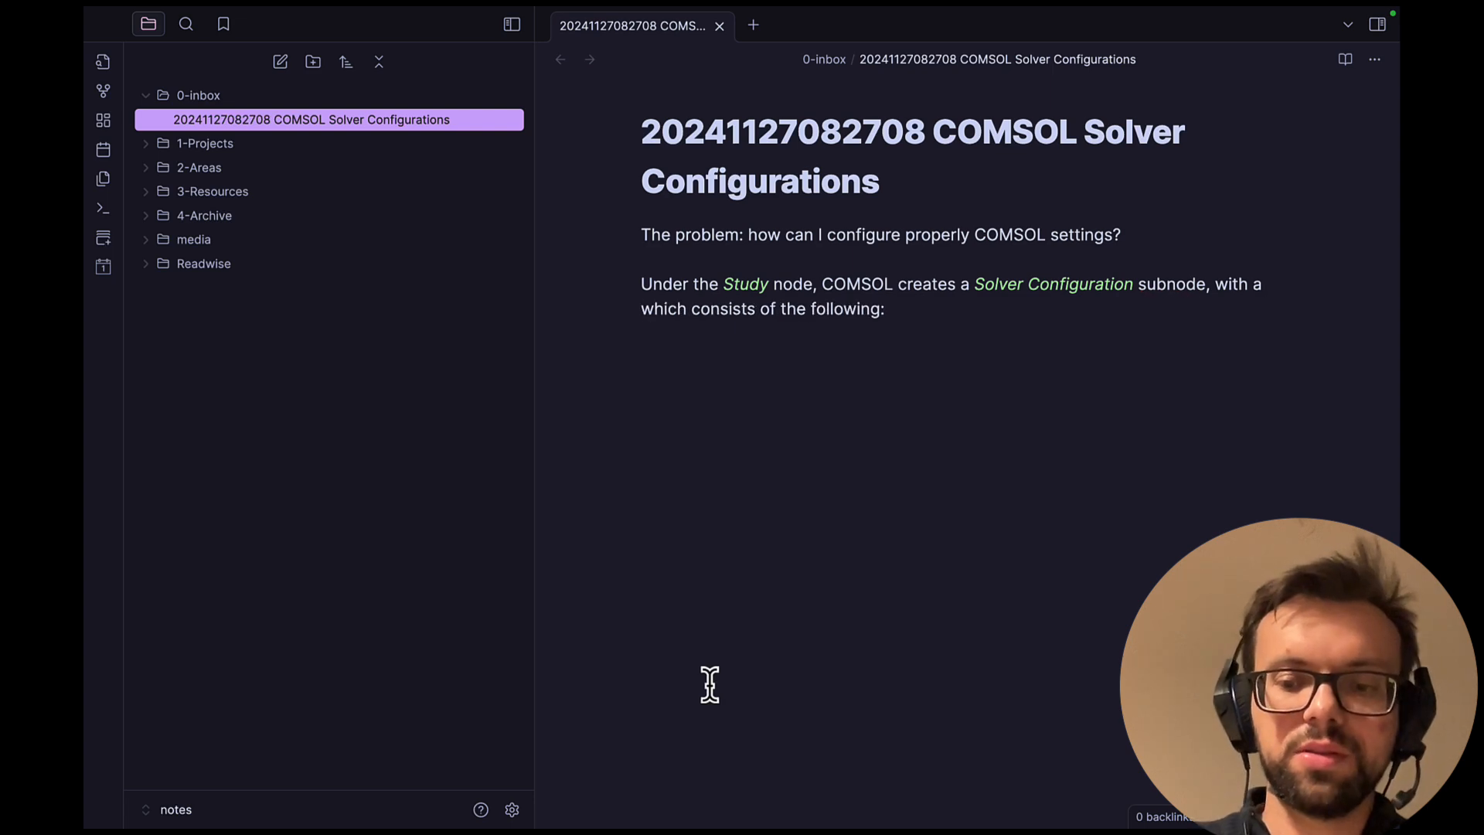
type("*Solution t")
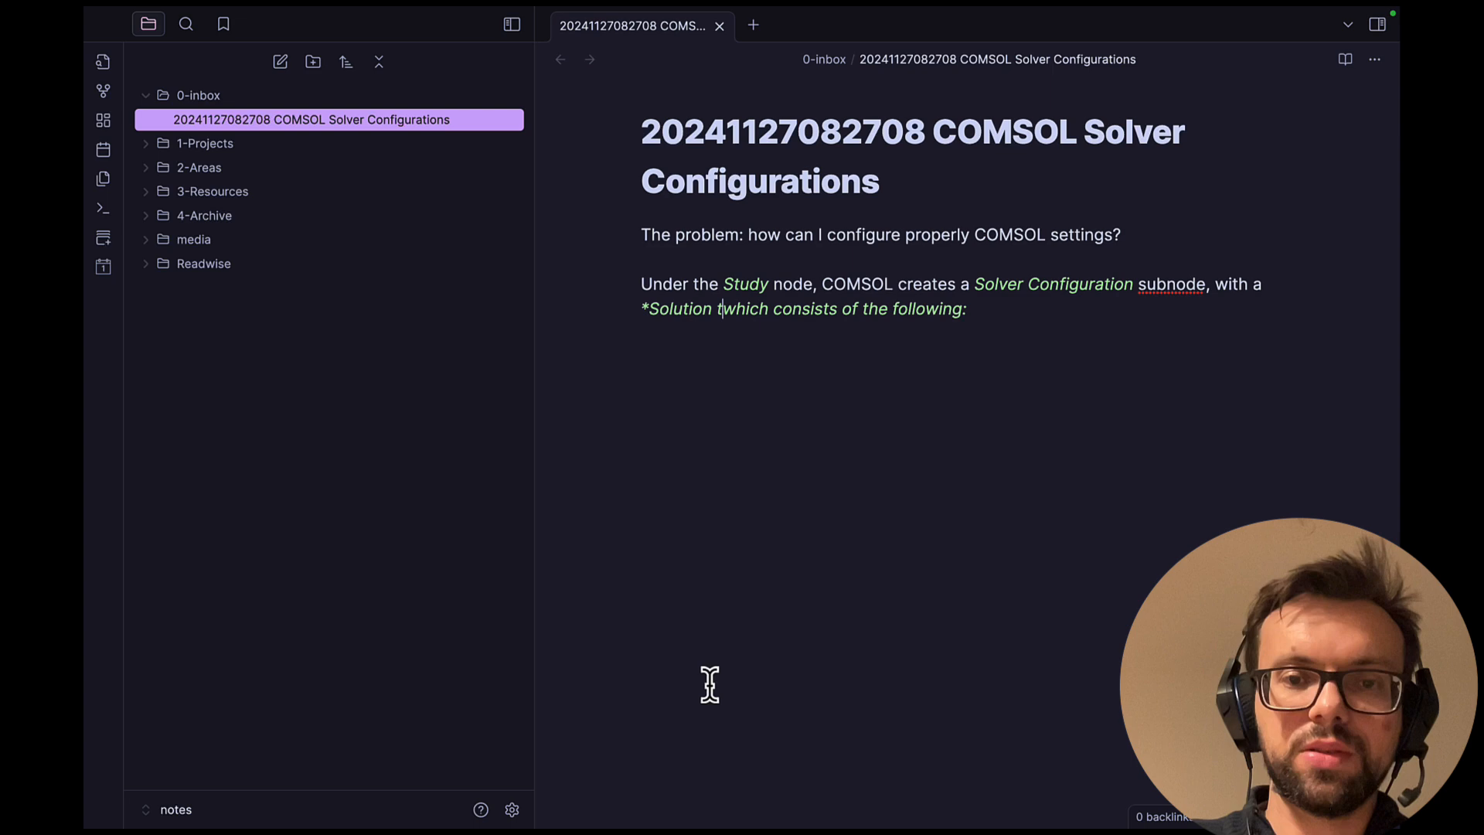
key("BackSpace")
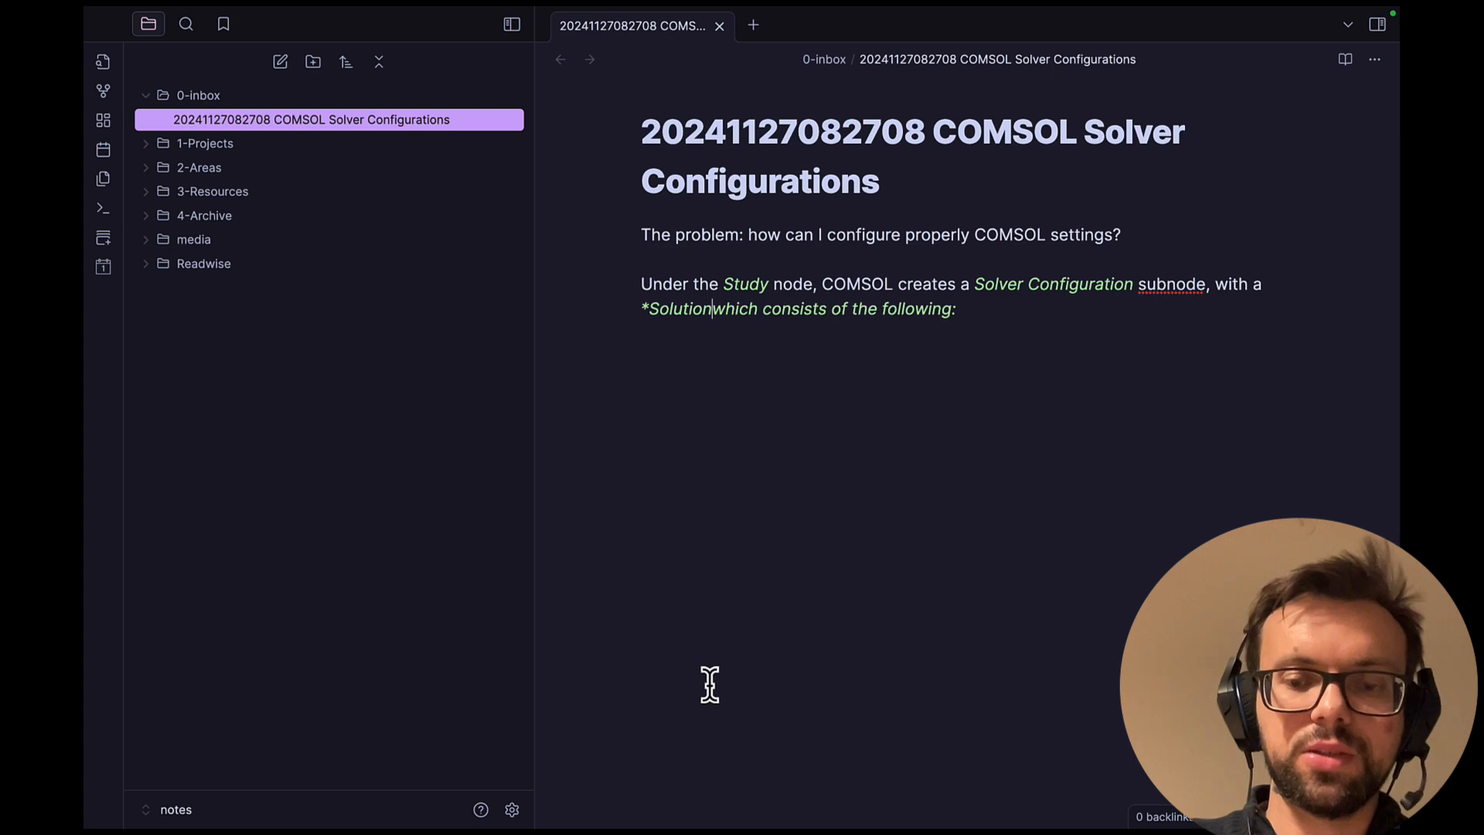
type("* tree,")
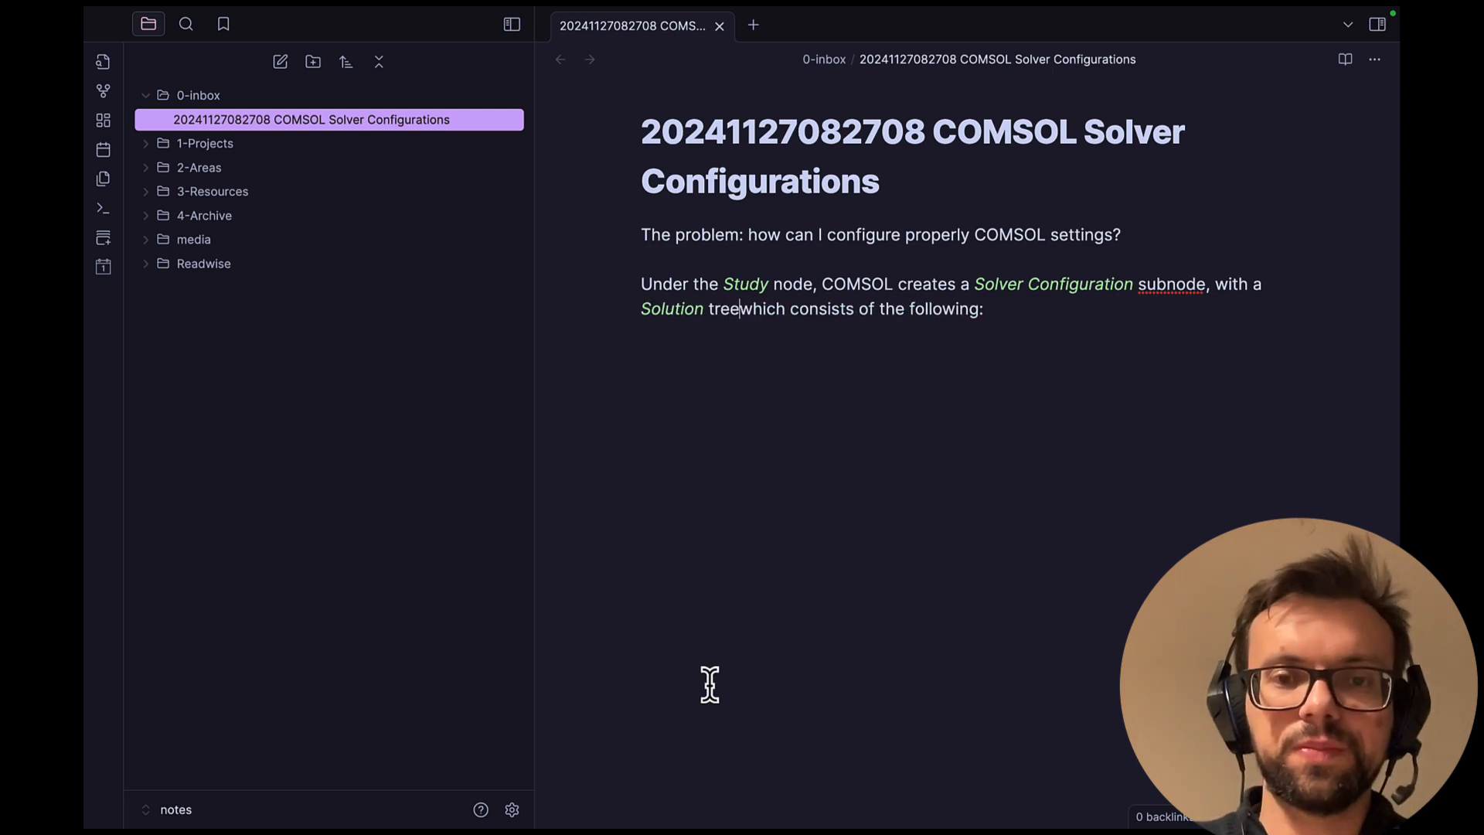
key("Right")
key("Right")
key("Right")
key("Right")
key("Right")
key("Right")
key("Right")
key("Right")
key("Right")
key("Right")
key("Right")
key("Right")
key("Right")
key("Right")
key("Right")
key("Right")
key("Right")
key("Right")
key("Right")
key("Right")
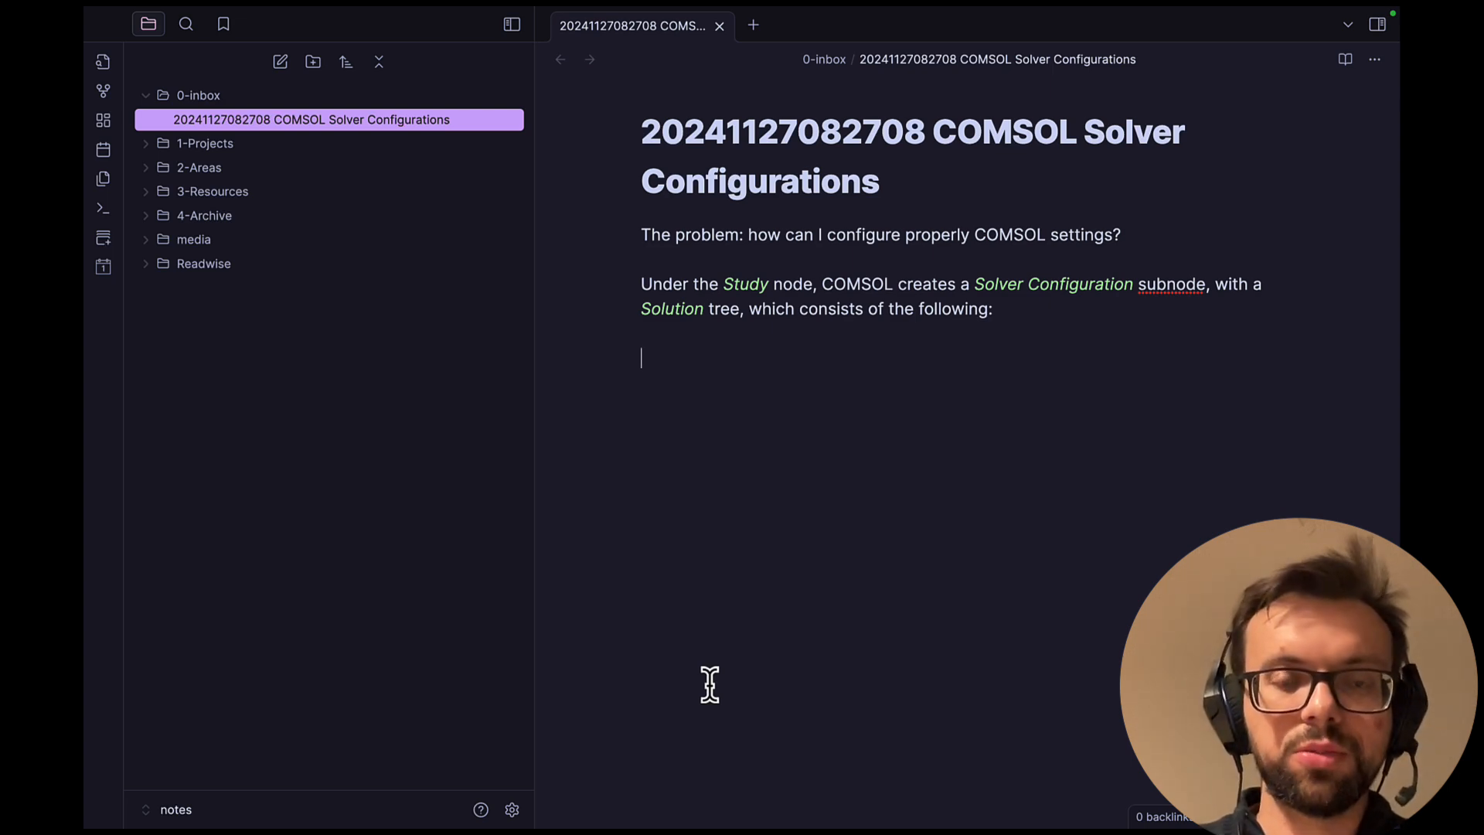
Add a level-two heading "Compile Equations: Stationary" below the paragraph, checking the solver tree screenshot in Preview for the wording.
type("##")
key("super+Tab")
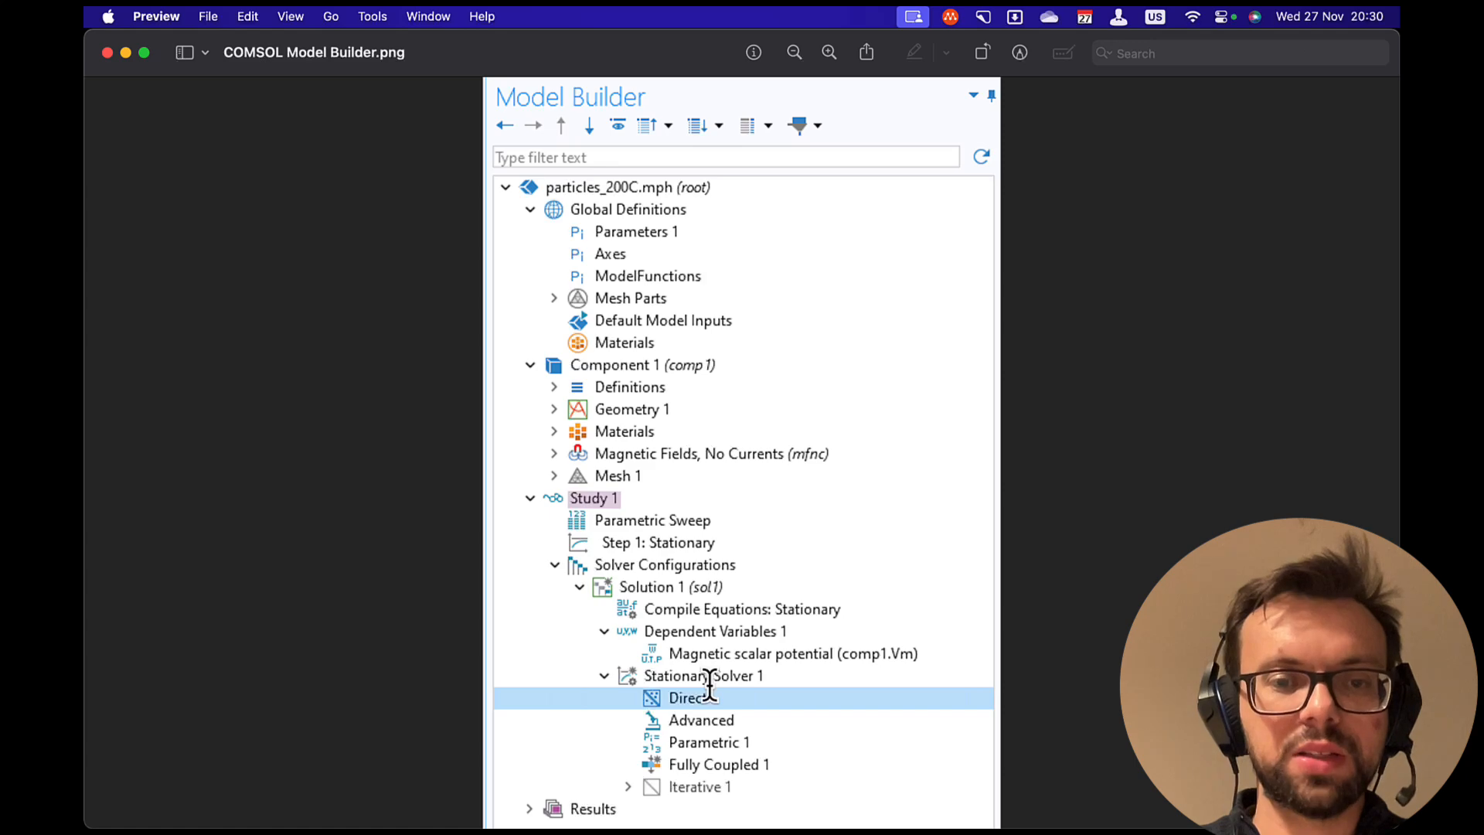
key("super+Tab")
type("Compile")
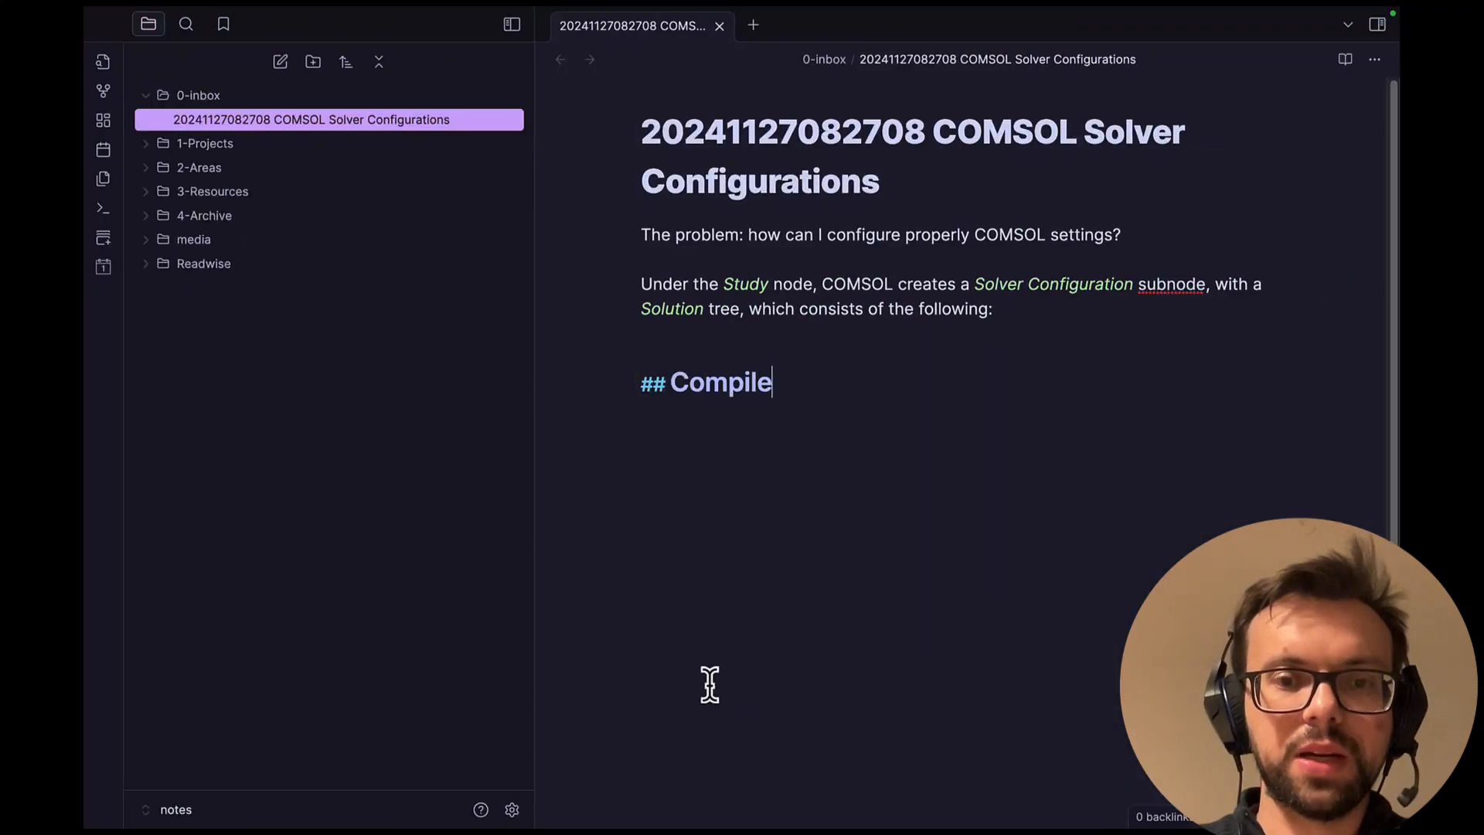
type(" Equations: ")
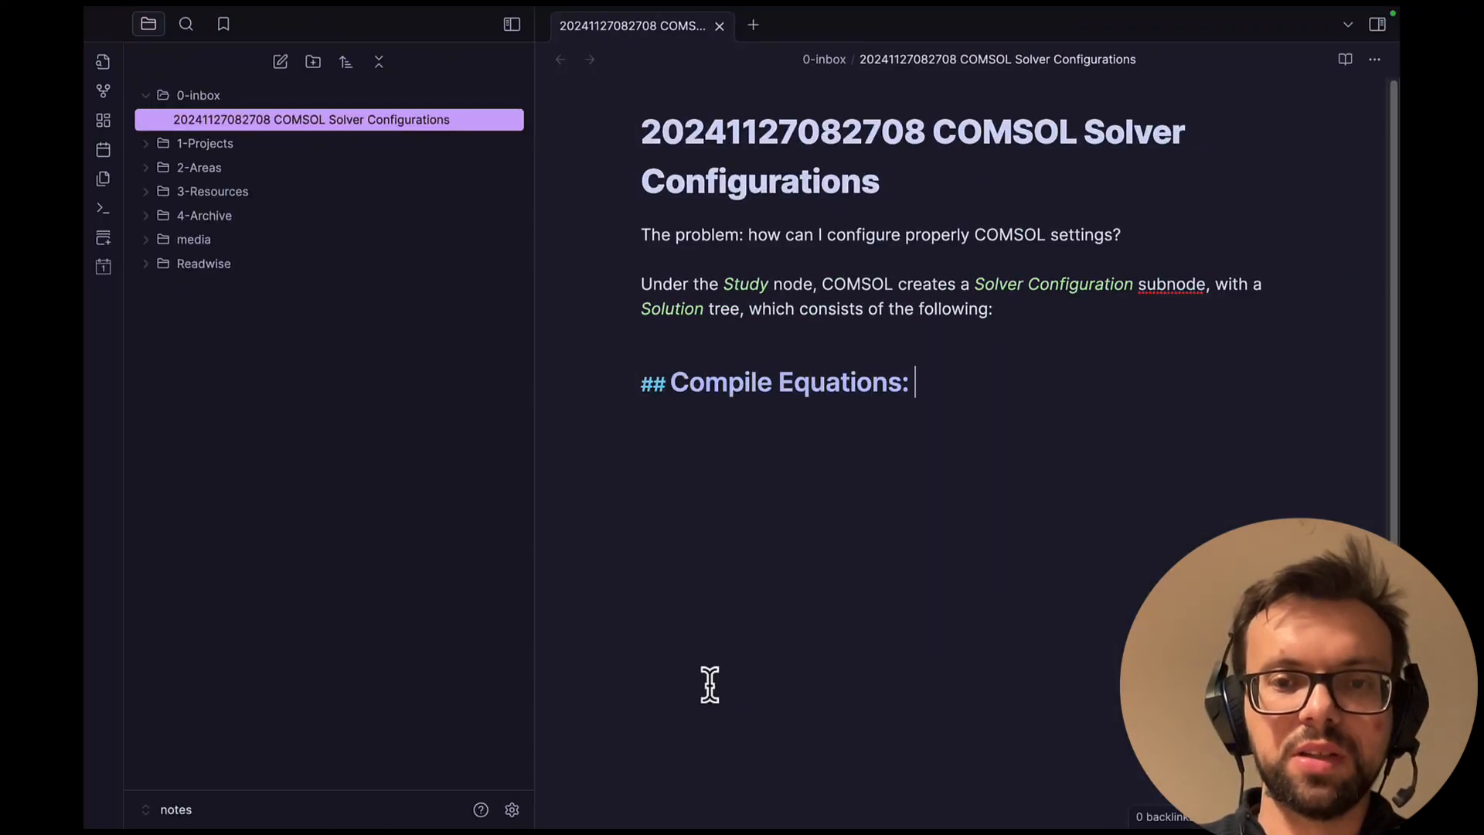
type("Stationary")
key("Return")
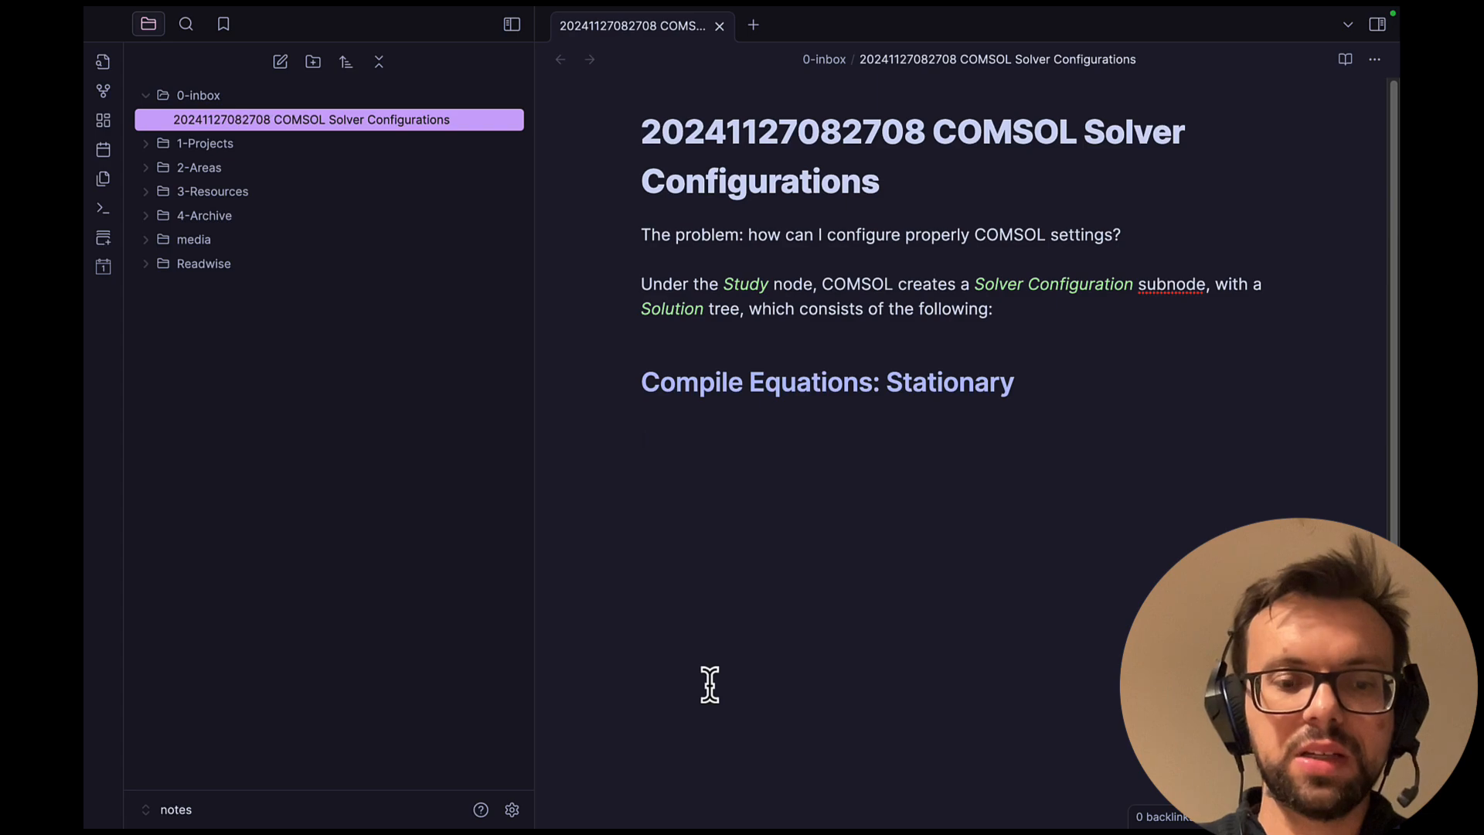
Add a level-two heading "Dependent Variables" beneath it, matching the node name in the Preview screenshot.
type("##")
key("super+Tab")
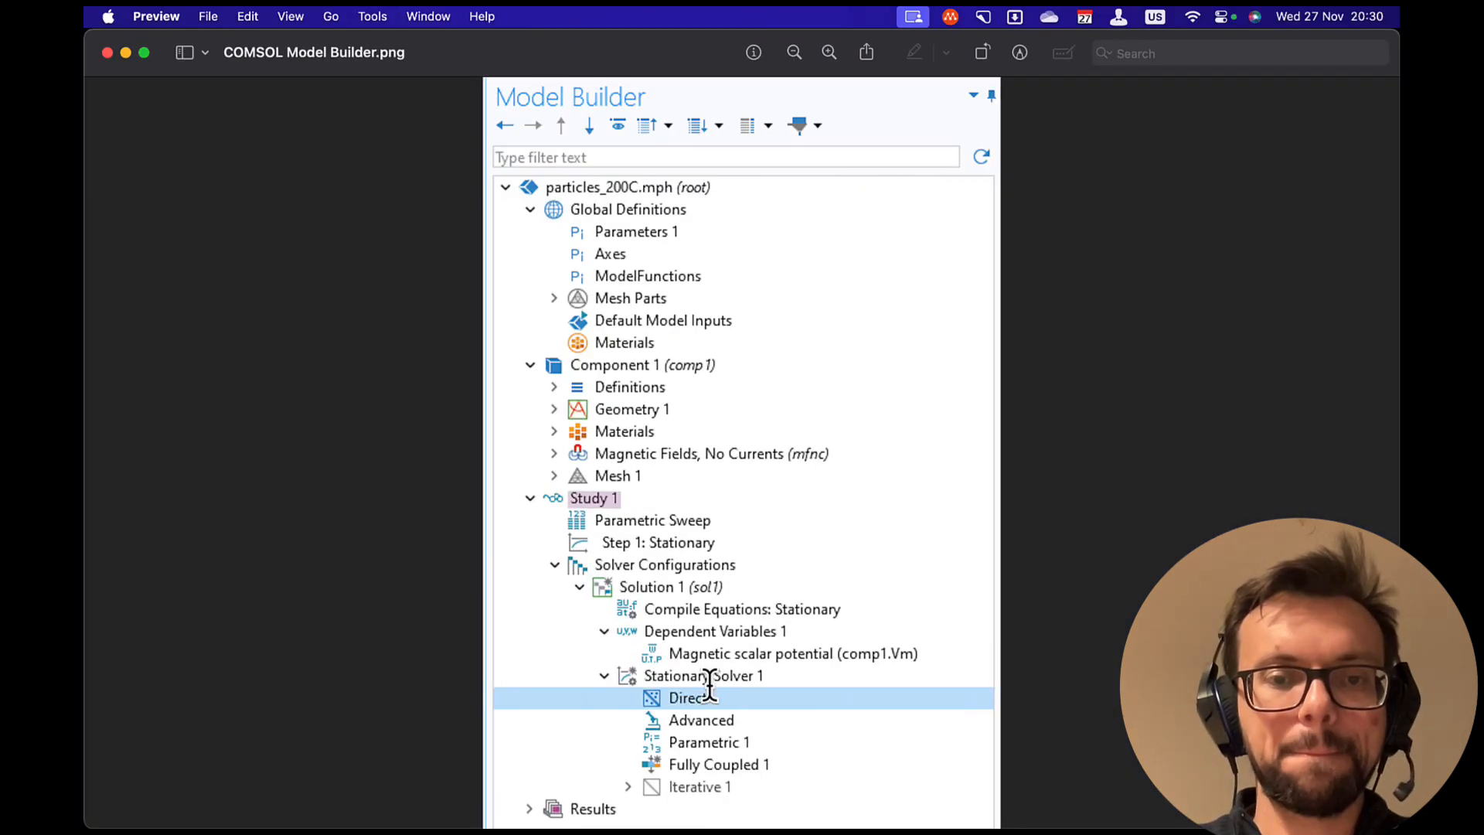
key("super+Tab")
type("Depend")
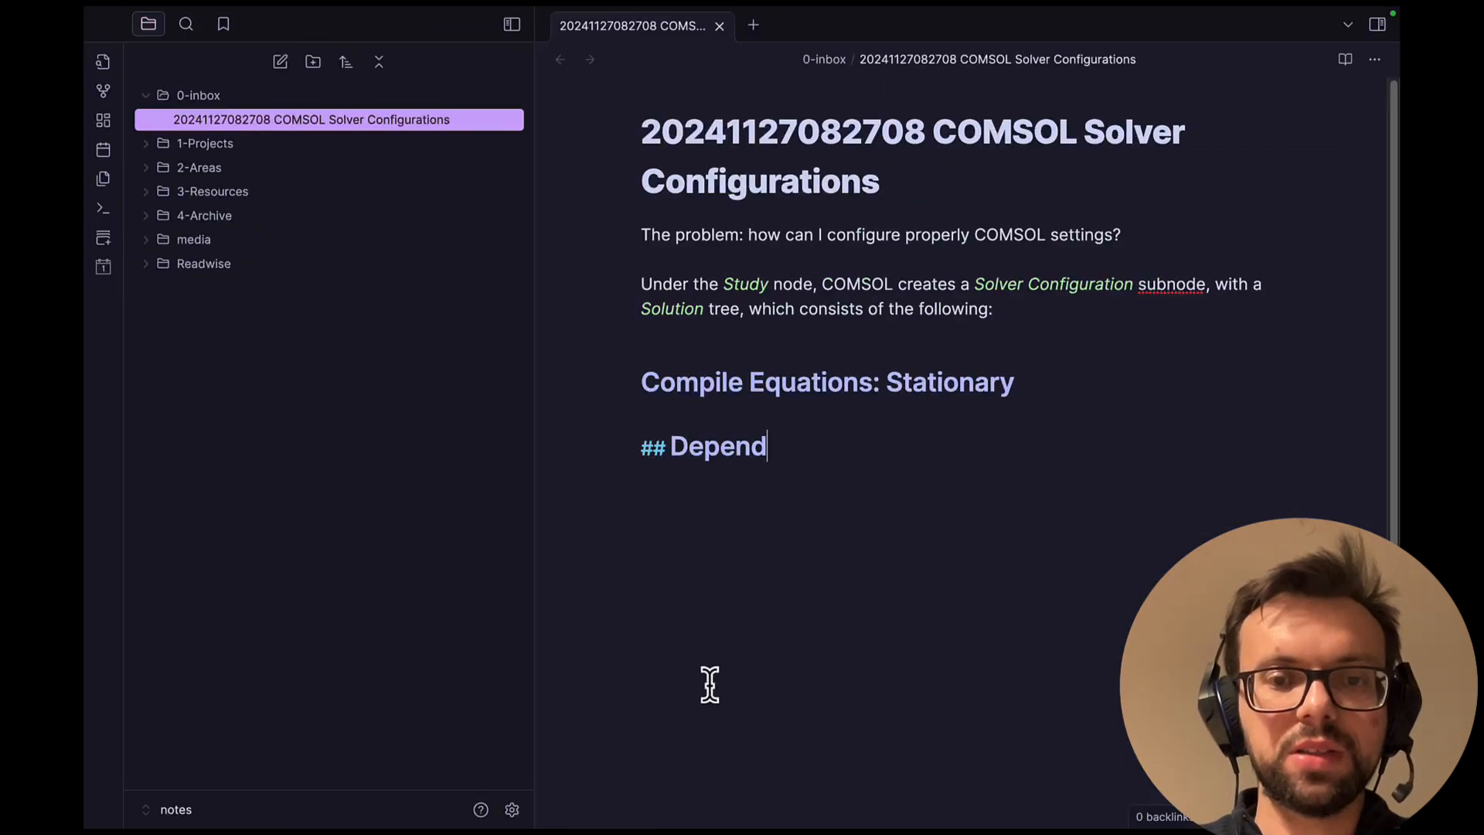
type("ent Variables")
key("Return")
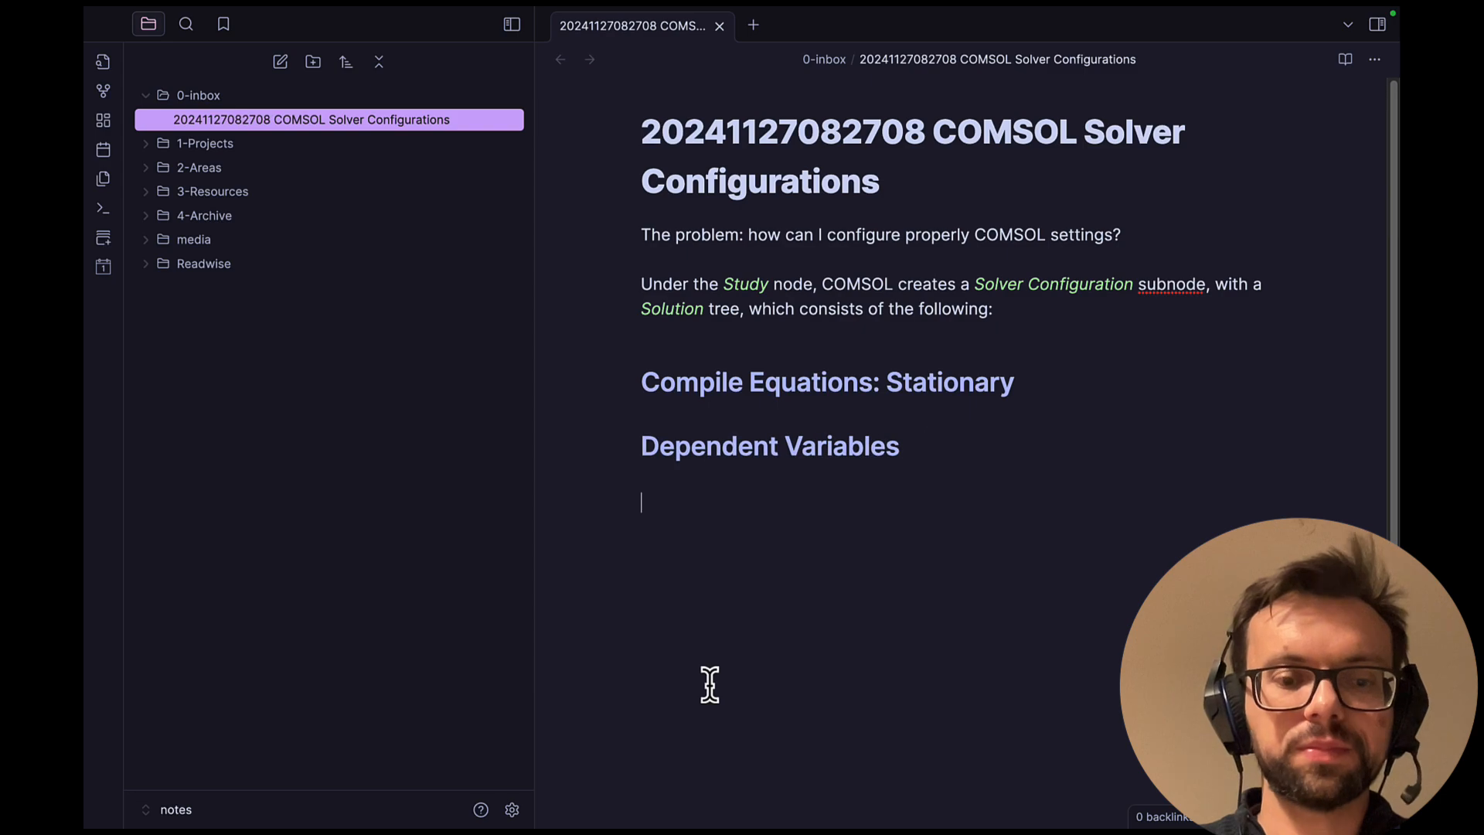
Add a third level-two heading "Stationary Solver", following the solver tree in the Preview screenshot.
type("##")
key("super+Tab")
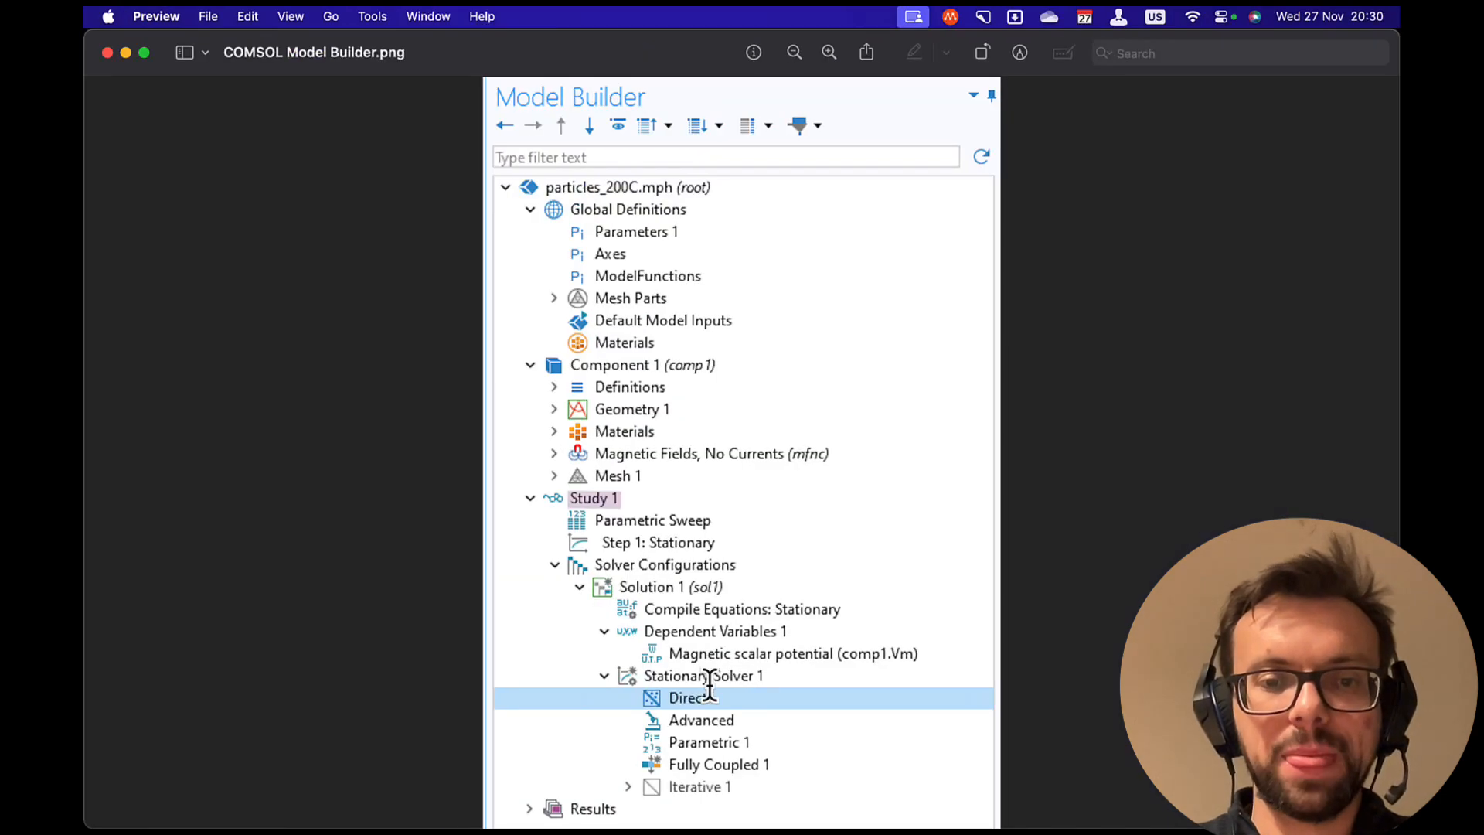
key("super+Tab")
type("Stationar")
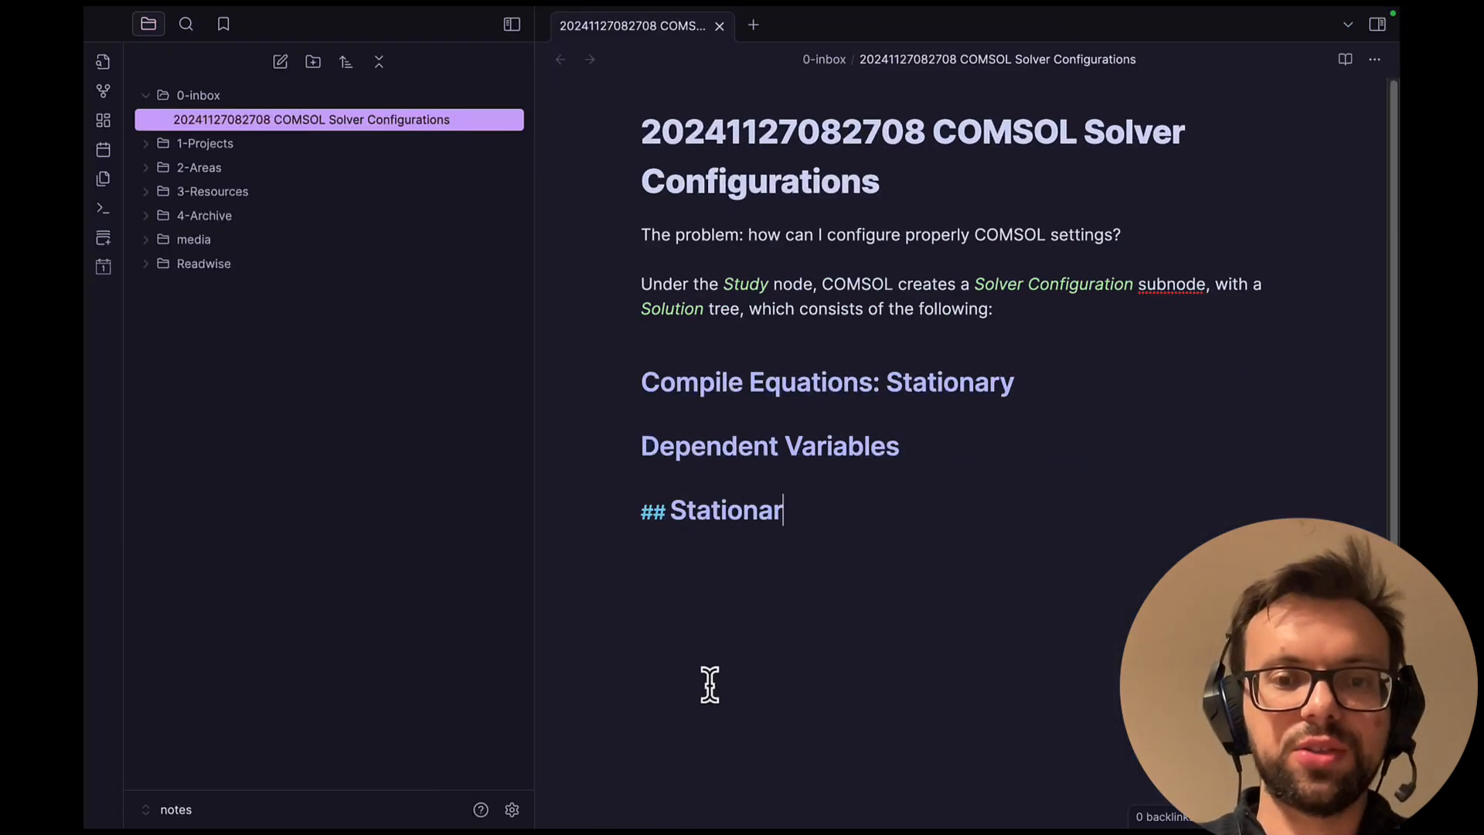
type("u S")
key("BackSpace")
key("BackSpace")
key("BackSpace")
type("y S")
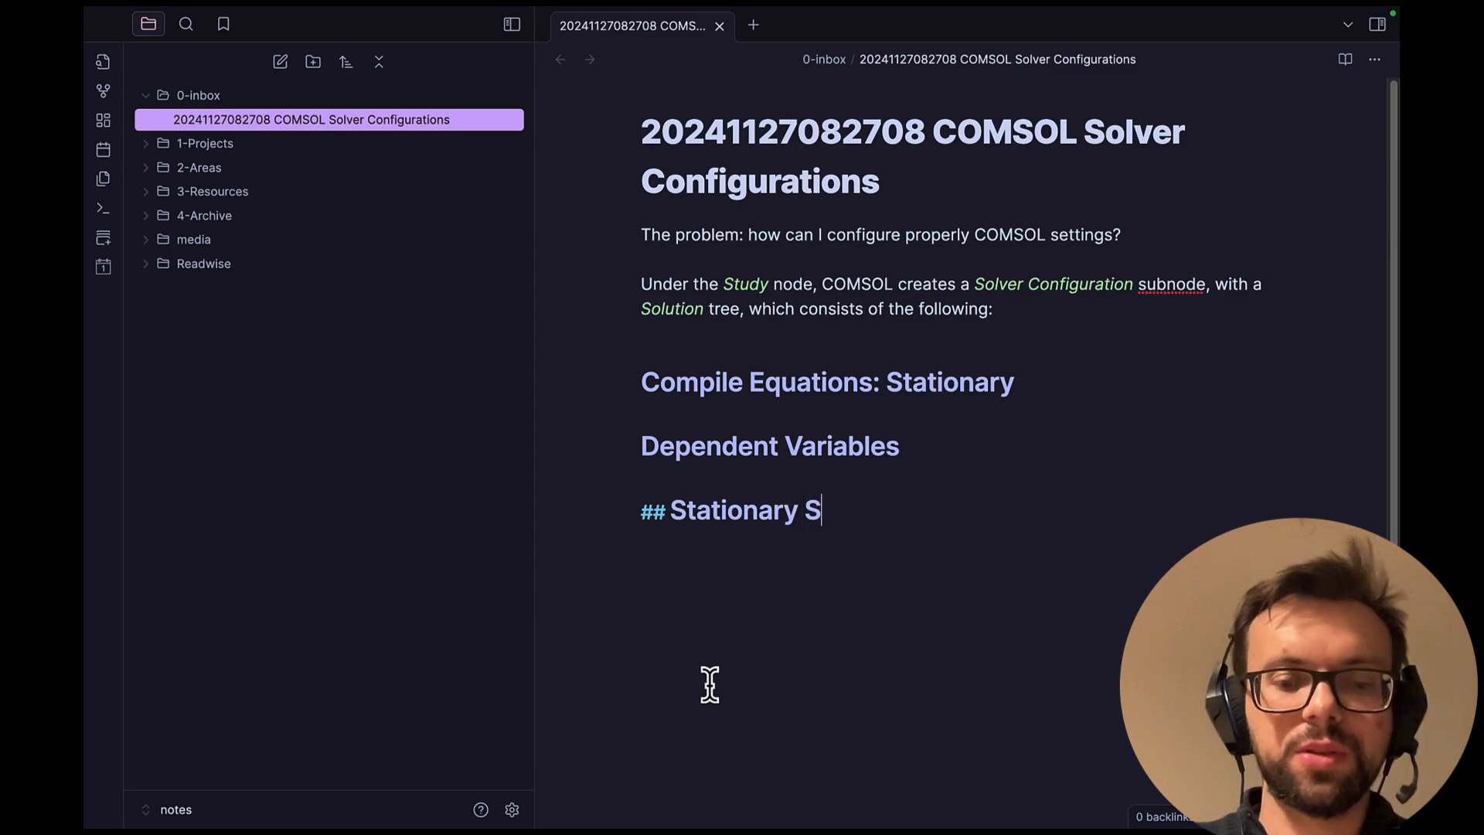
type("olver")
Embed COMSOL Model Builder.png from Preview into the Obsidian note on a new line after "which consists of the following:".
key("super+Tab")
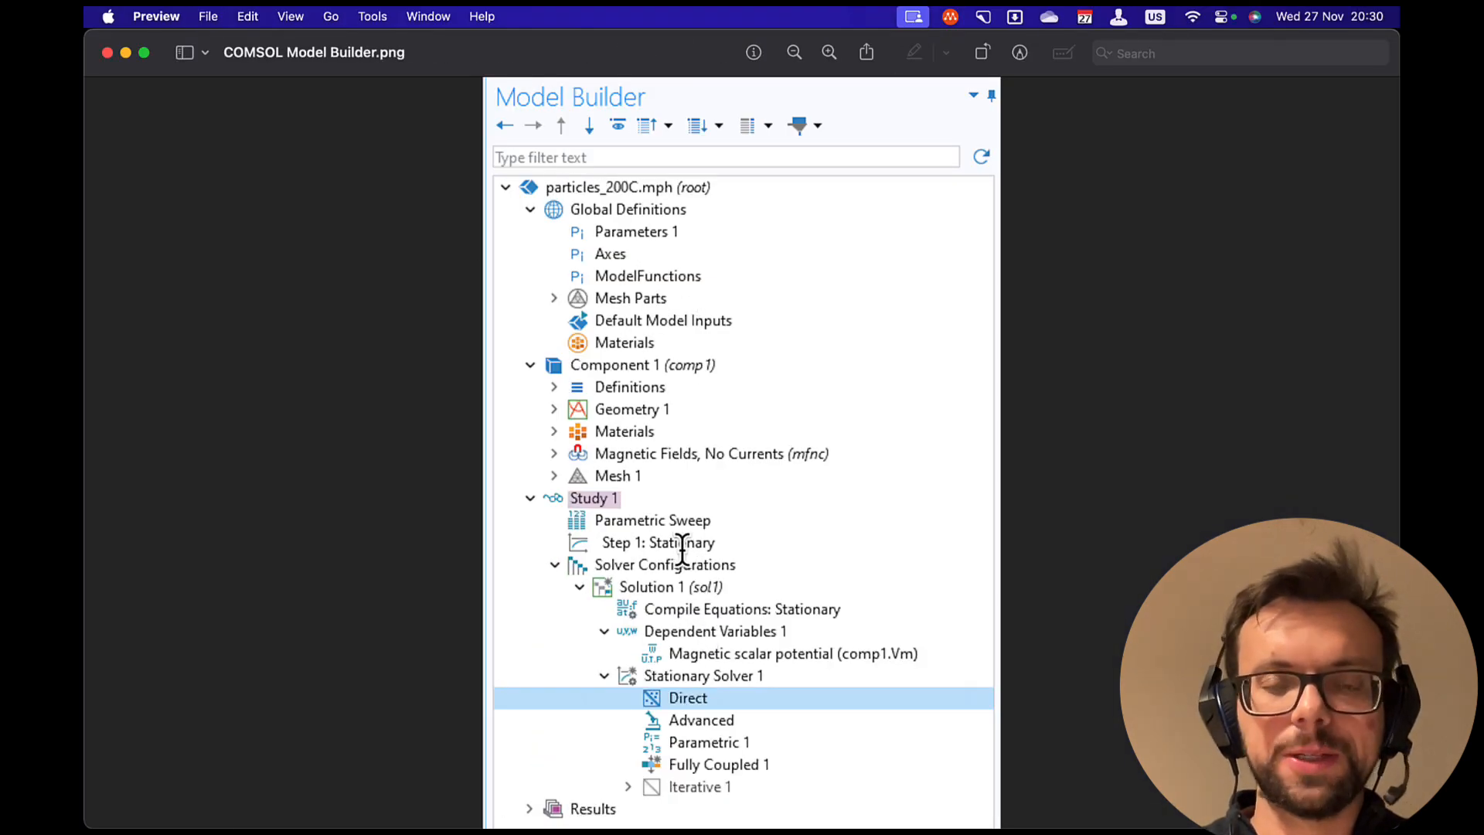
key("super+Tab")
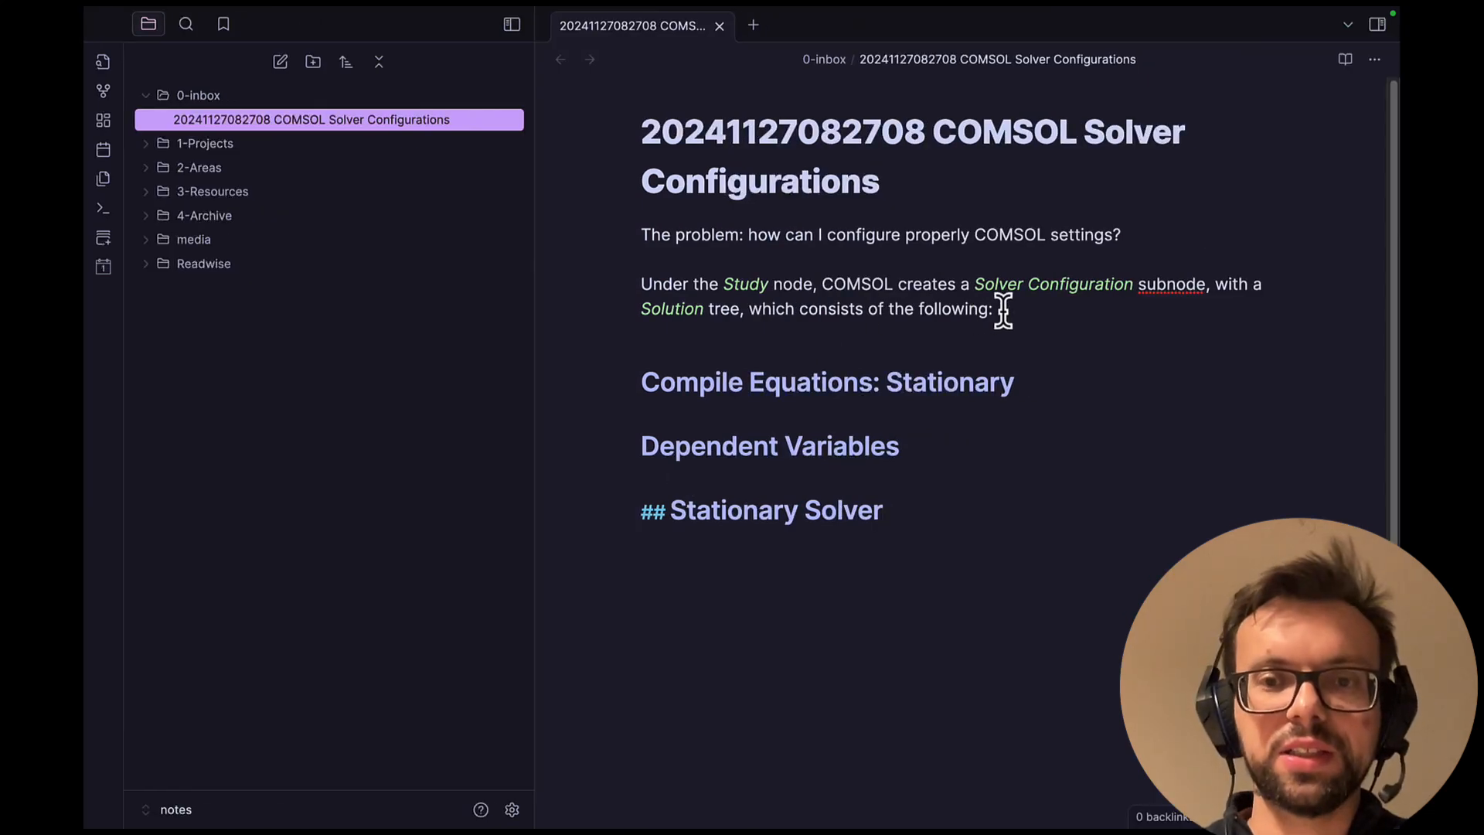
key("super+Tab")
key("super+Tab")
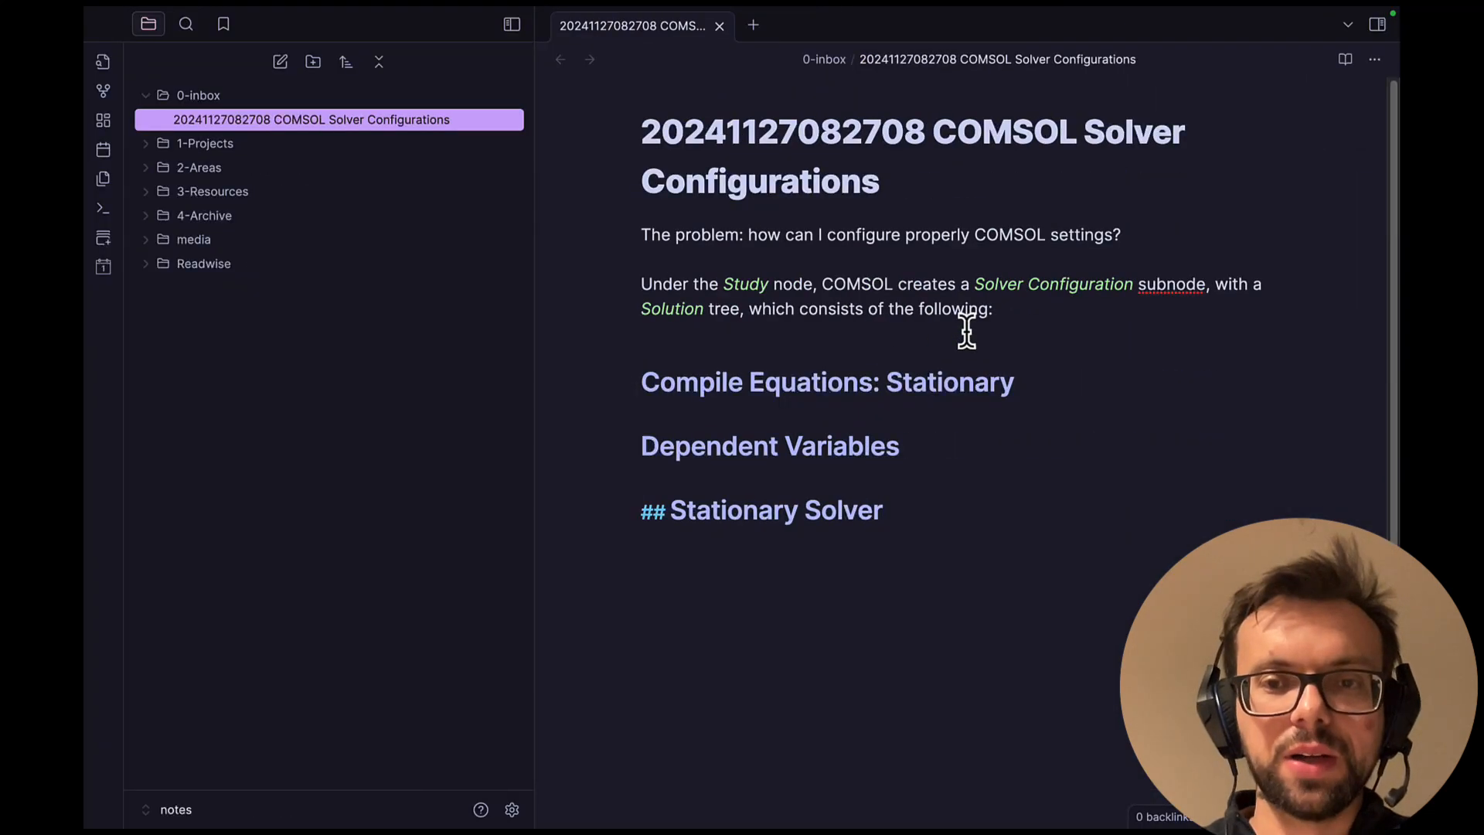
left_click(1015, 307)
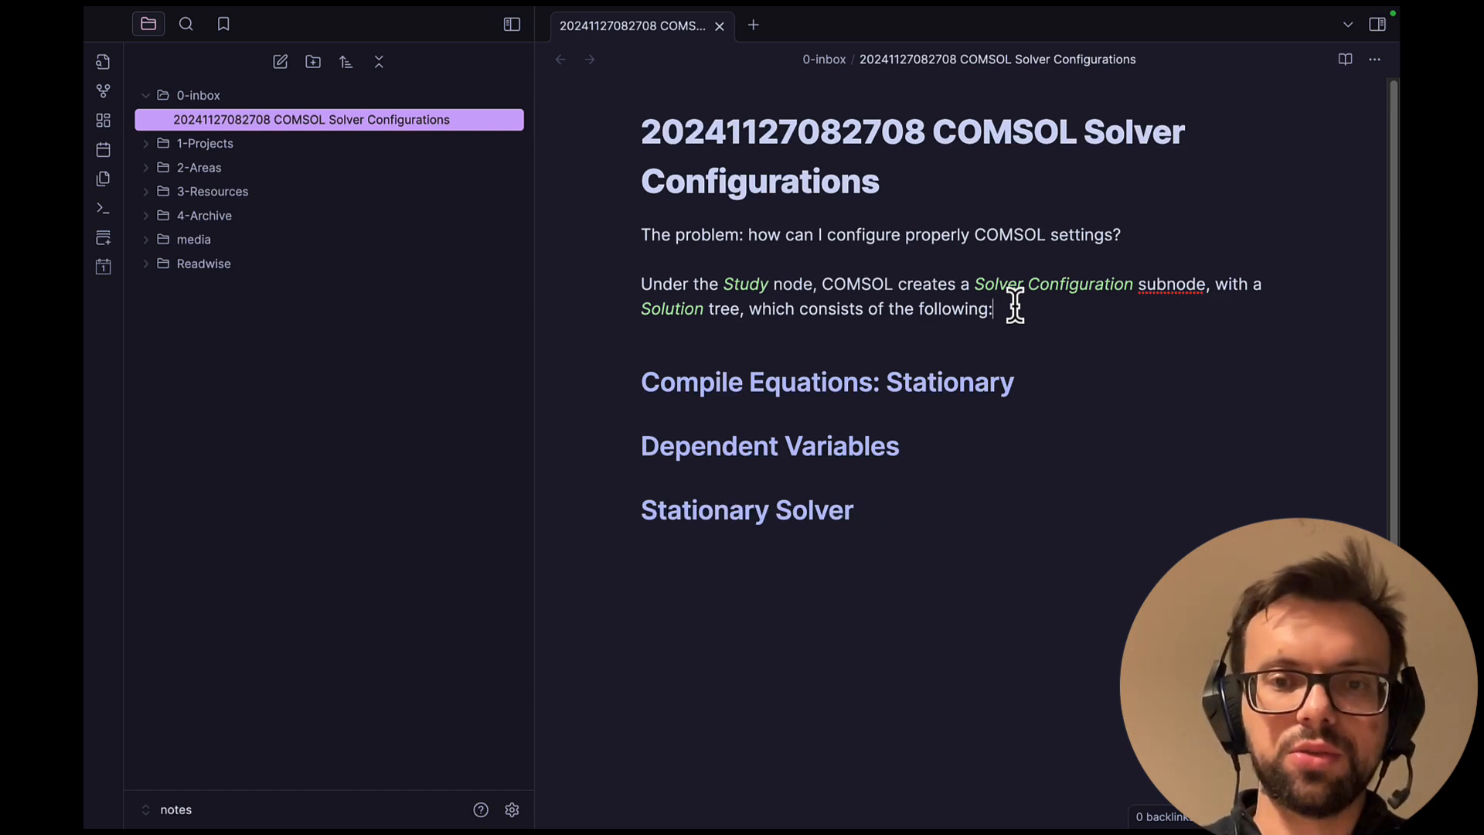
key("Return")
key("super+Tab")
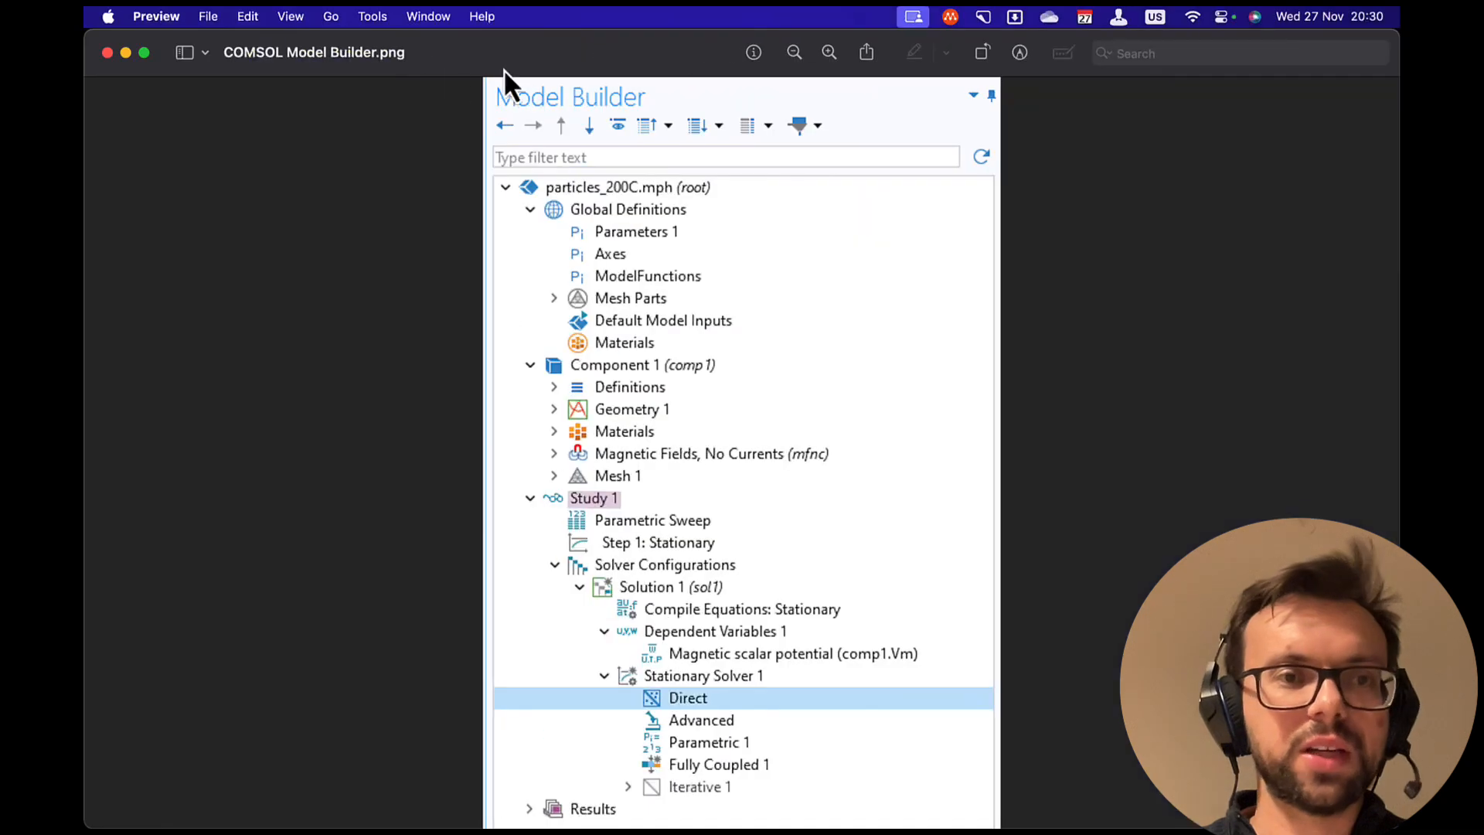
left_click_drag(231, 55, 319, 110)
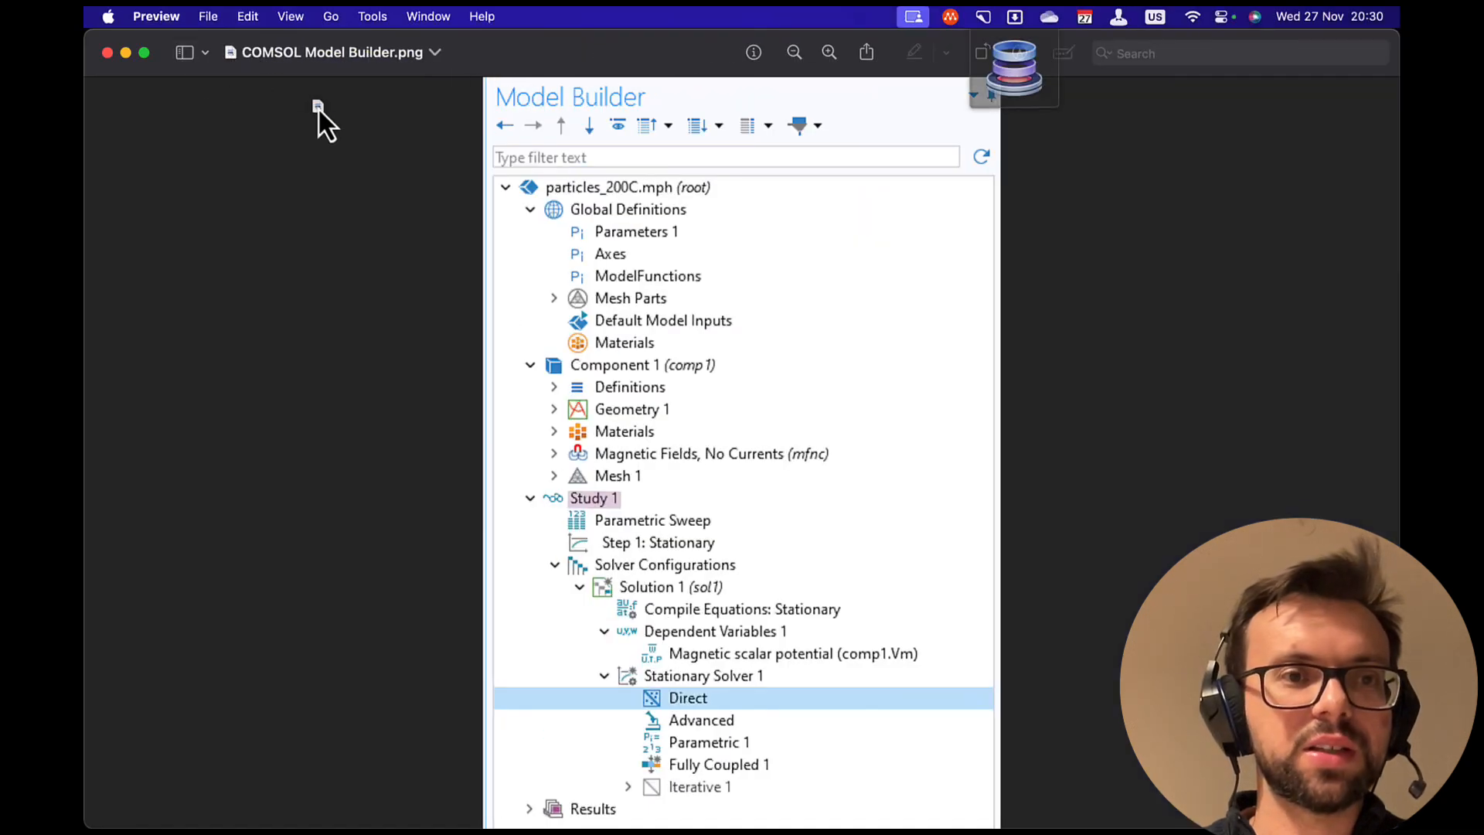
key("super+Tab")
left_click_drag(376, 166, 712, 369)
scroll(717, 373, "down", 4)
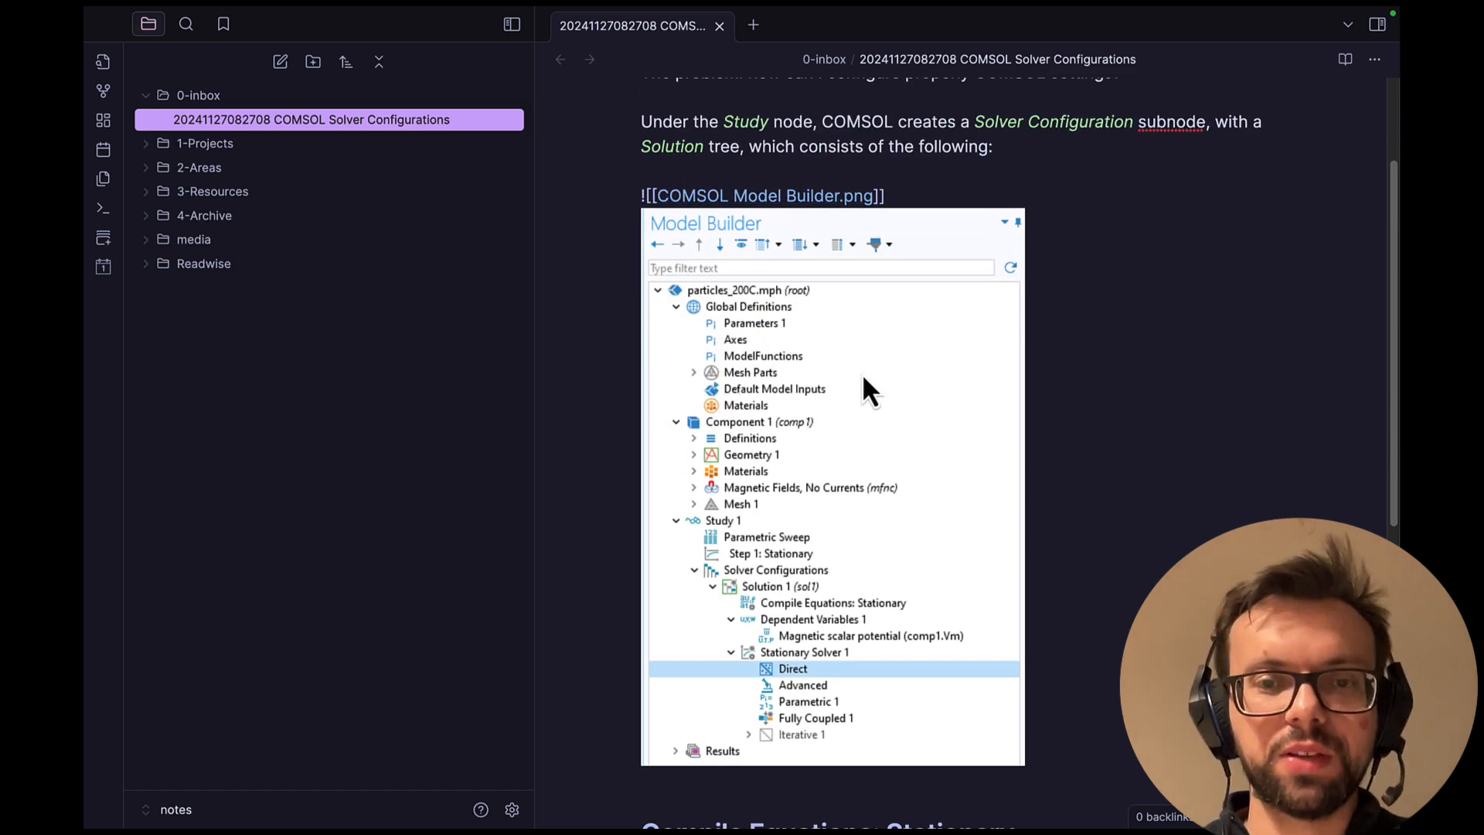
Look over the embedded image and check the default attachment location and attachment folder path in the Files and links settings.
scroll(882, 583, "down", 8)
scroll(882, 583, "up", 12)
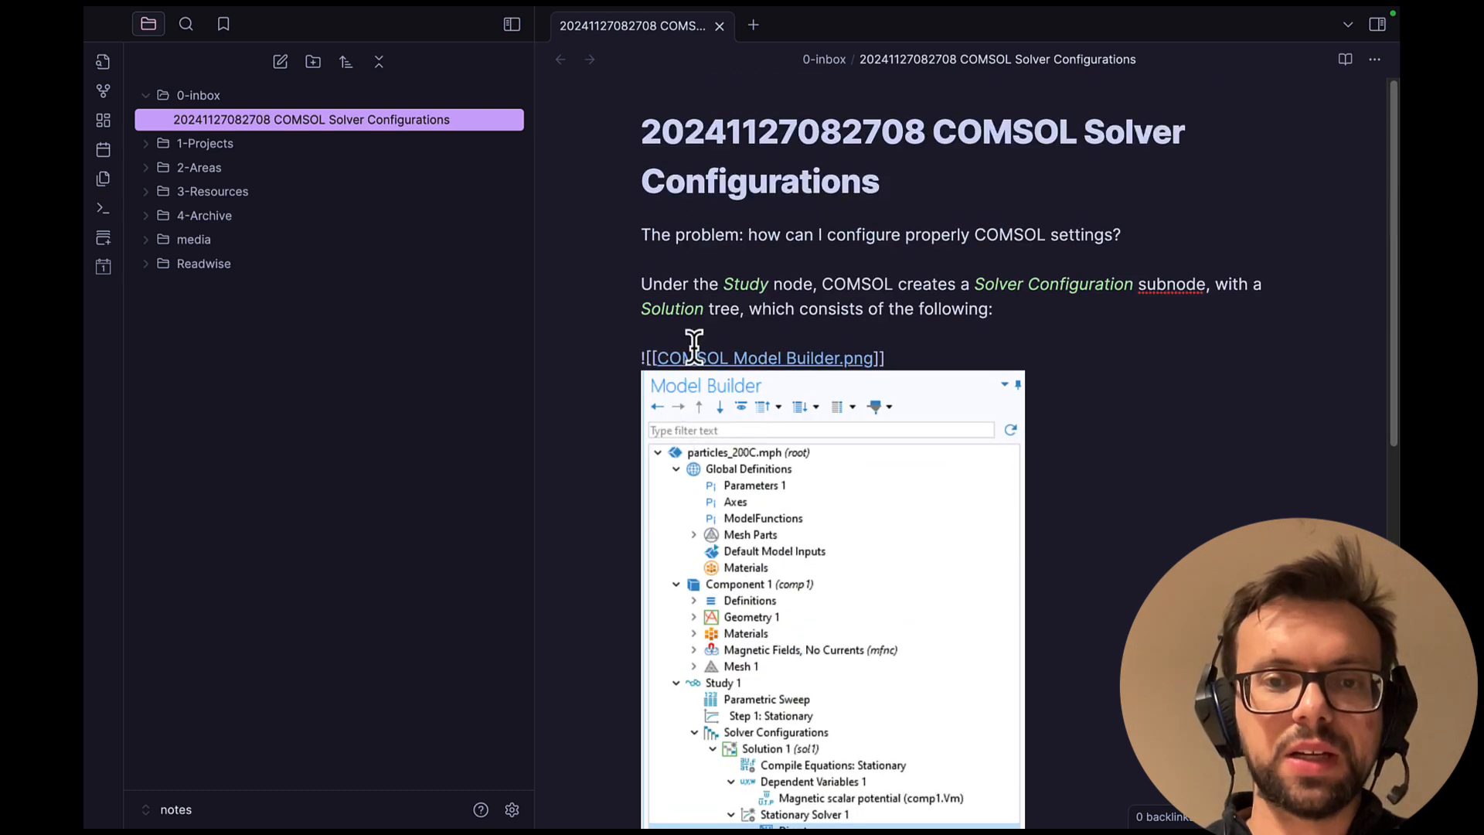
scroll(711, 363, "down", 4)
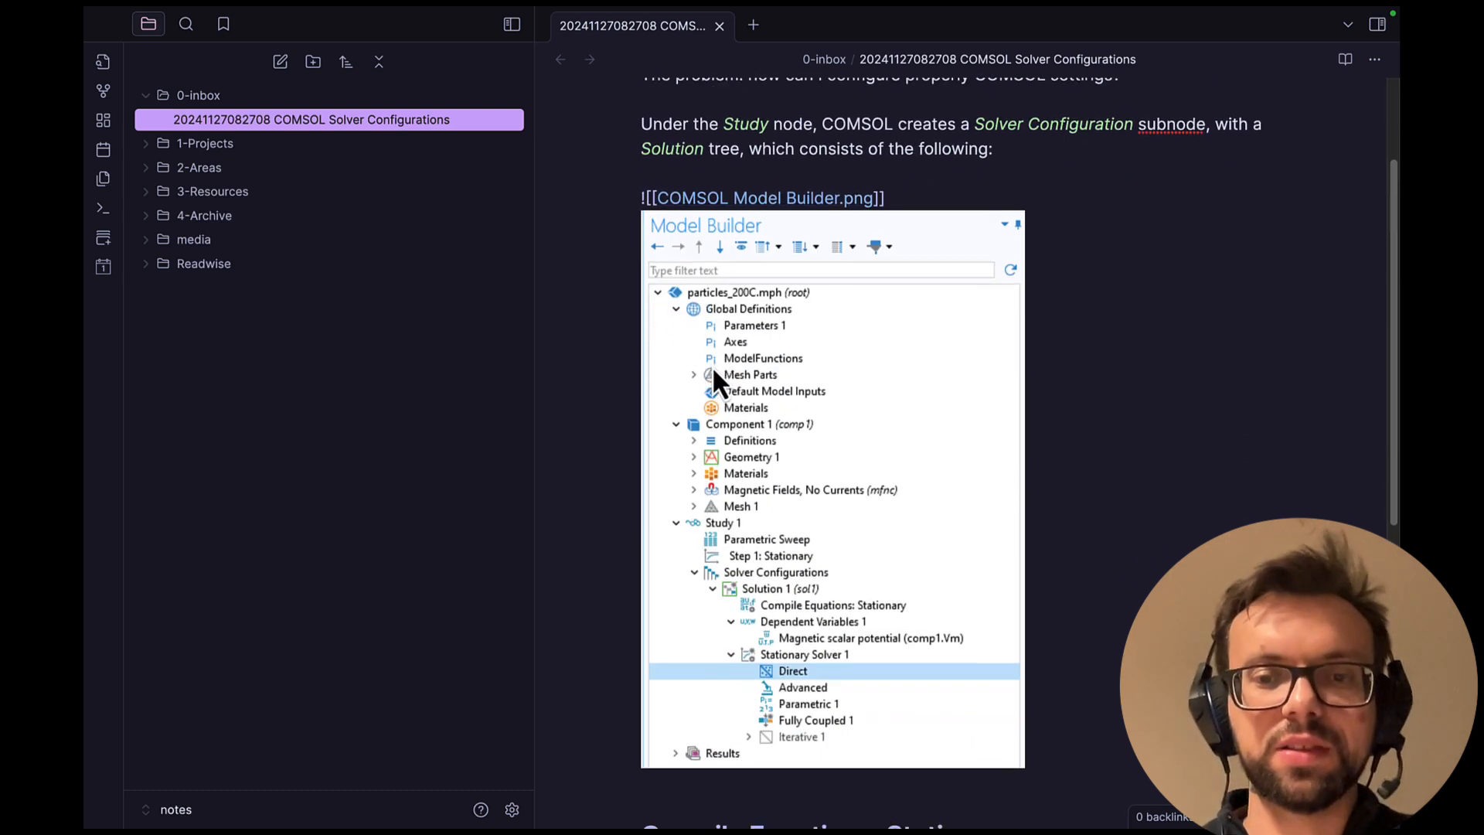
scroll(712, 365, "up", 4)
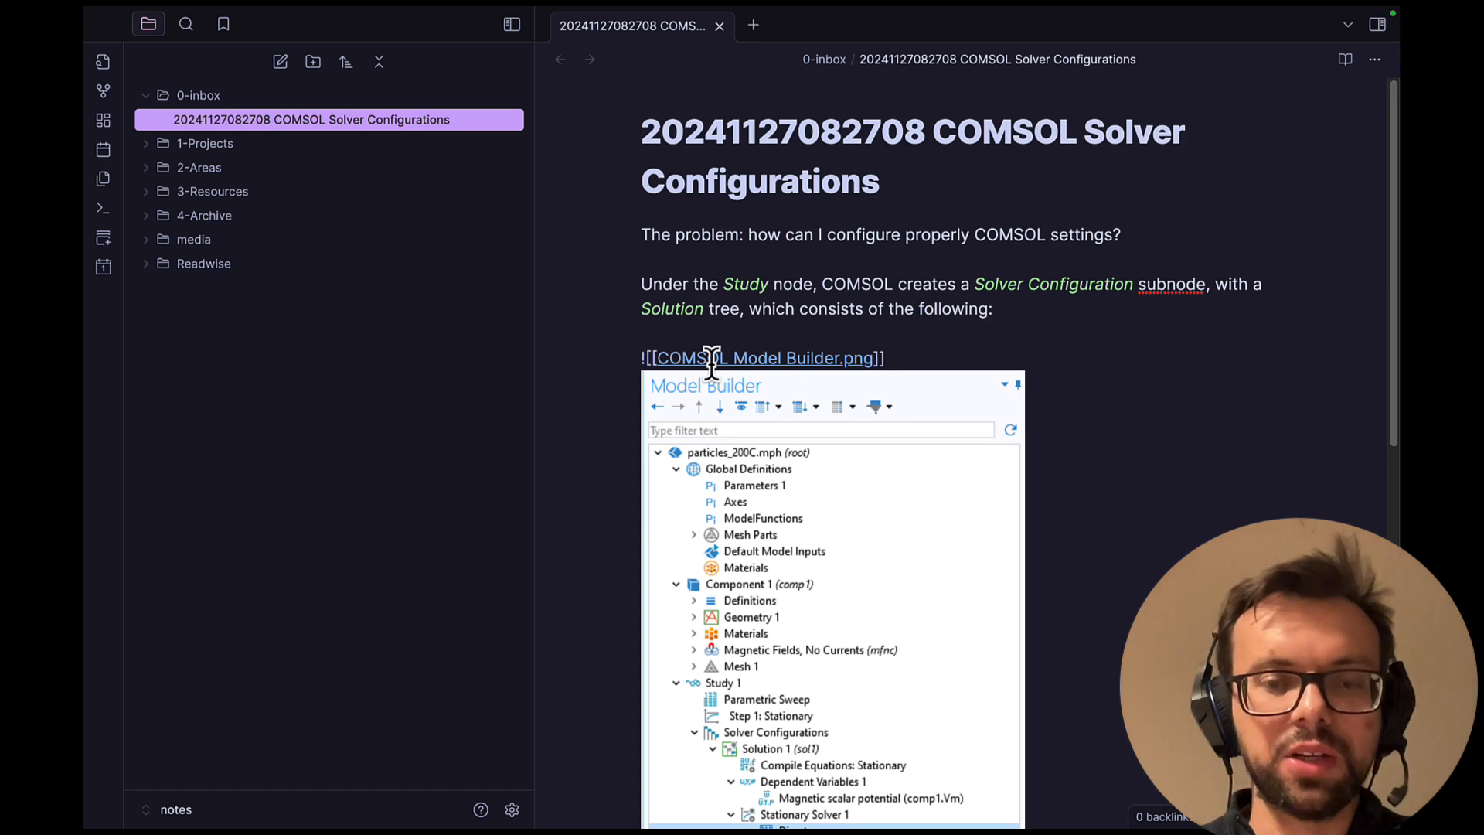
key("super+comma")
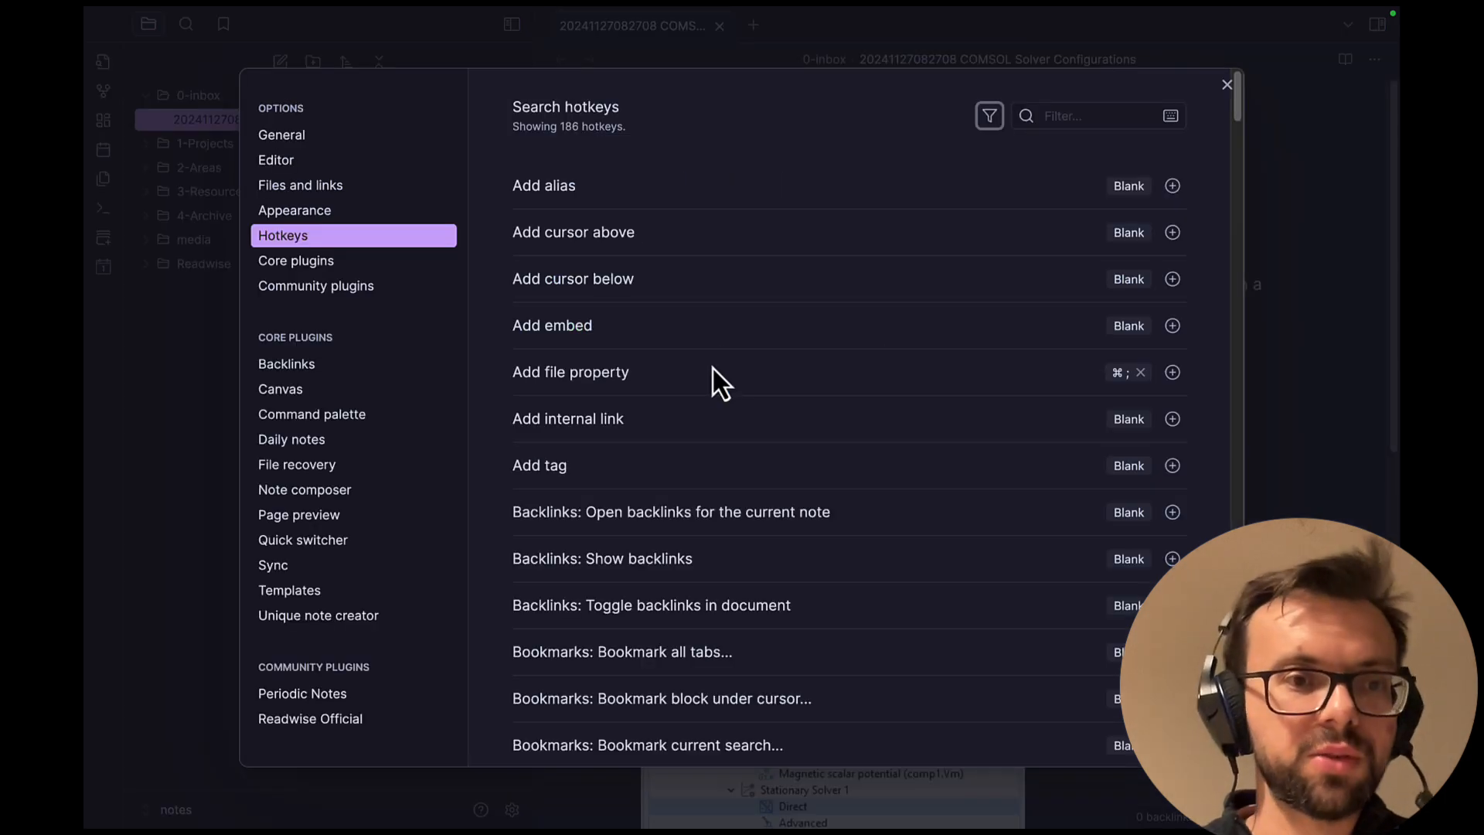
left_click(327, 183)
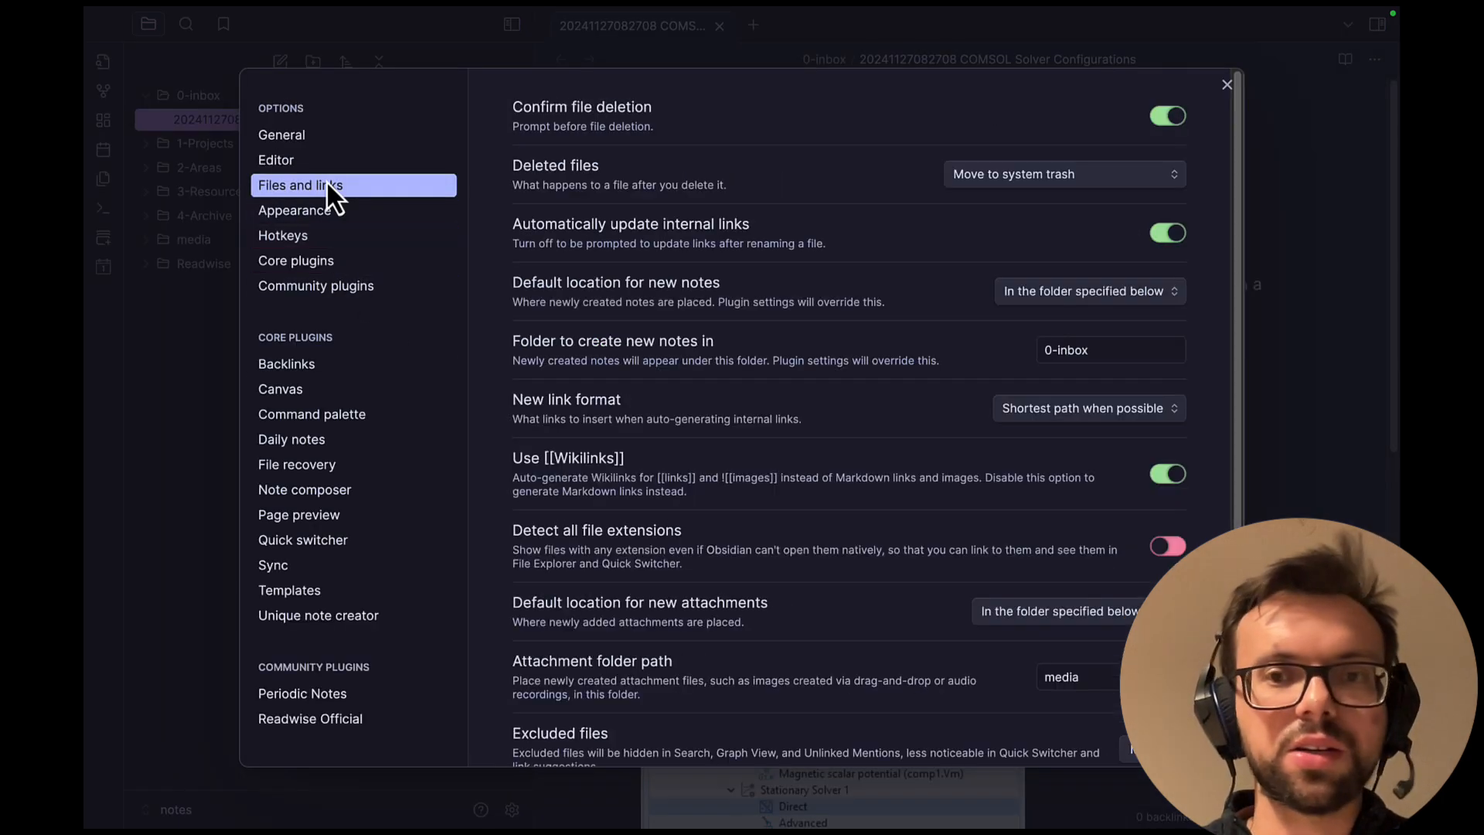
scroll(866, 420, "down", 3)
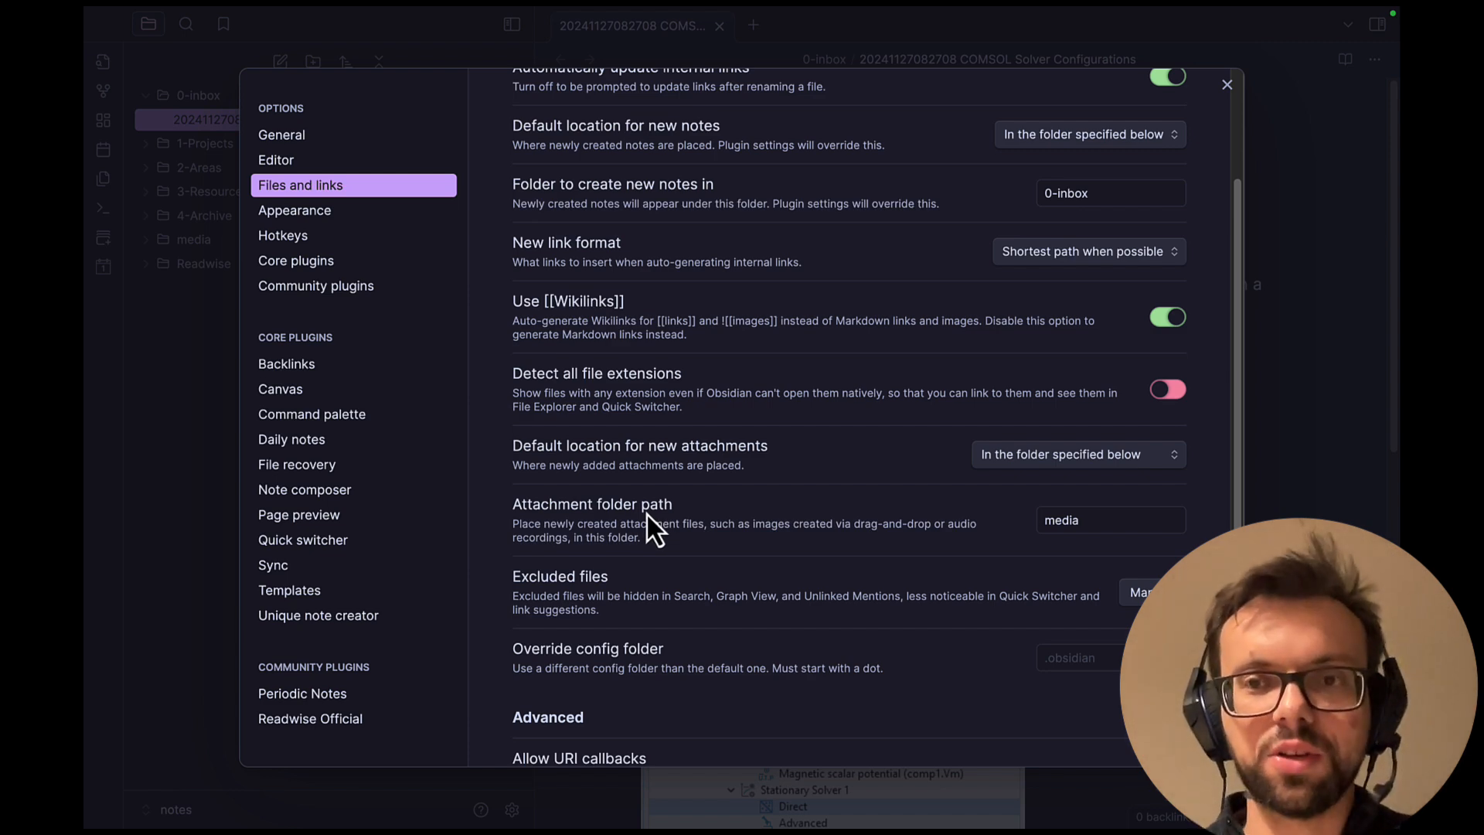
left_click(1227, 85)
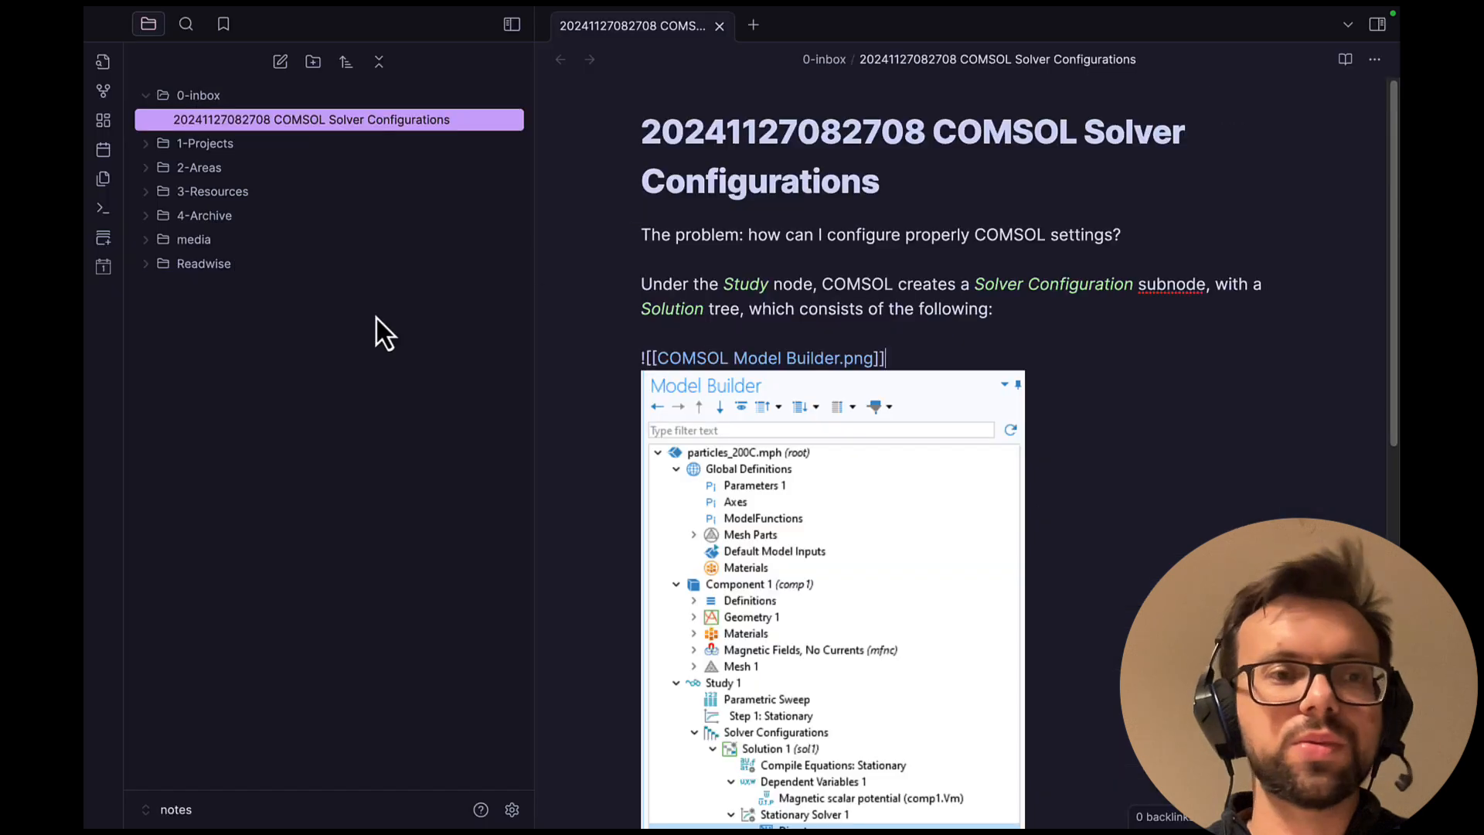
Expand the media folder, find the COMSOL Model Builder image among the attachments and open it.
left_click(146, 244)
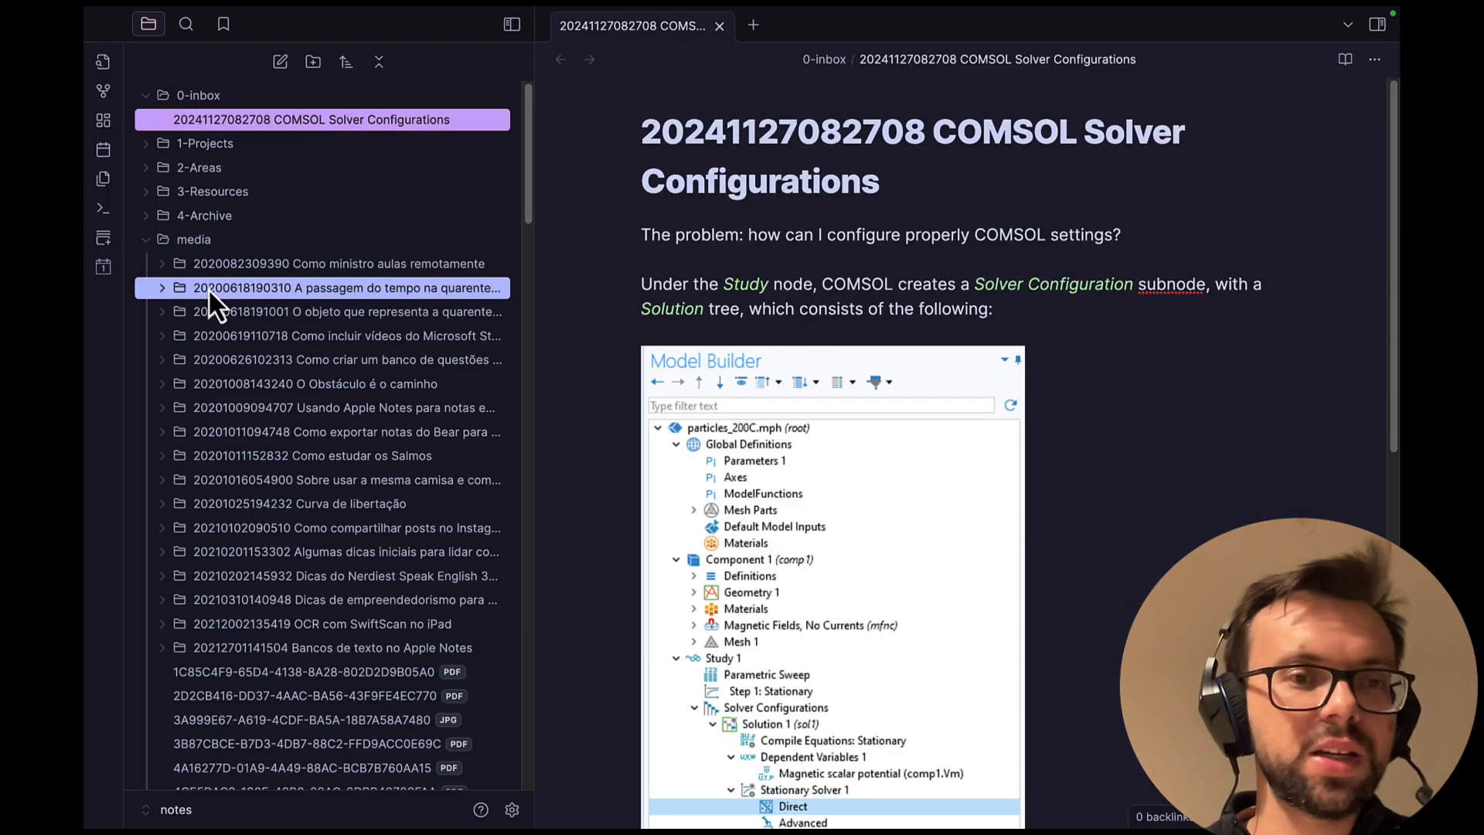
scroll(243, 368, "down", 15)
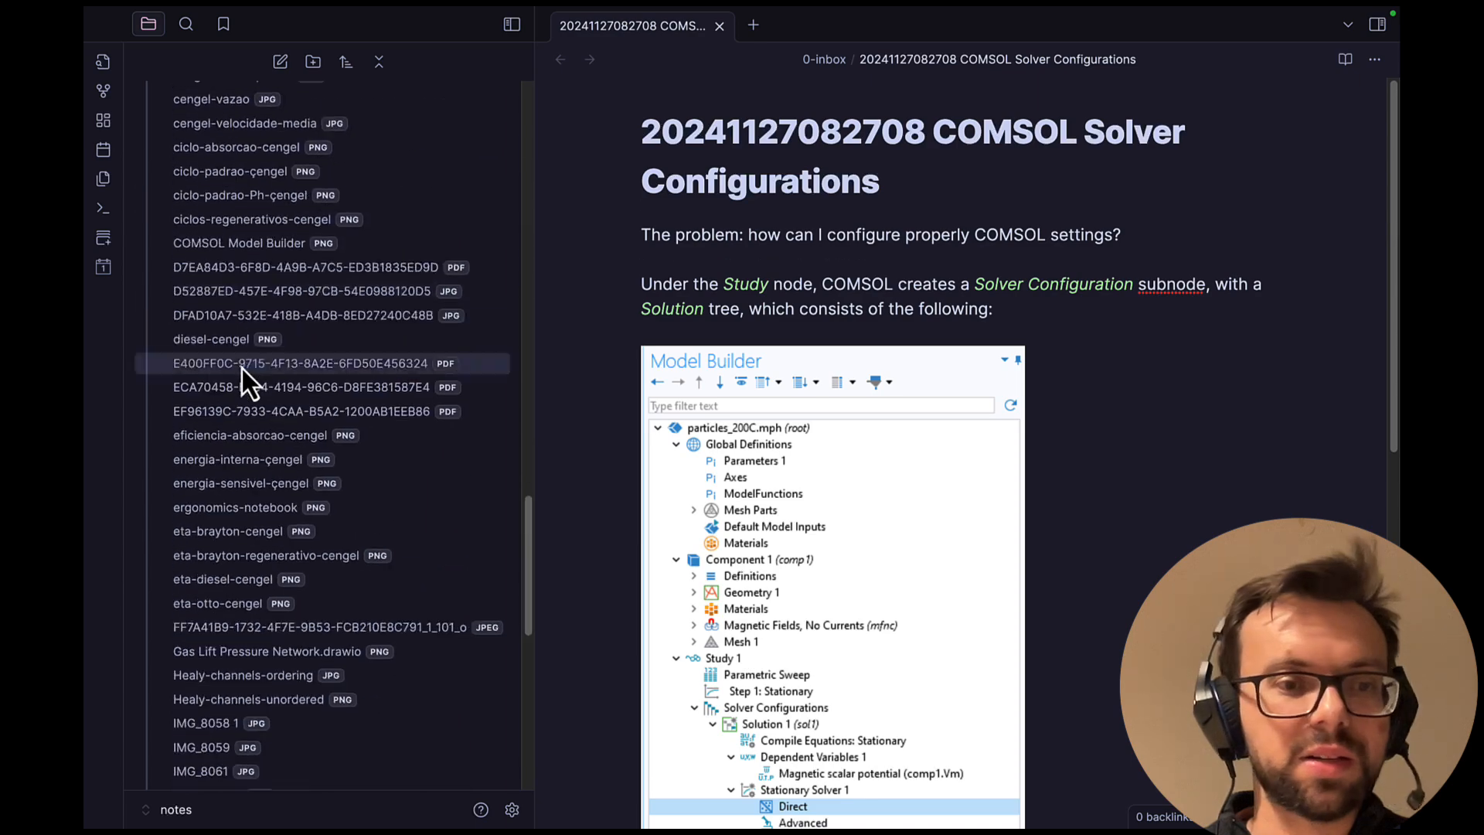
scroll(242, 368, "down", 6)
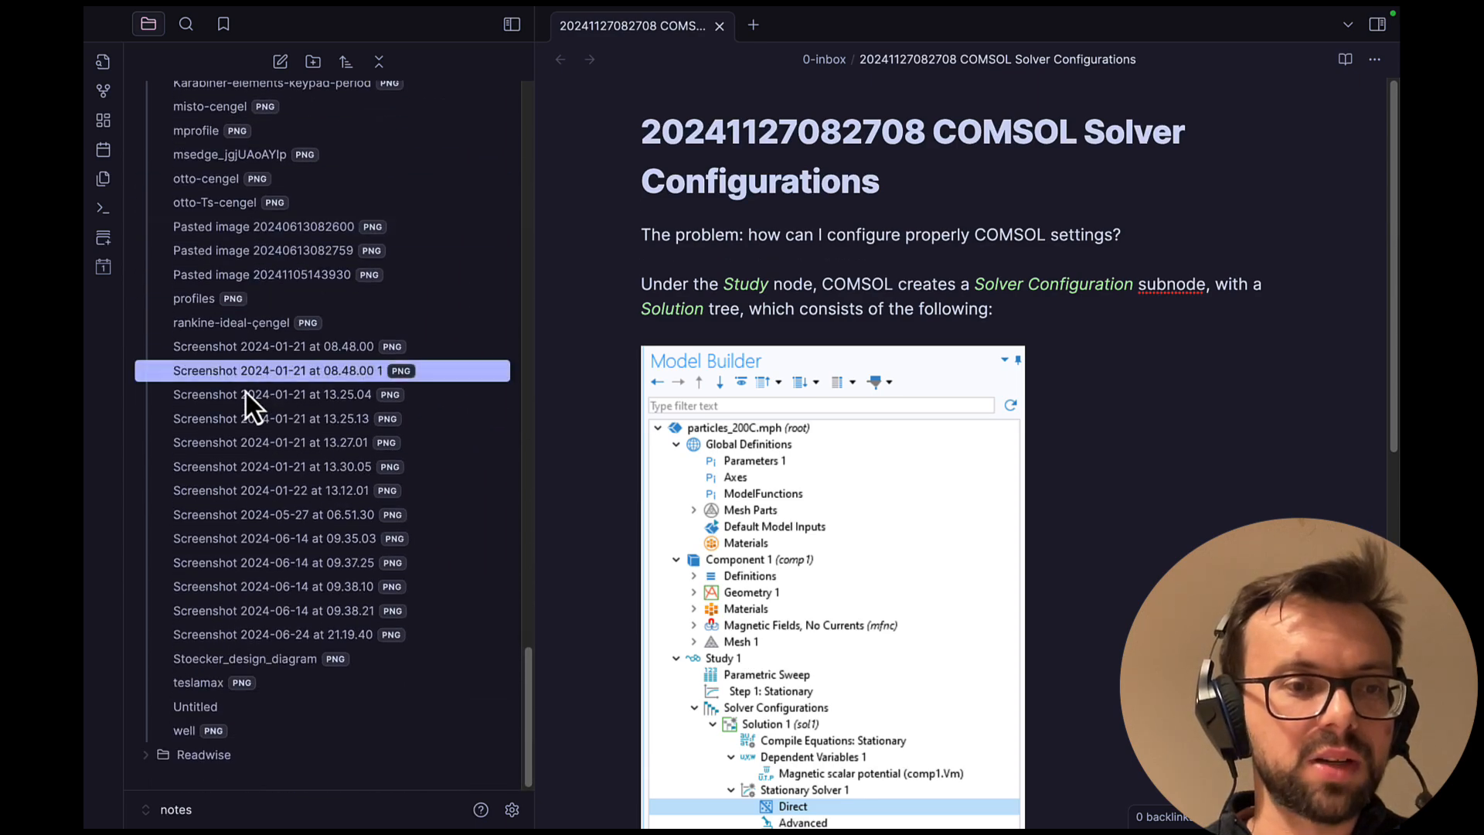
scroll(256, 434, "up", 12)
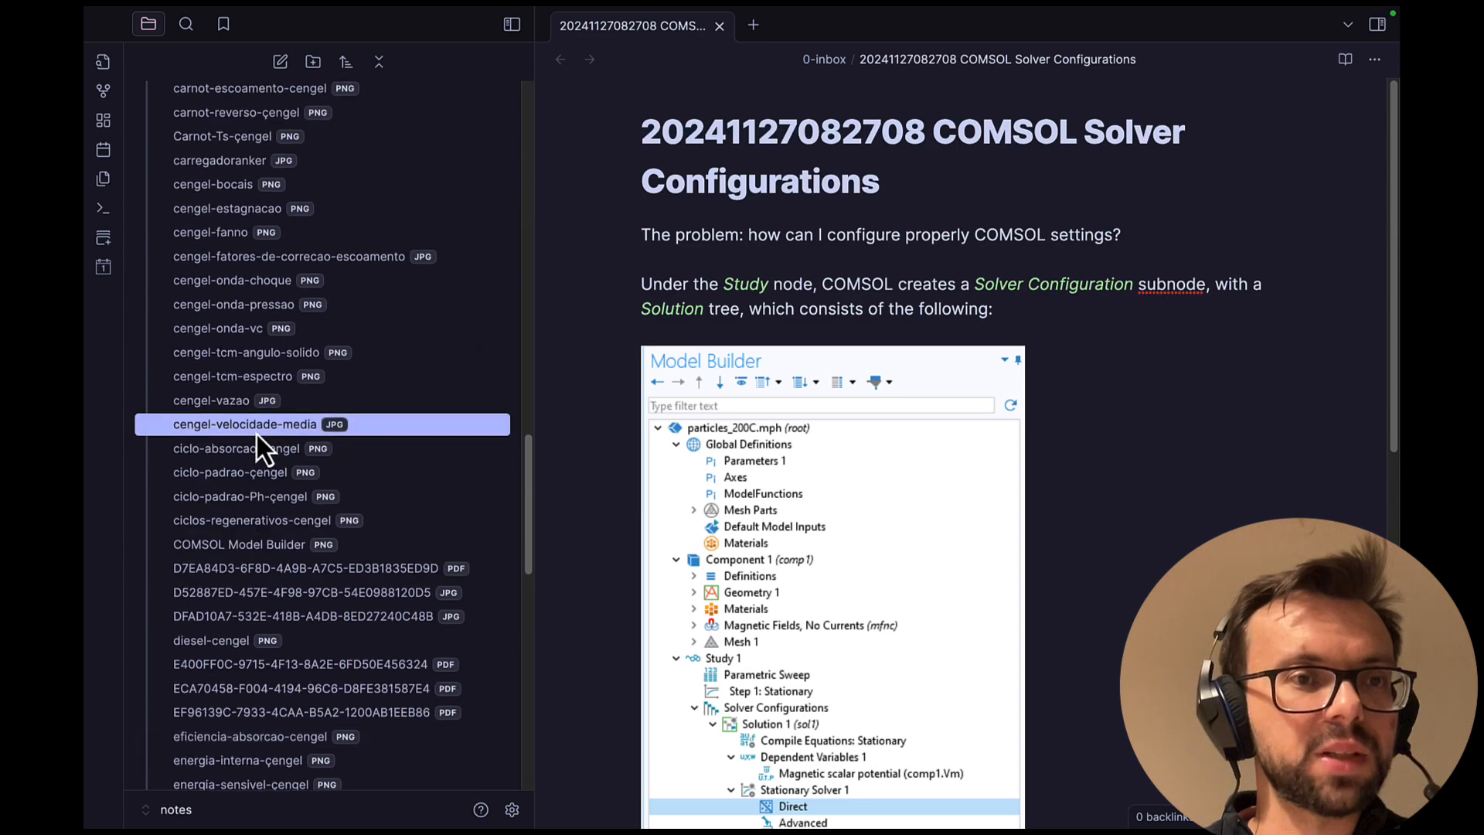
scroll(257, 433, "up", 3)
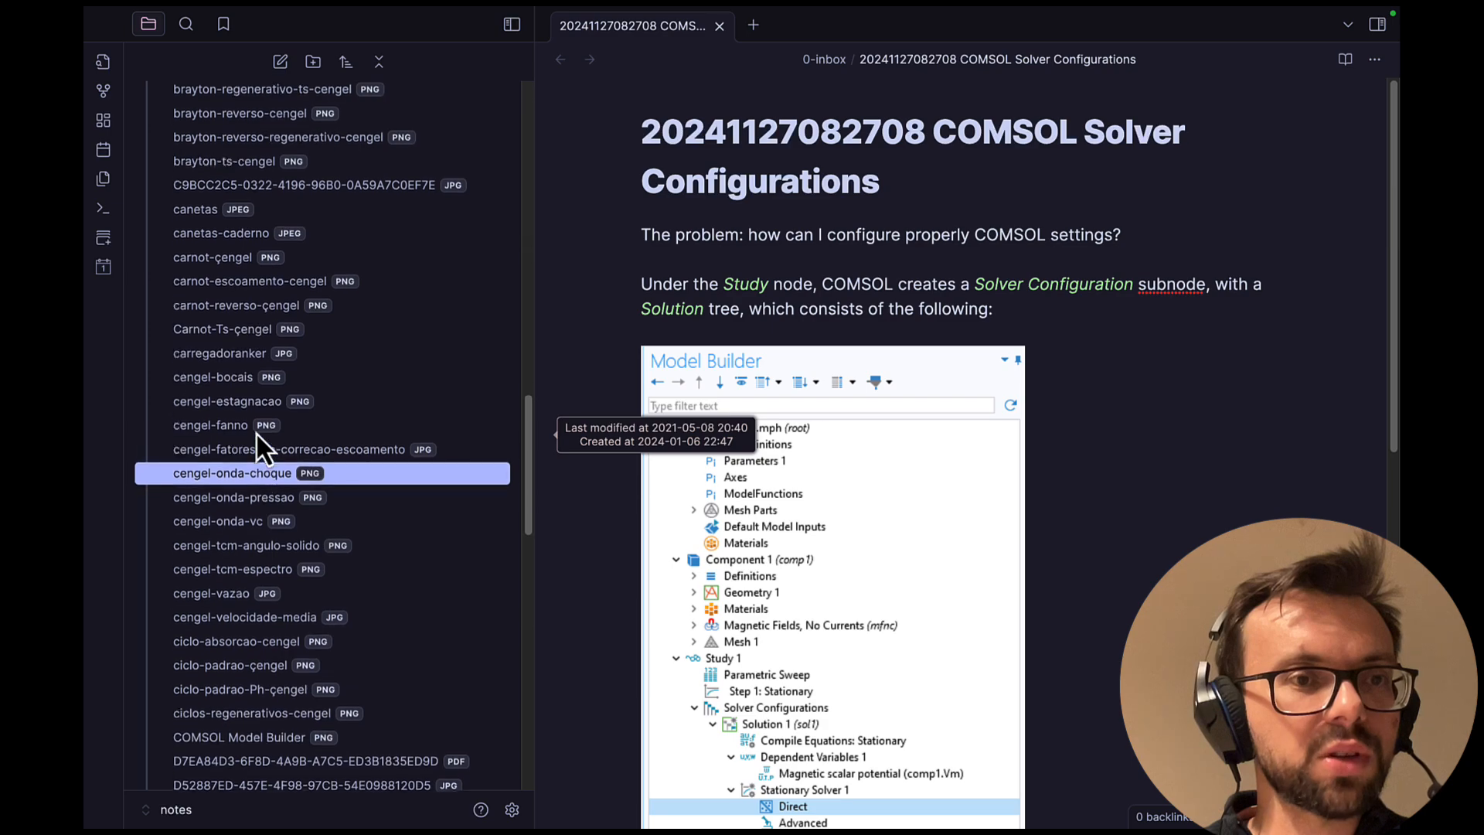
scroll(257, 433, "up", 10)
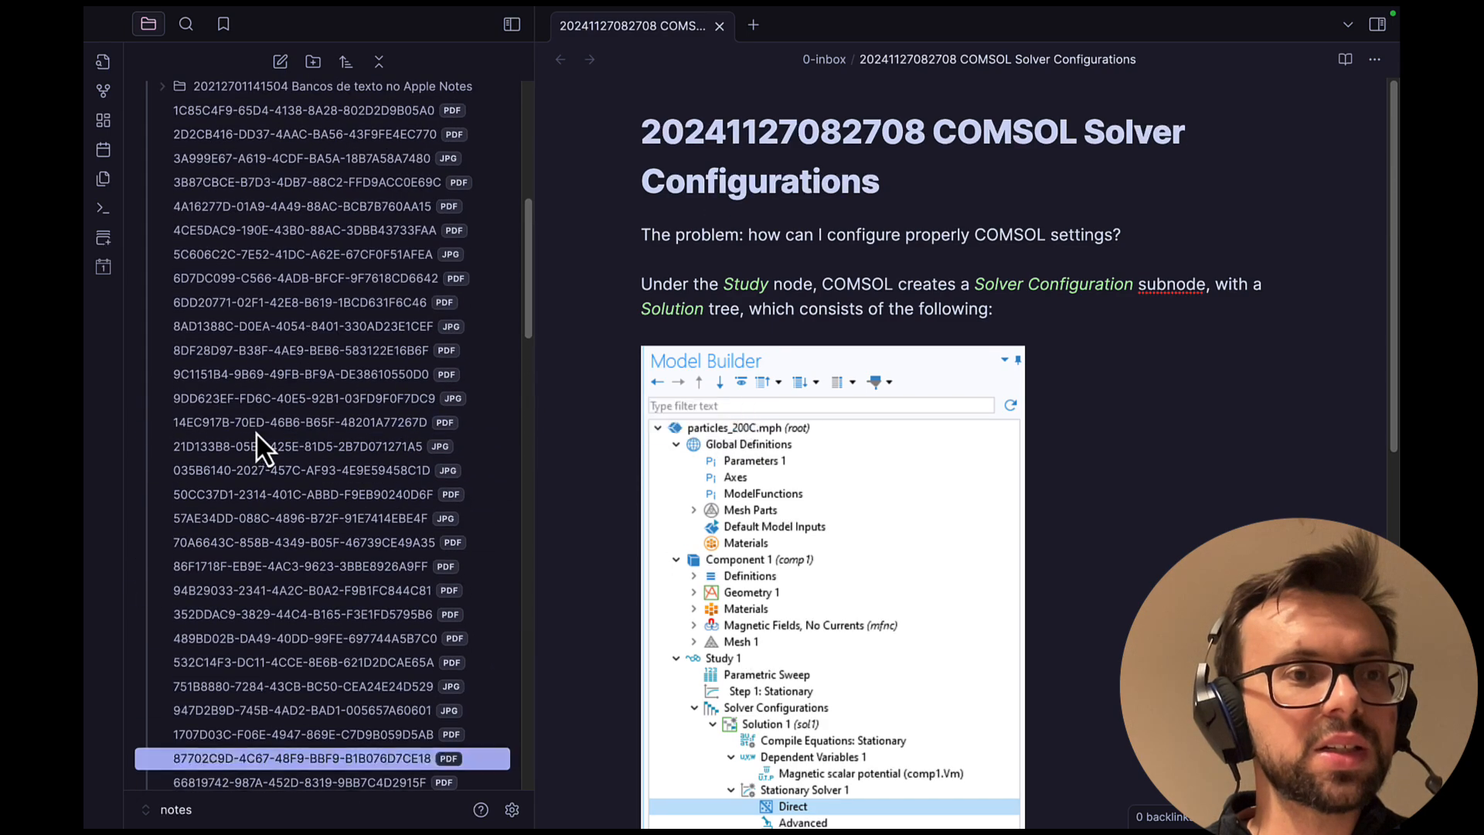
scroll(256, 434, "up", 10)
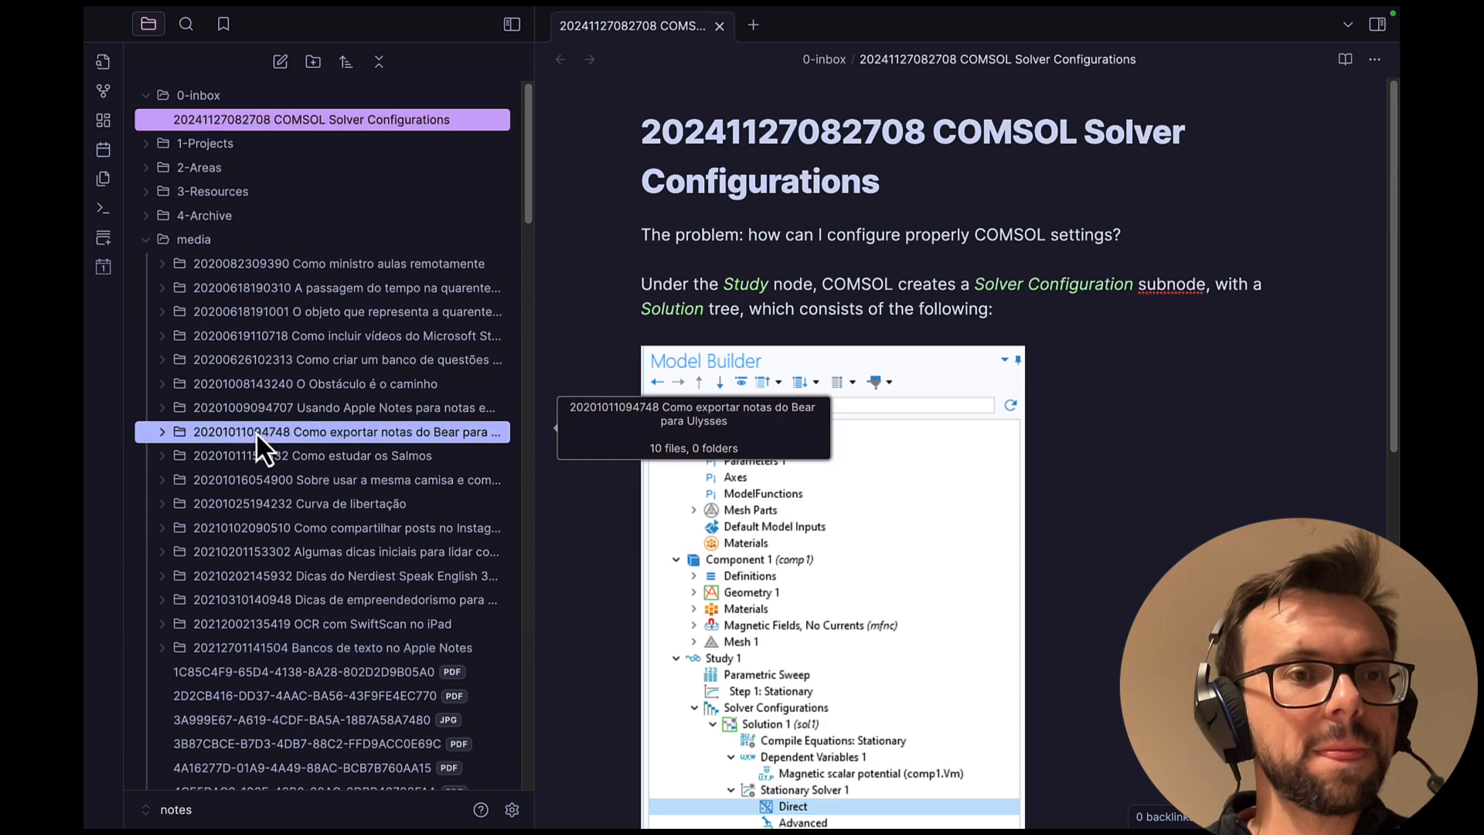
scroll(257, 433, "down", 20)
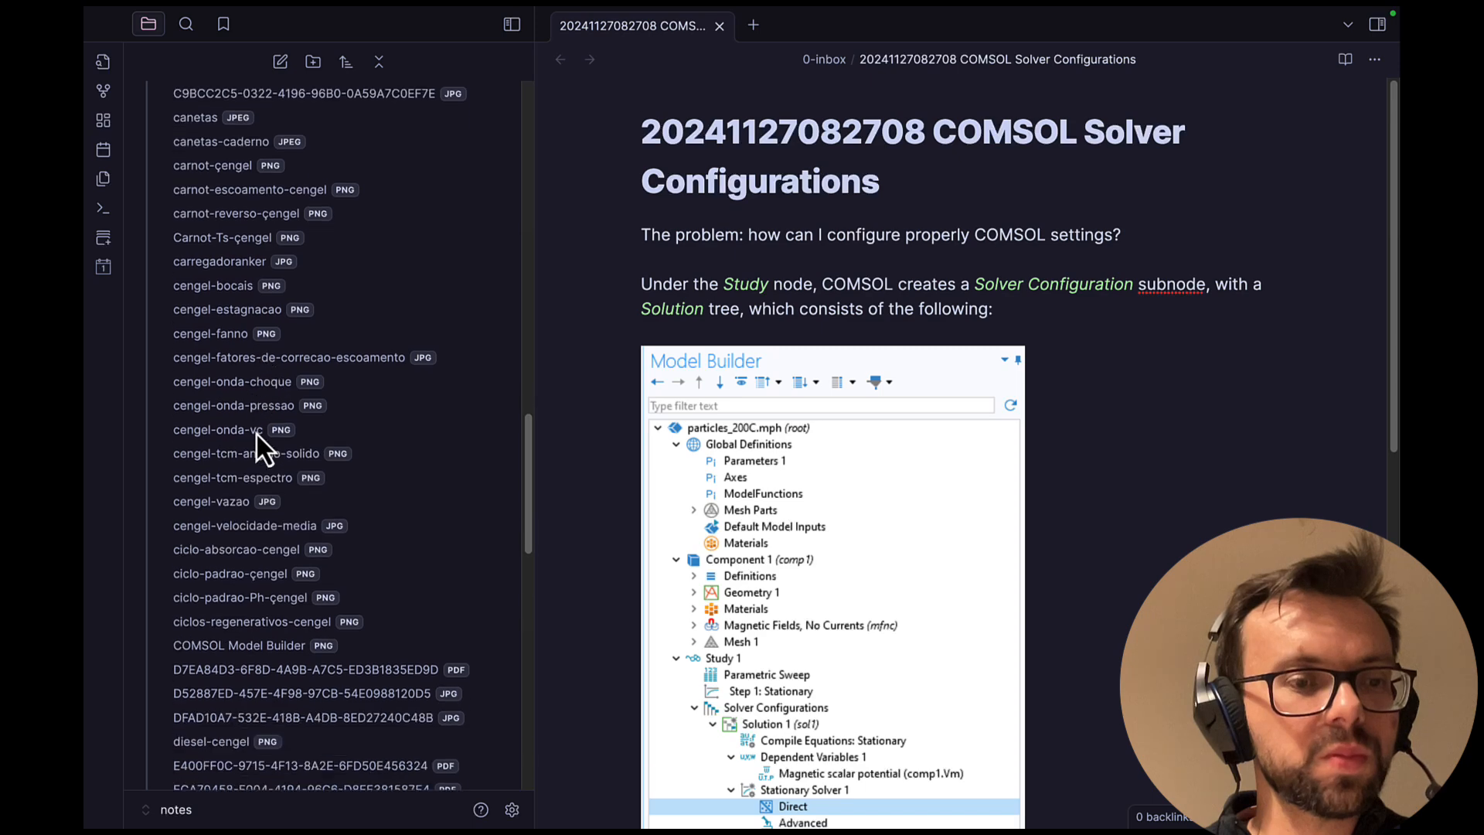
left_click(262, 611)
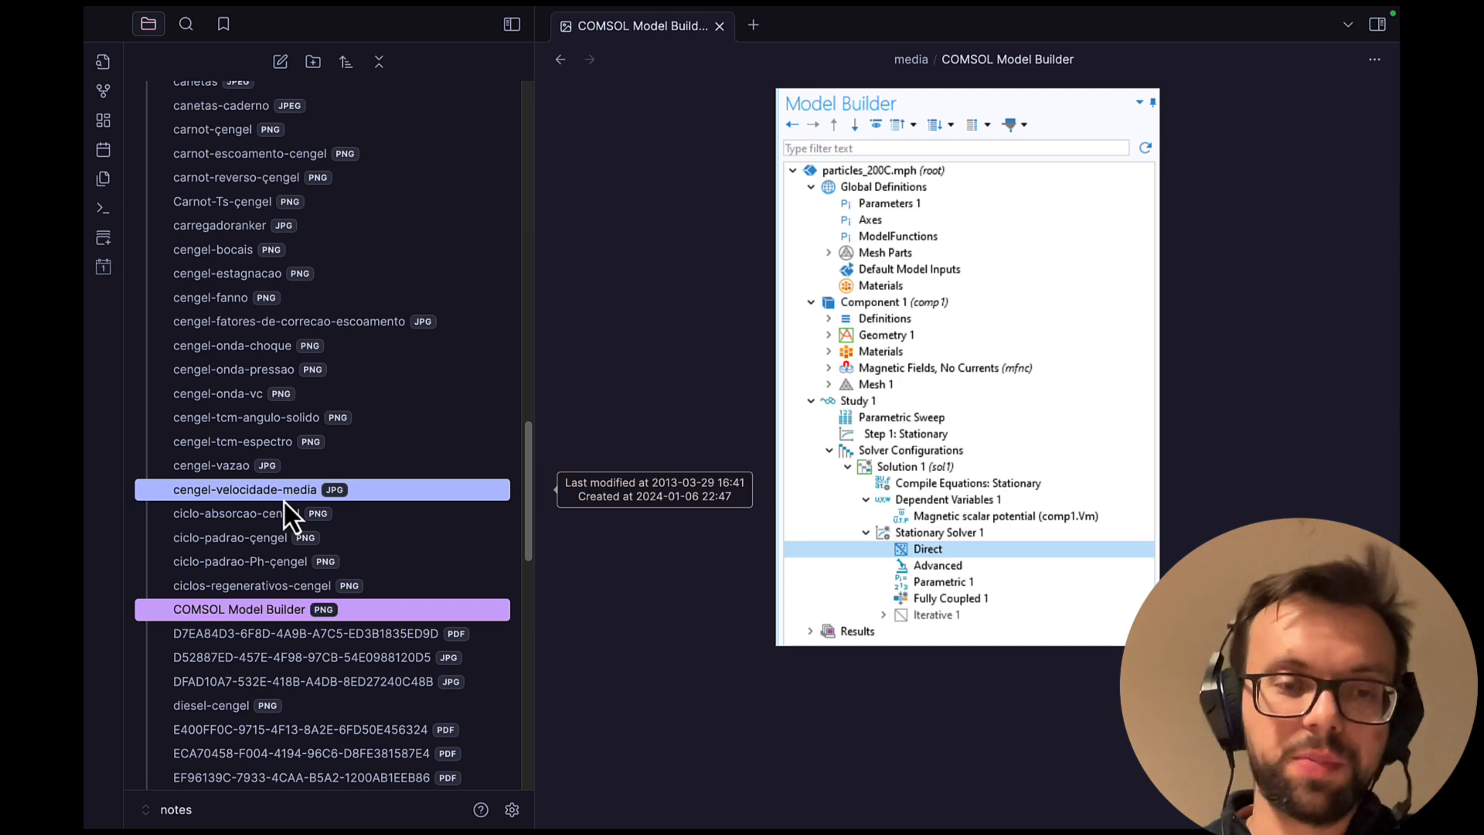
Switch to Finder and browse the Documents folder and its parent iCloud Drive for the notes vault.
scroll(285, 503, "up", 20)
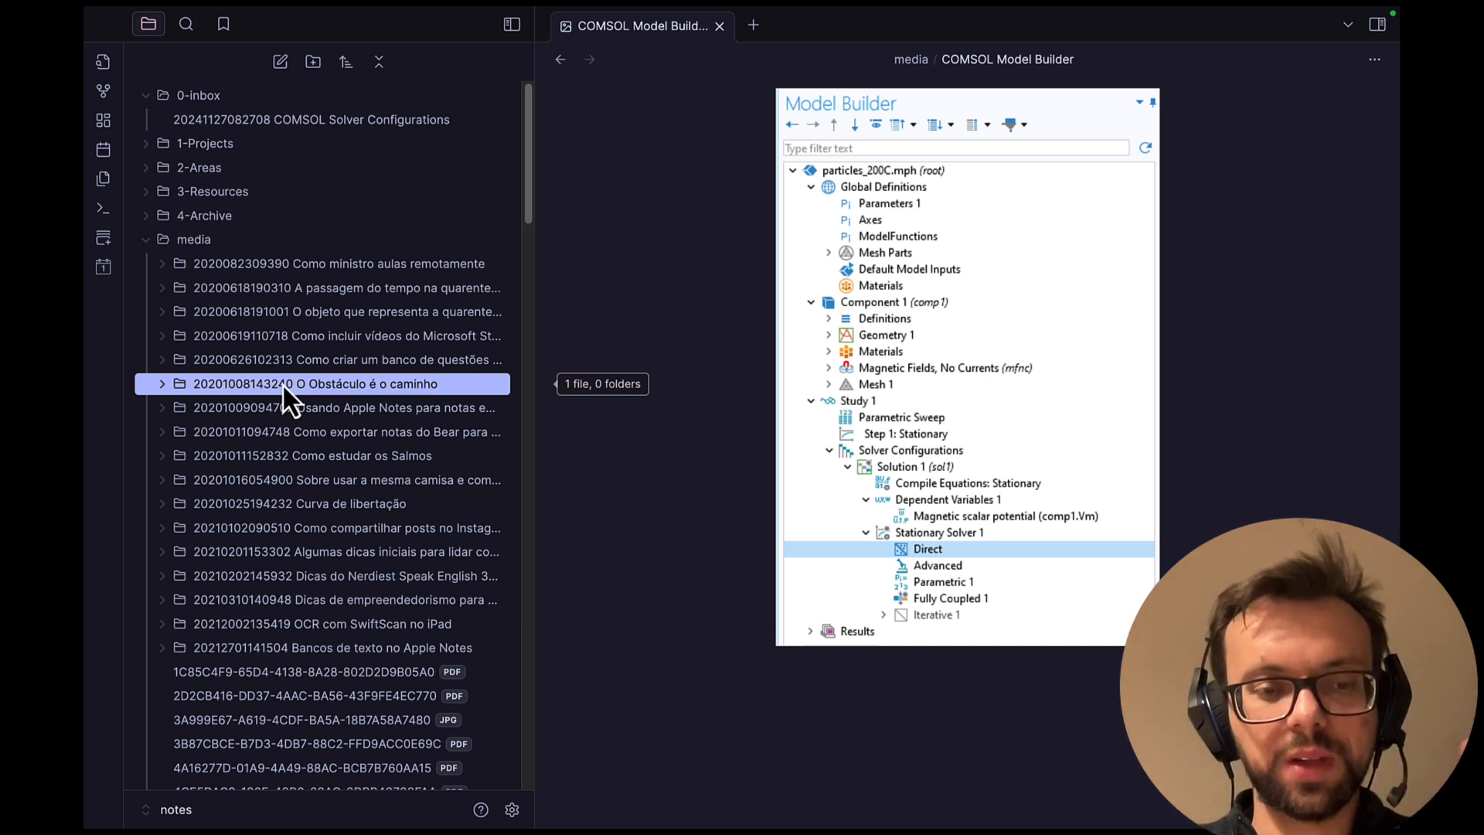
key("super+Tab")
key("super+Tab")
key("super+Tab")
key("super+Tab")
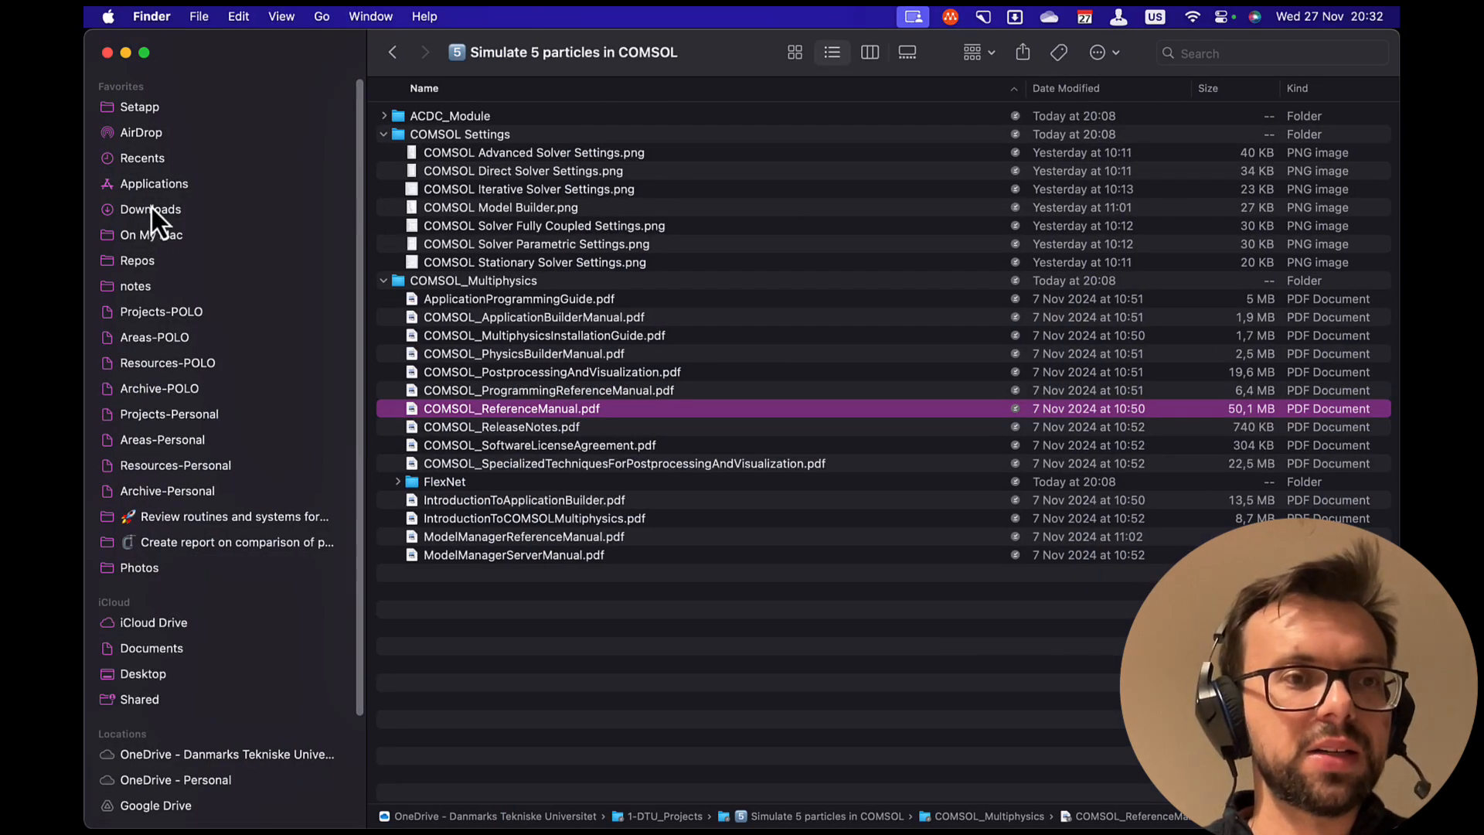
left_click(155, 650)
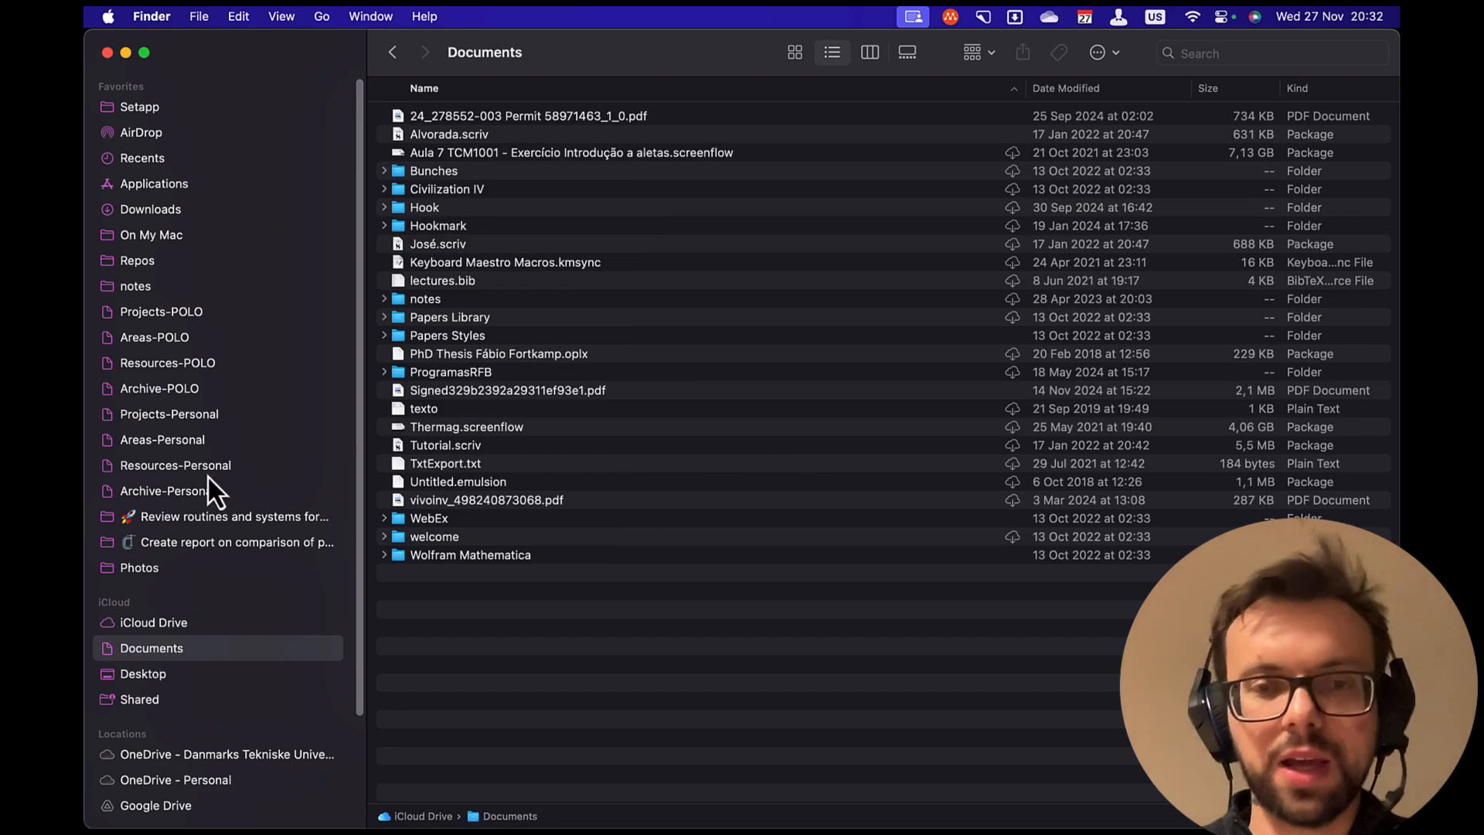
key("super+Up")
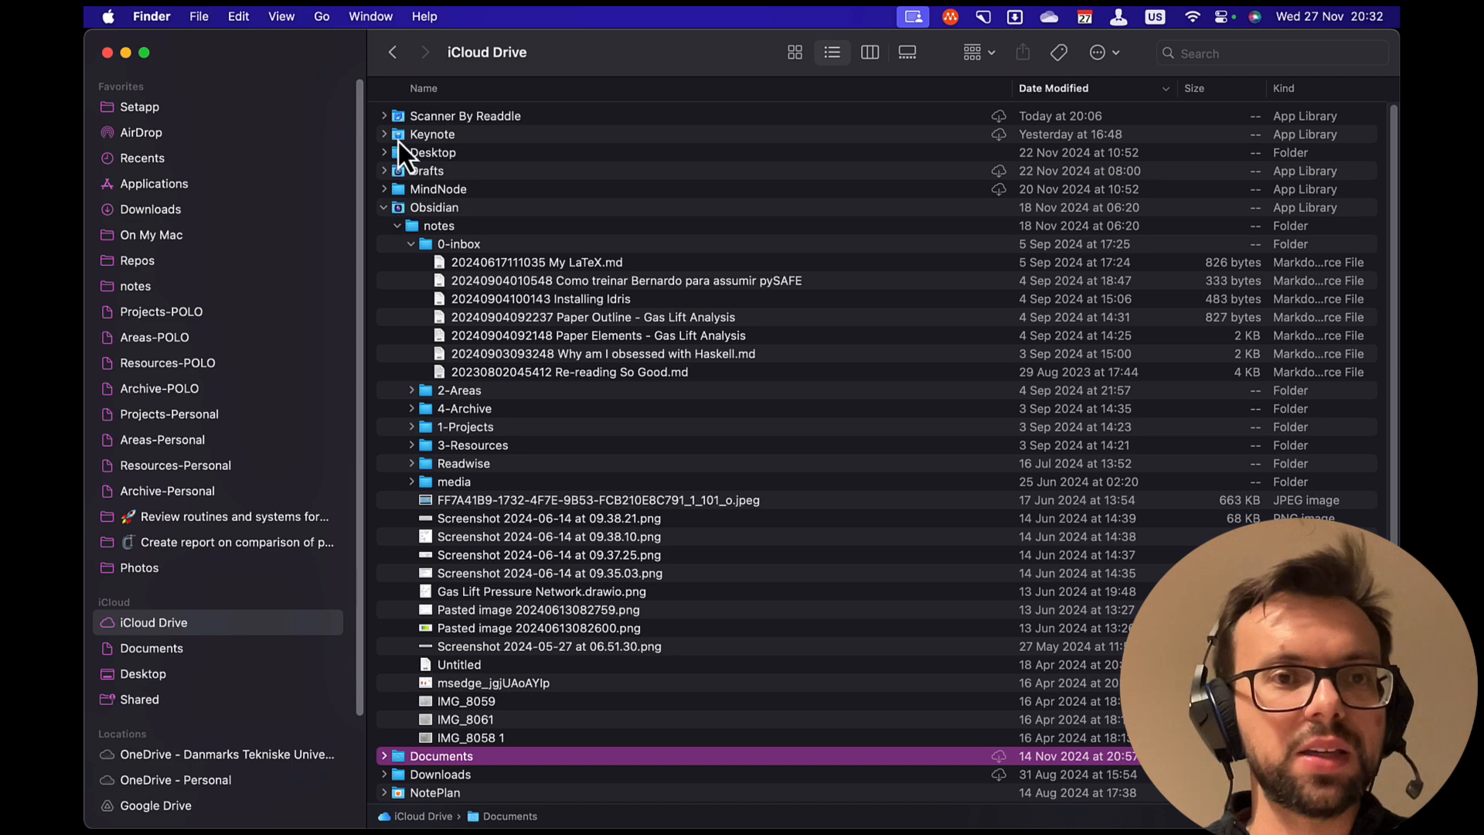
Go to the home folder and select the expanded notes folder containing the 0-inbox note.
left_click(323, 20)
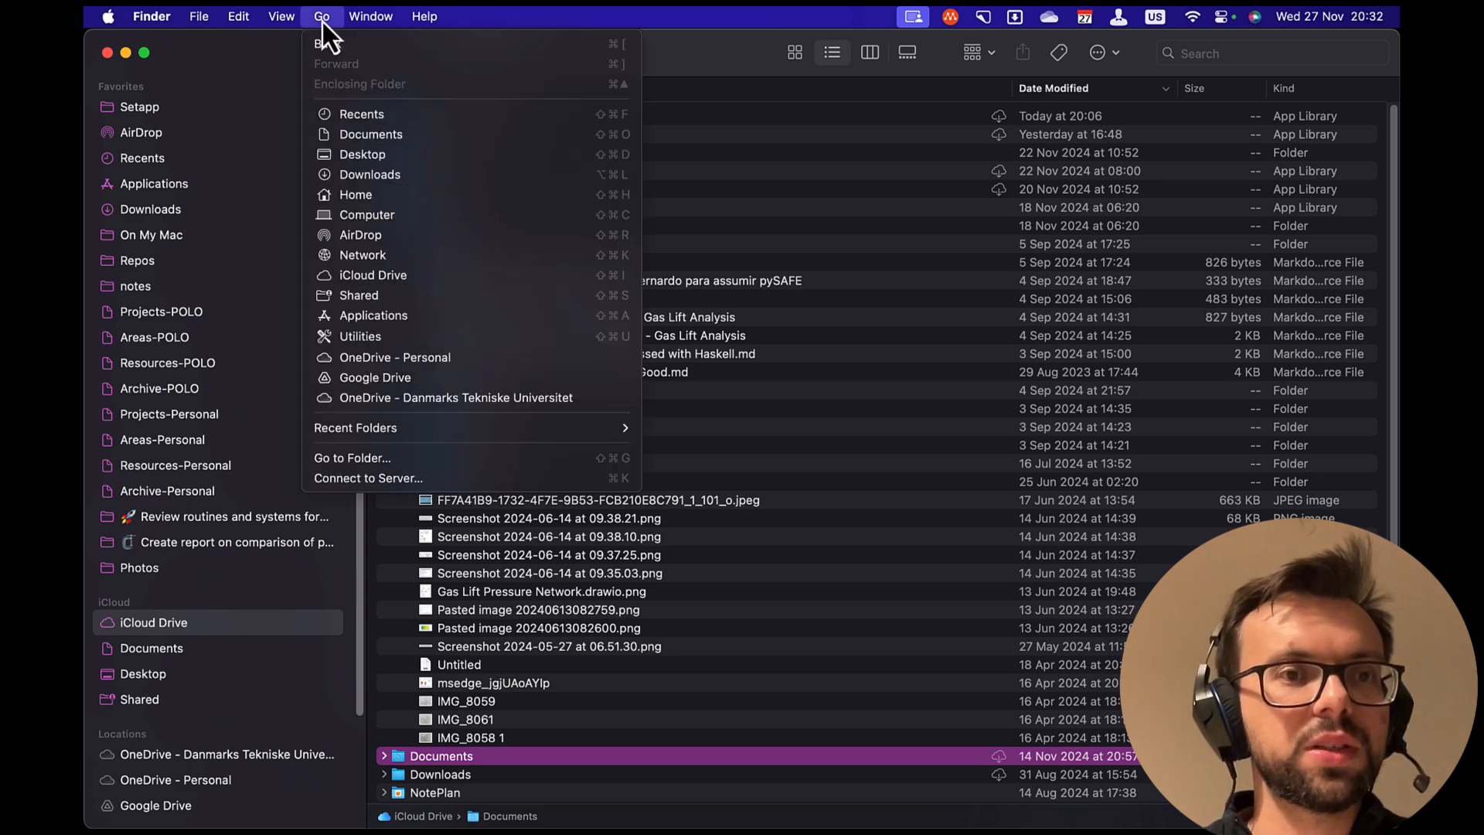
key("Escape")
key("shift+super+h")
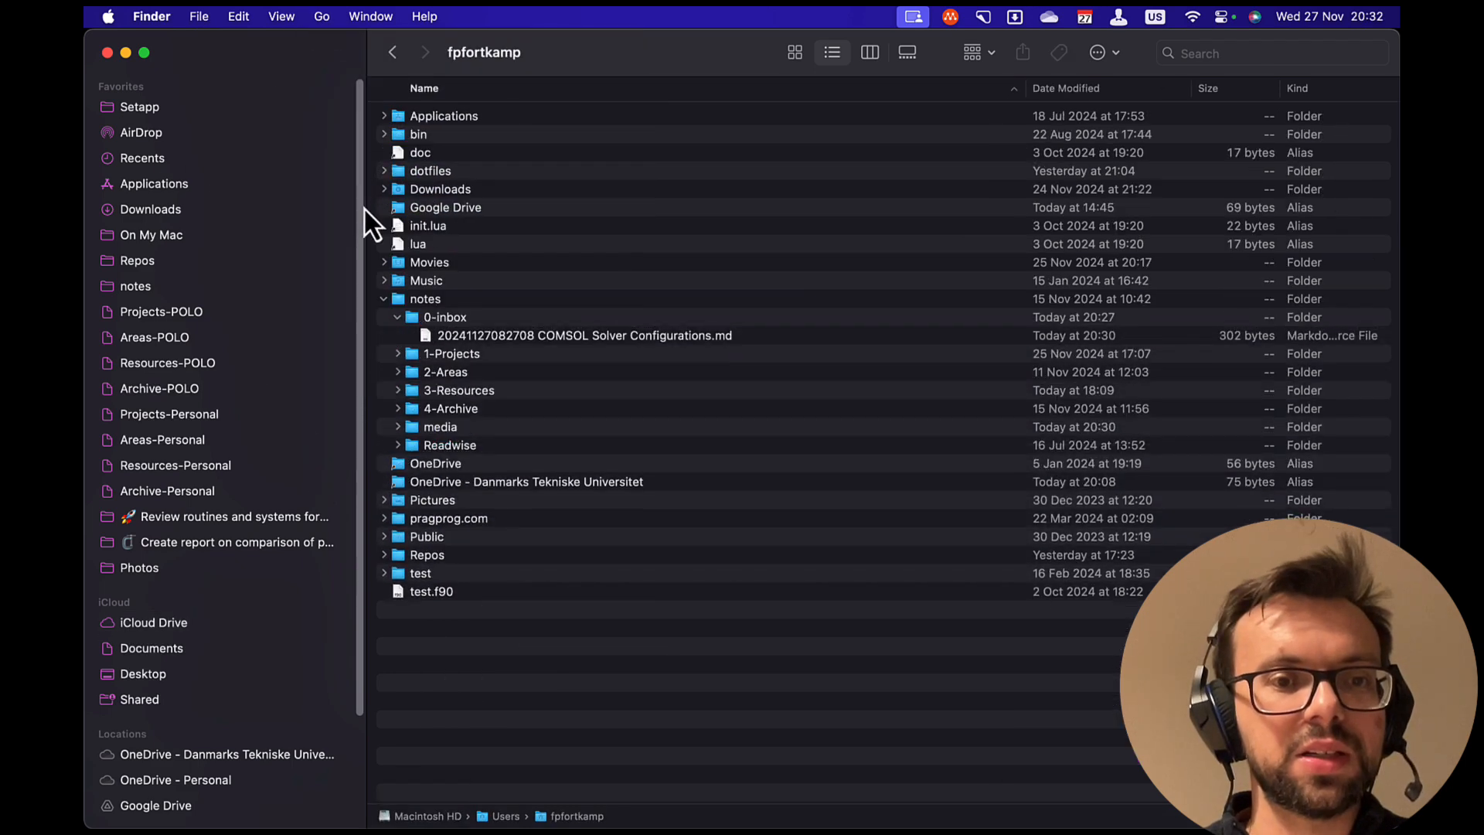
left_click(384, 299)
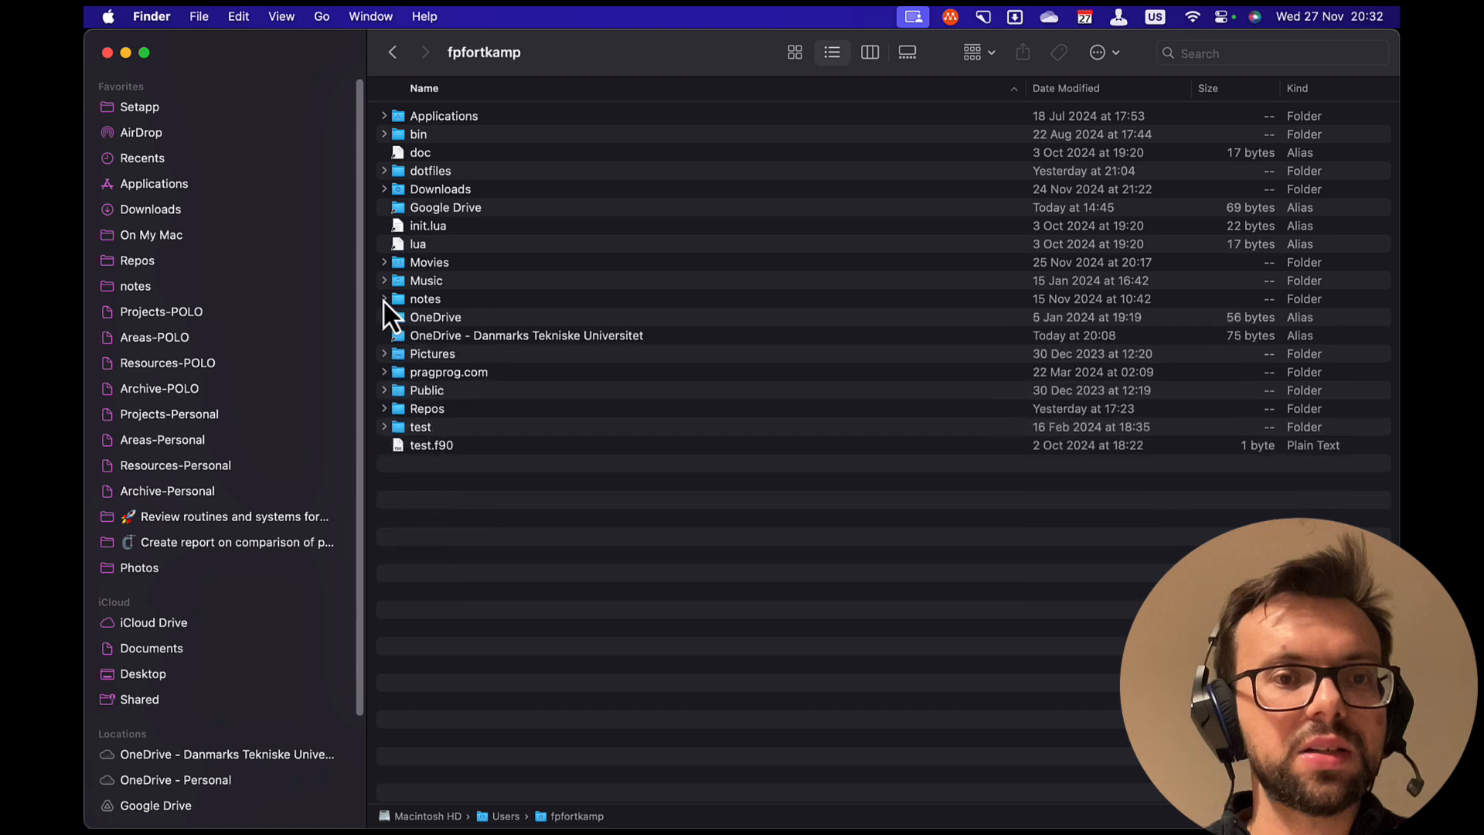
left_click(384, 300)
left_click(431, 299)
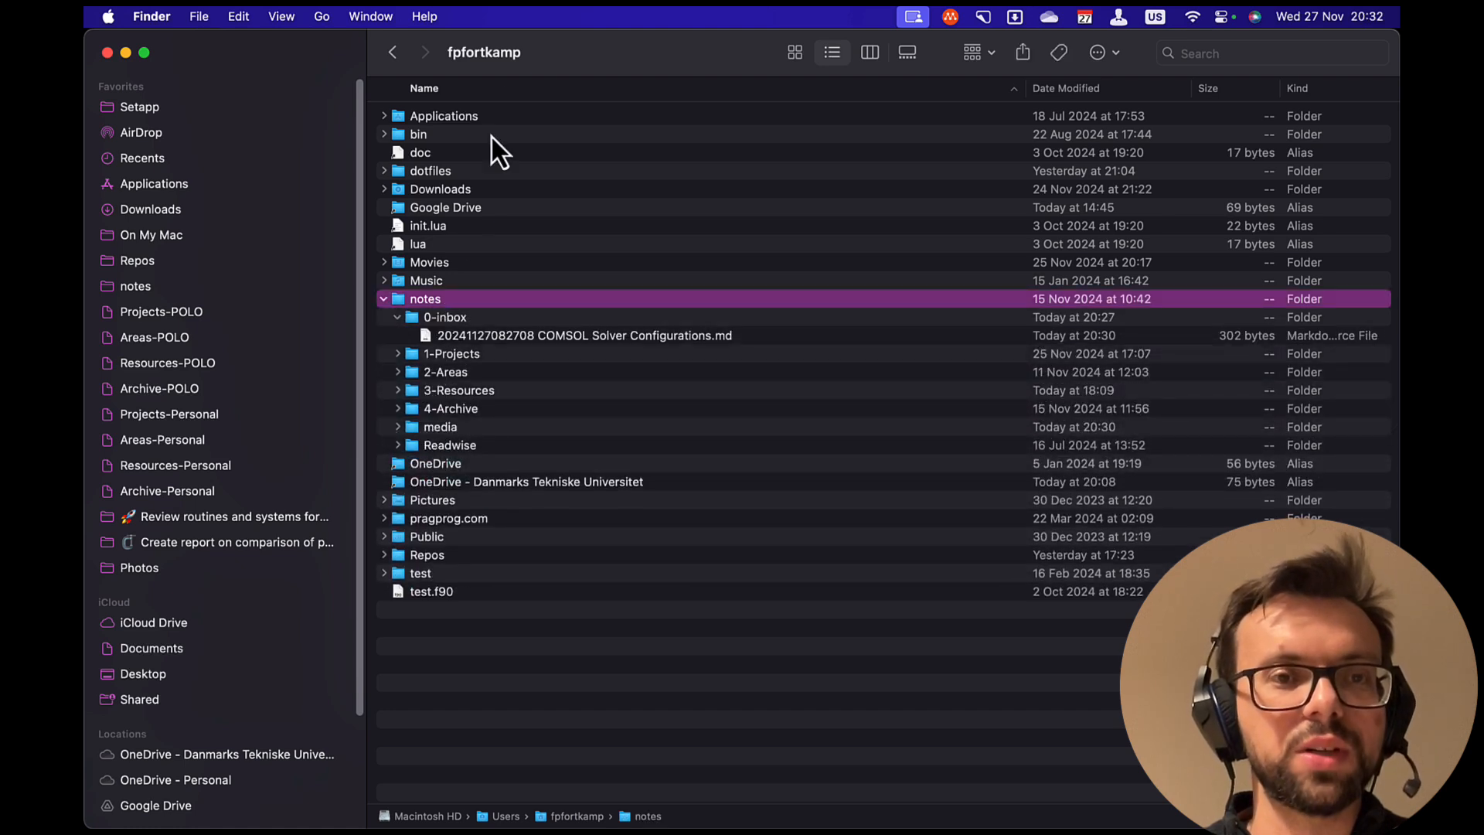
Open the COMSOL Solver Configurations.md note in Visual Studio Code - Insiders, highlight the COMSOL Model Builder.png link text, and close the window.
right_click(597, 342)
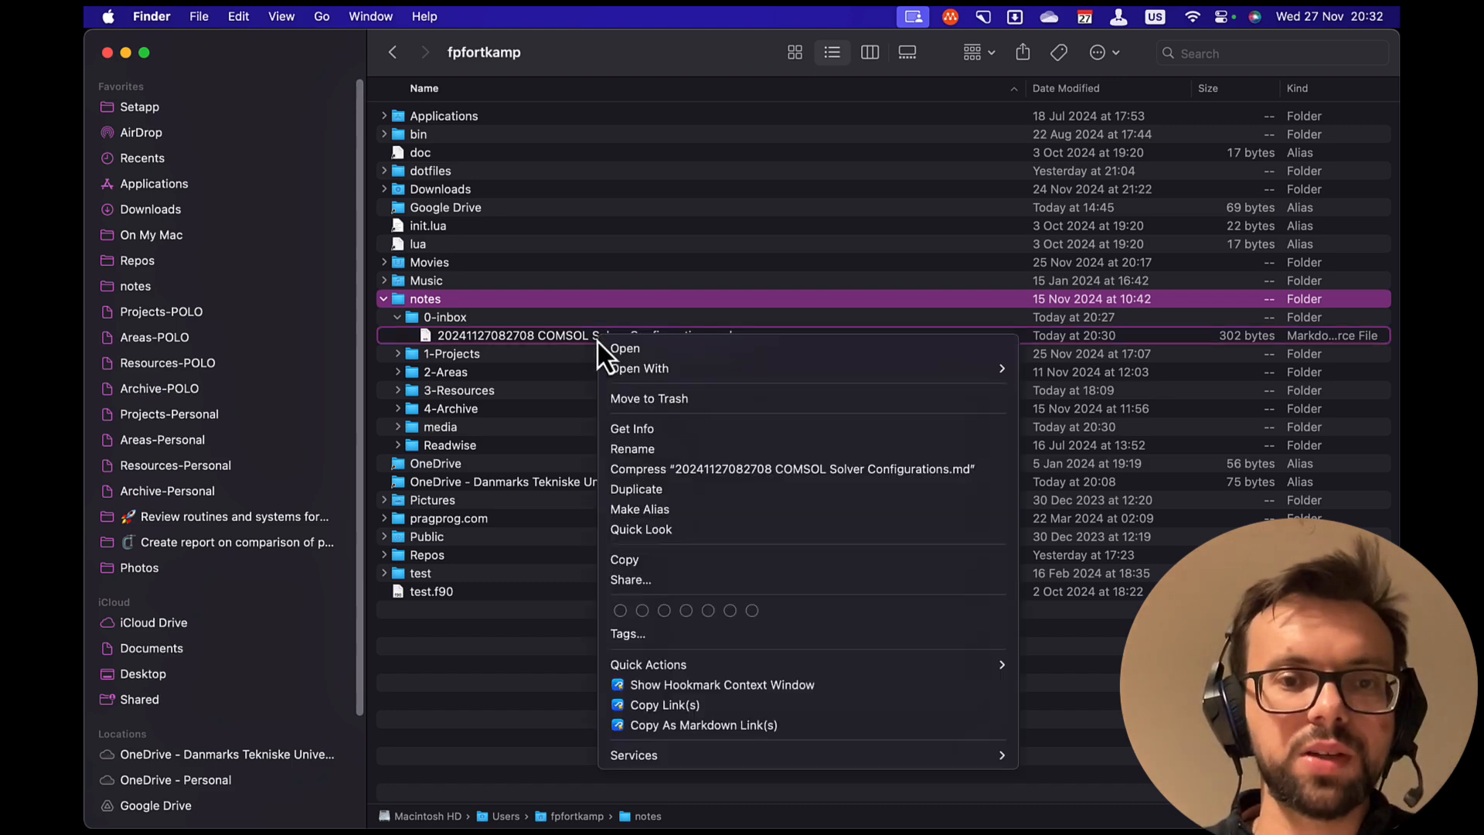
mouse_move(837, 377)
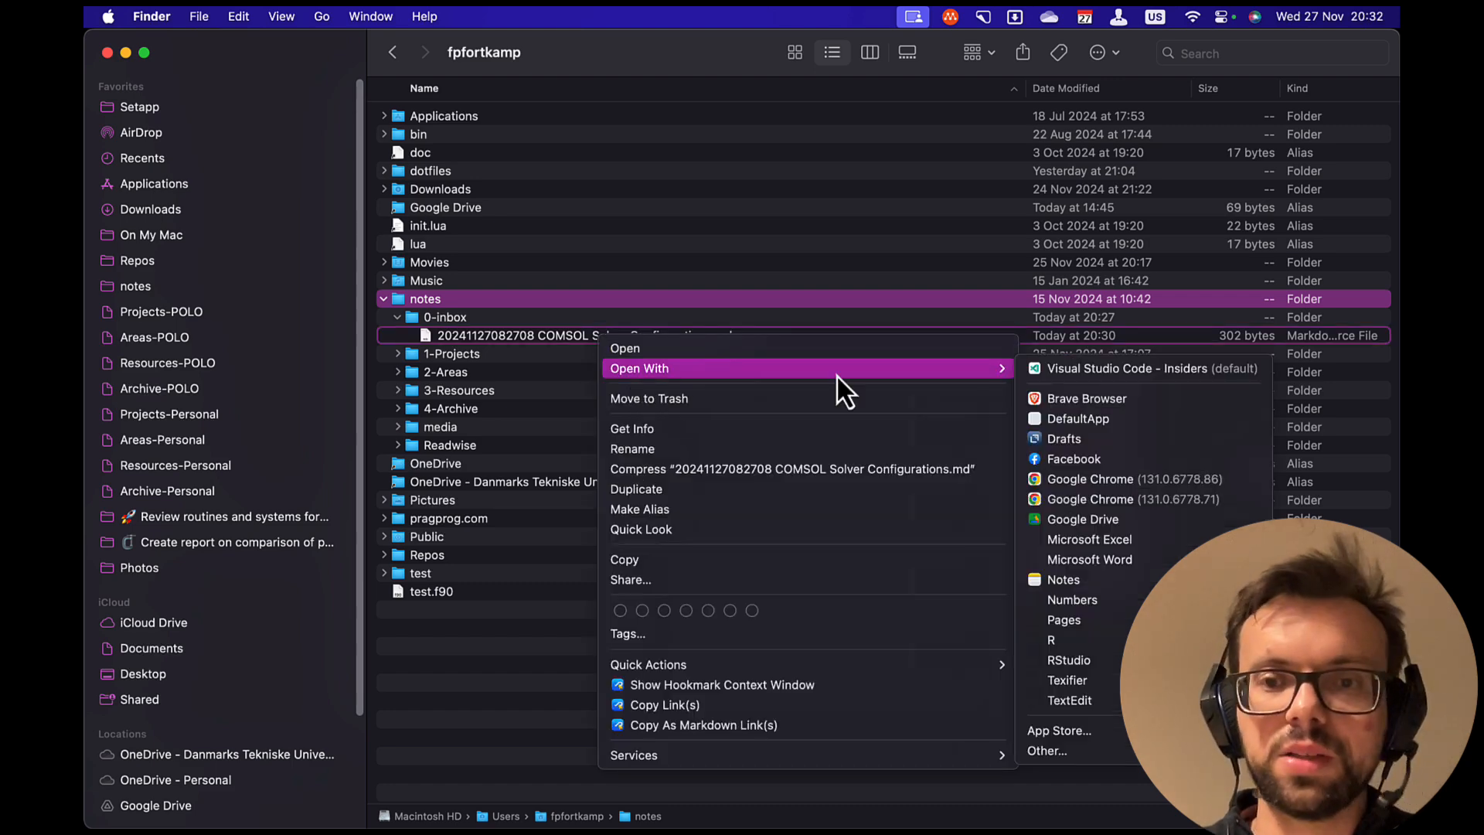
left_click(1082, 373)
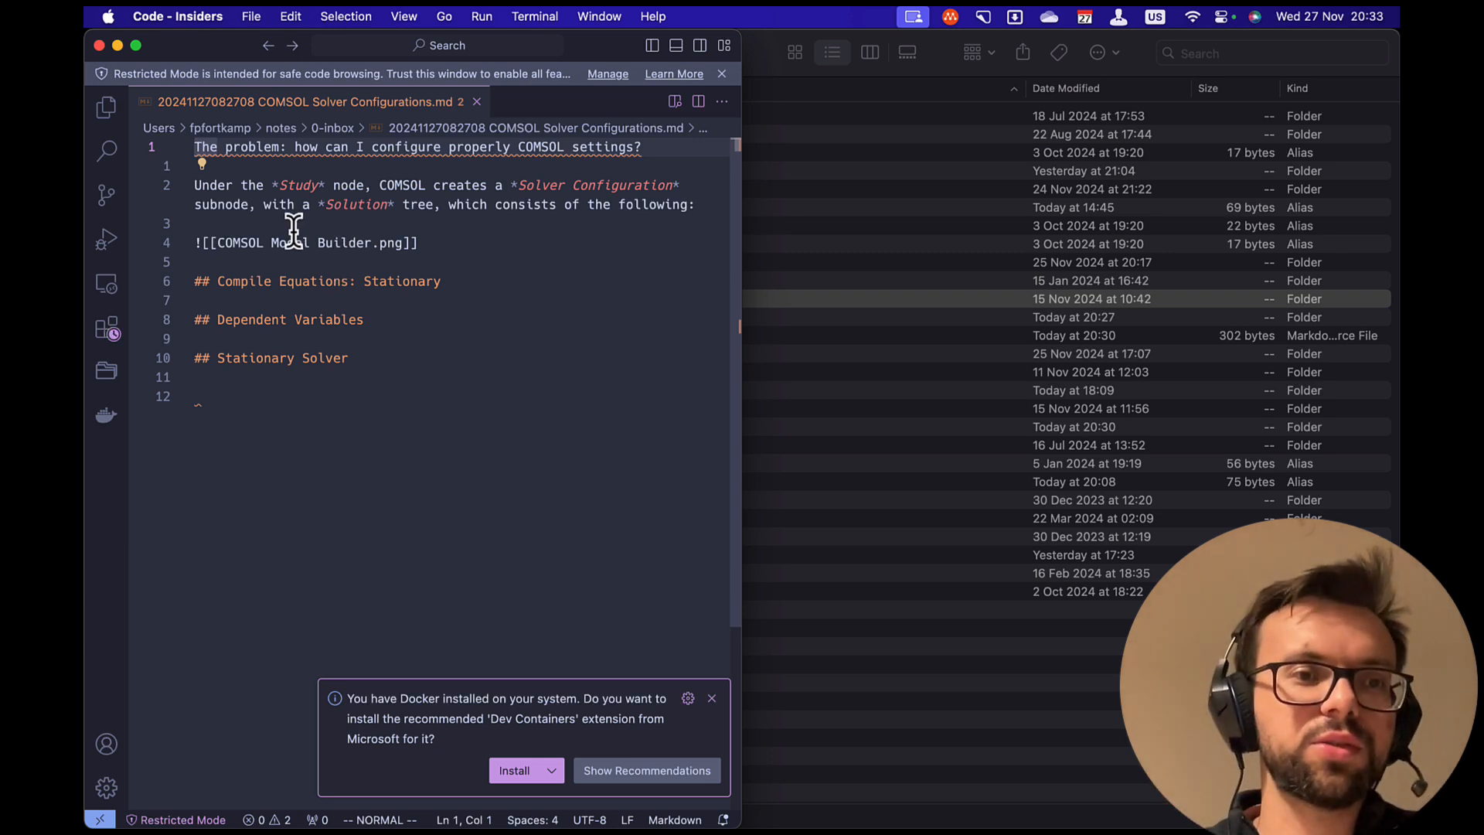
left_click_drag(215, 242, 400, 244)
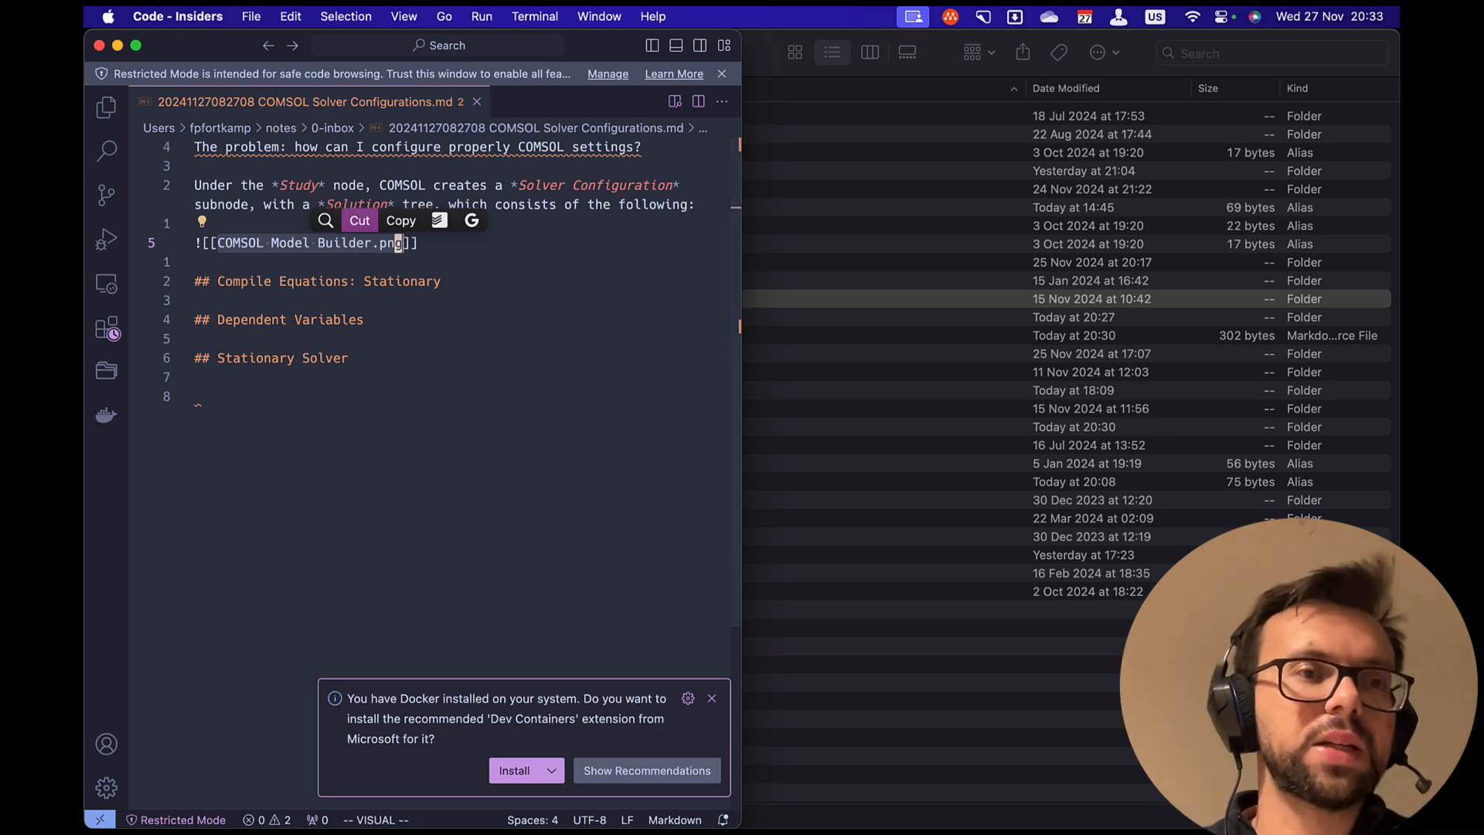
left_click(100, 48)
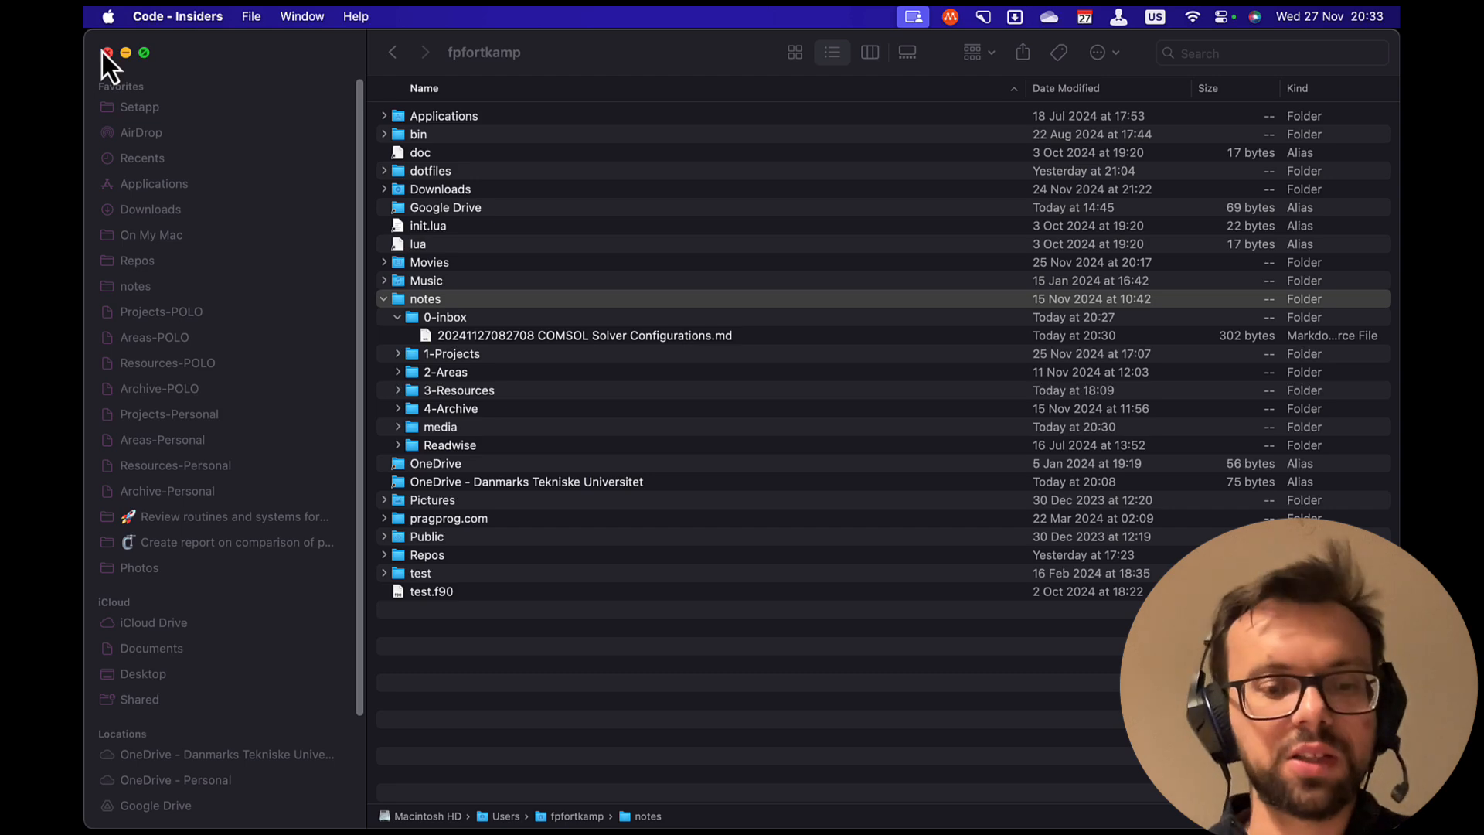
Switch back to Obsidian, open the COMSOL Solver Configurations note and review its embedded image and headings.
key("super+Tab")
key("super+Tab")
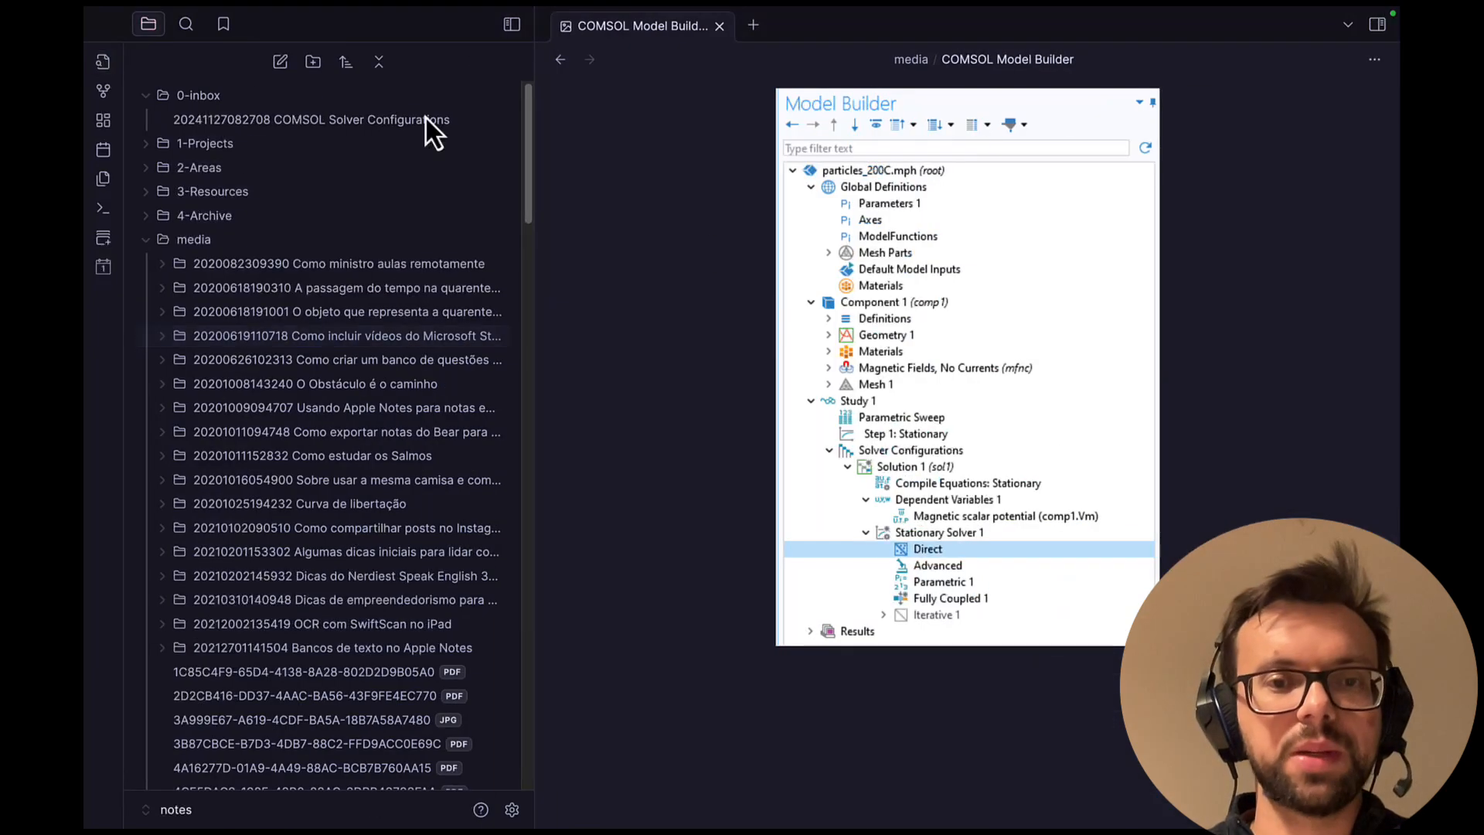
left_click(238, 118)
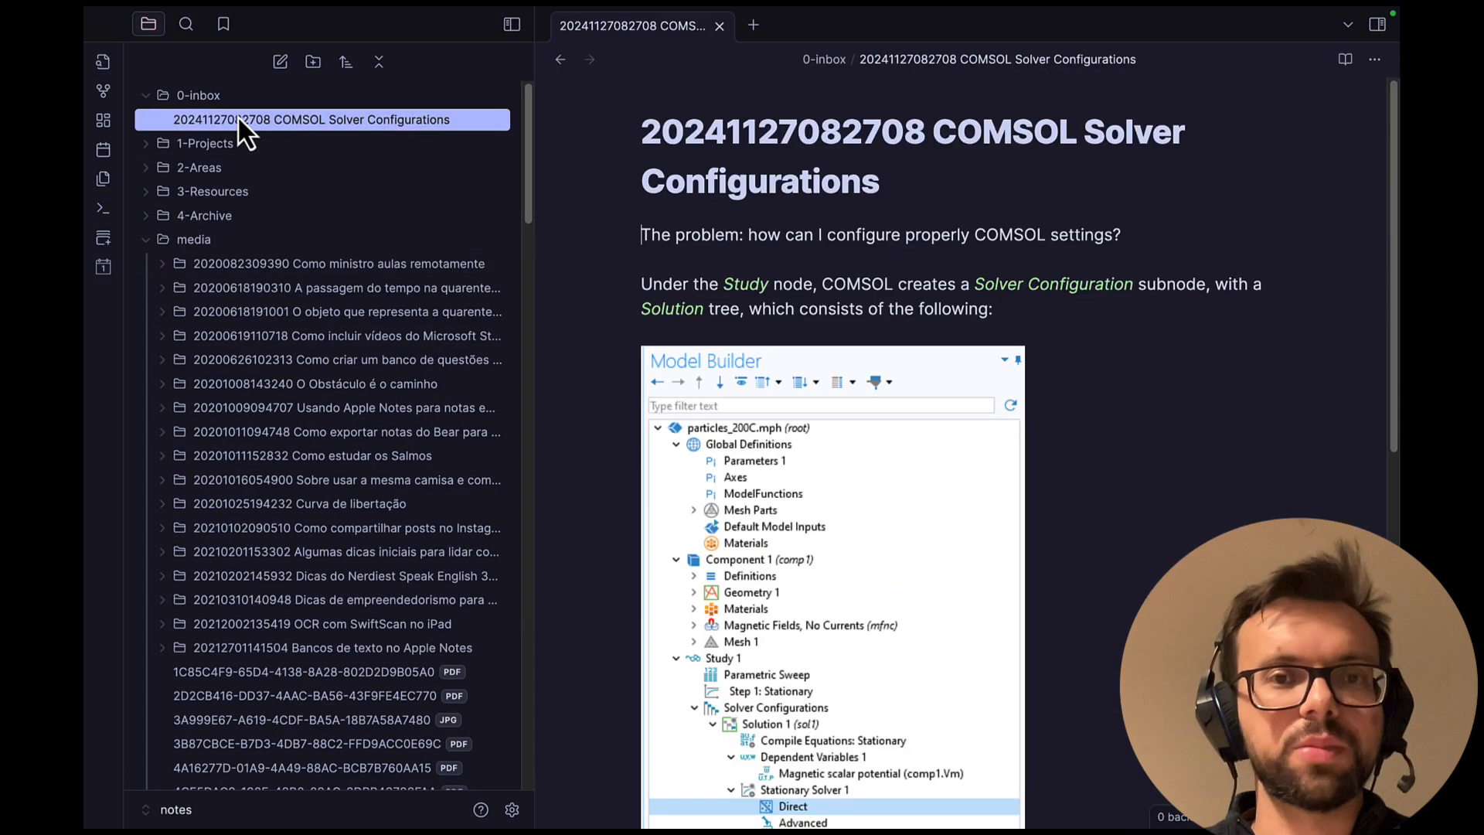
scroll(967, 408, "down", 8)
scroll(967, 410, "up", 3)
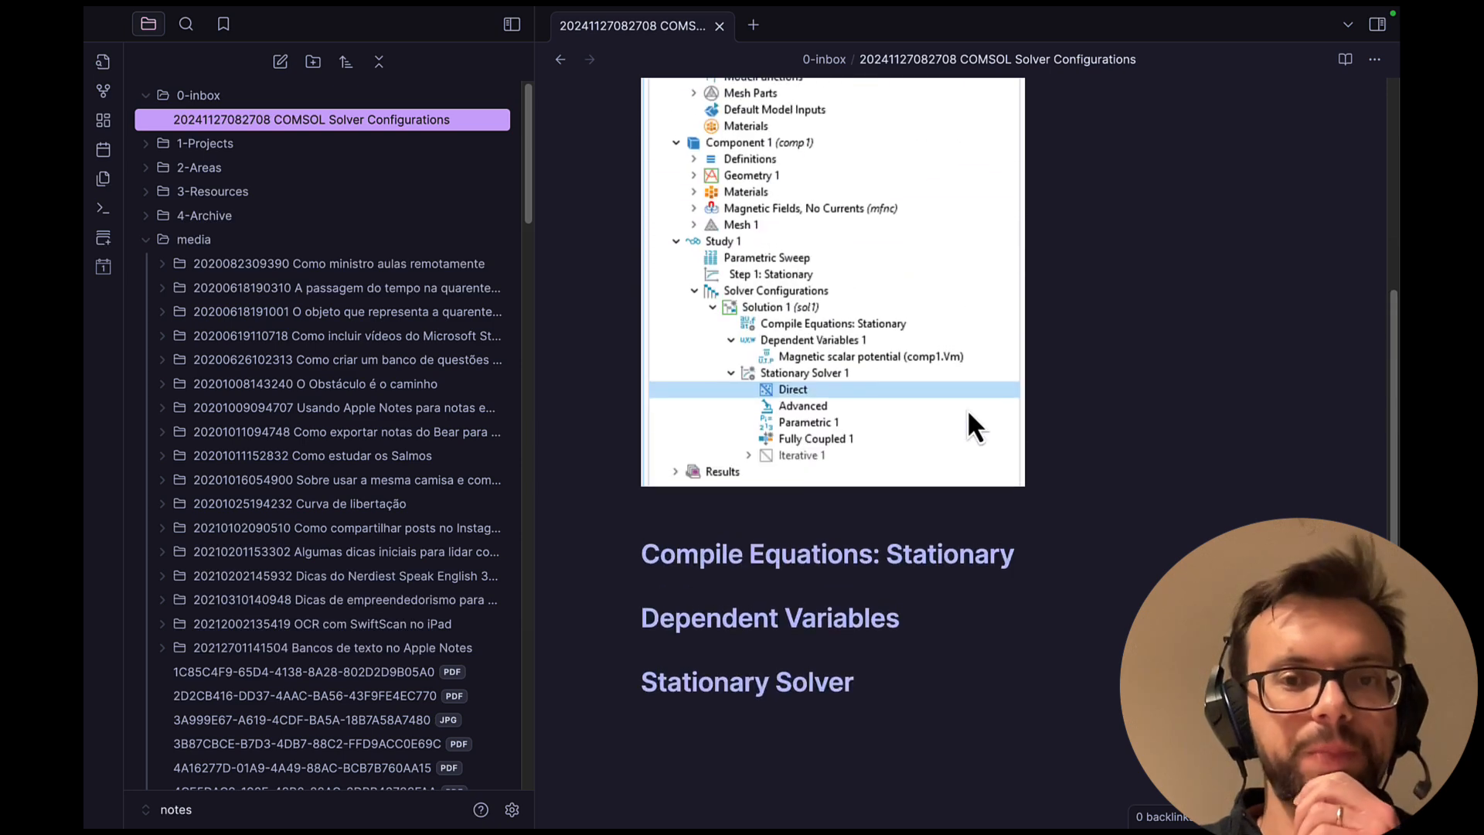
scroll(918, 431, "down", 1)
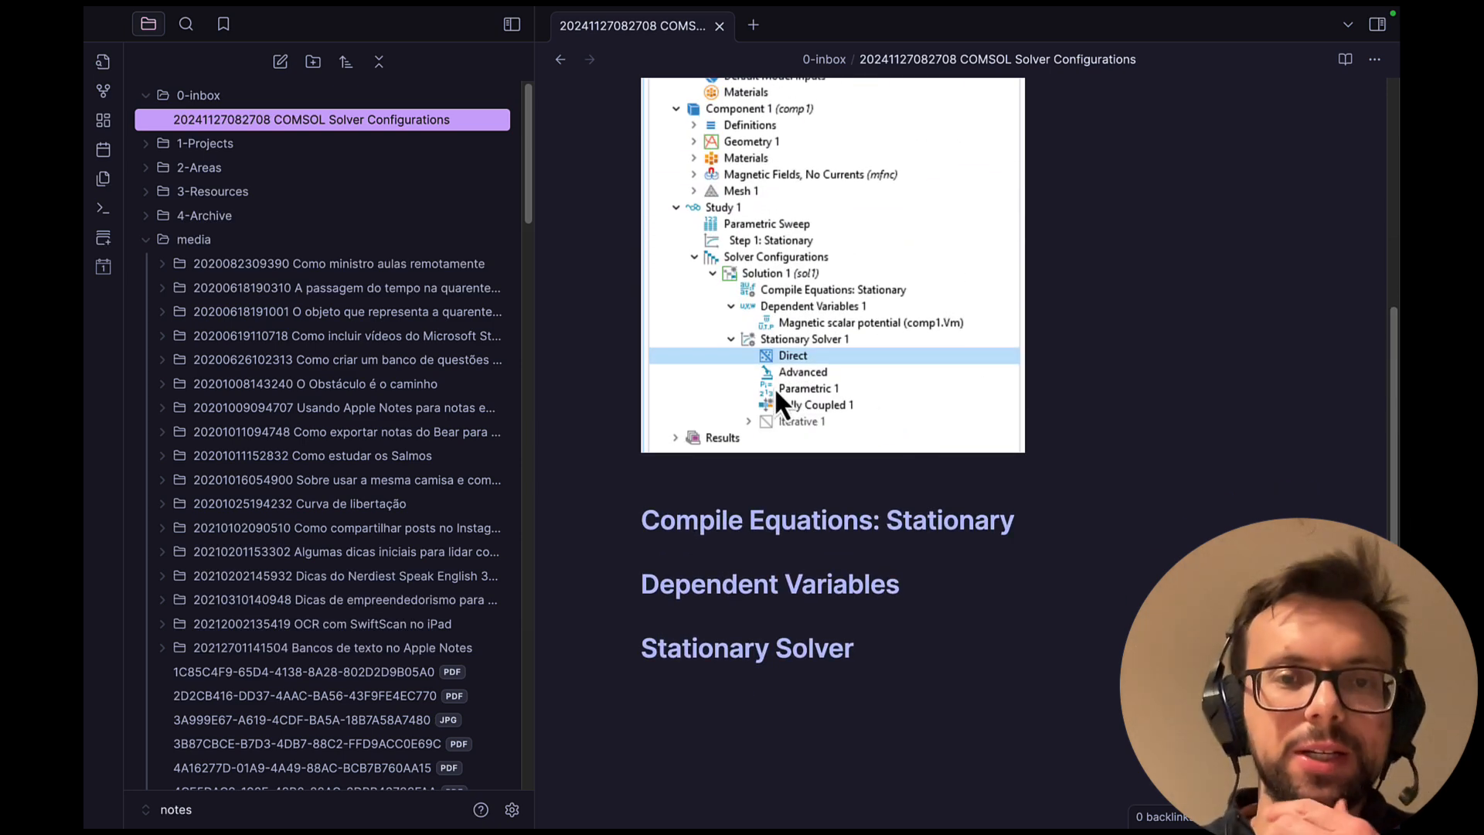
scroll(805, 411, "up", 3)
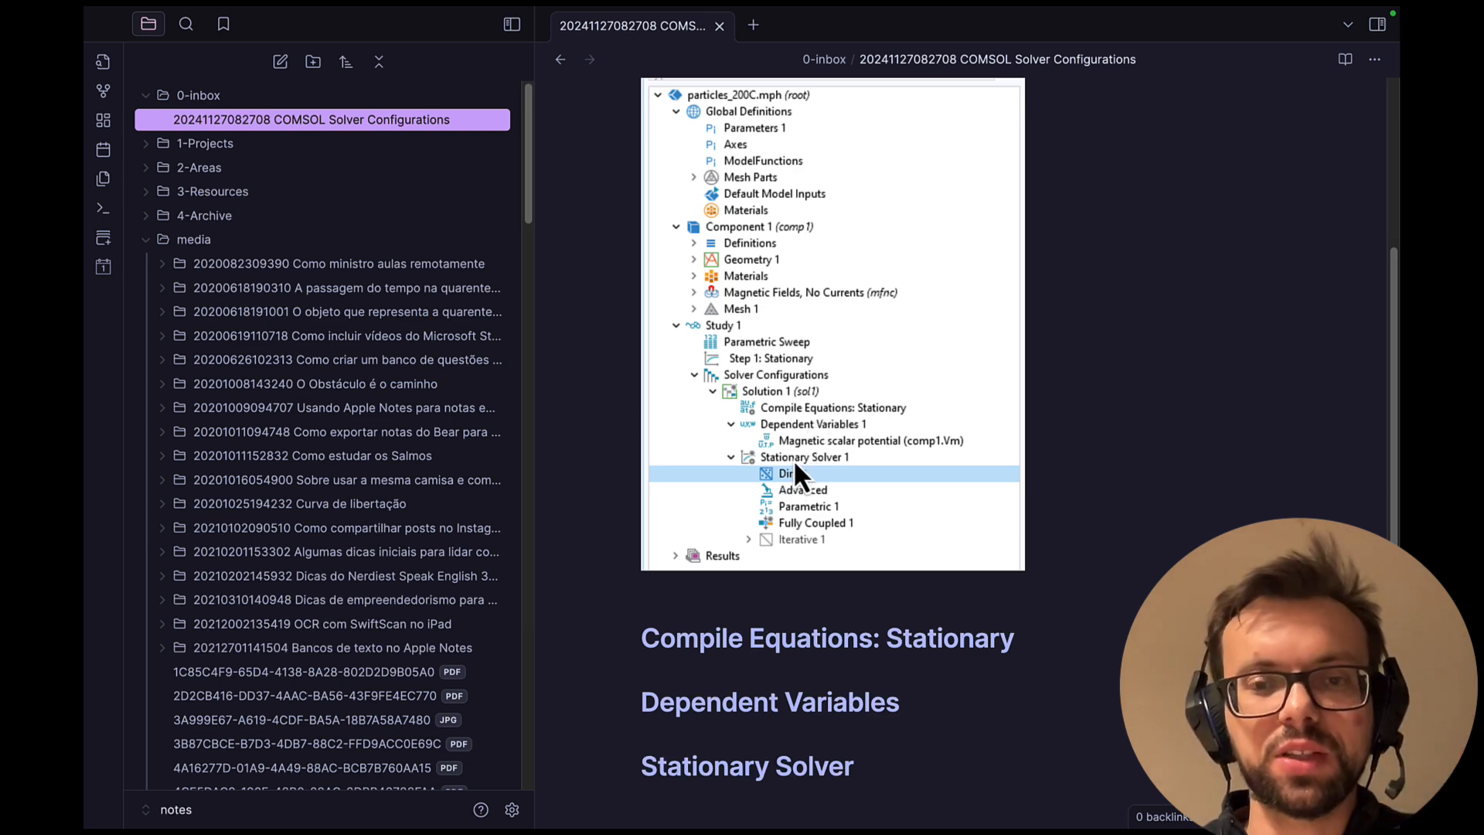
scroll(829, 458, "up", 3)
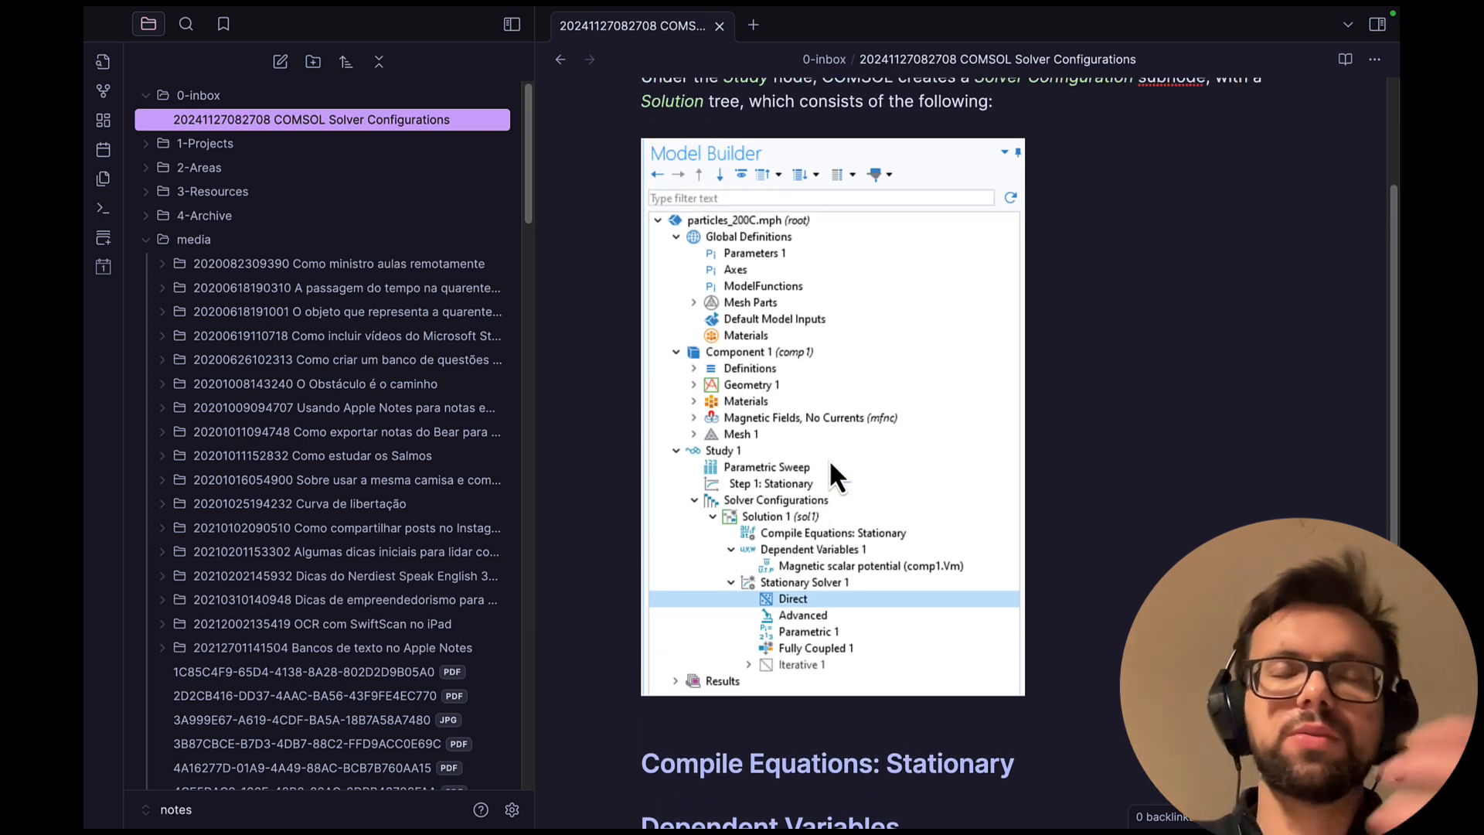
Add the paragraph "The stationary solver solves a physical problem in steady-state (i.e. not changing with time)." below the Stationary Solver heading.
scroll(830, 462, "down", 10)
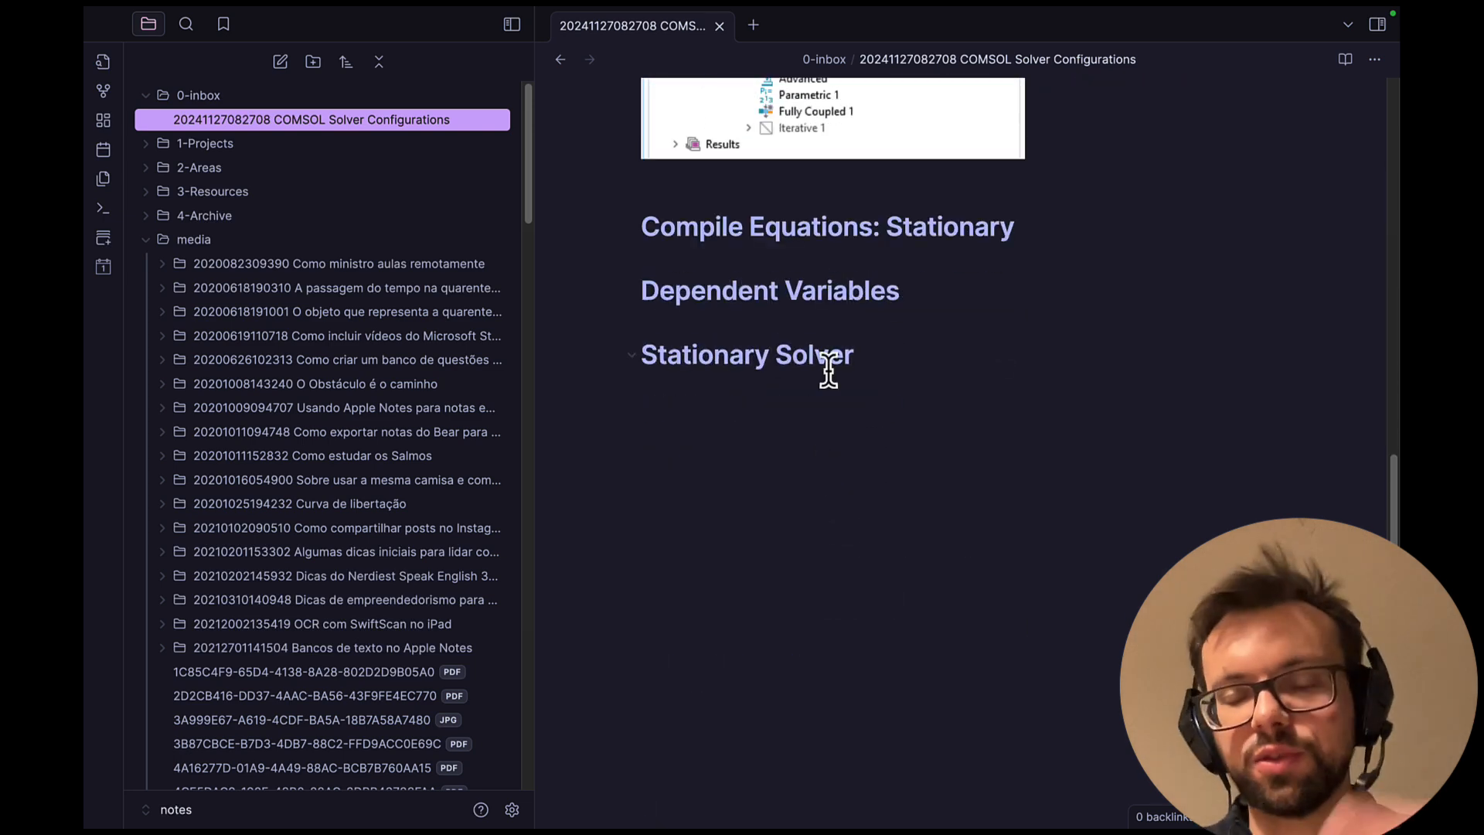
left_click(886, 365)
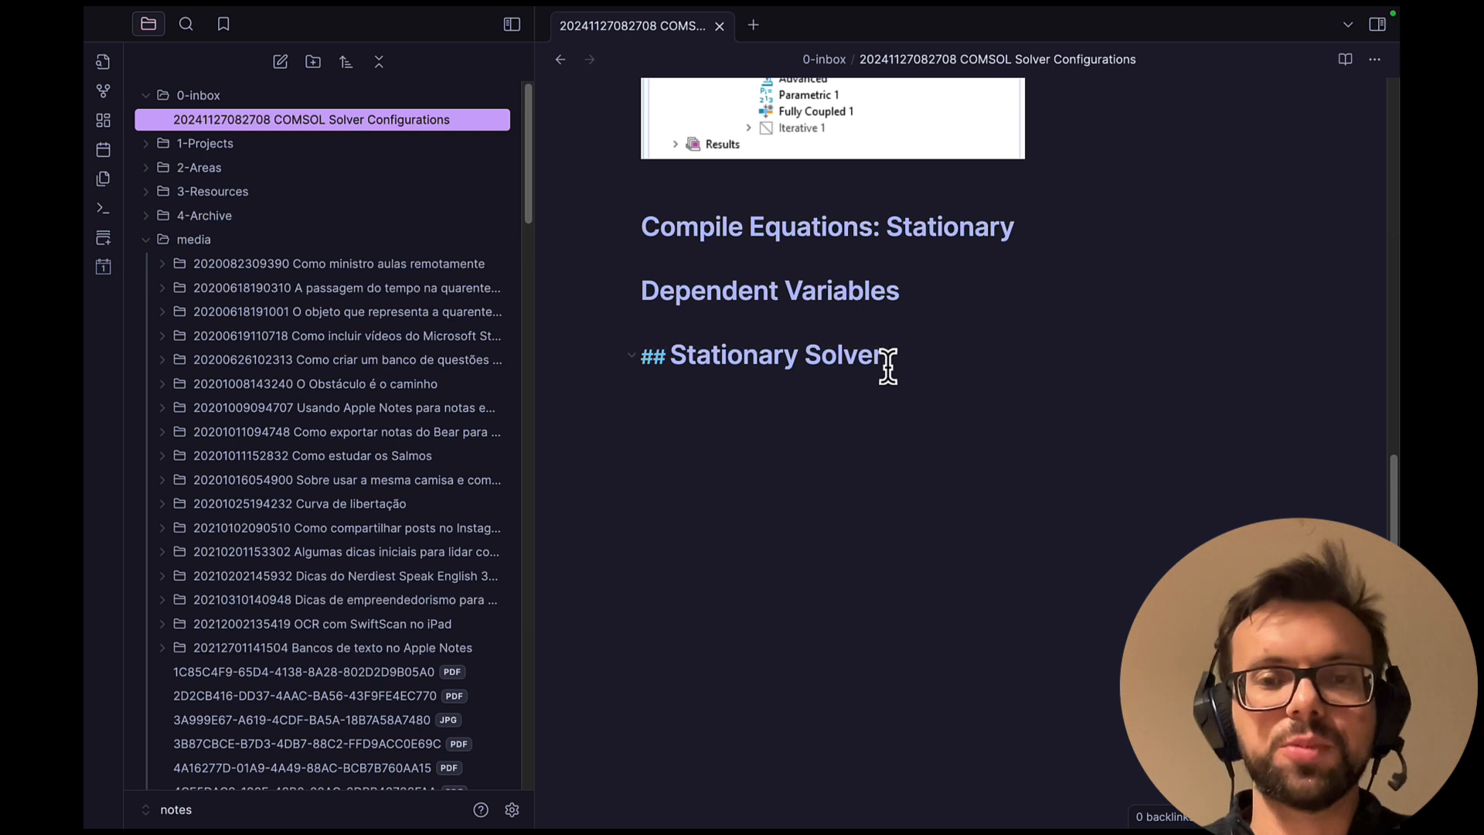
key("Return")
type("The stati")
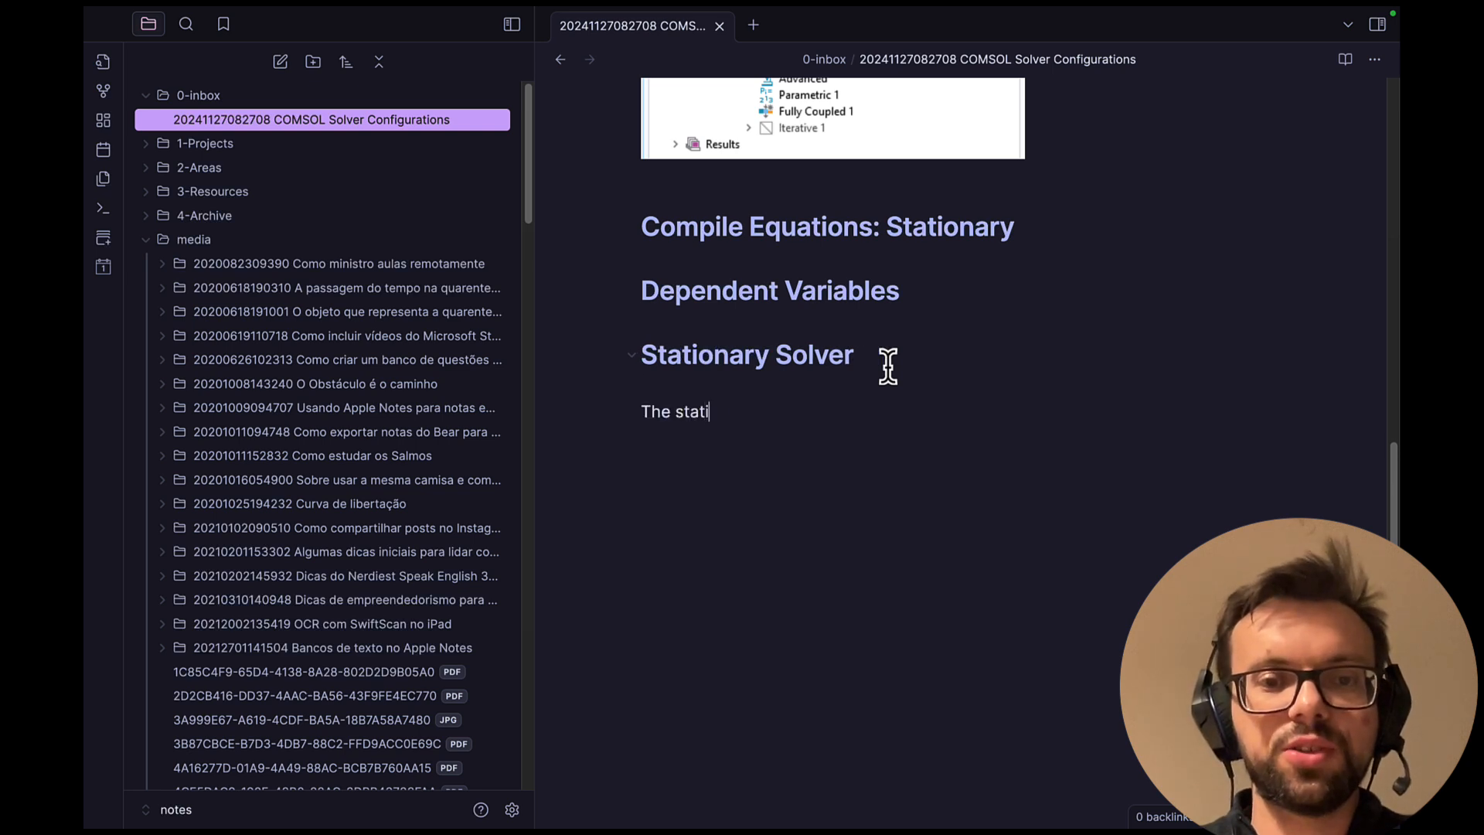
type("onaru s")
key("BackSpace")
key("BackSpace")
key("BackSpace")
type("y s")
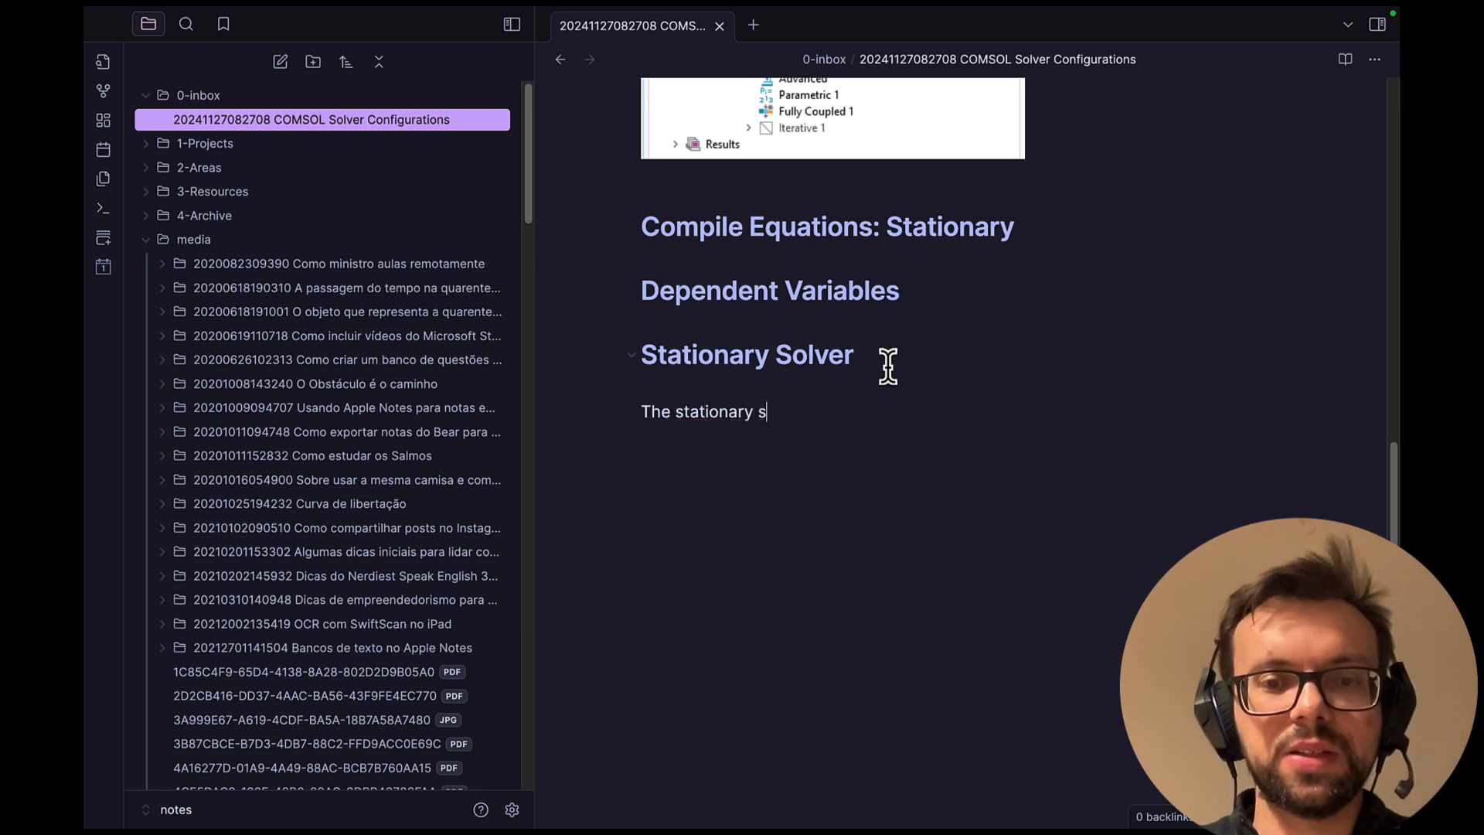
type("olver is")
key("BackSpace")
key("BackSpace")
key("BackSpace")
type("solves a")
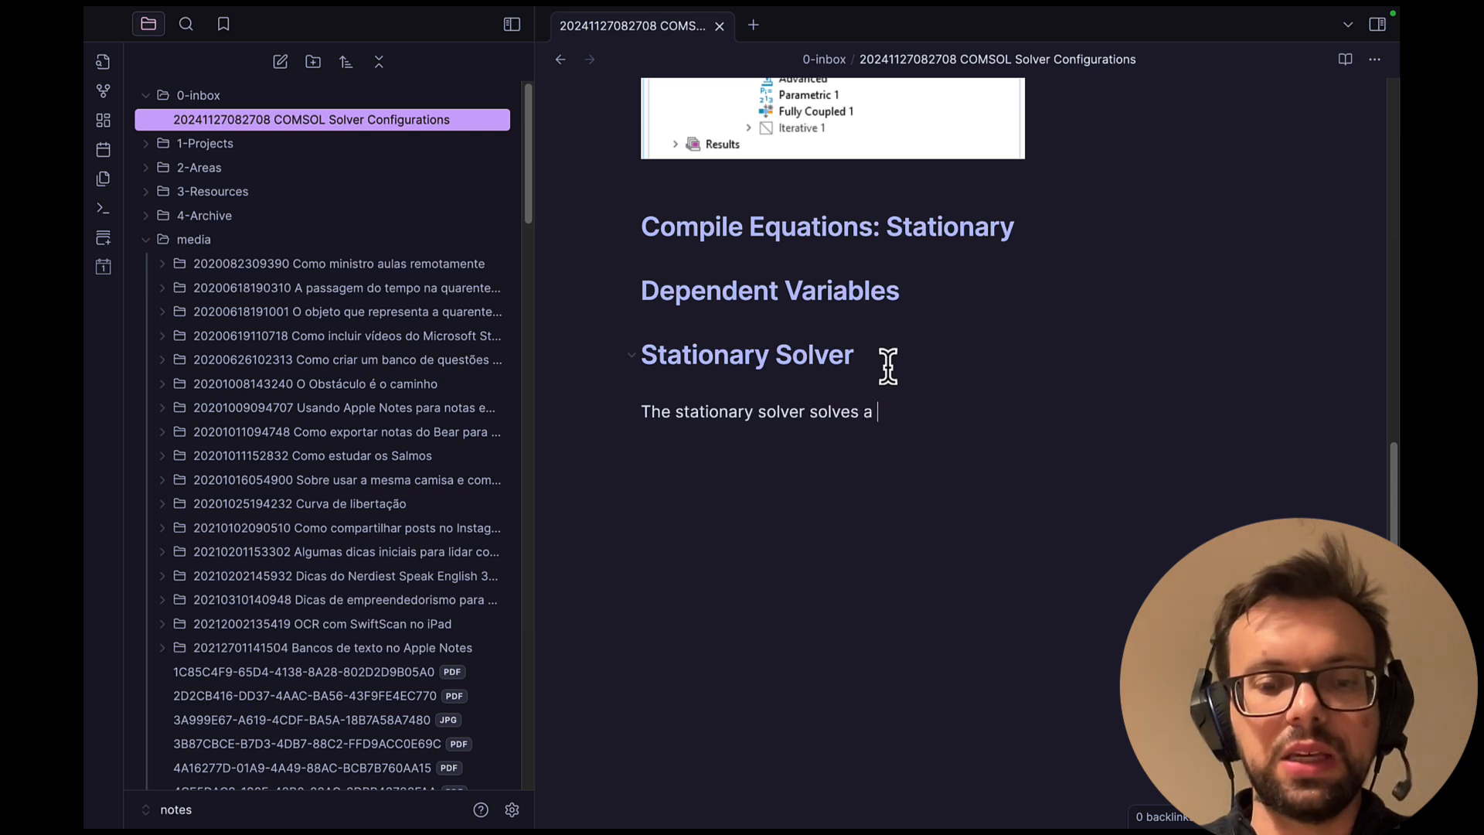
type(" p")
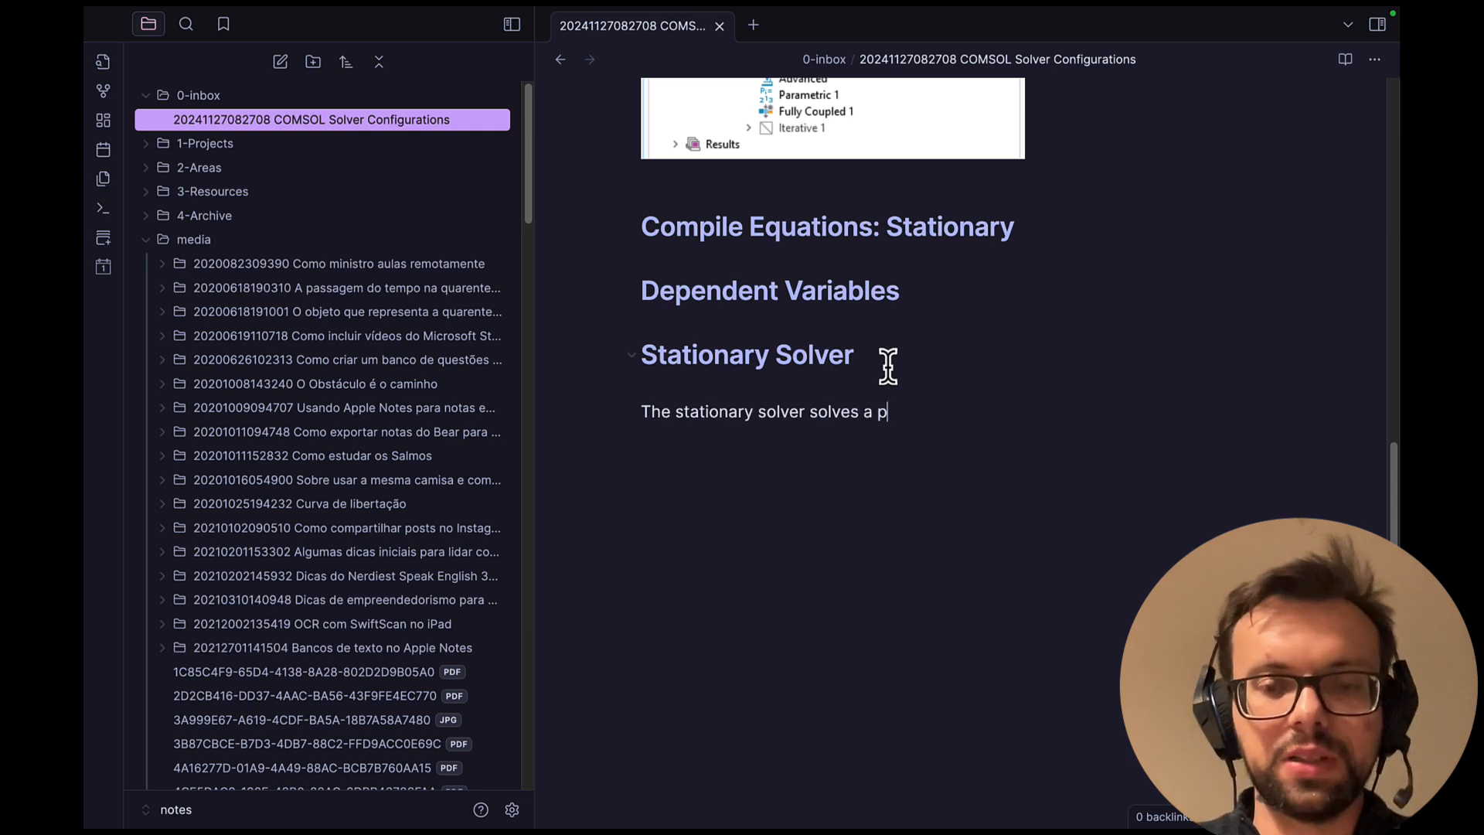
type("hysic")
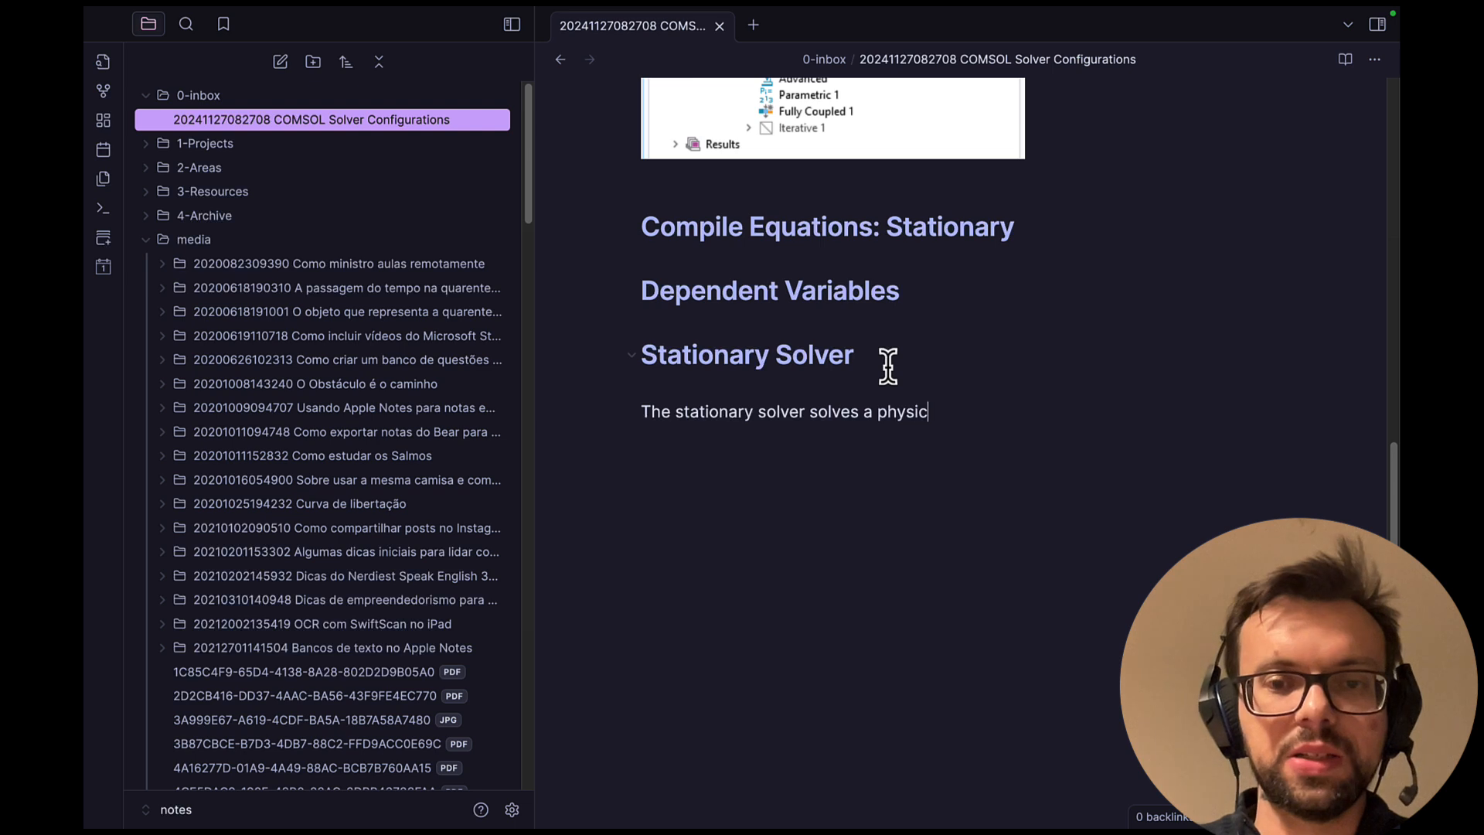
type("al problem in s")
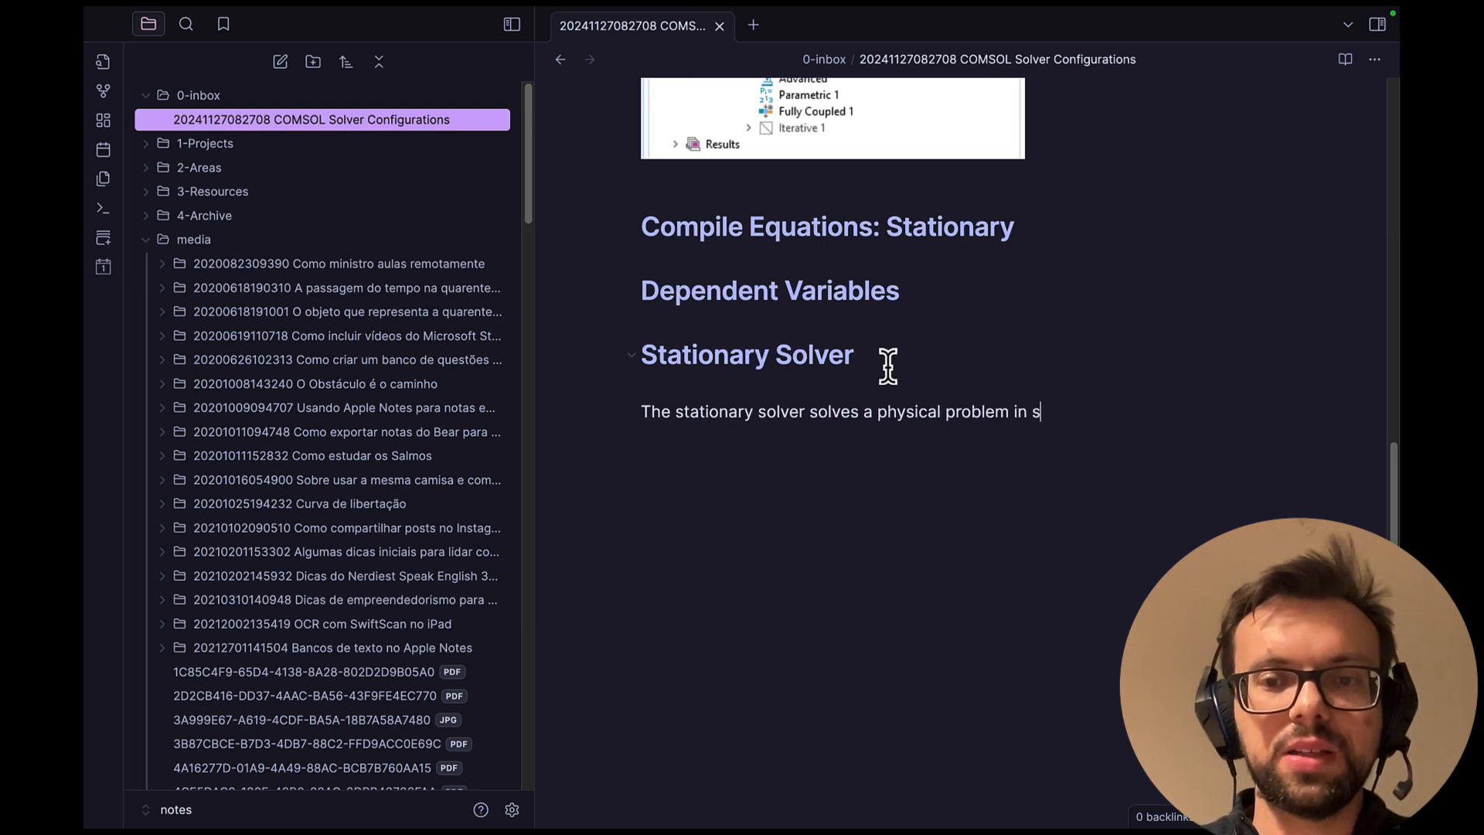
type("teady-state ")
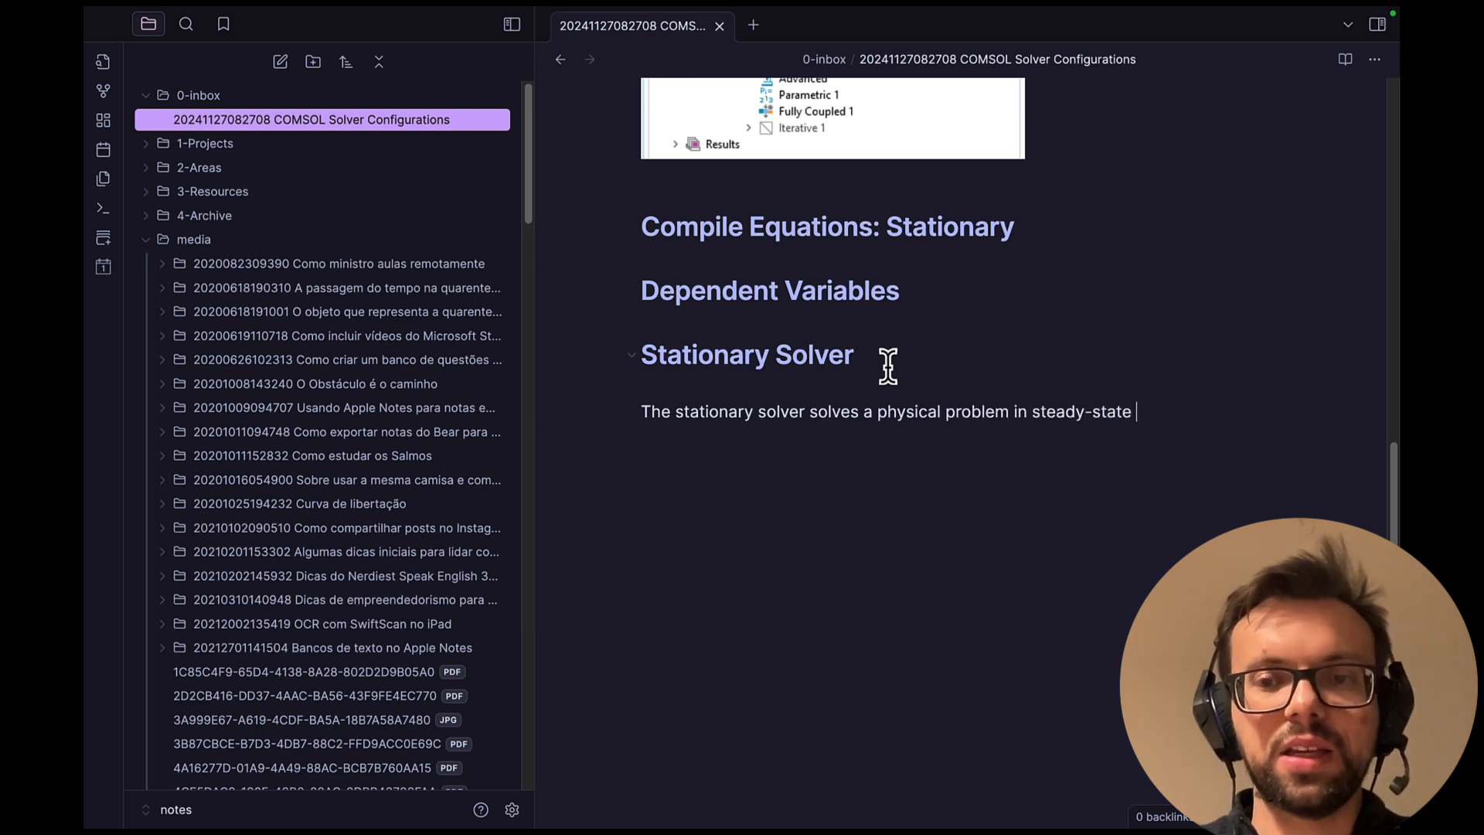
type("(i.e. not ch")
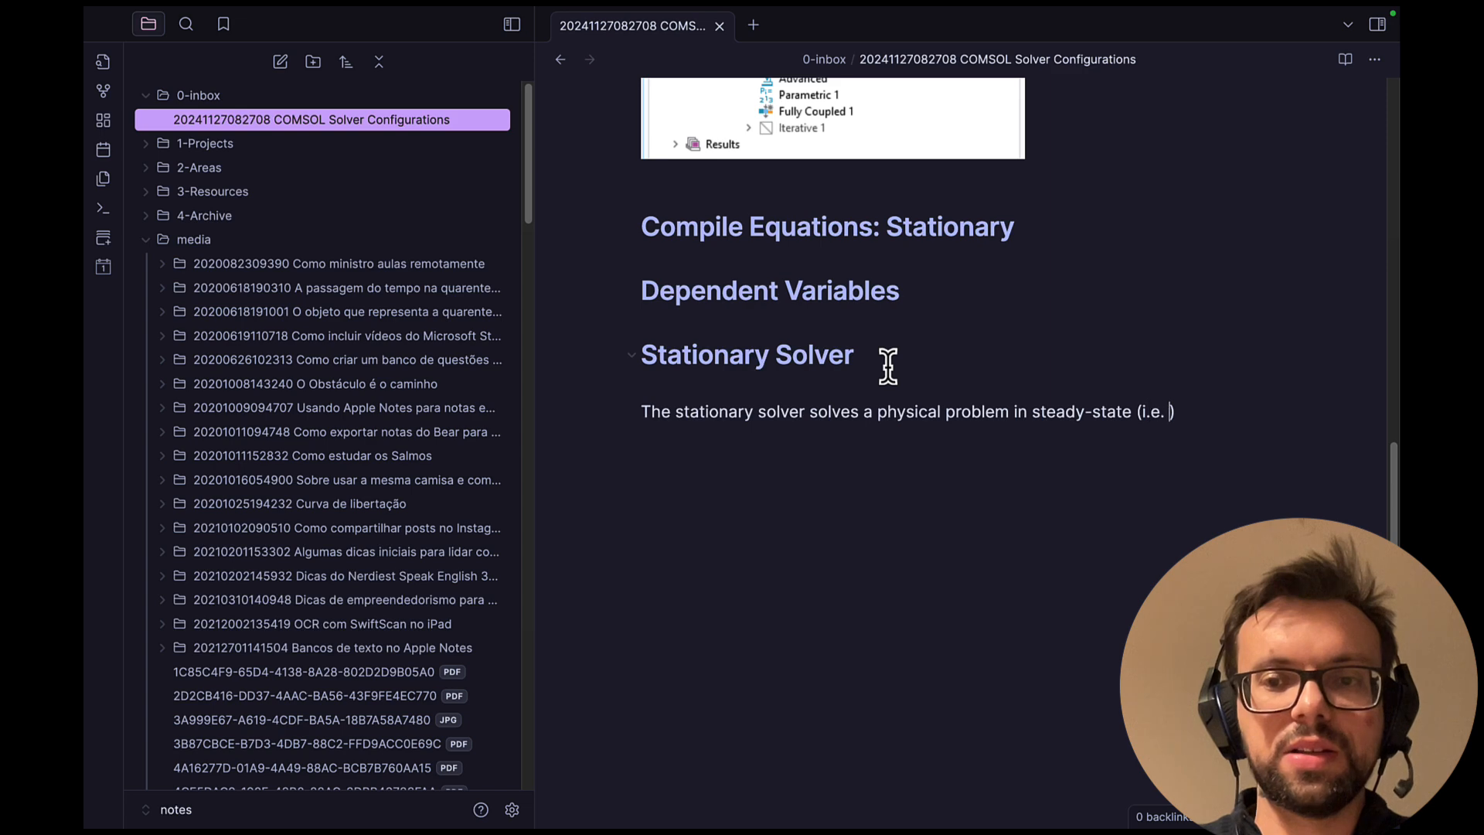
type("anging with time).")
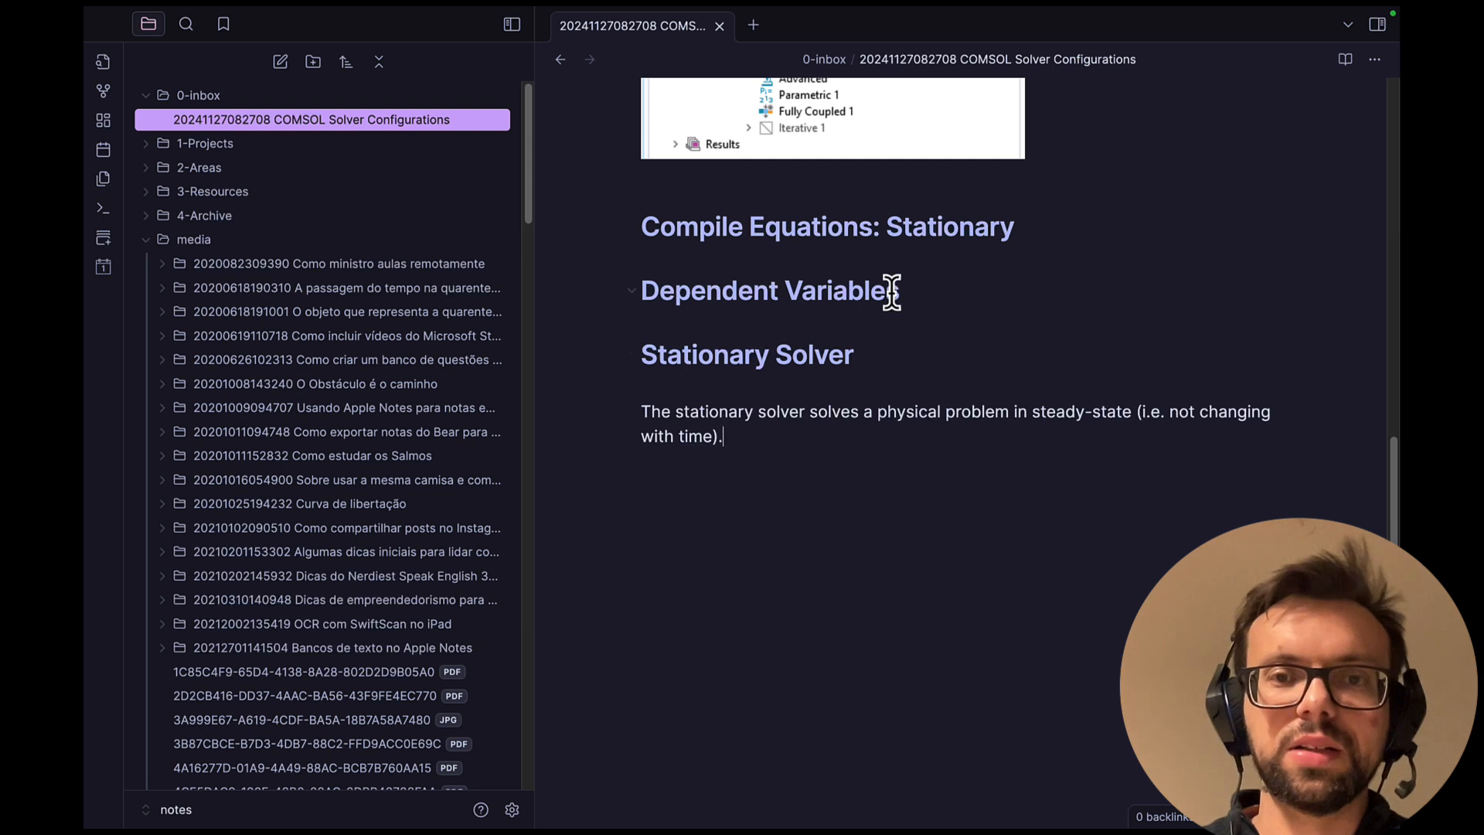
Start a new paragraph under the Stationary Solver text with "The solver will solve a linear system of the type".
scroll(892, 290, "up", 2)
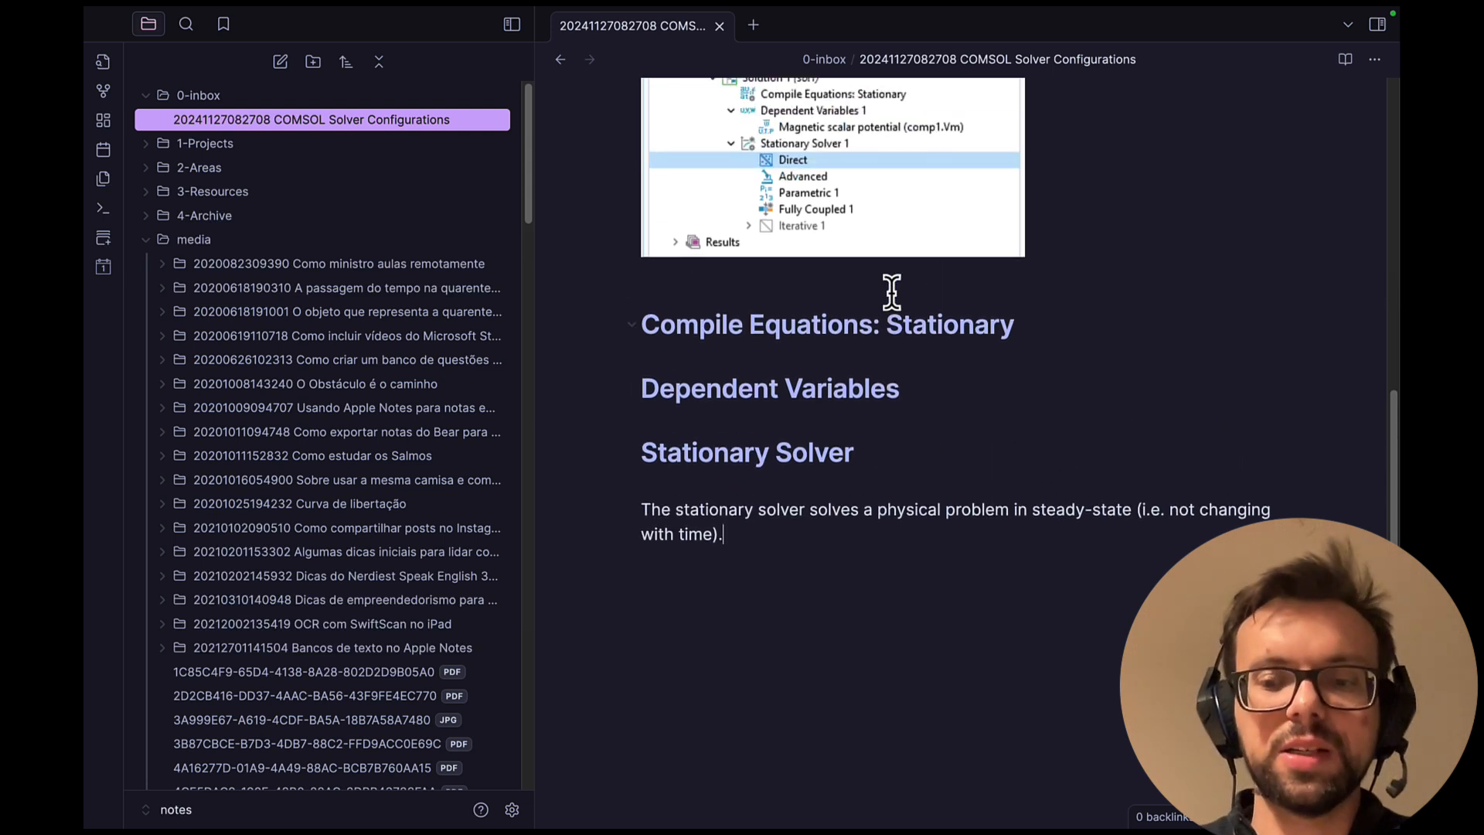
key("Return")
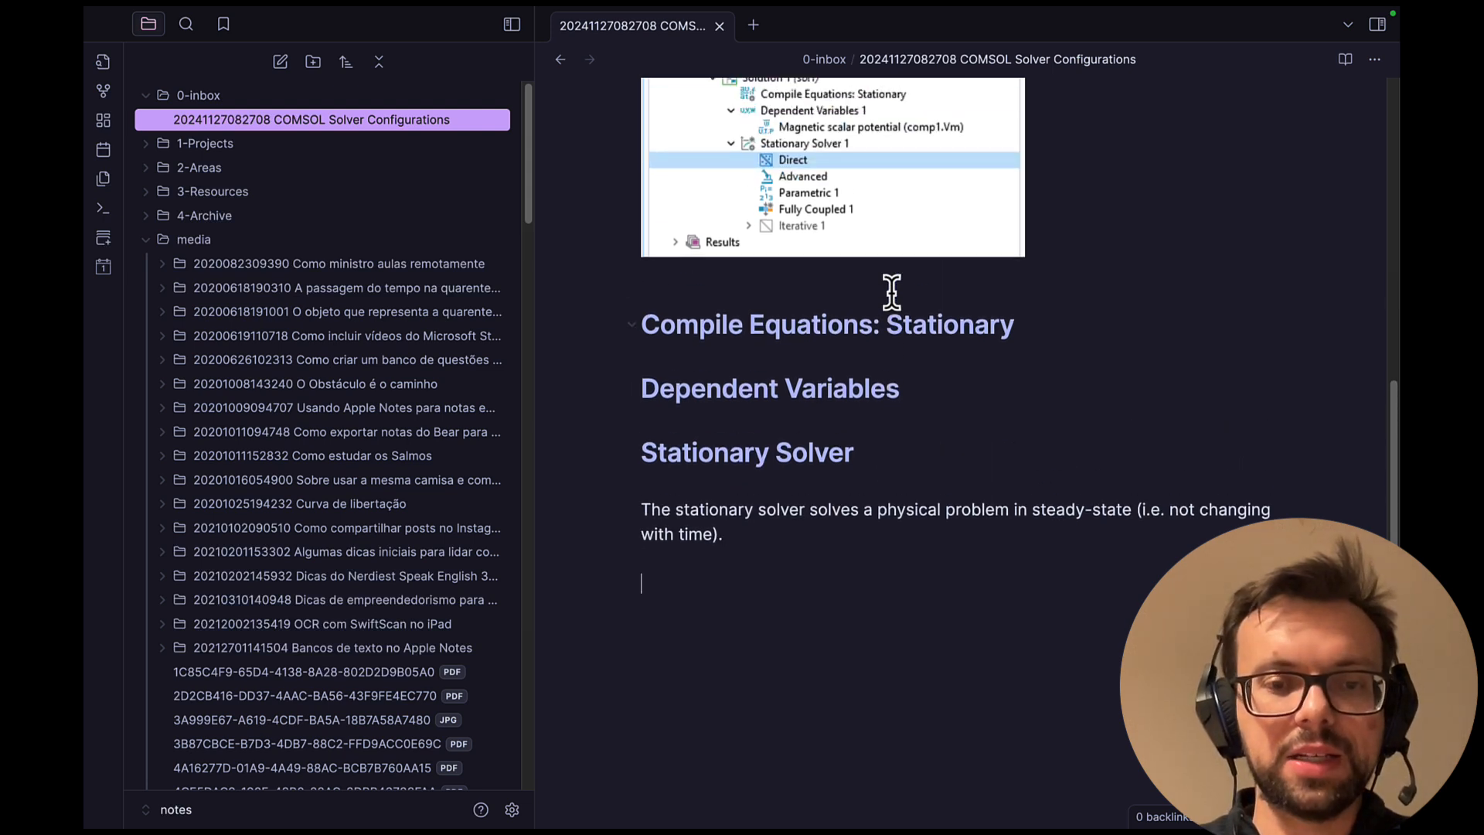
type("The solver will")
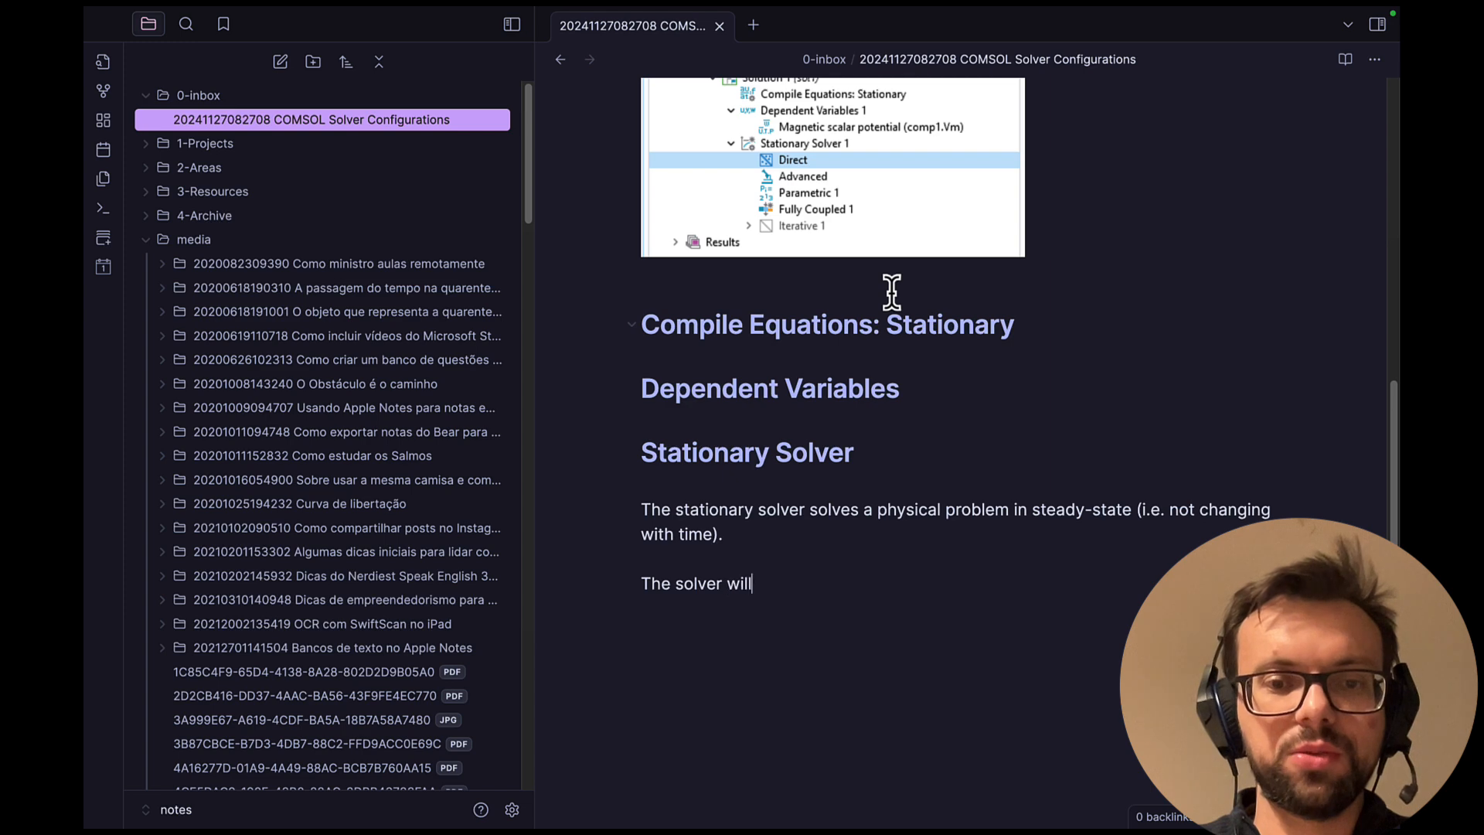
type(" solve ")
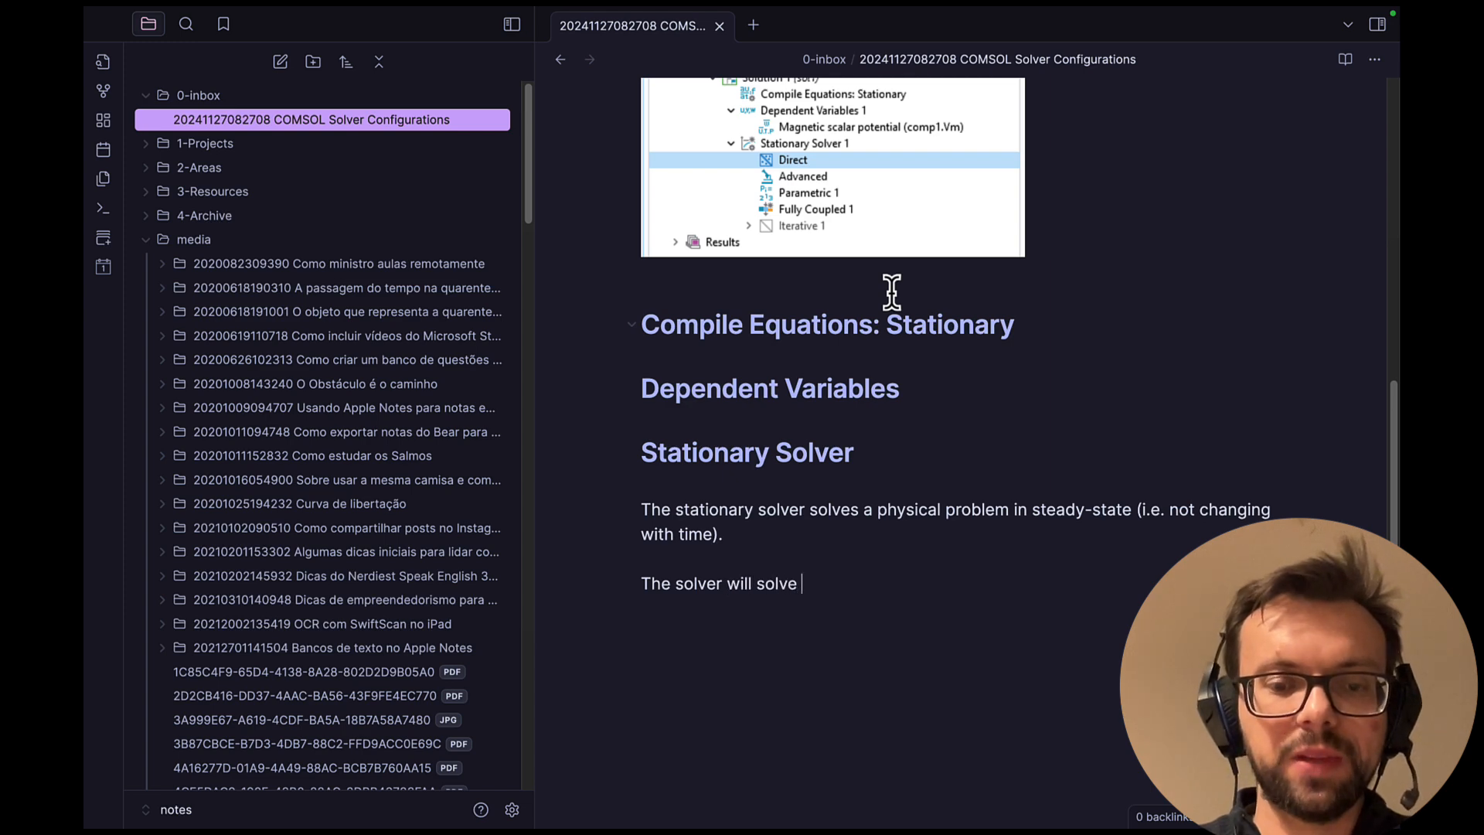
type("a linear s")
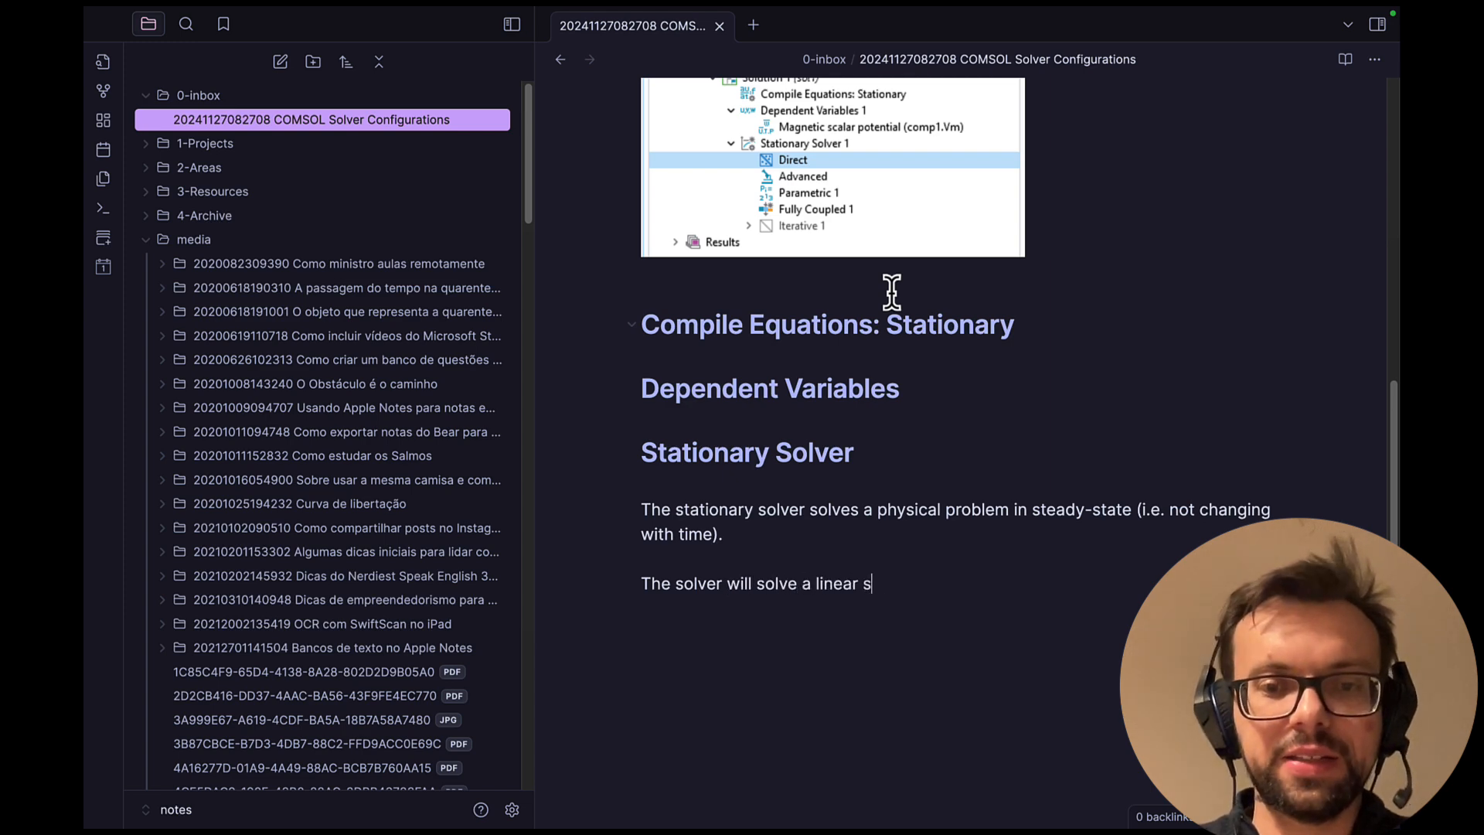
type("ystem")
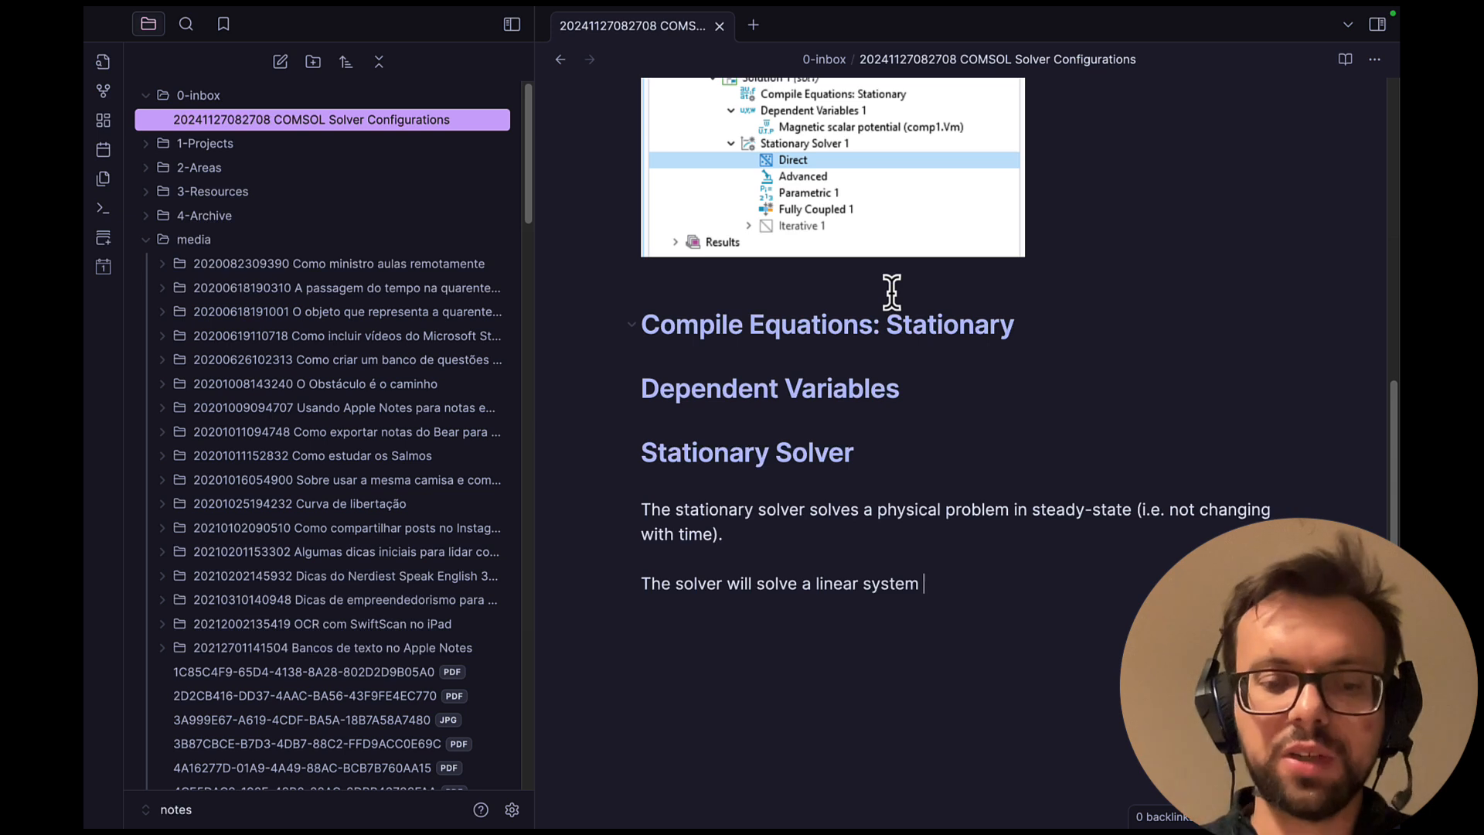
type("of the type ")
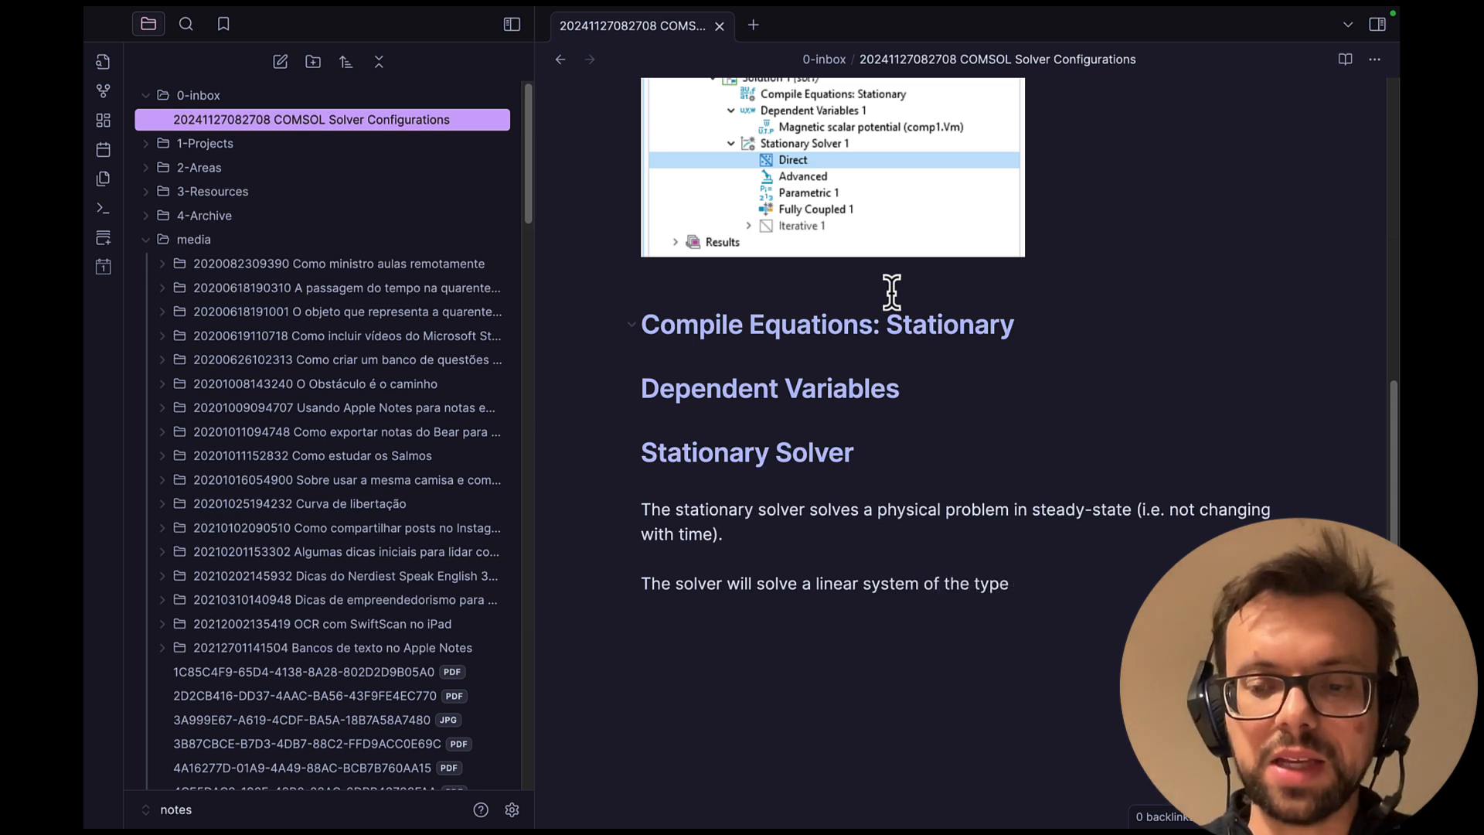
Append the inline LaTeX equation $A \vec{x} = \vec{b}$ to the linear system sentence.
type("$")
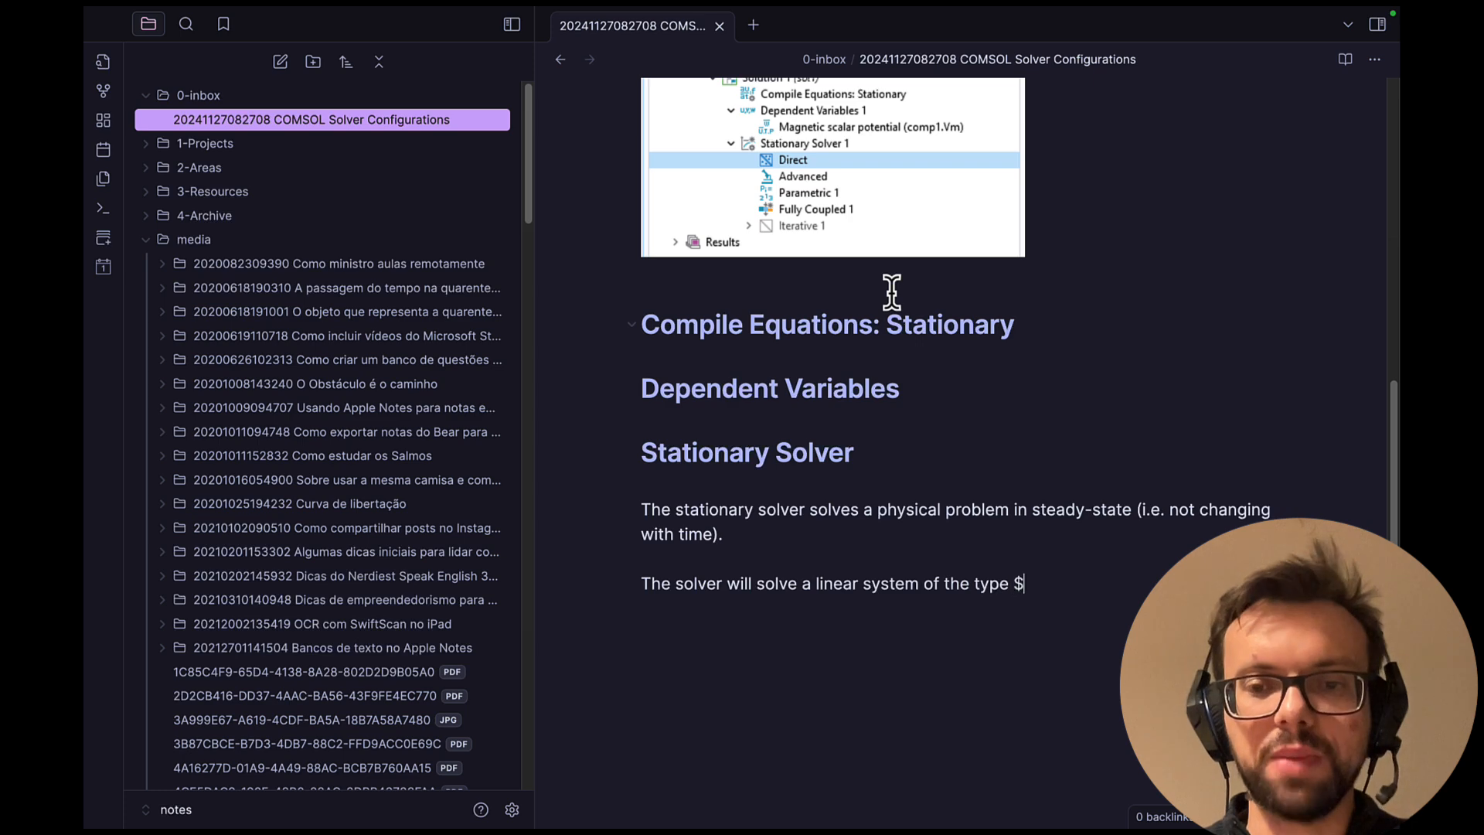
type("A")
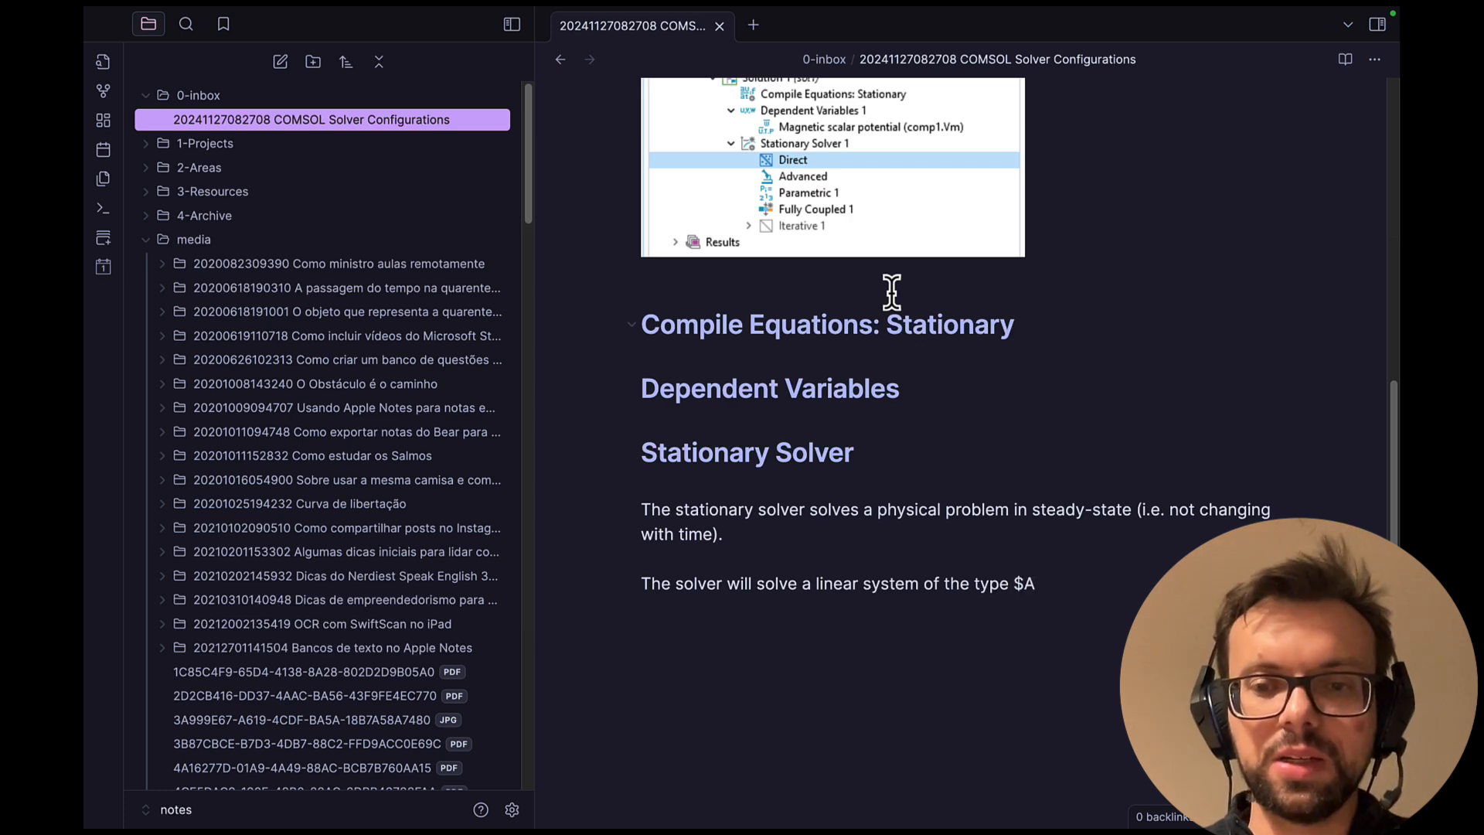
type(" \\ve")
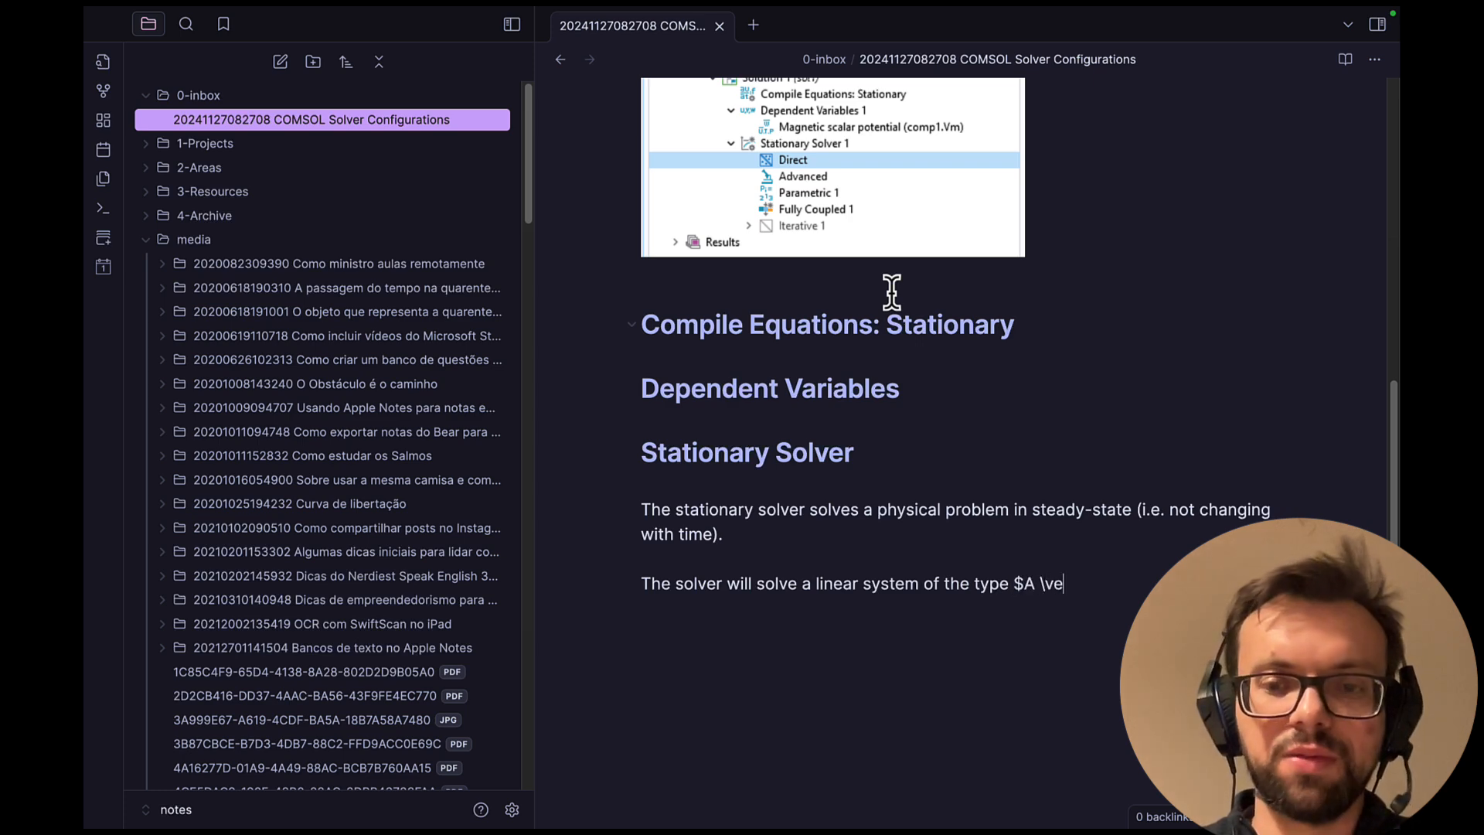
type("c{x} = \\vec{b")
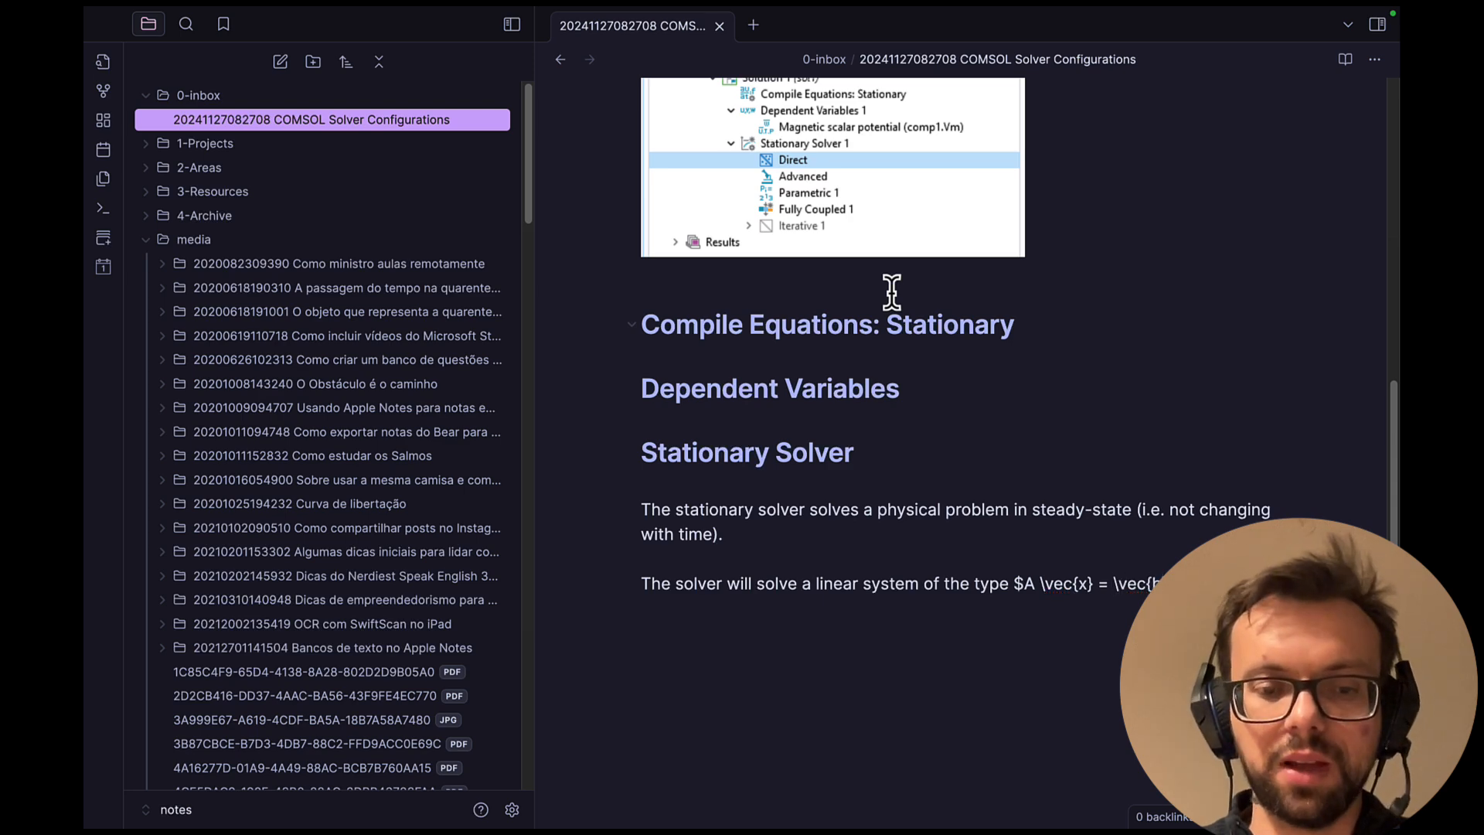
type("$")
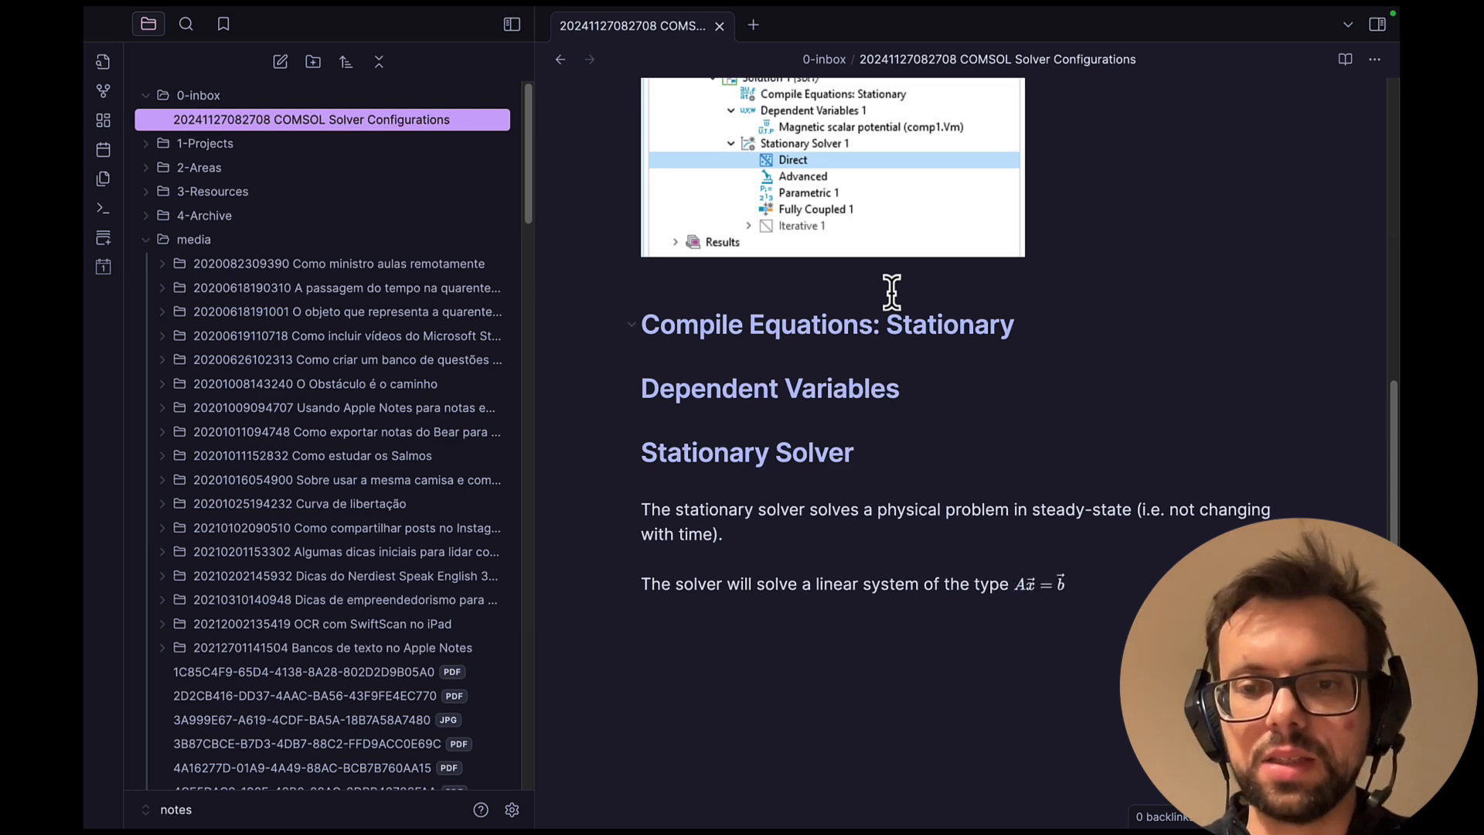
Make the matrix A bold in the inline equation by wrapping it as \mathbf{A}, and check the rendered formula.
key("BackSpace")
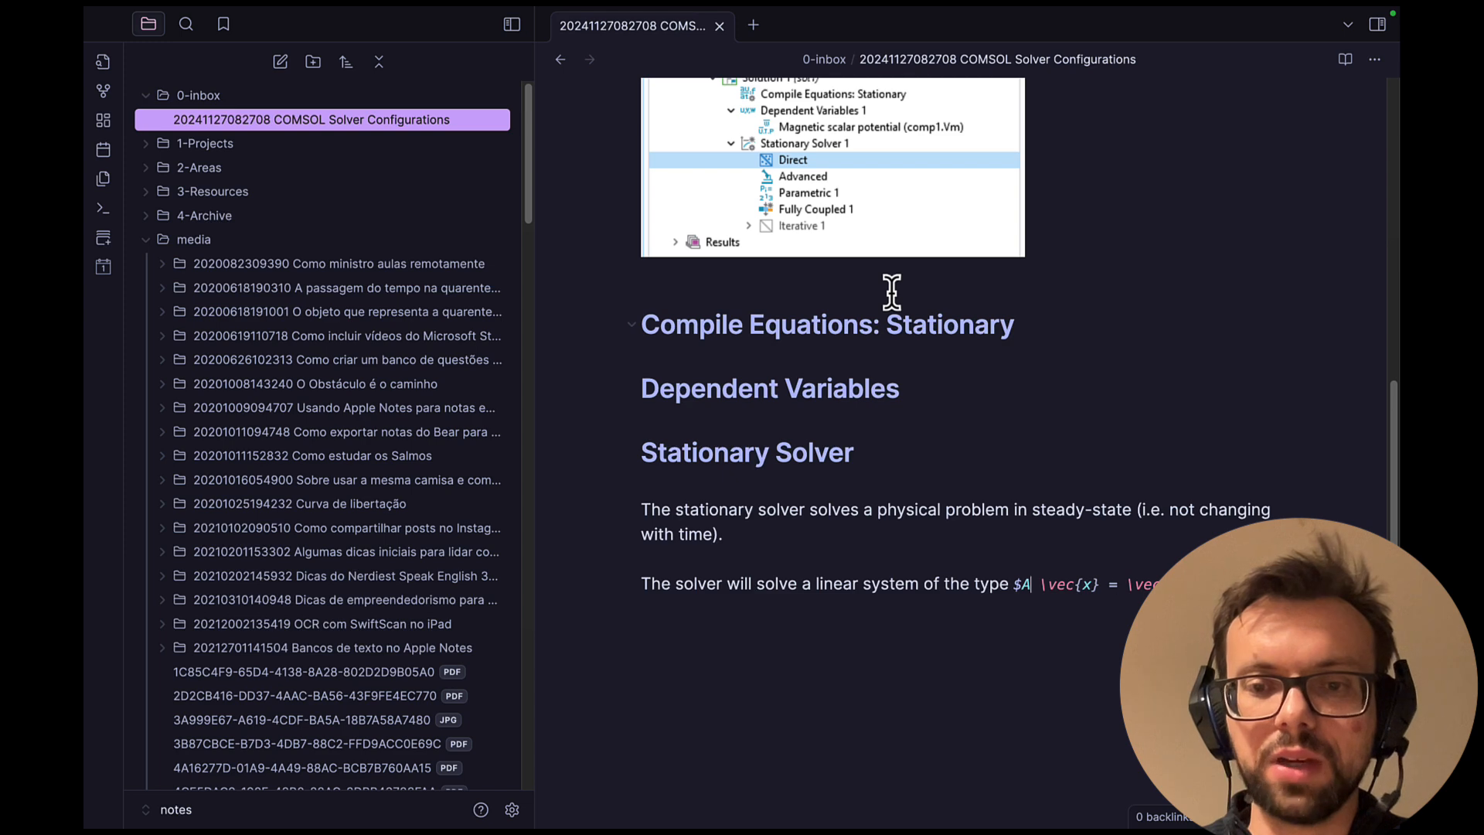
type("\\mathbf{")
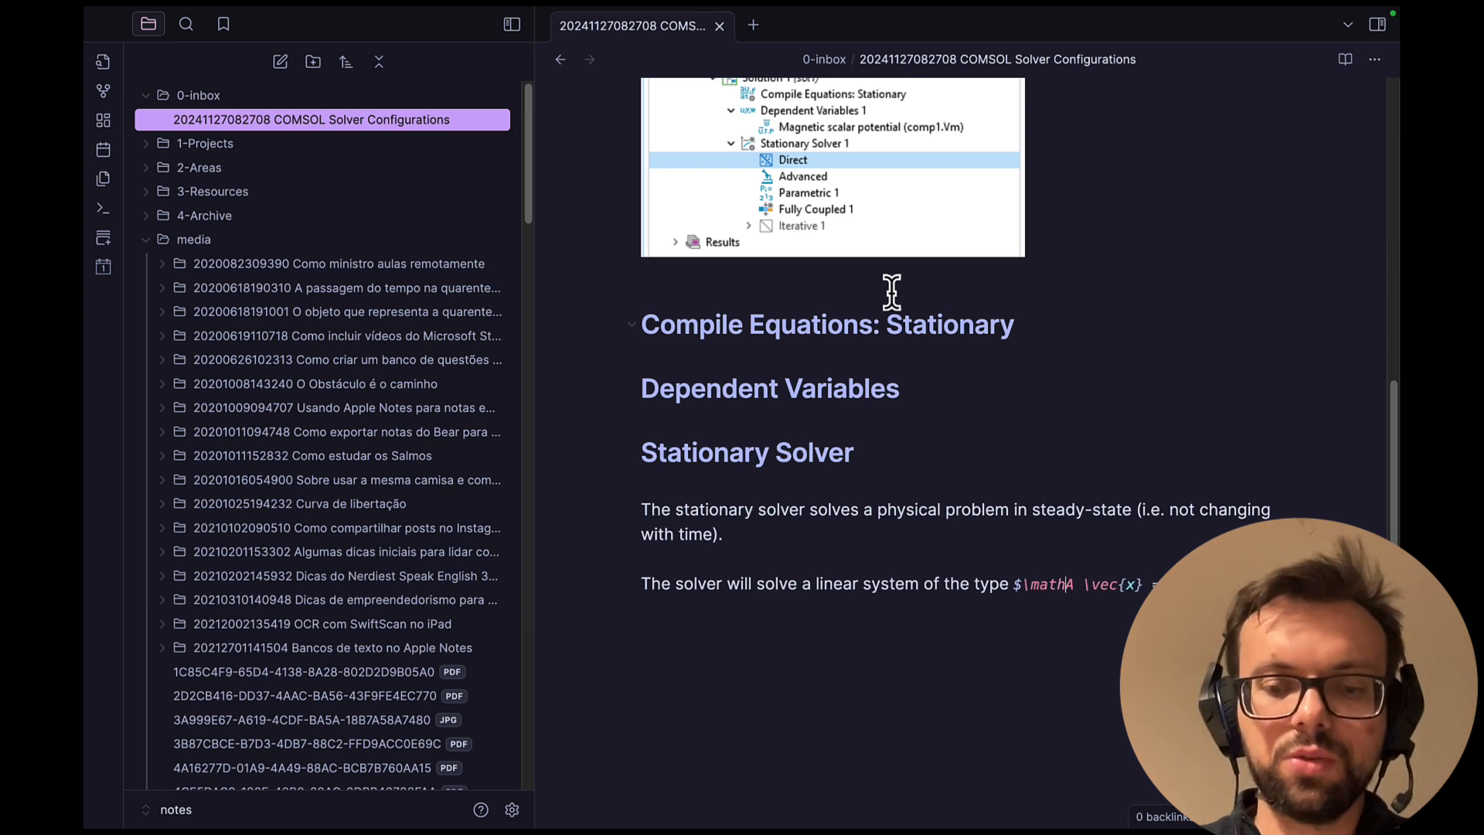
key("BackSpace")
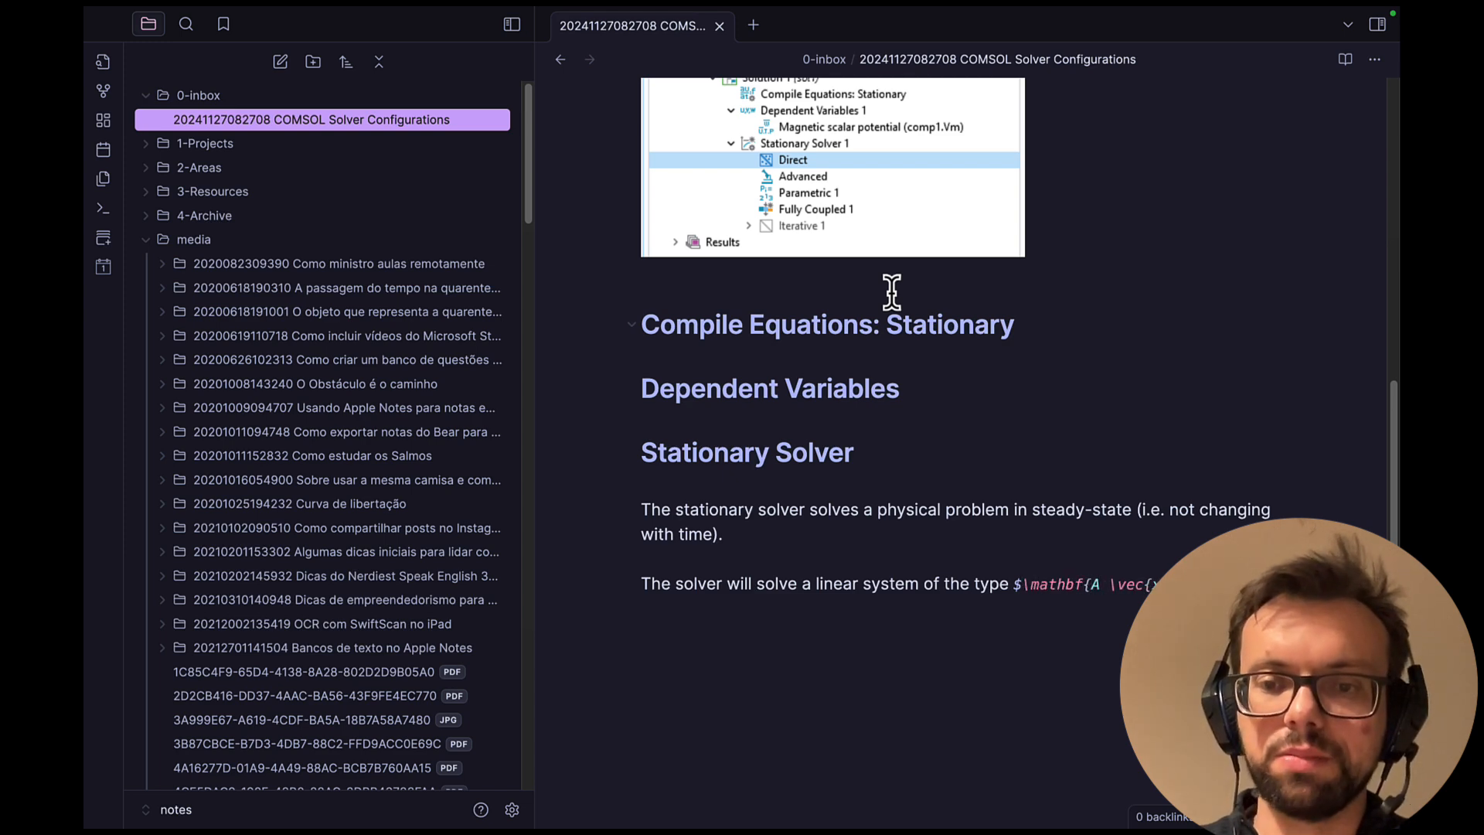
type("}")
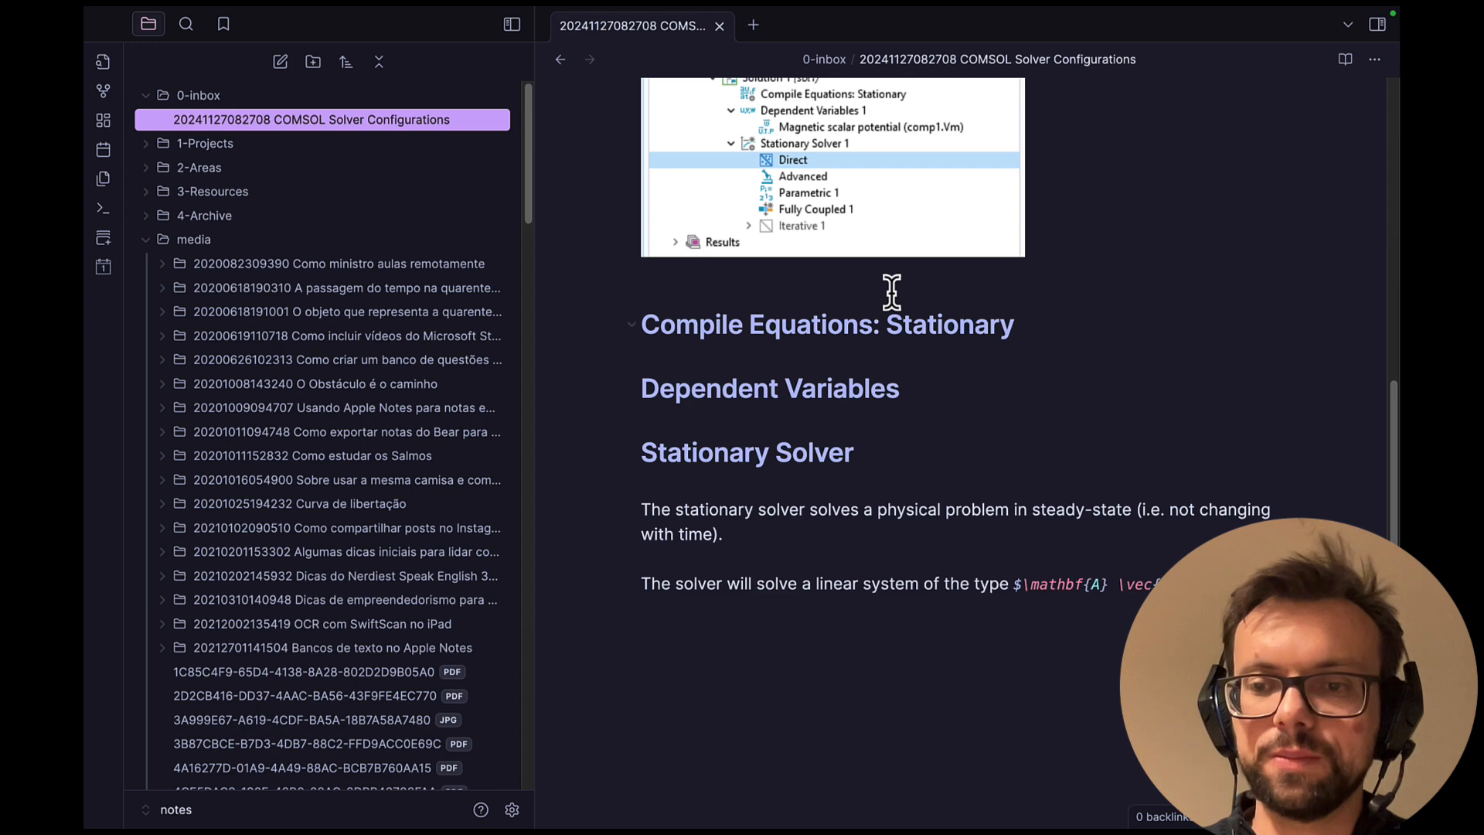
key("Return")
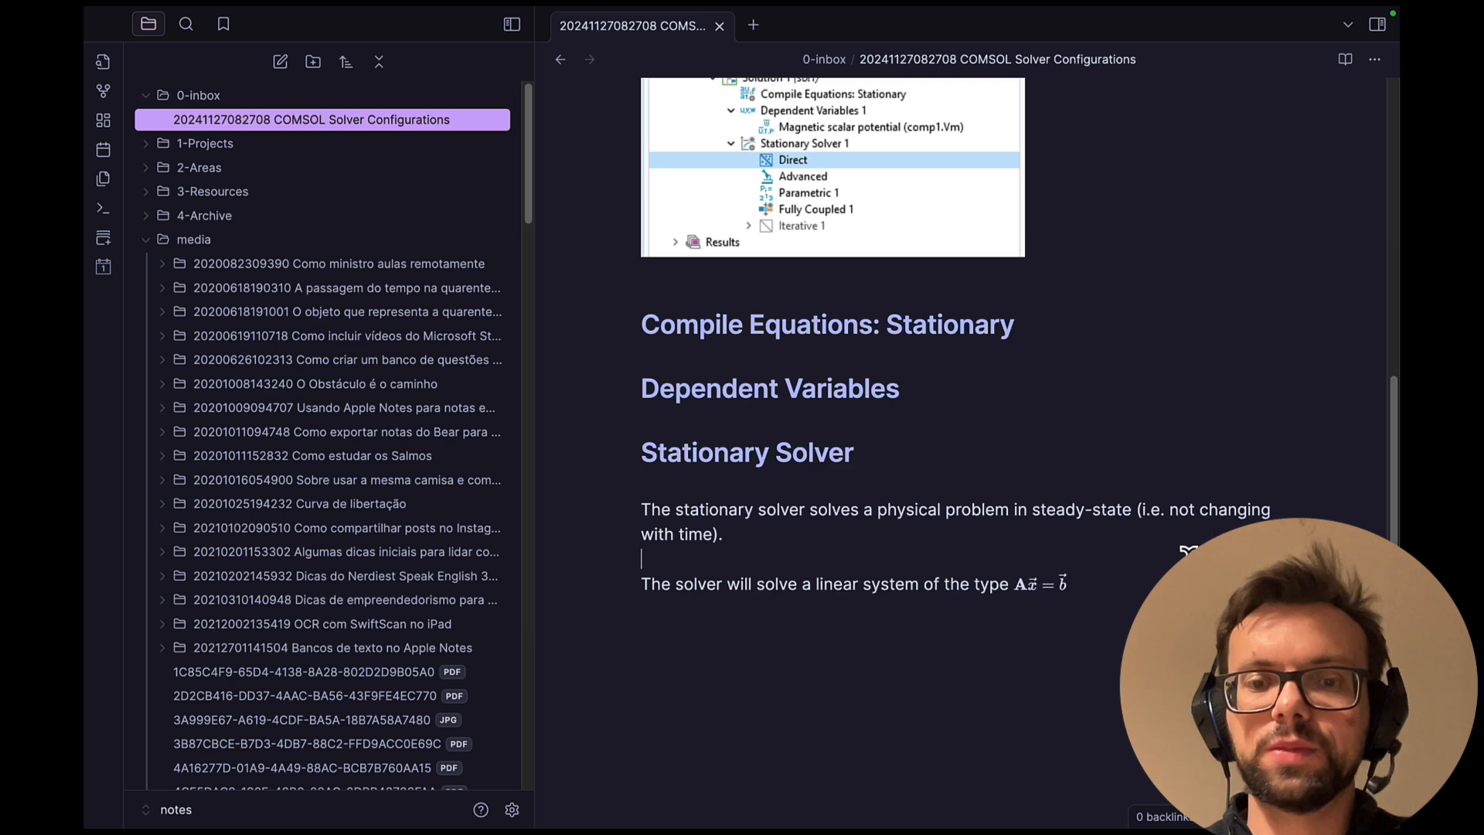
left_click(1159, 577)
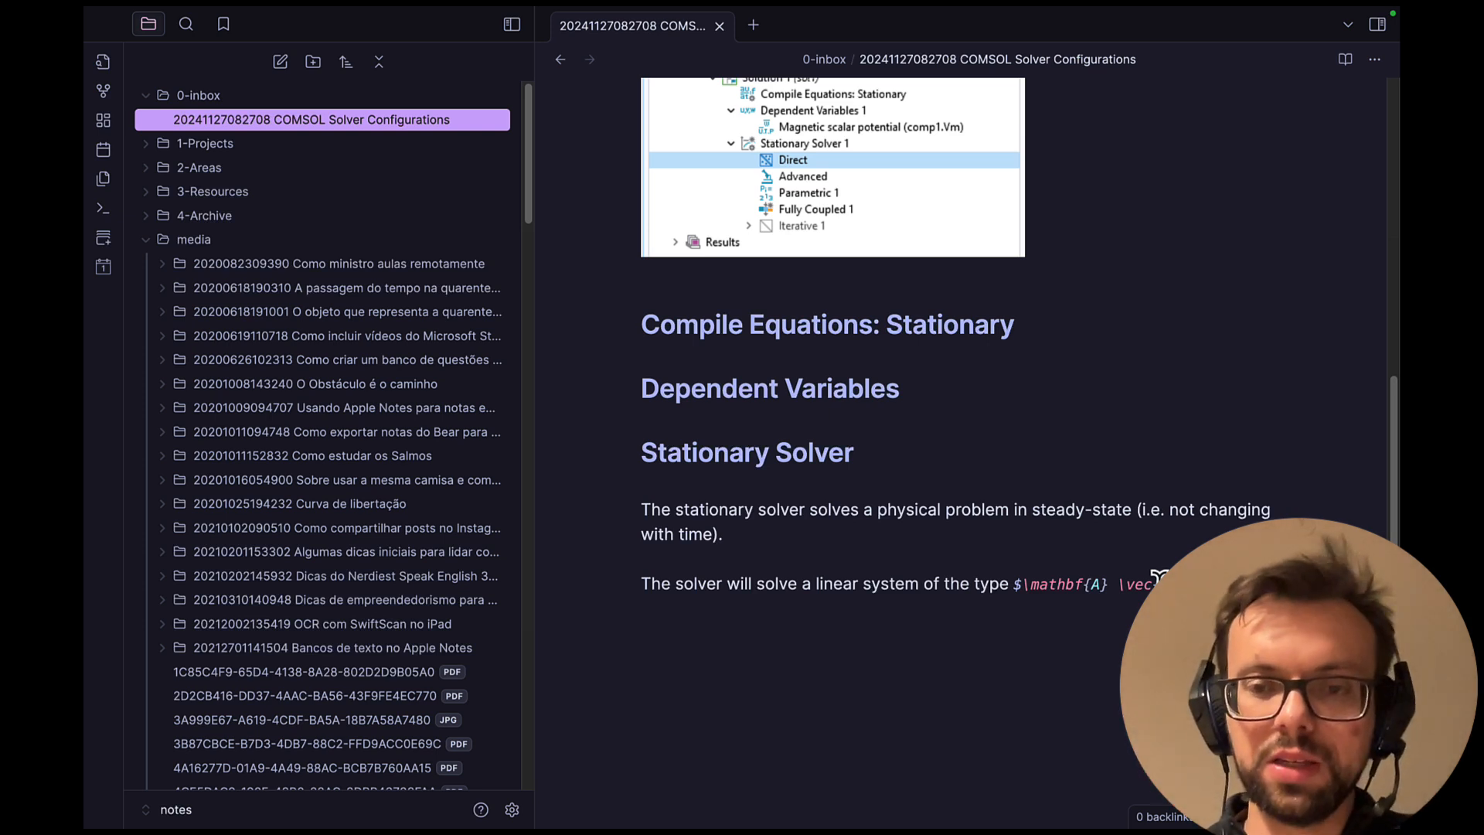
key("Return")
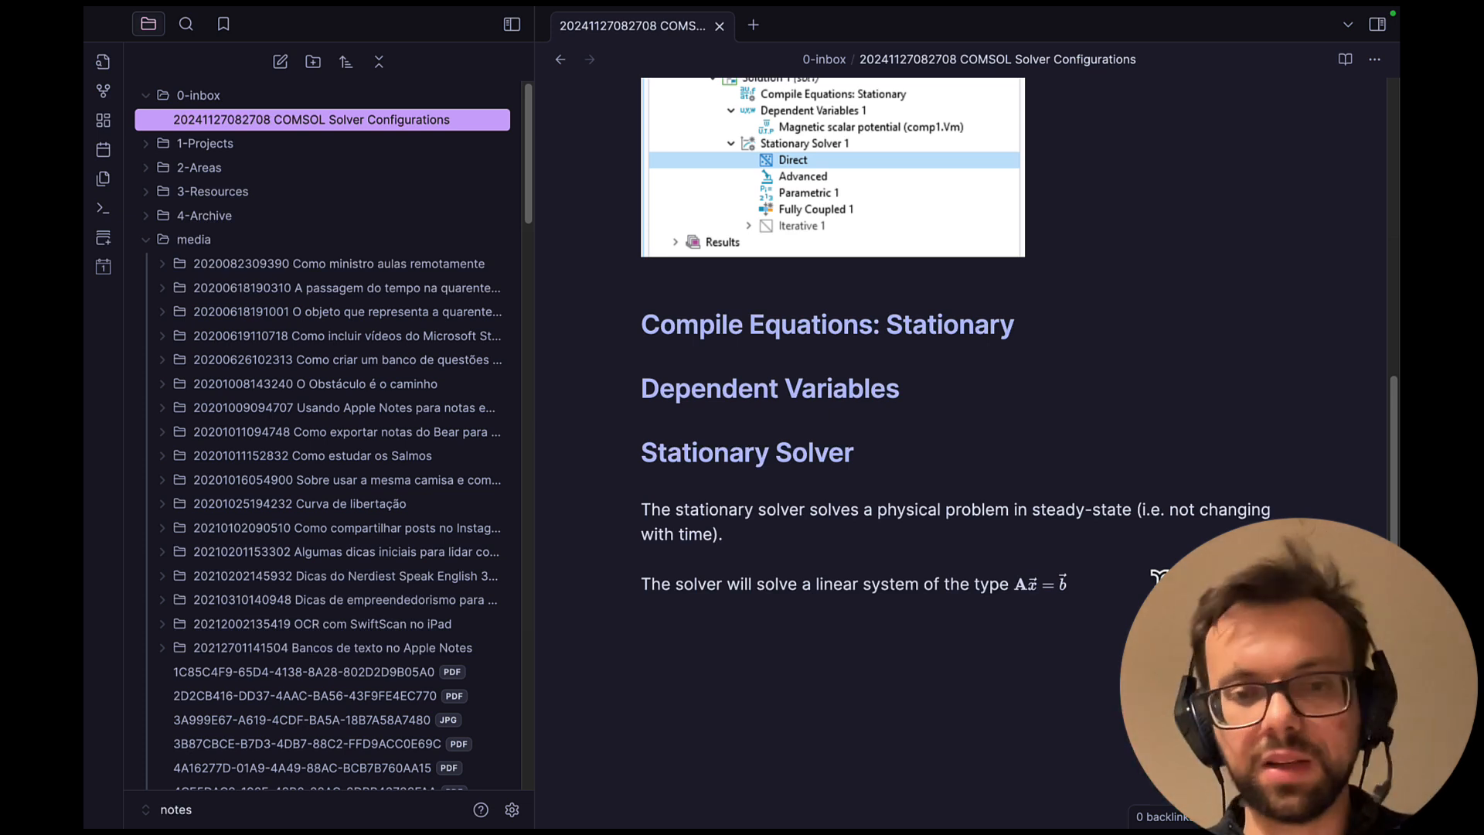
Continue the paragraph after the equation with ". For that, you can have only one of the two types:".
left_click(1149, 582)
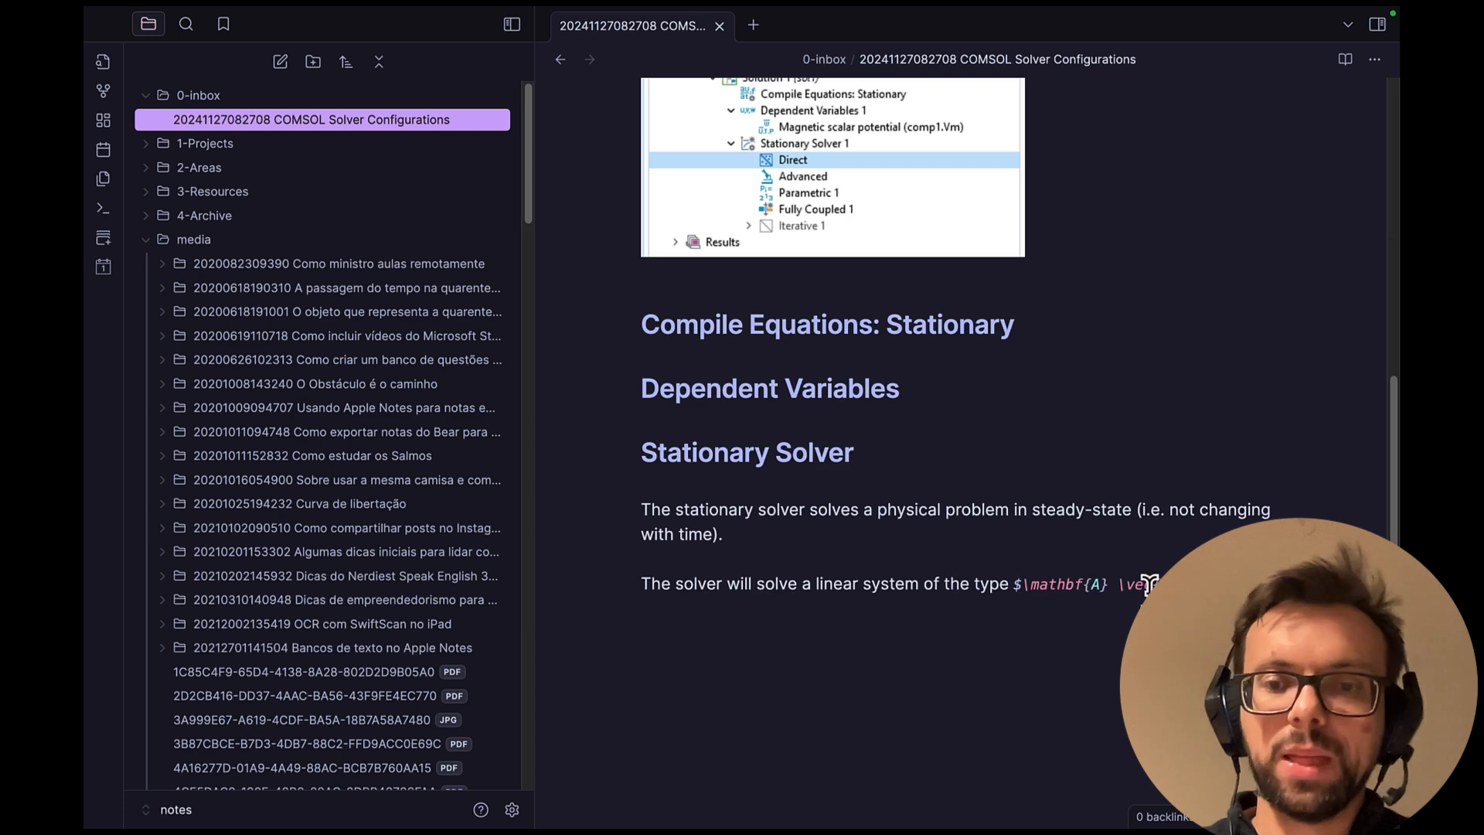
type(". For that")
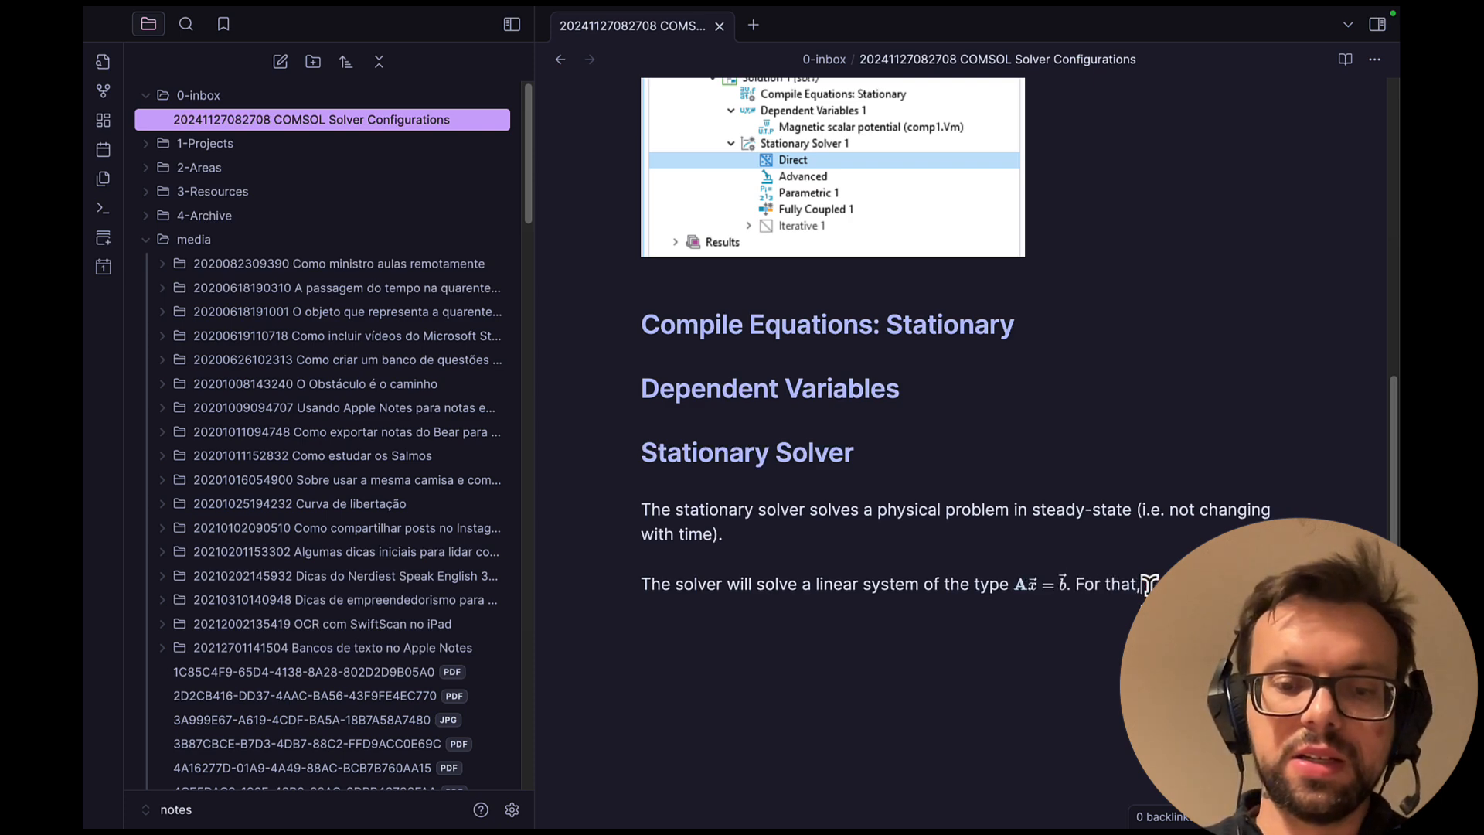
type(", you can hav")
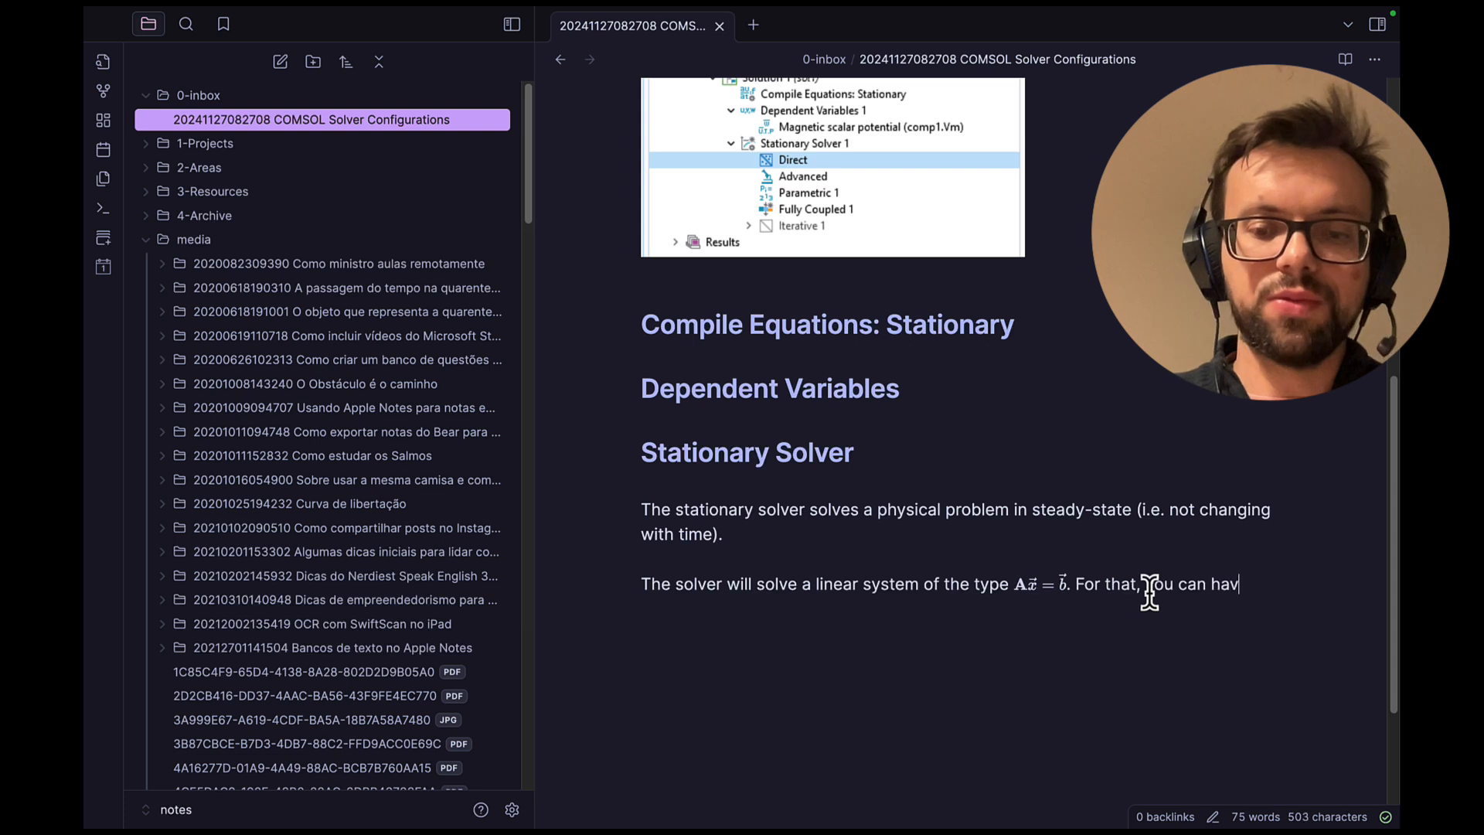
type("e only one")
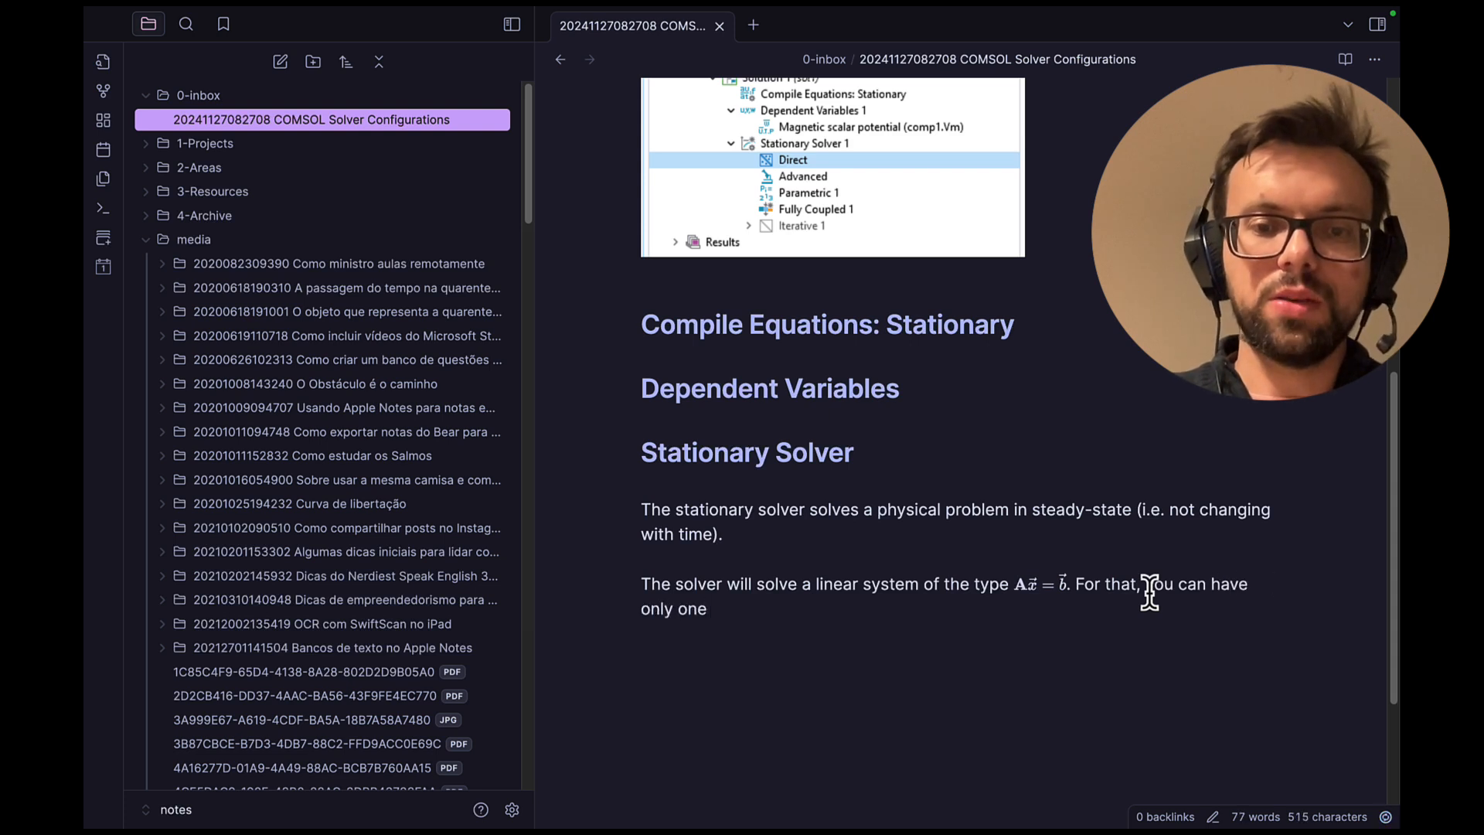
type(" of the two t")
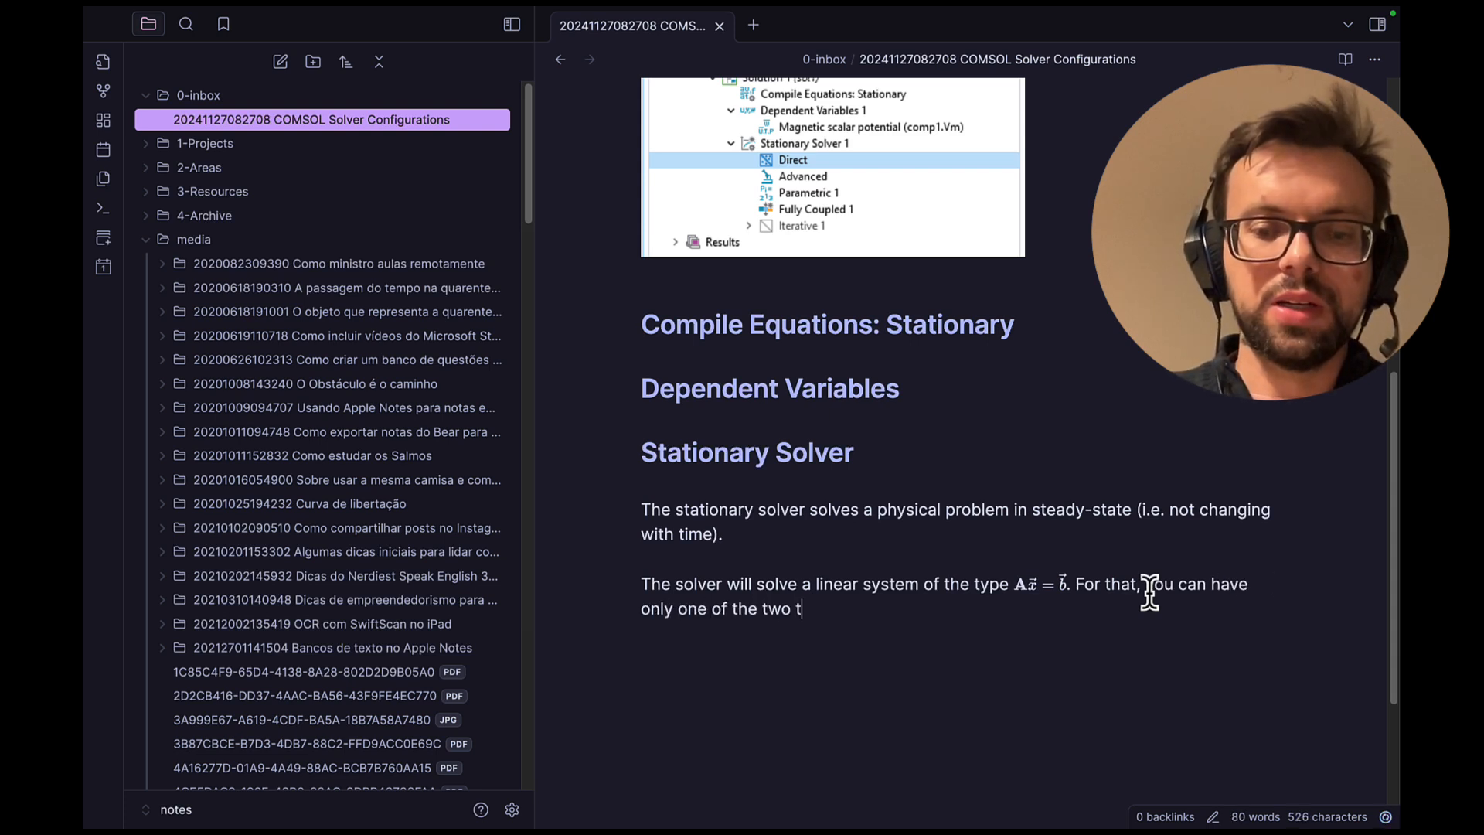
type("ypes:")
Add a bulleted list with the items "Direct" and "Iterative" below the paragraph.
key("Return")
key("Return")
type("*Di")
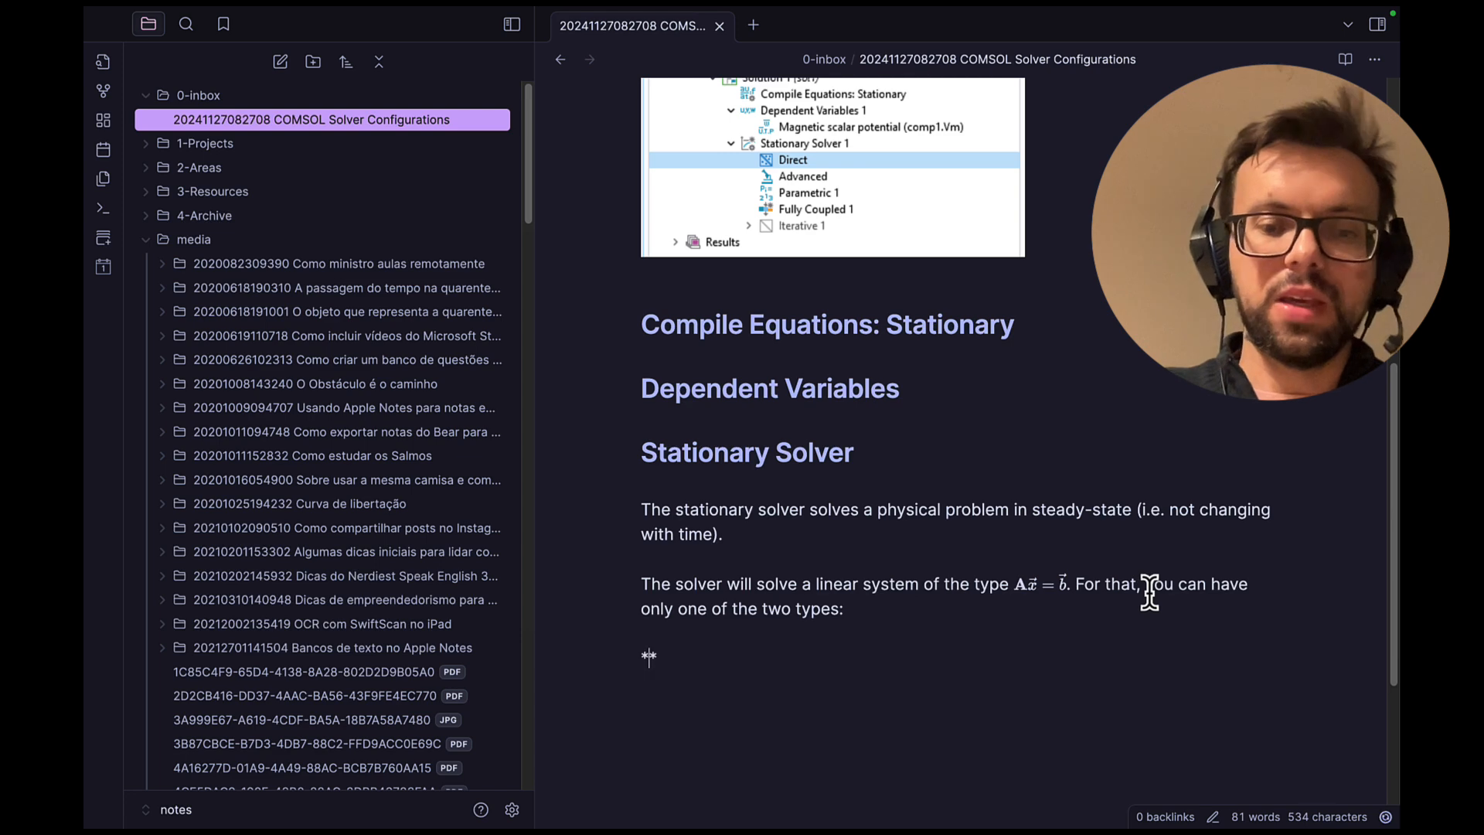
key("BackSpace")
key("BackSpace")
key("BackSpace")
key("BackSpace")
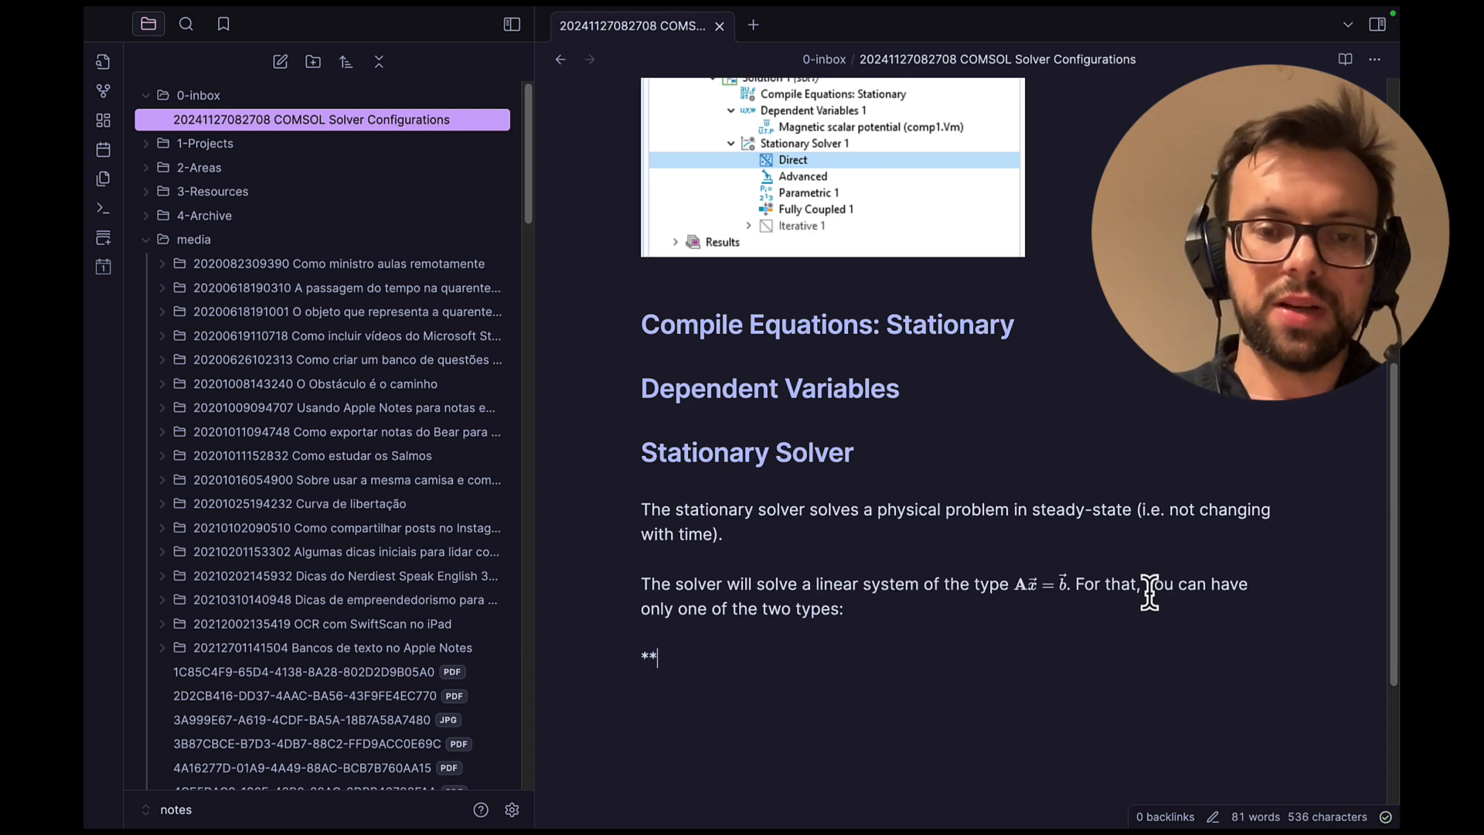
type("- Direct")
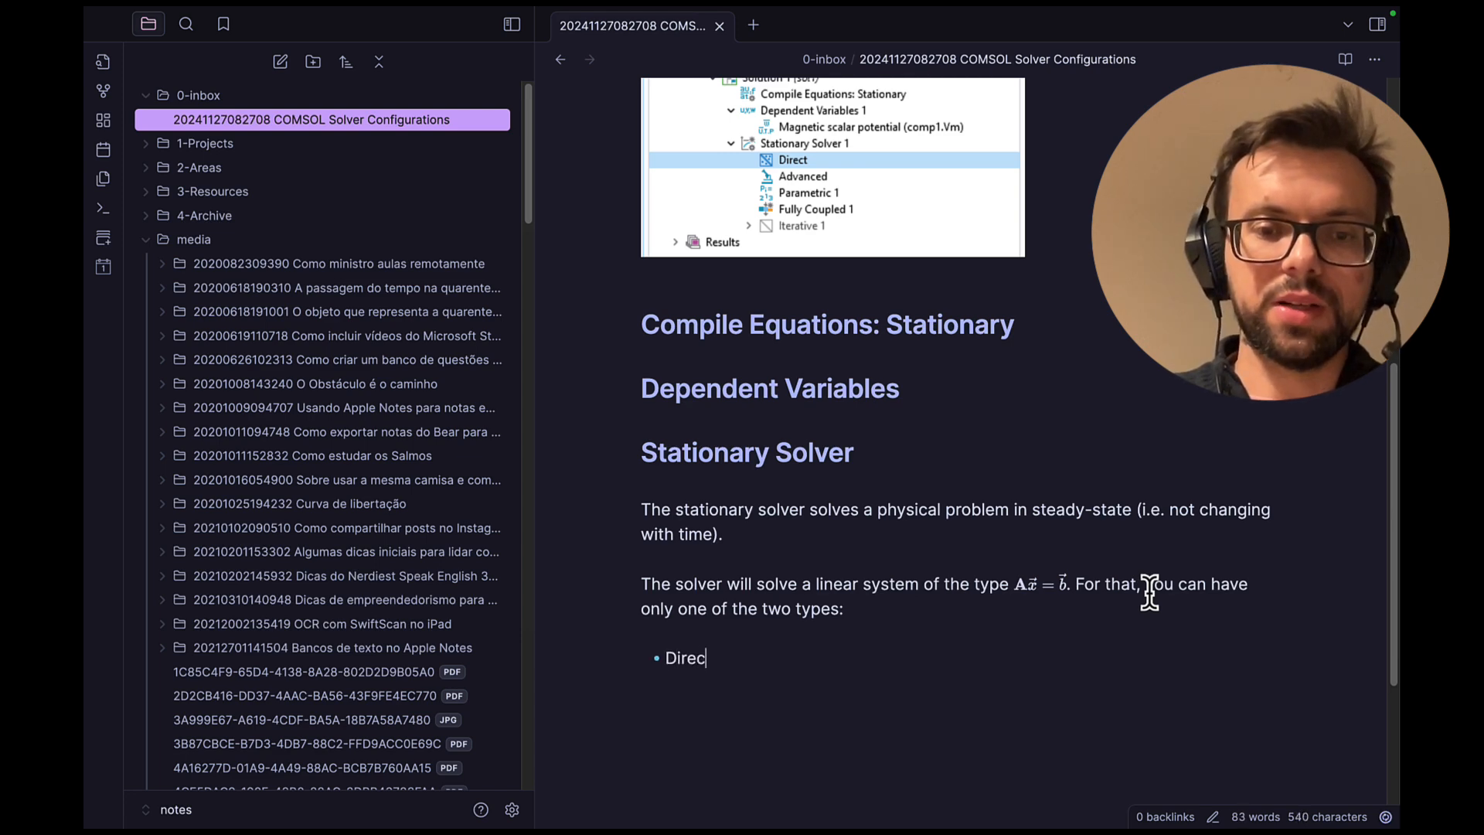
key("Return")
type("Iteratvie")
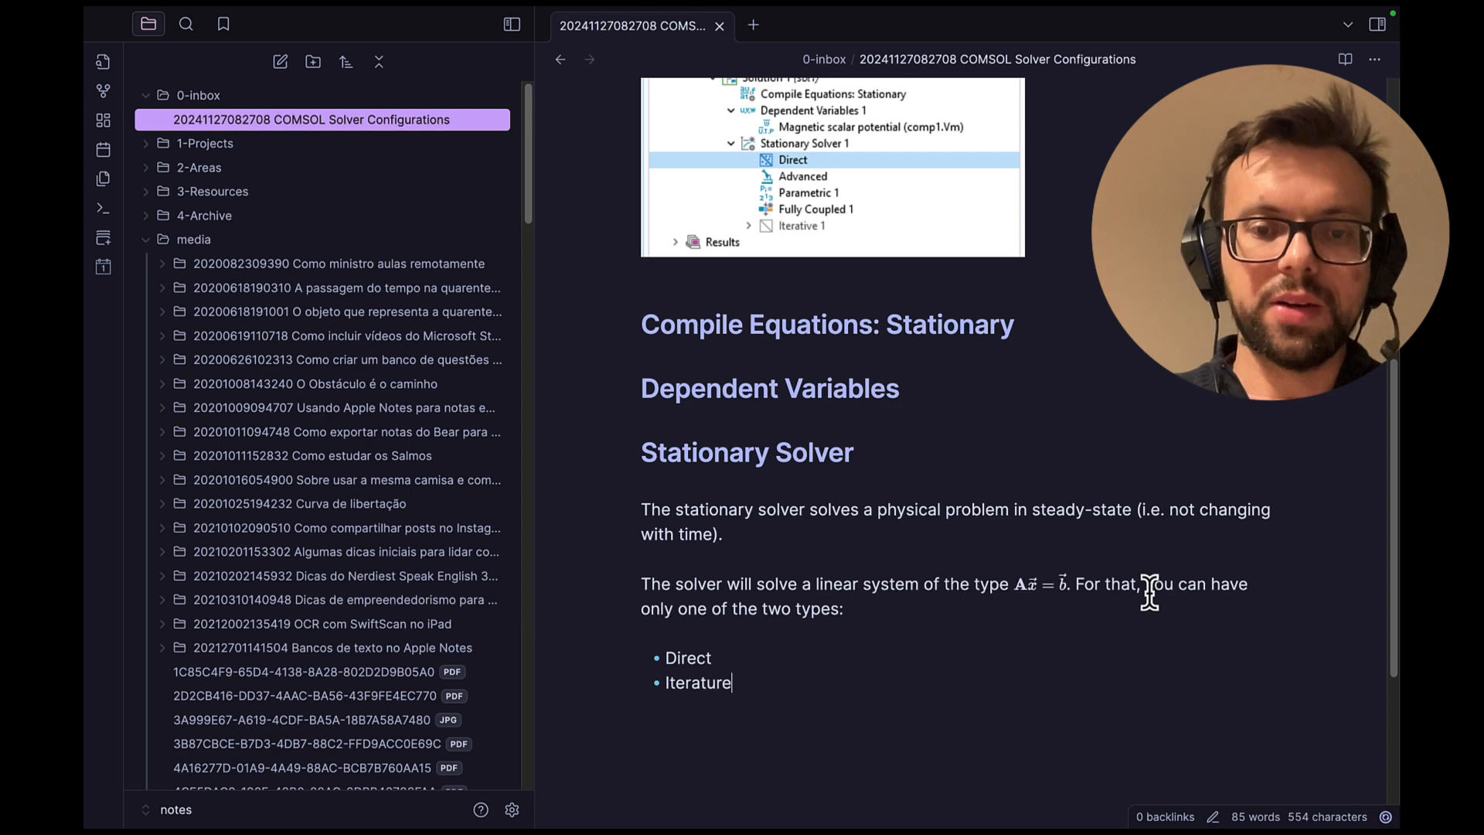
key("BackSpace")
key("BackSpace")
key("BackSpace")
type("ive")
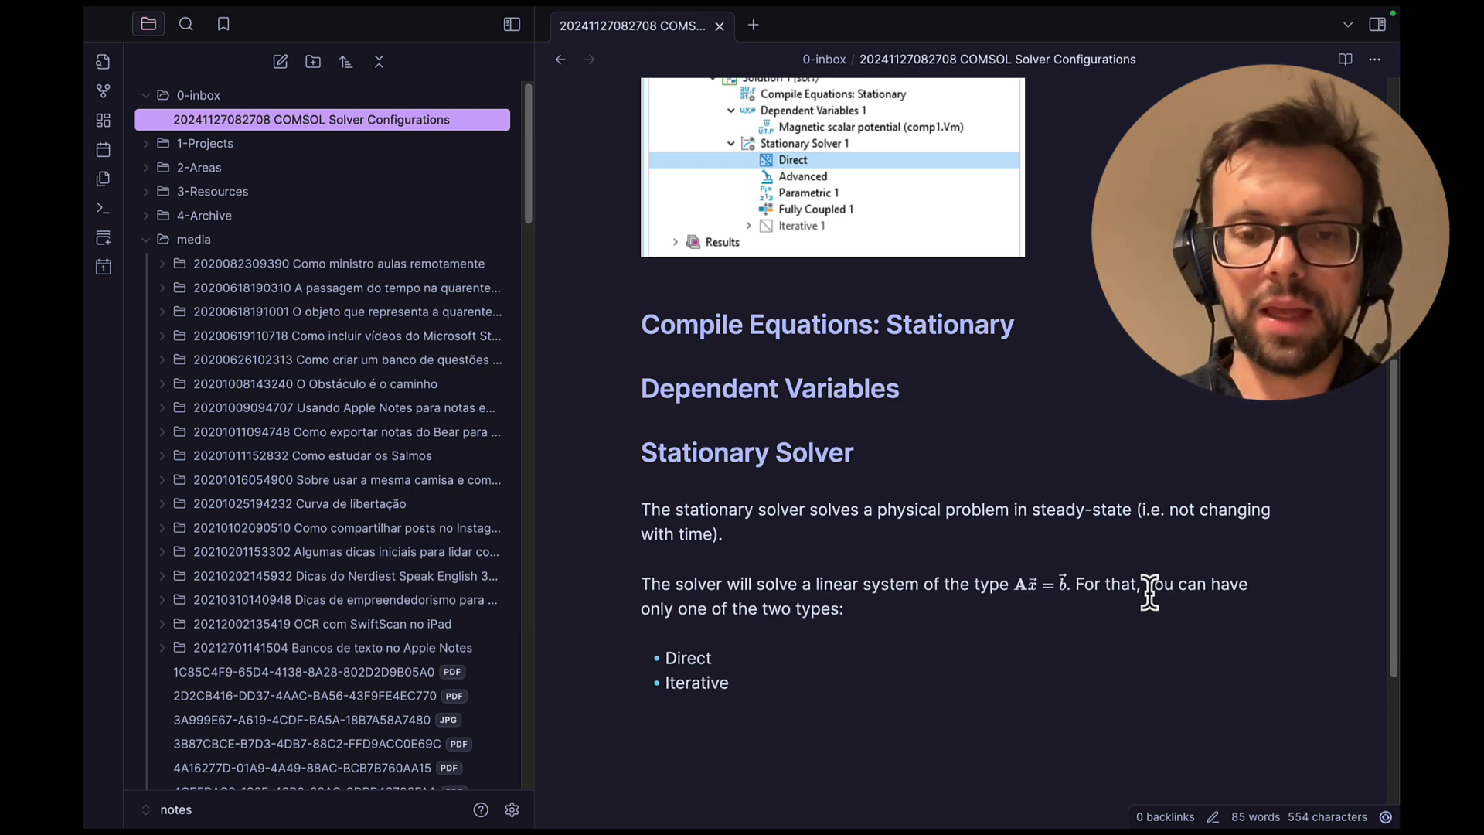
Make the word "Direct" bold in the first bullet of the solver type list.
scroll(878, 200, "up", 1)
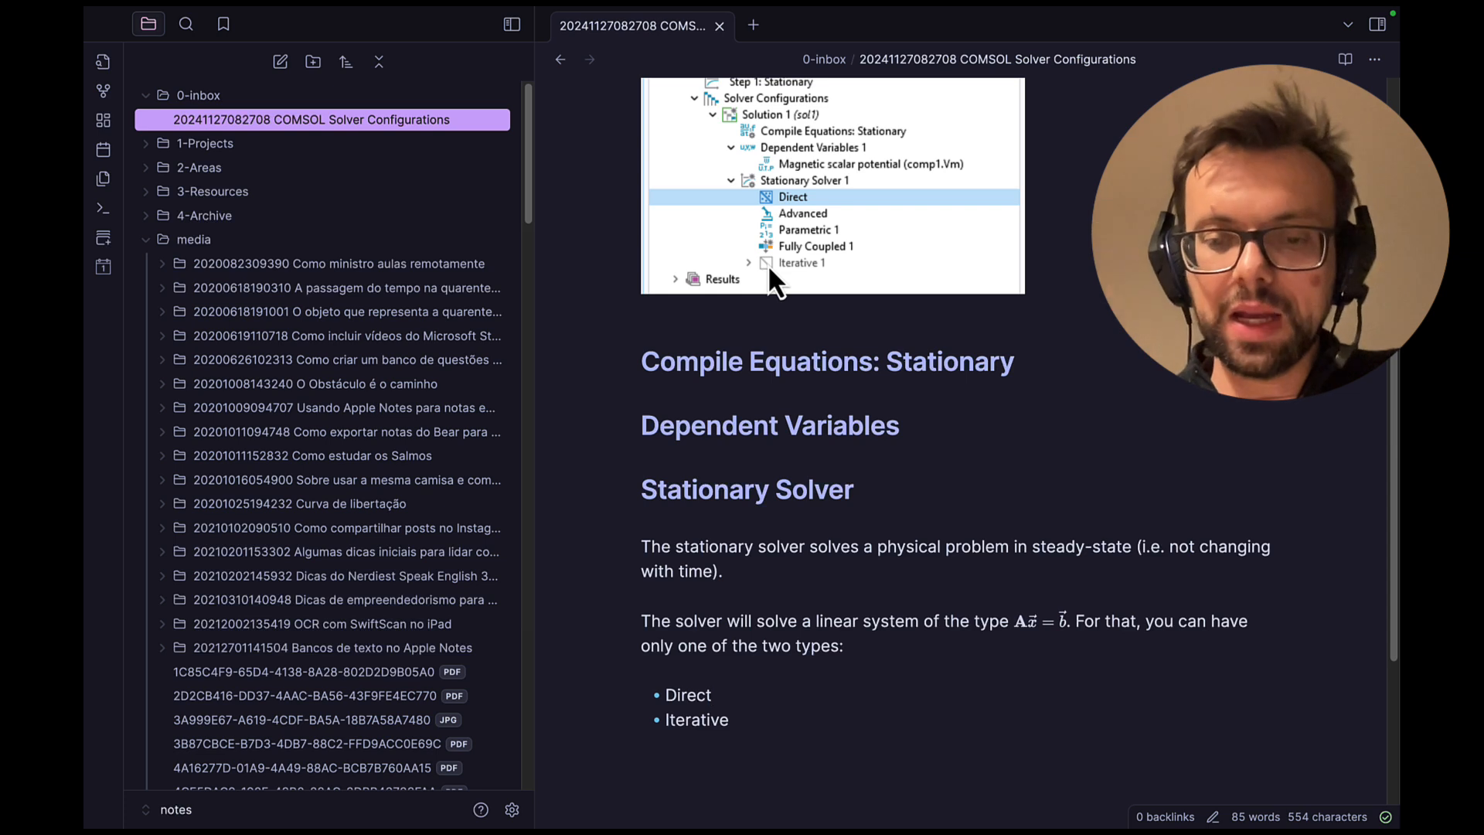
key("Escape")
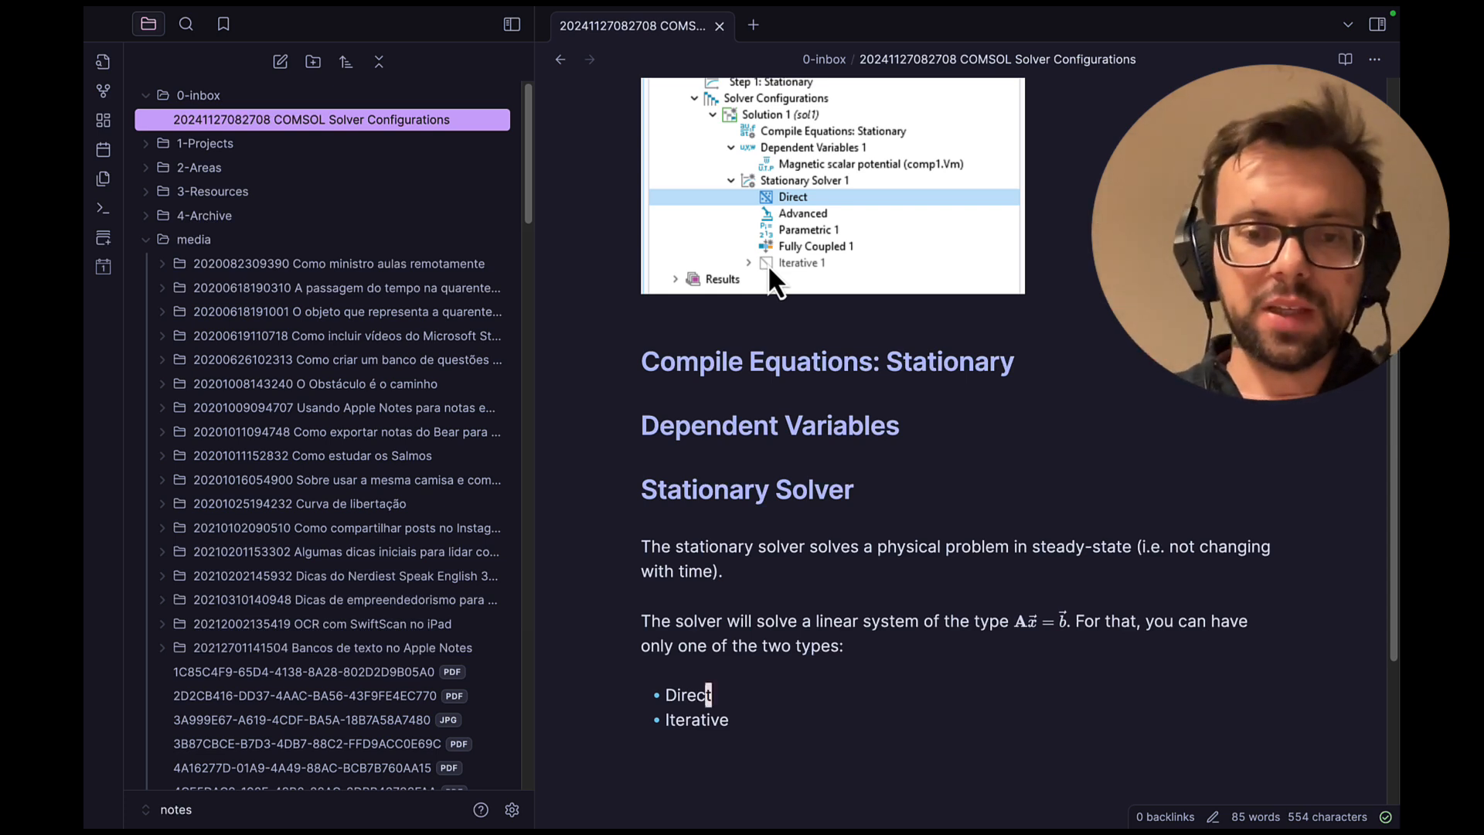
key("v")
key("h")
key("h")
key("h")
key("h")
key("h")
key("super+b")
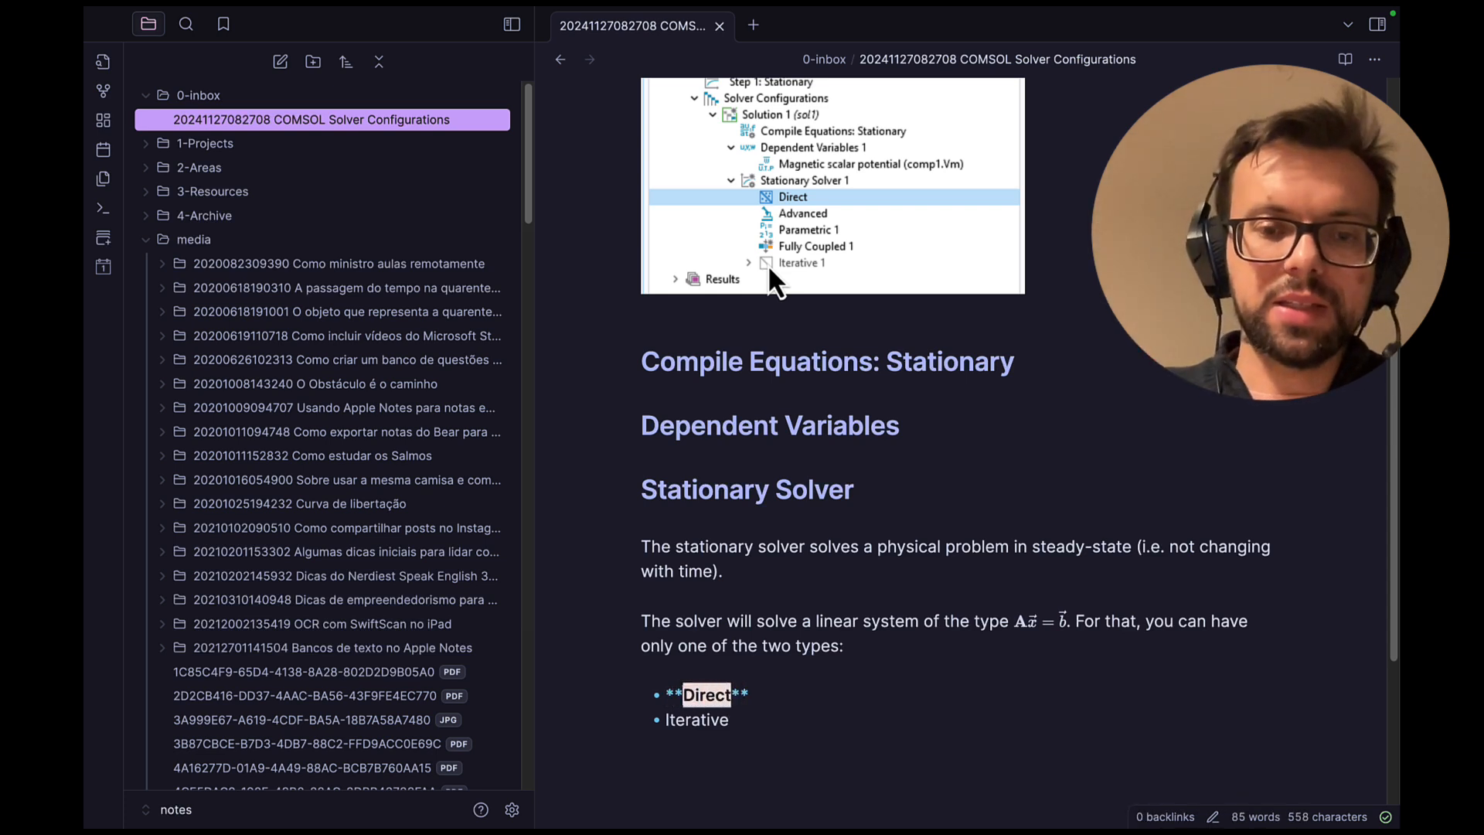
Add the explanation "- it always converges or get stuck" after the bold word Direct in the first bullet.
key("Escape")
type("A -")
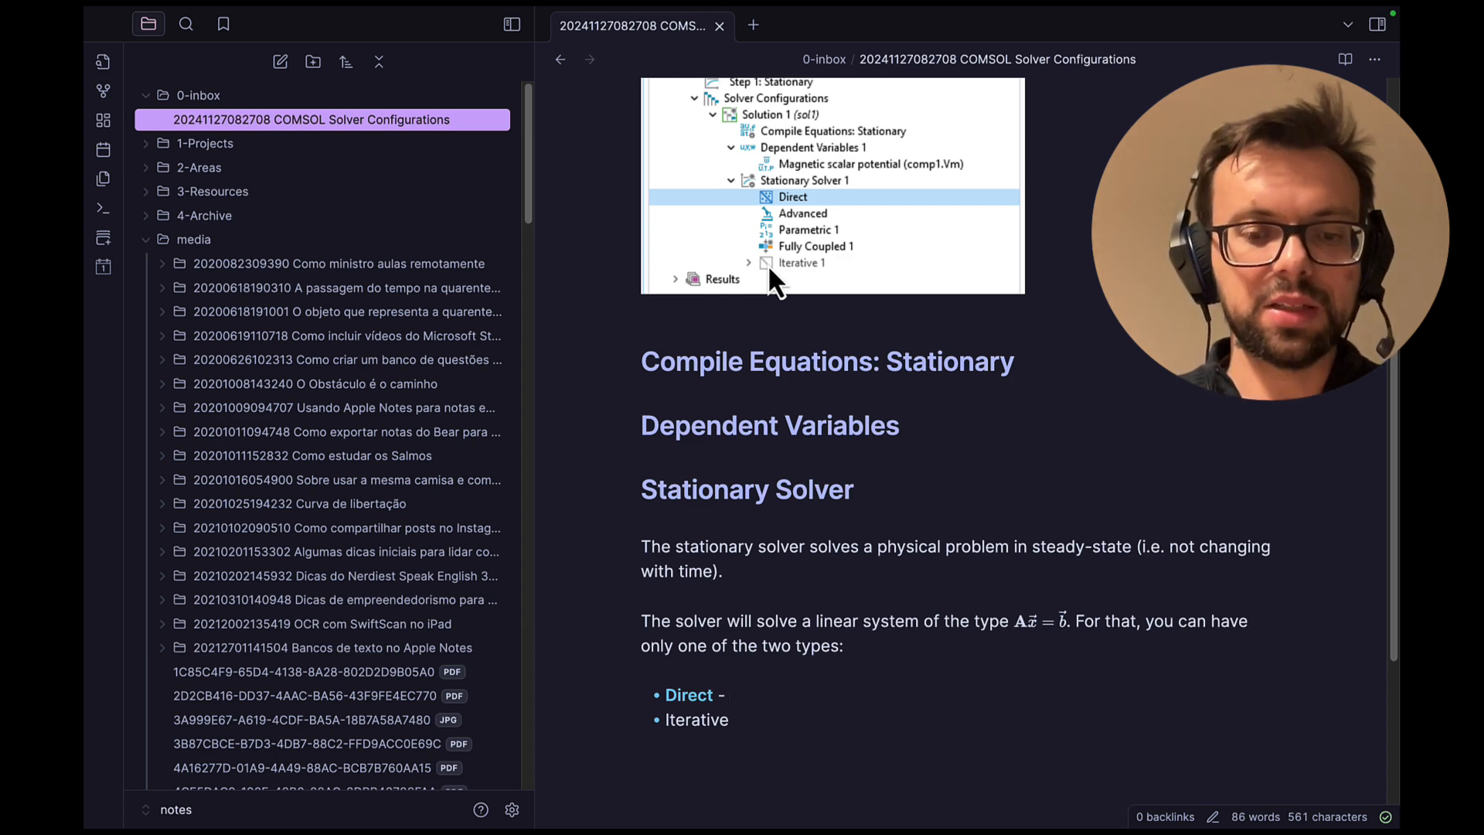
type("it woul")
key("BackSpace")
key("BackSpace")
key("BackSpace")
key("BackSpace")
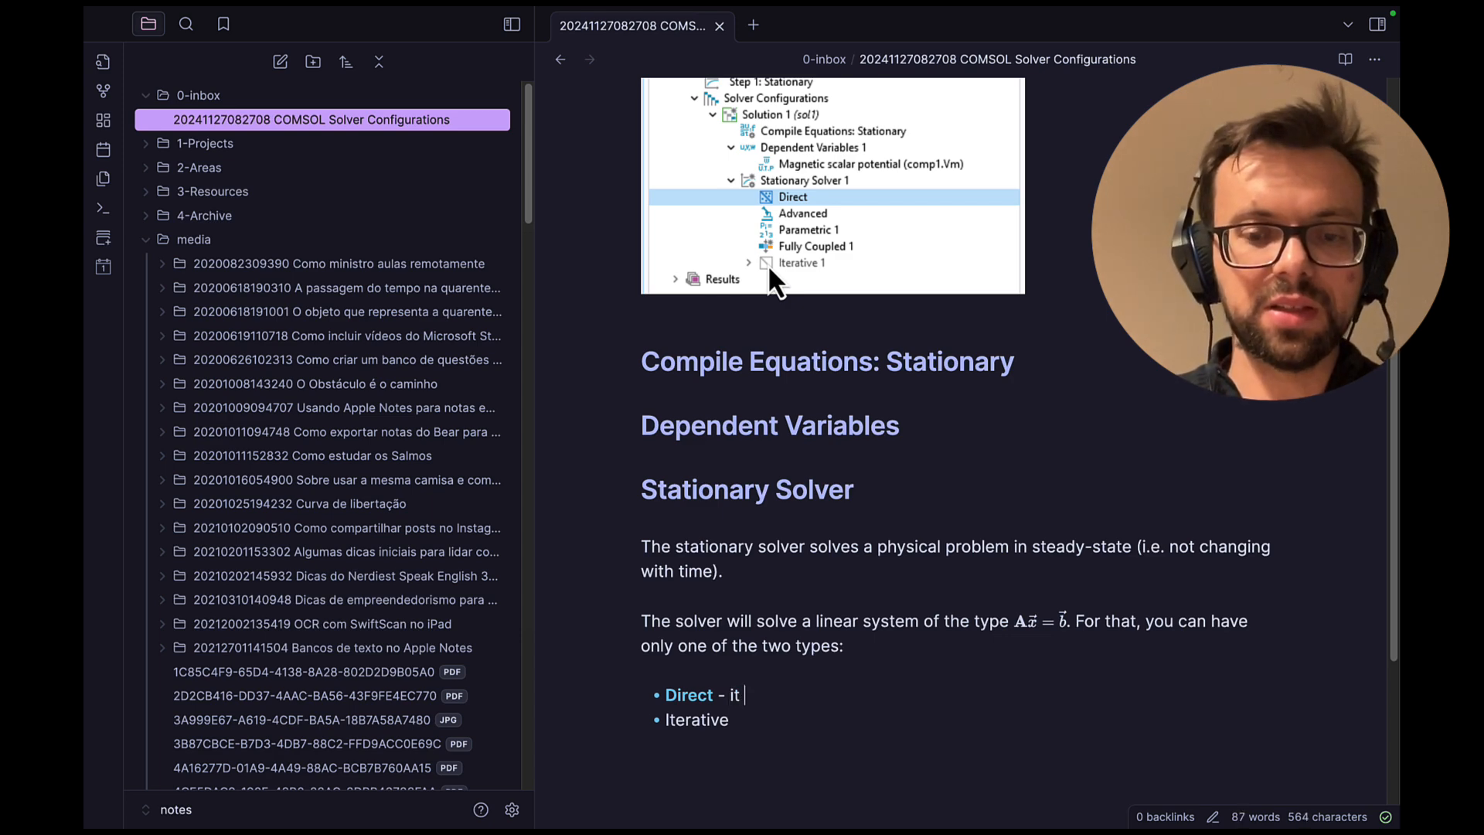
type("always cong")
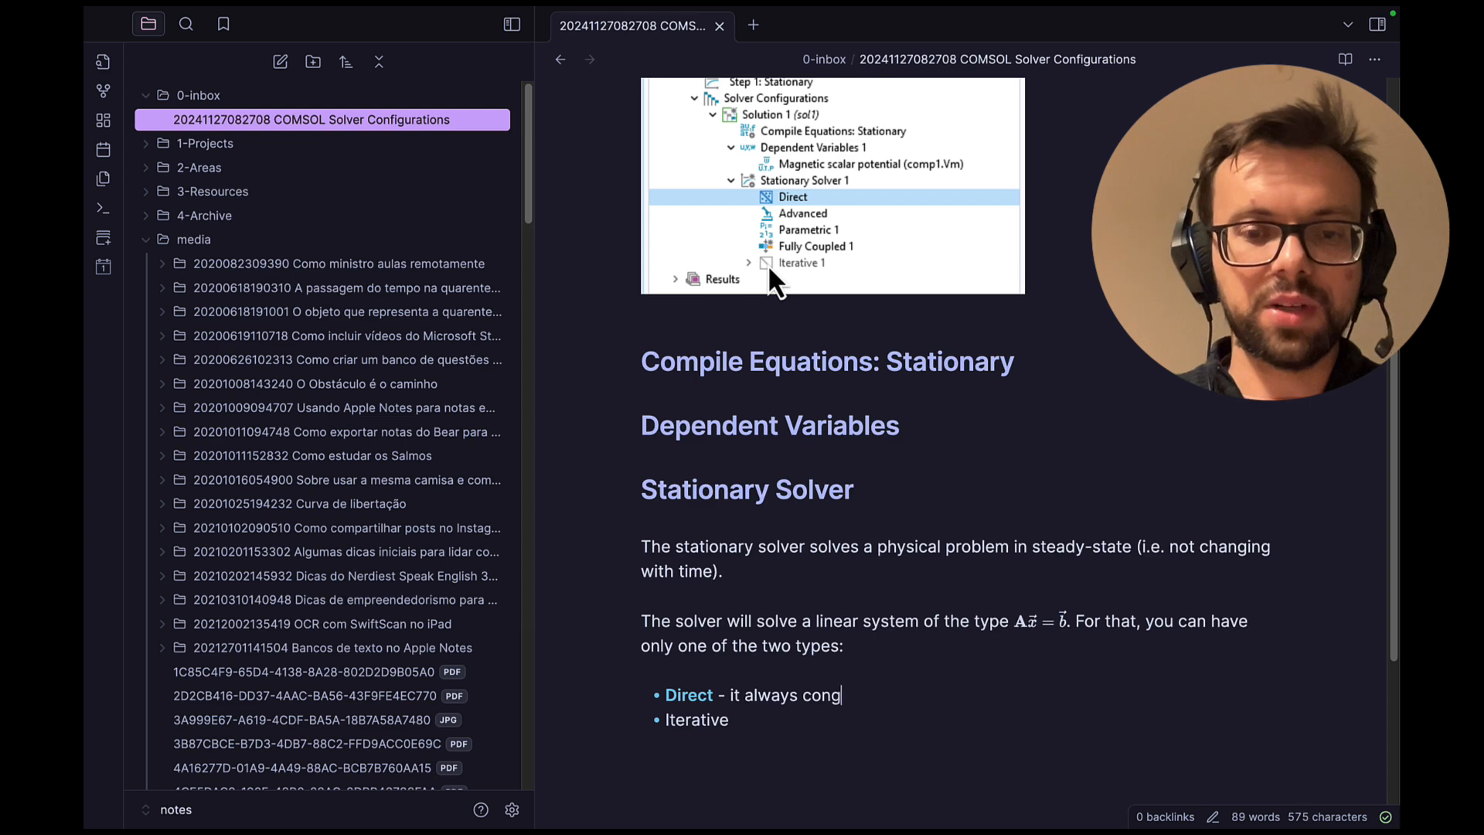
type("e")
key("BackSpace")
key("BackSpace")
key("BackSpace")
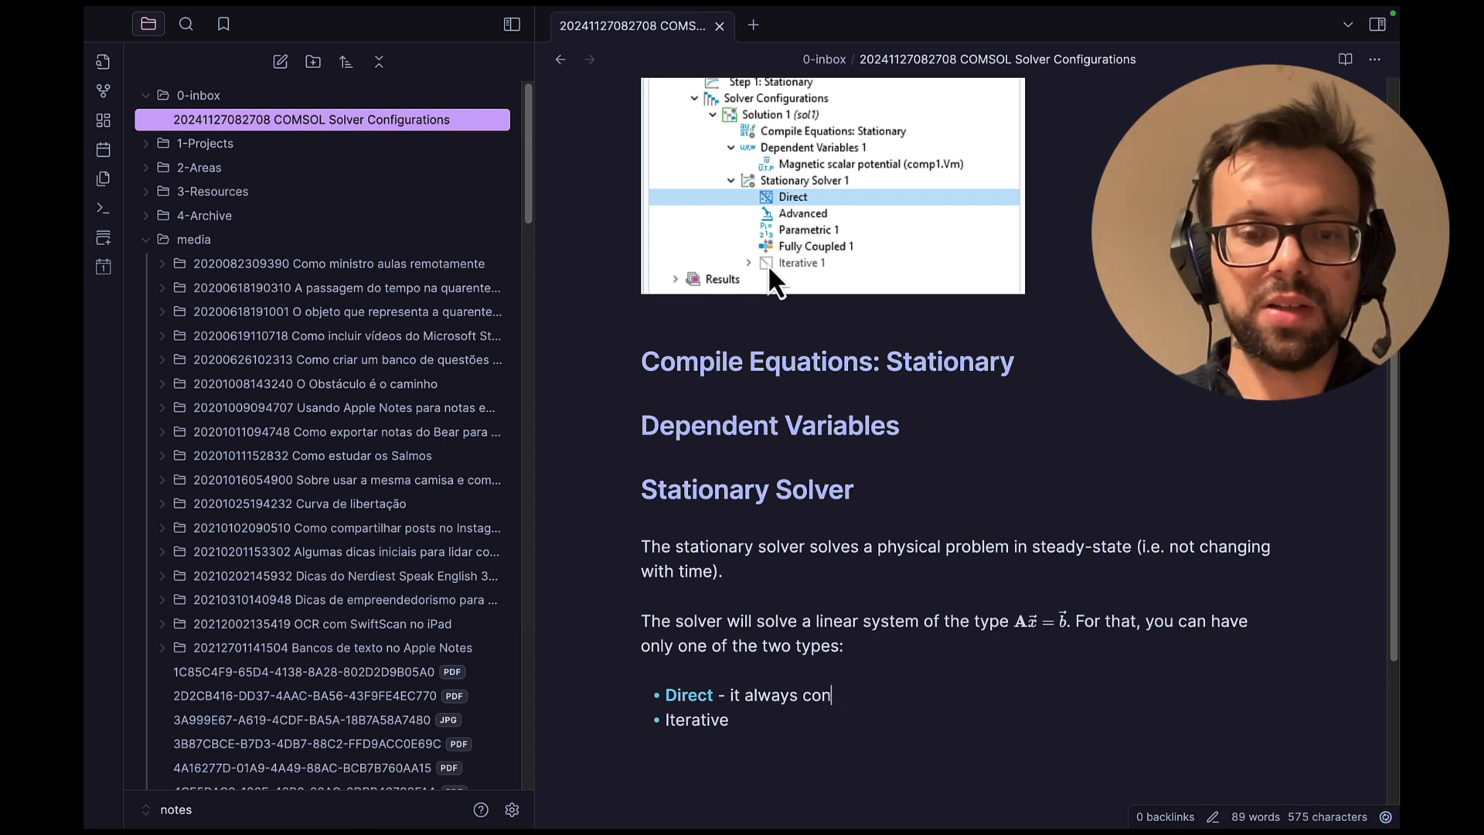
type("nverges or")
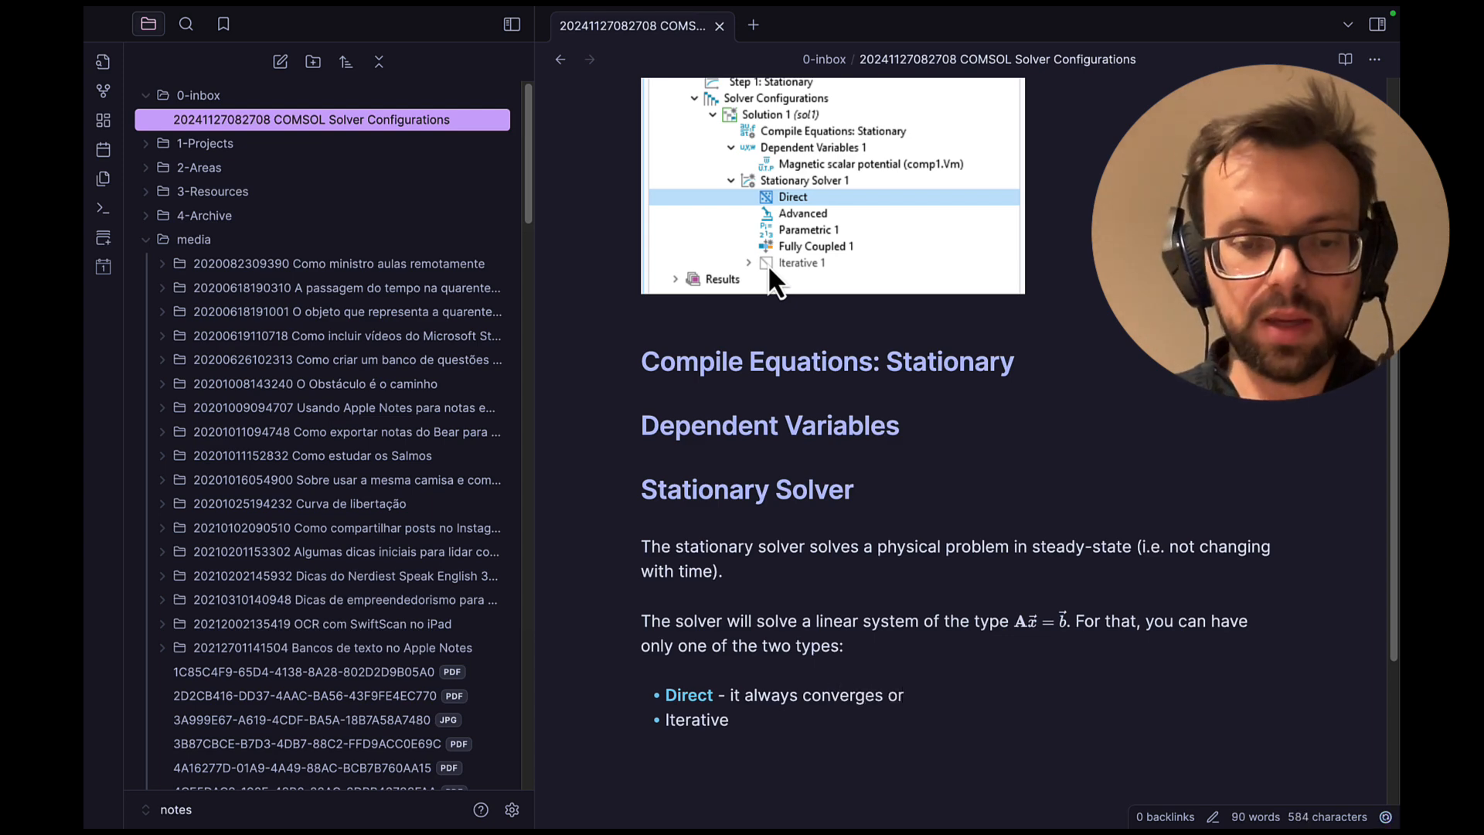
type(" get stuck")
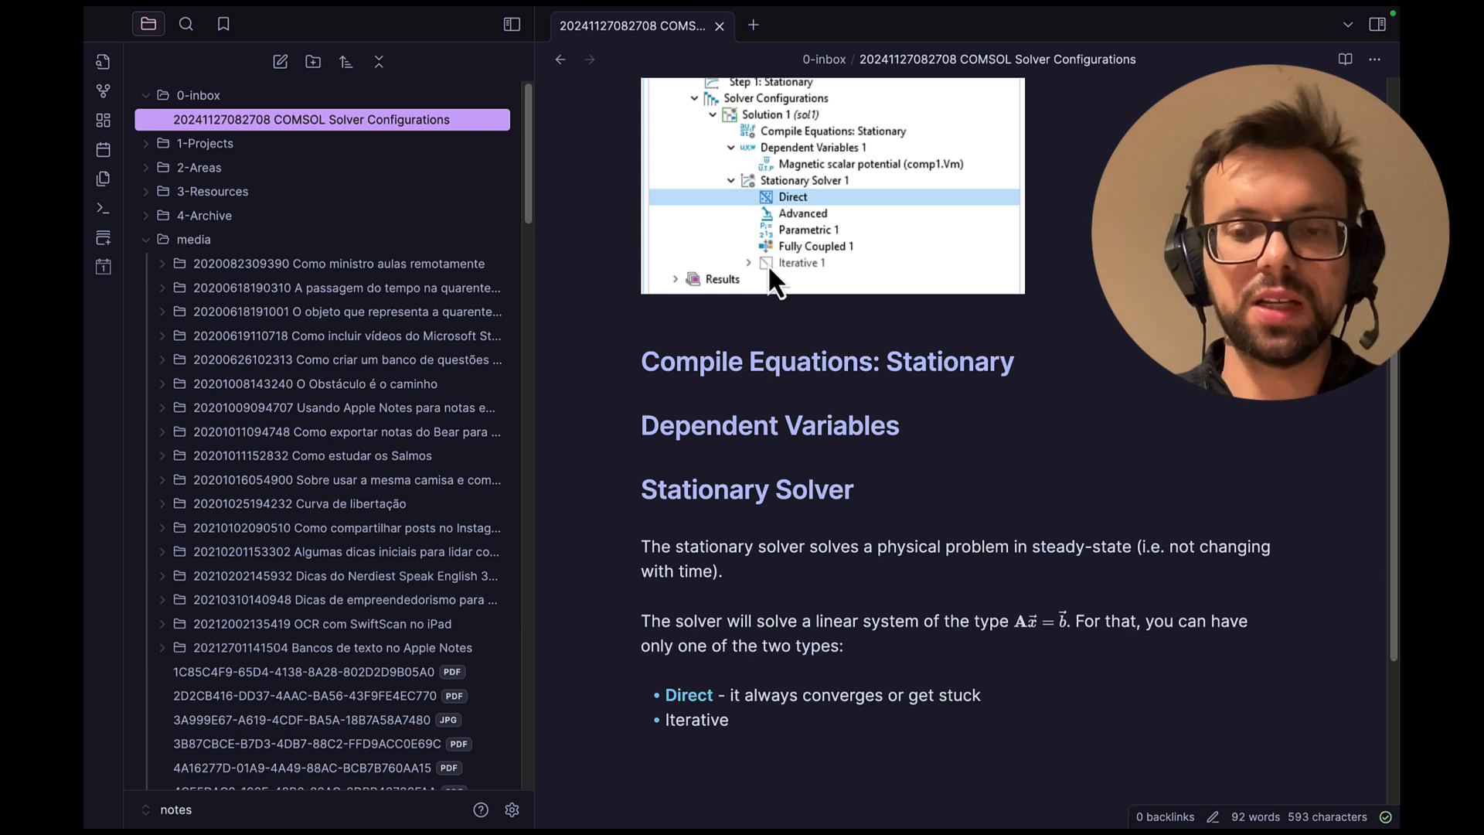
Extend the Direct bullet's explanation with ", might be a bit slow for some problems".
type(", mi")
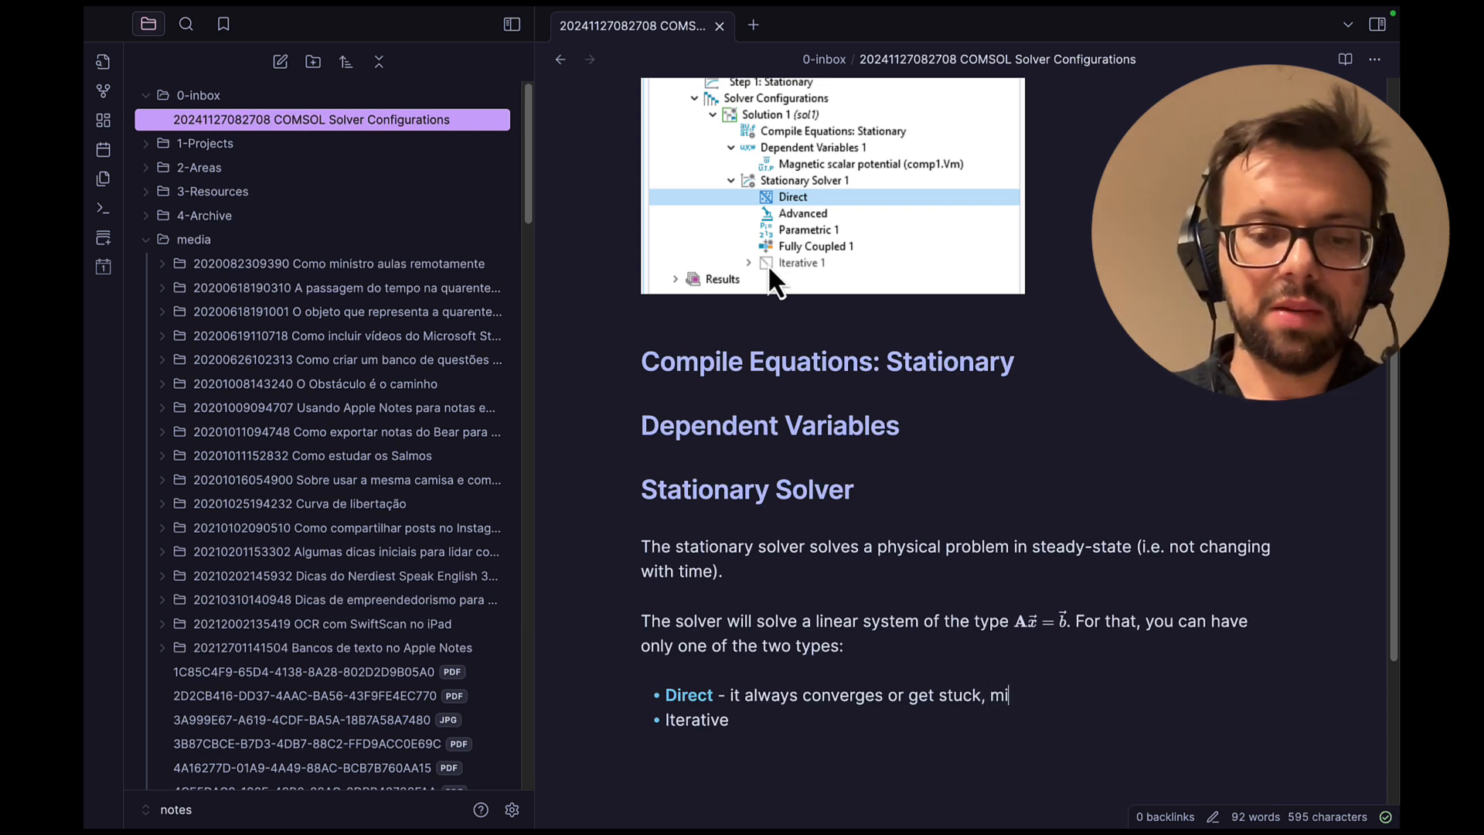
type("ght be a bit")
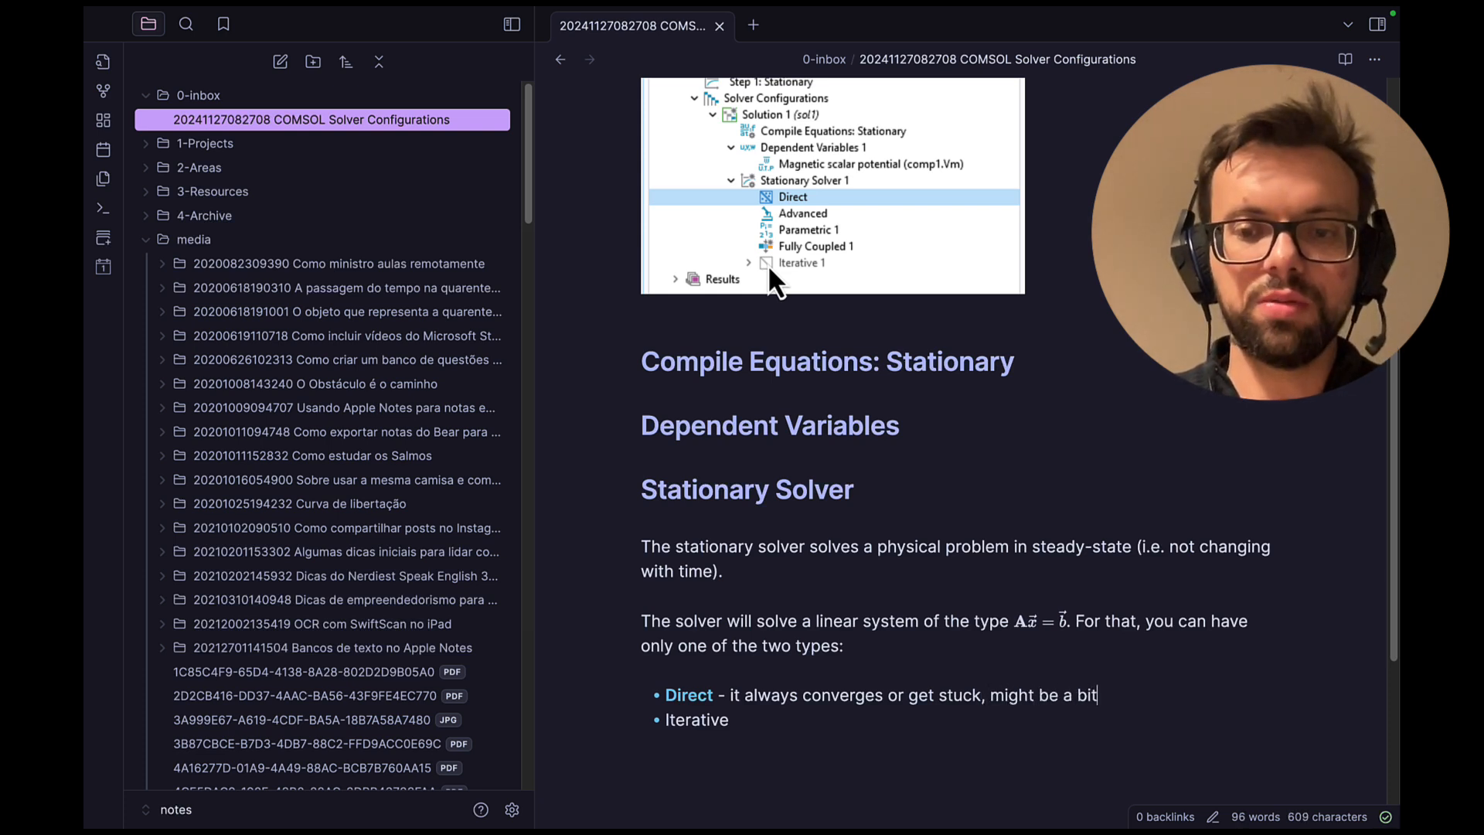
type(" slow")
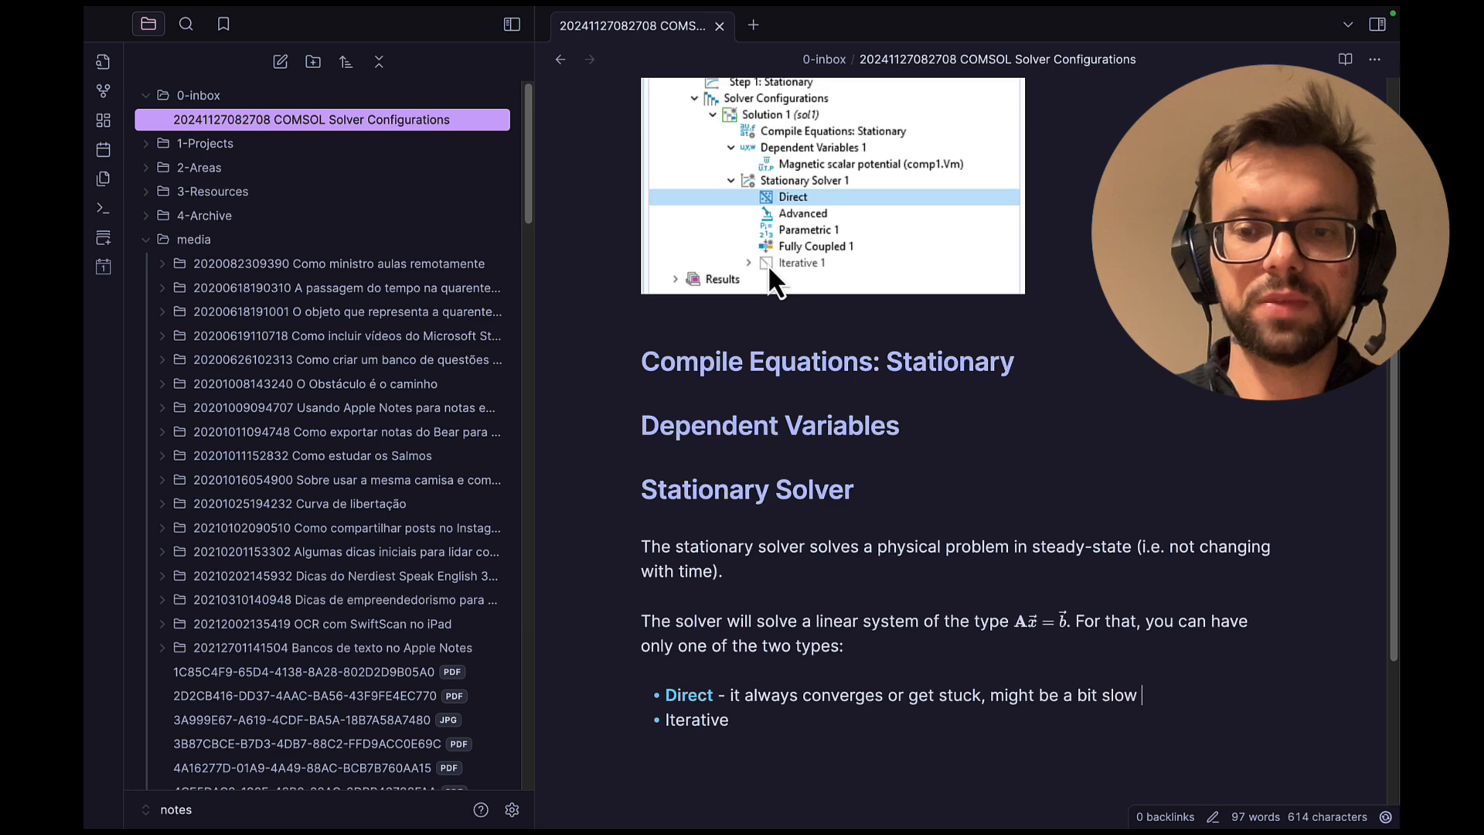
type(" for some pro")
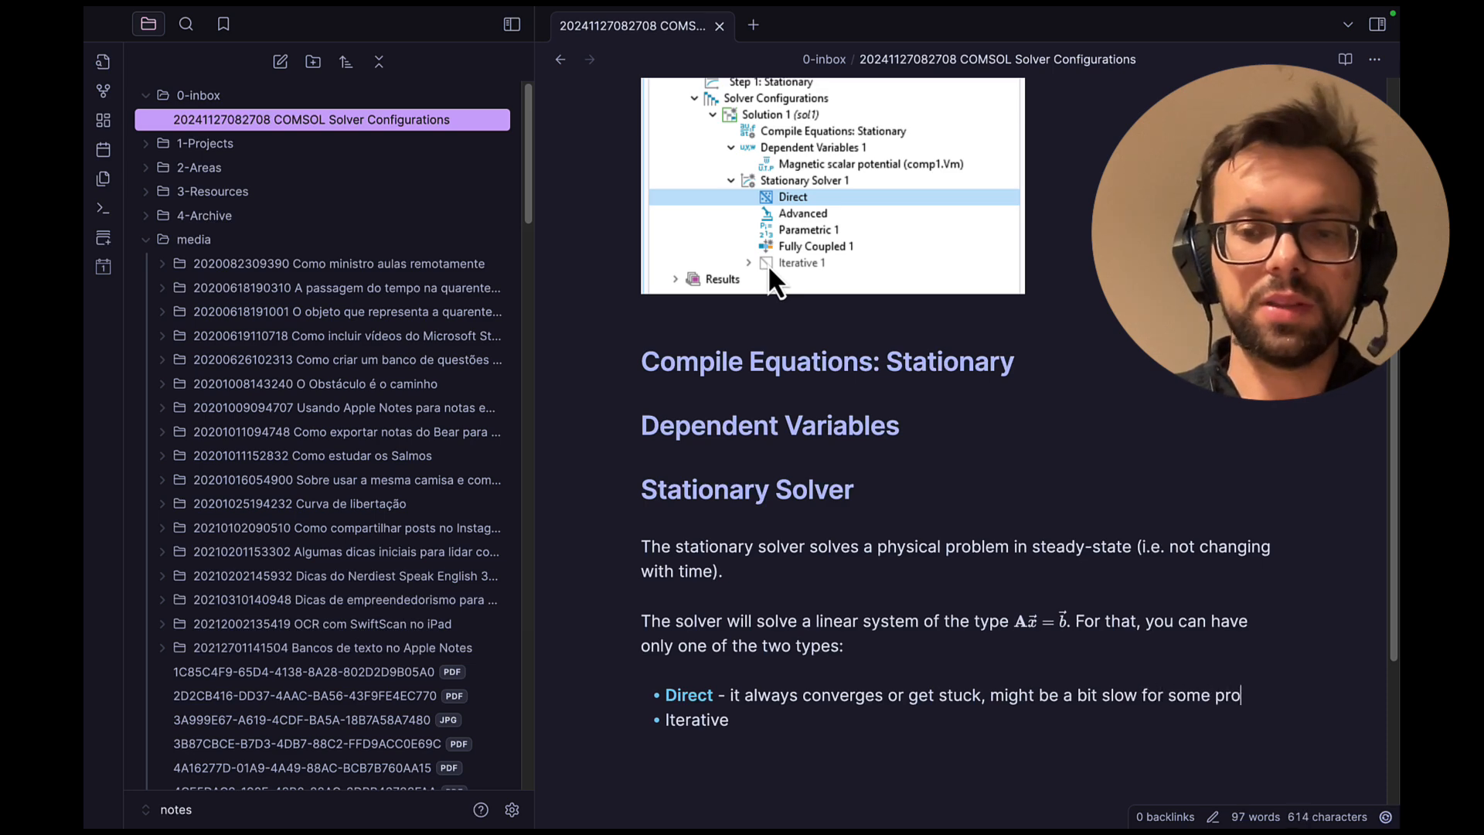
type("blems")
Make the word "Iterative" bold in the second bullet of the solver type list.
key("shift+Left")
key("shift+Left")
key("shift+Left")
key("shift+Left")
key("shift+Left")
key("shift+Left")
key("shift+Left")
key("shift+Left")
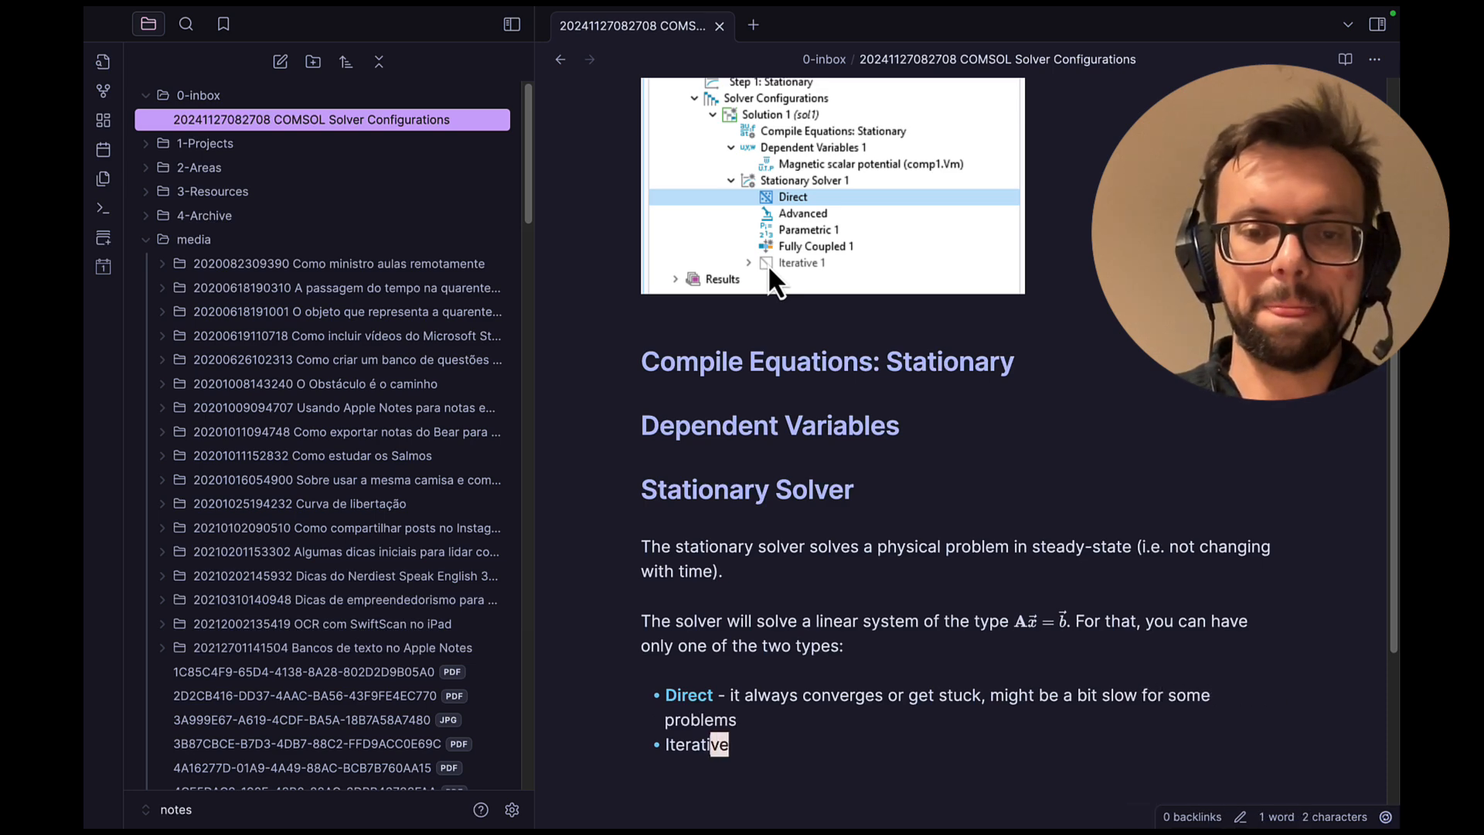
key("Left")
key("Left")
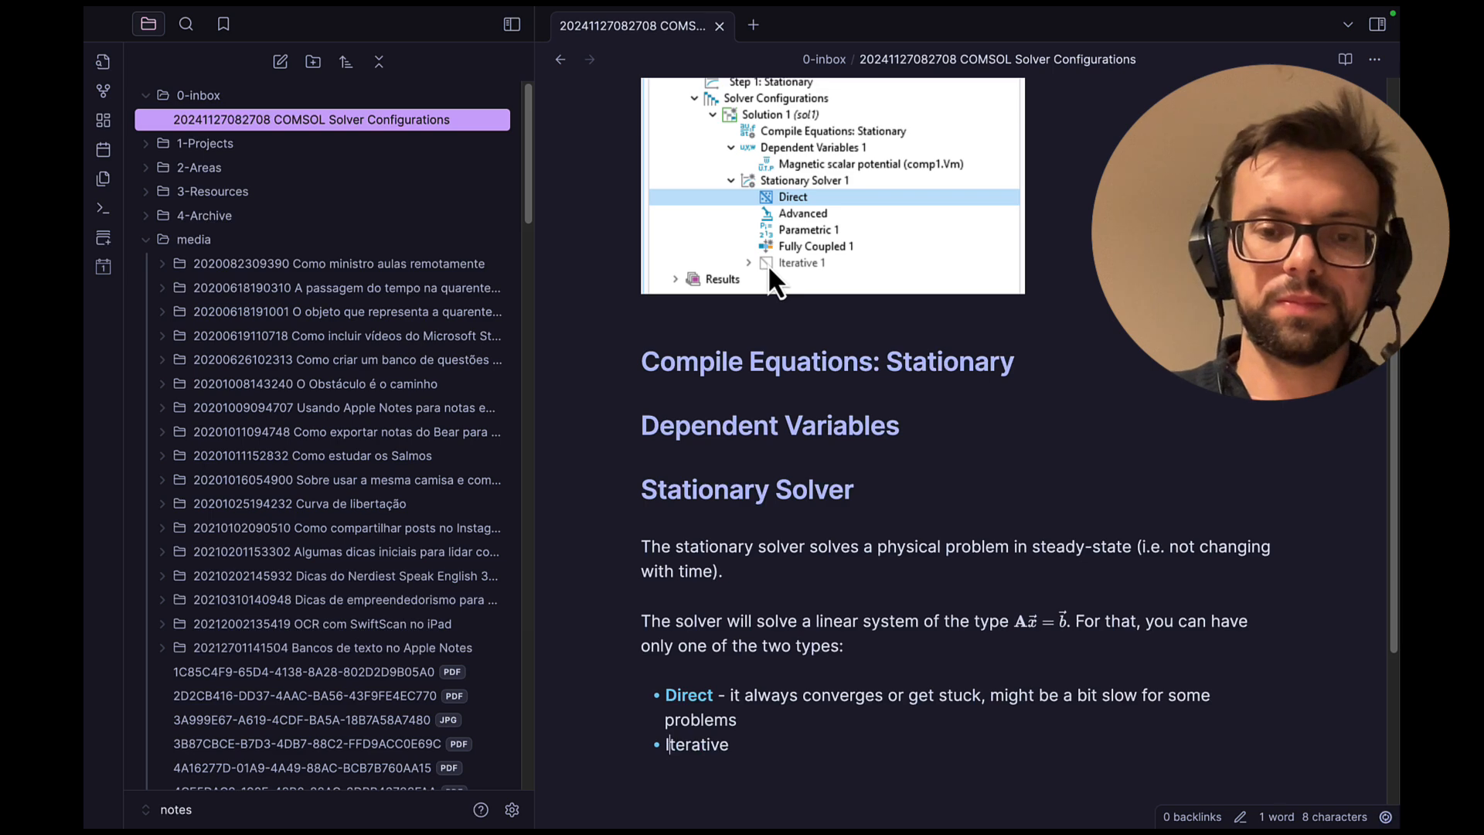
key("shift+Right")
key("shift+Right")
key("shift+Right")
key("shift+Right")
key("shift+Right")
key("shift+Right")
key("shift+Right")
key("shift+Right")
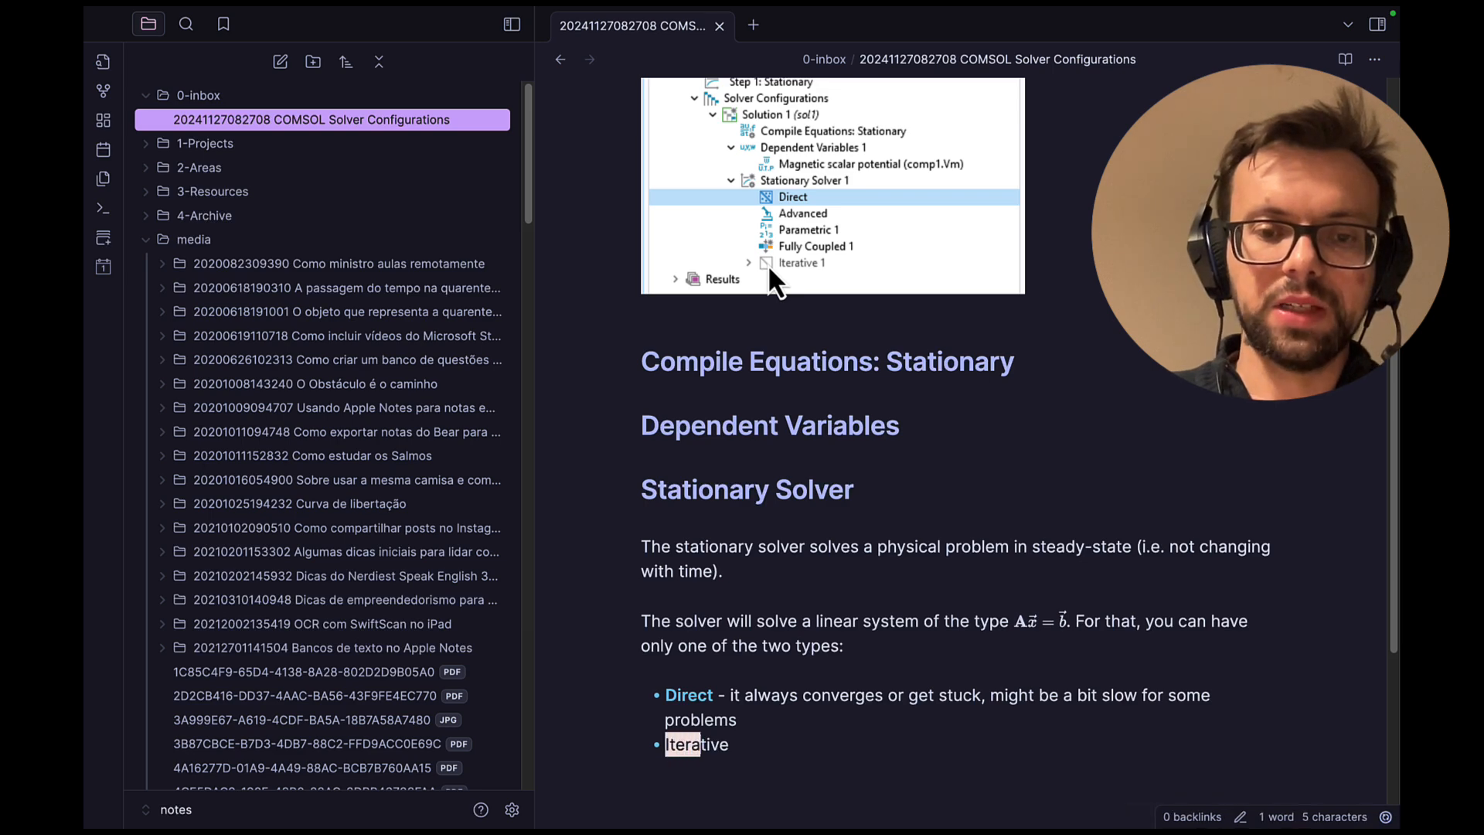
key("shift+Right")
key("super+b")
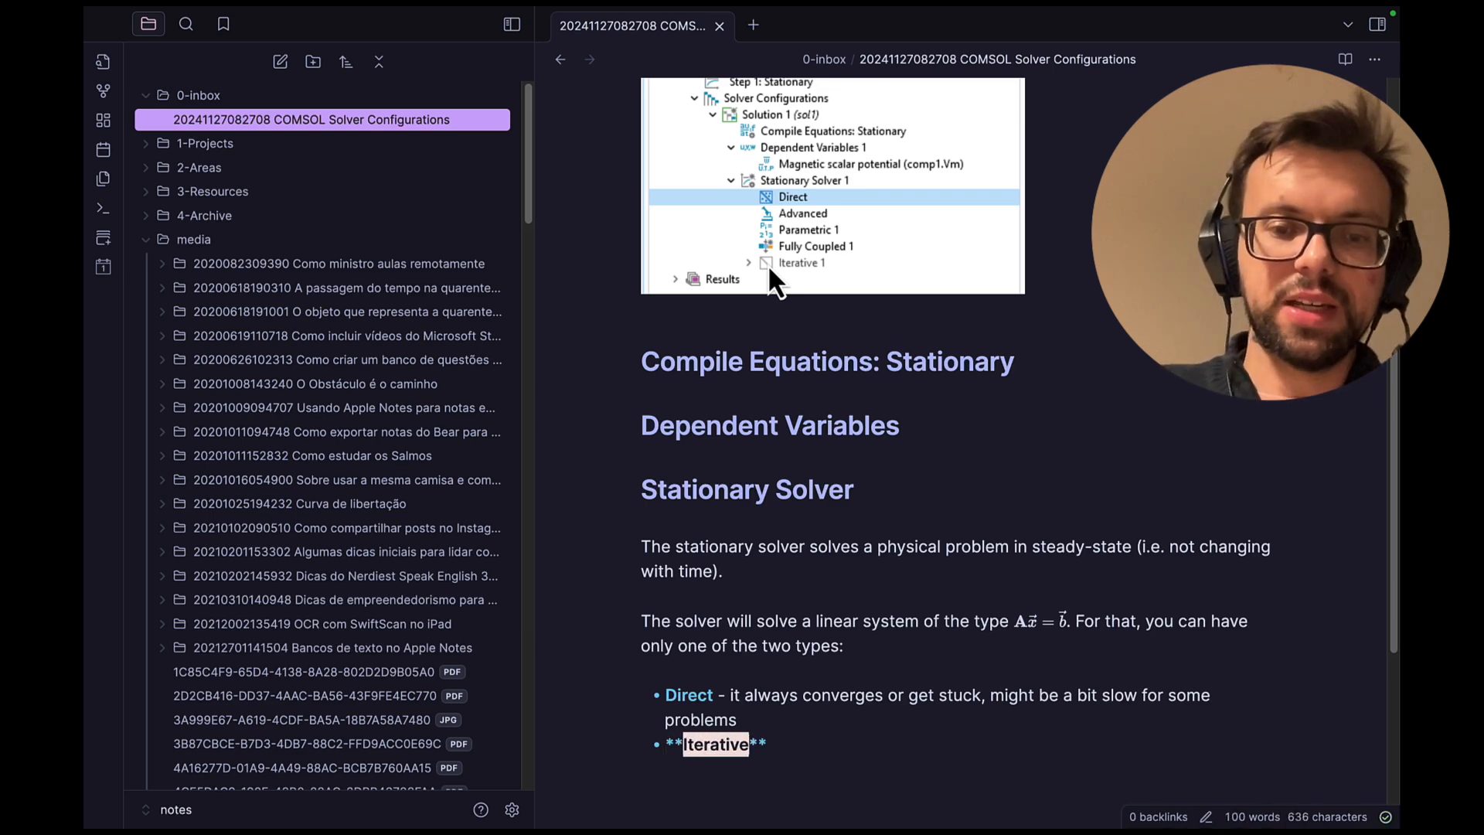
Add the explanation "- can be very fast to calculate, but can also diverge" after the word Iterative in the second bullet.
key("Right")
key("Right")
key("Right")
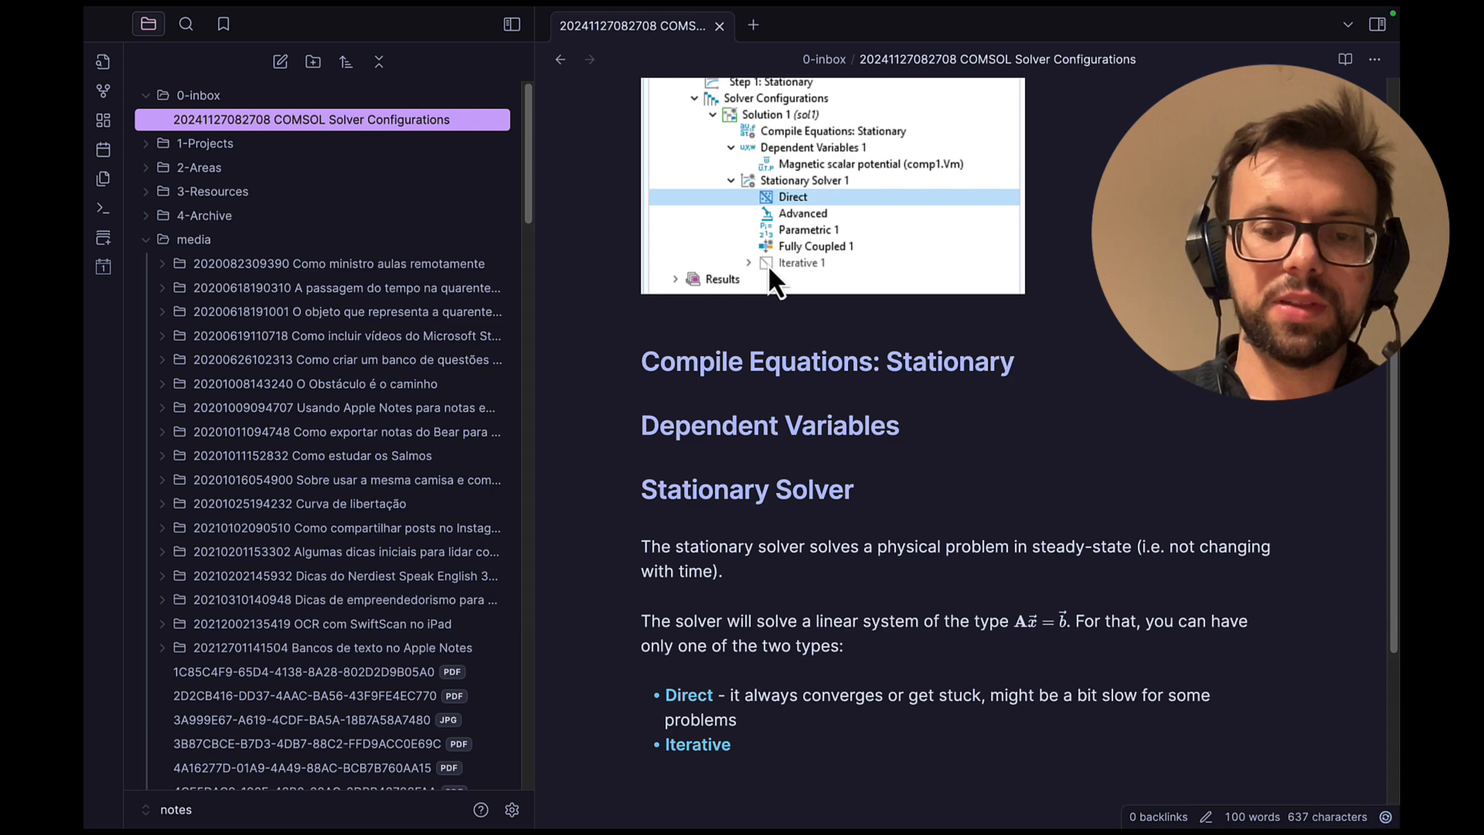
type("- can ")
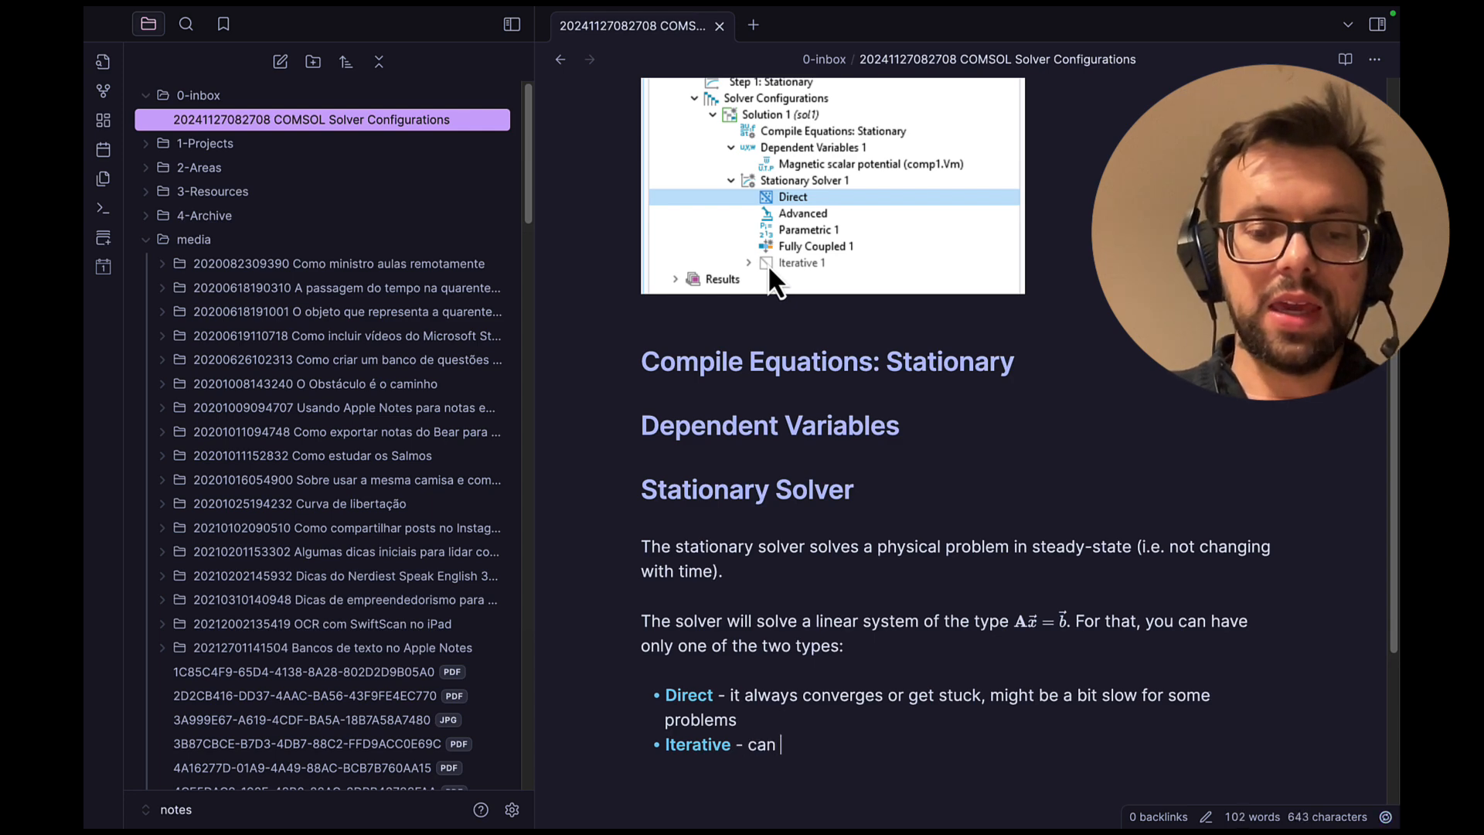
type("be very fast")
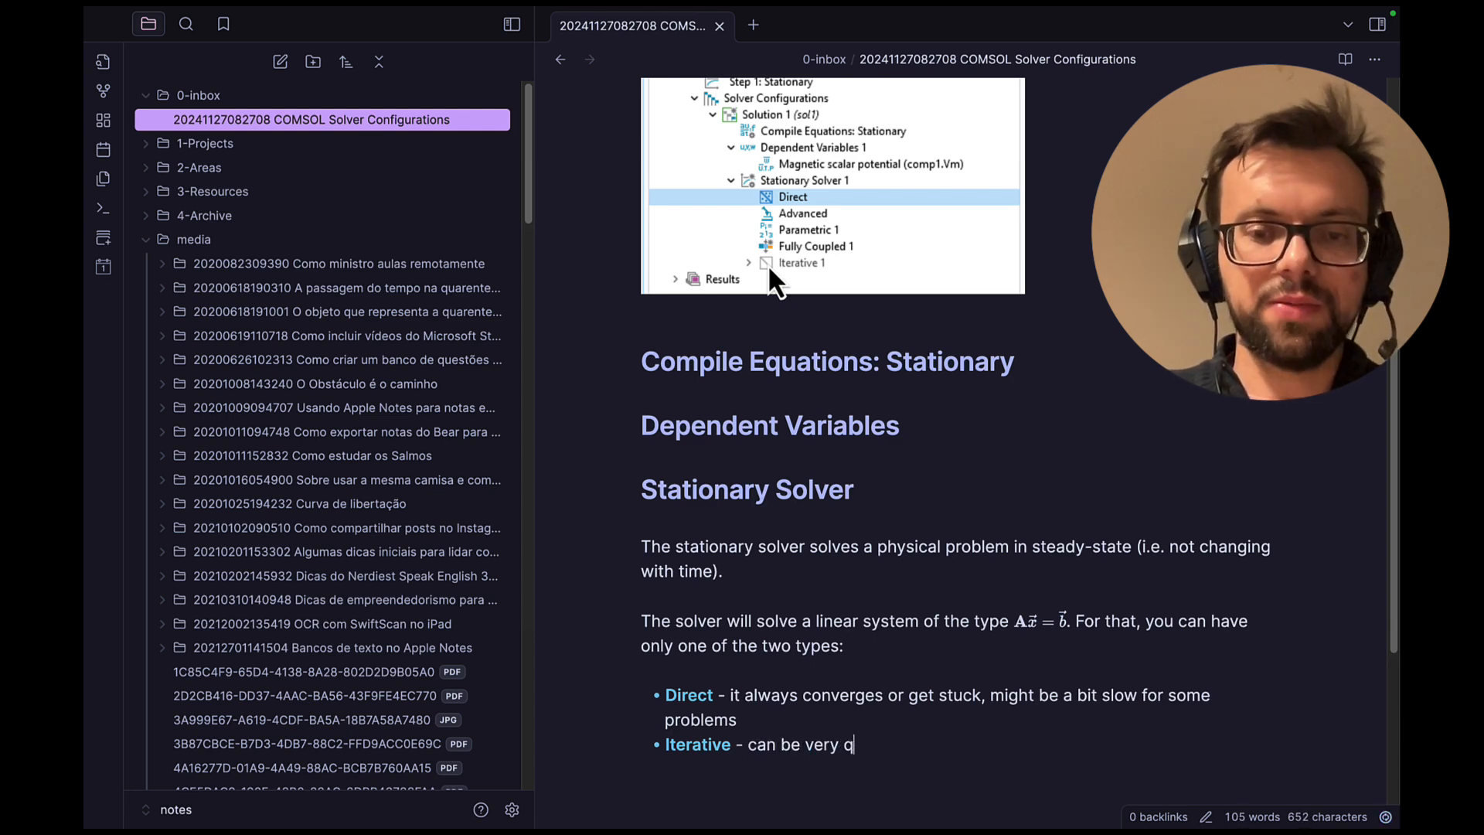
type("lculate")
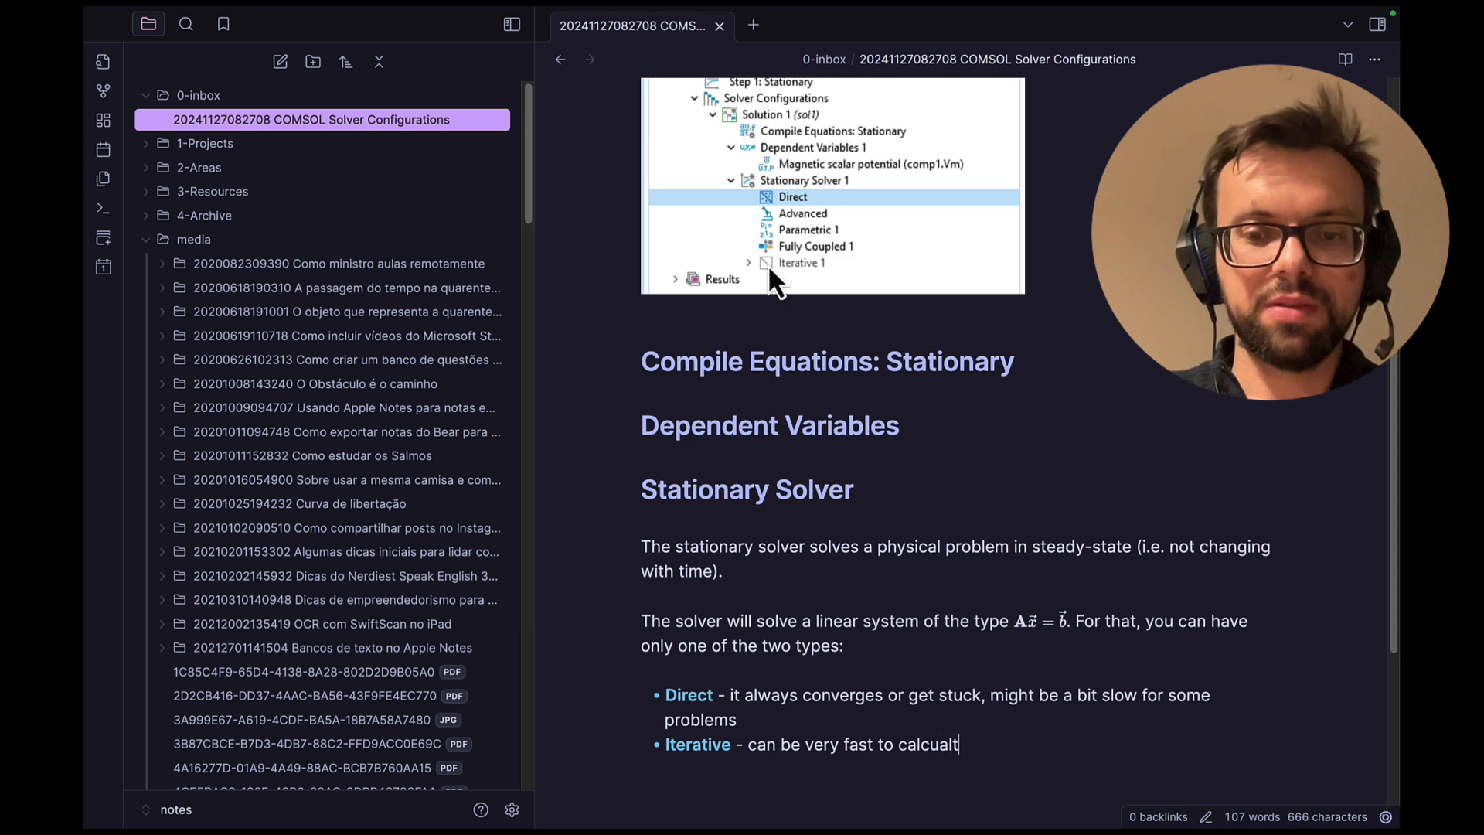
key("BackSpace")
key("BackSpace")
key("BackSpace")
key("BackSpace")
type("late")
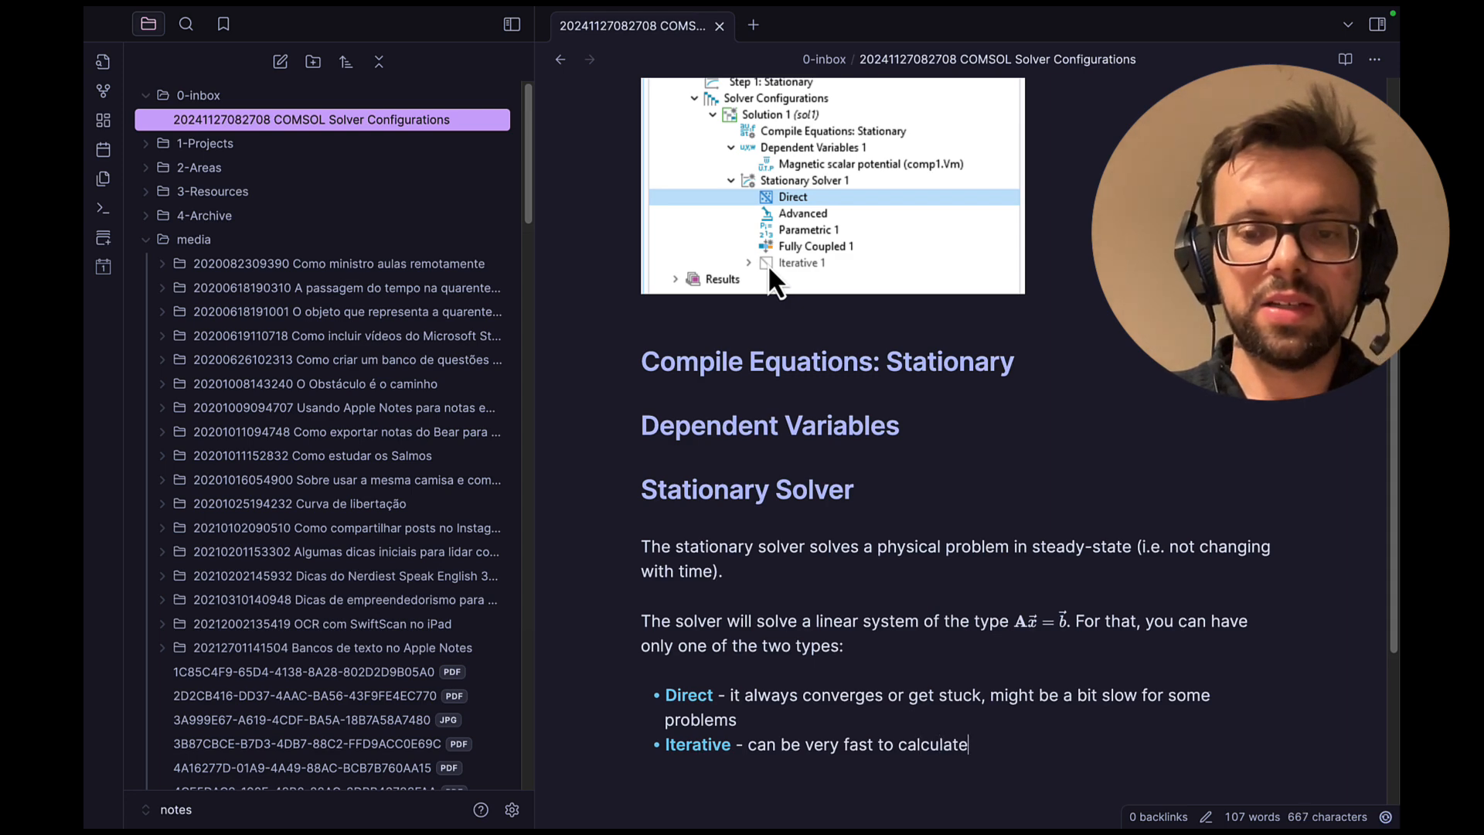
type(", bu")
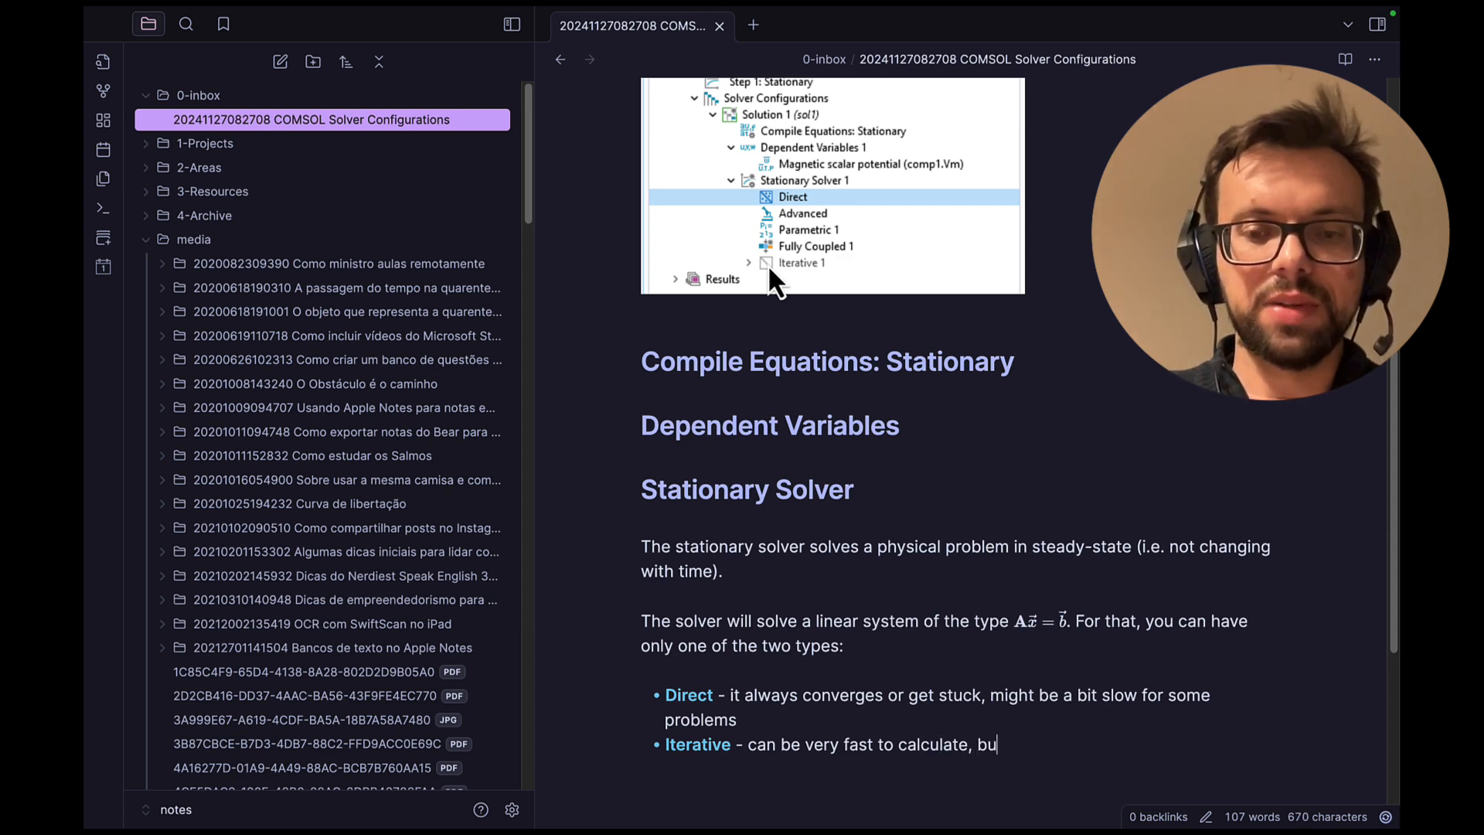
type("t can also diverge")
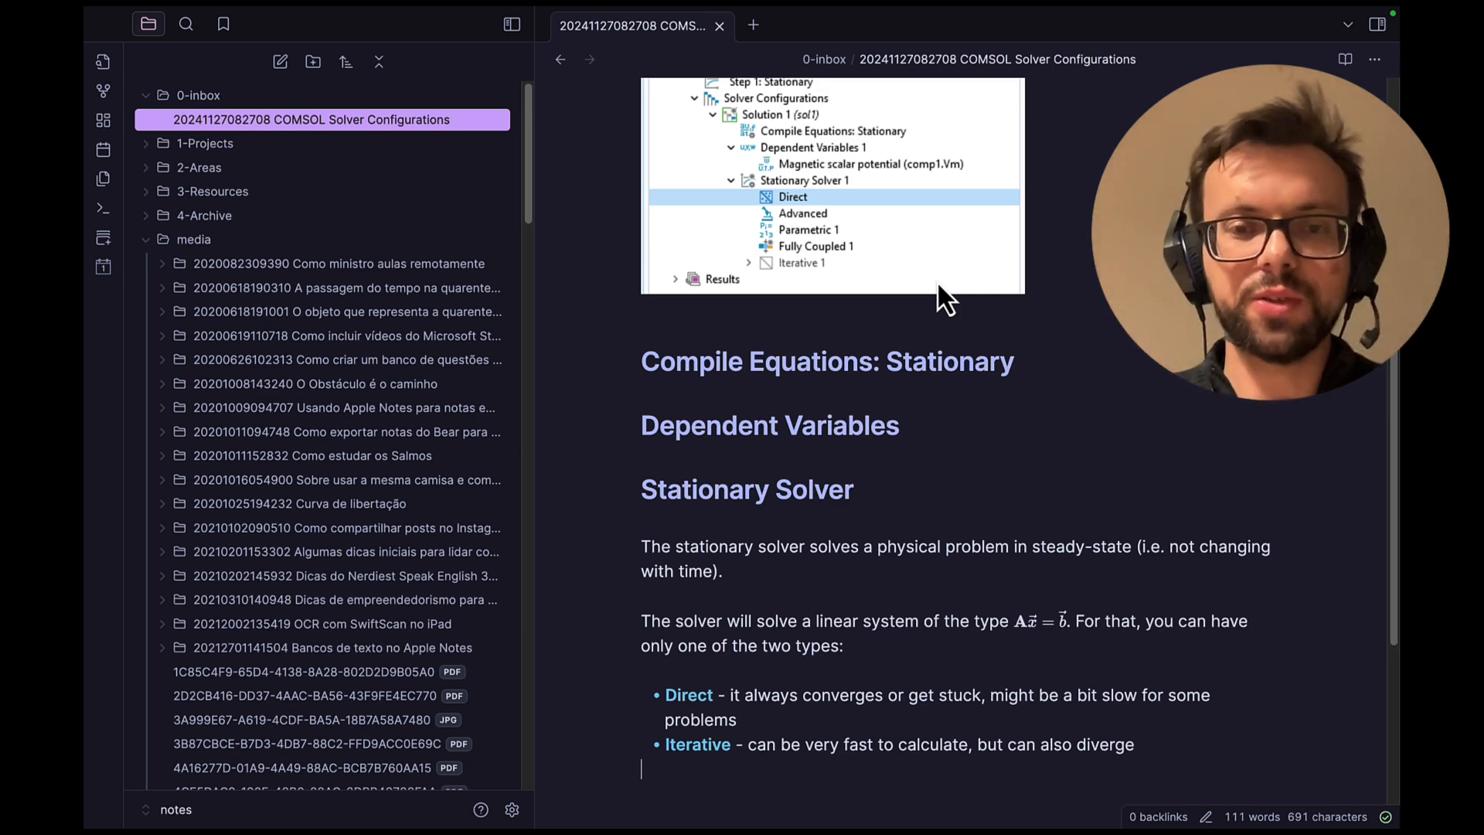
Add a level-three heading "Fully Coupled" below the solver type list.
key("Return")
key("Return")
type("## F")
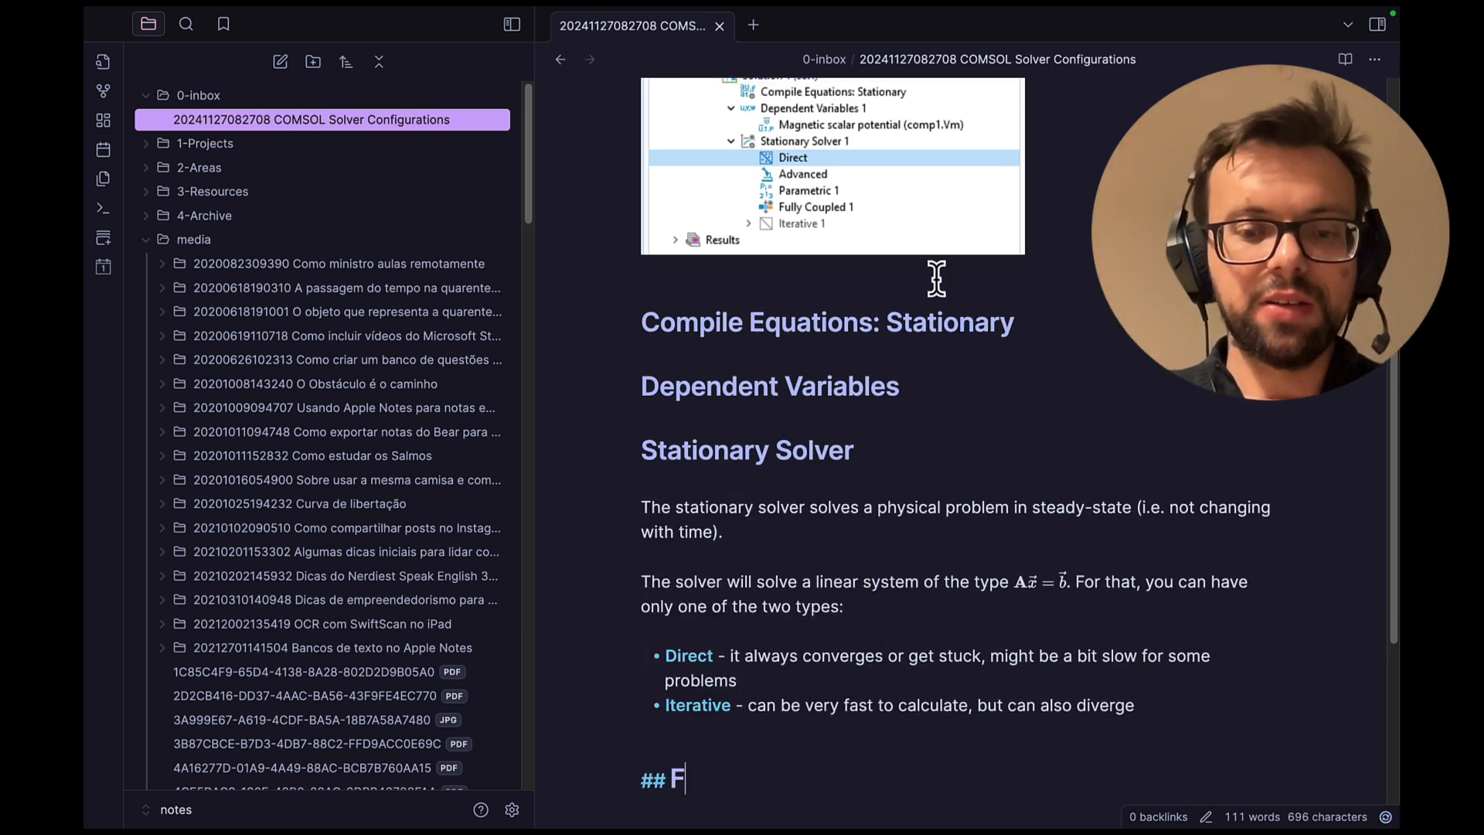
type("ully Coupled")
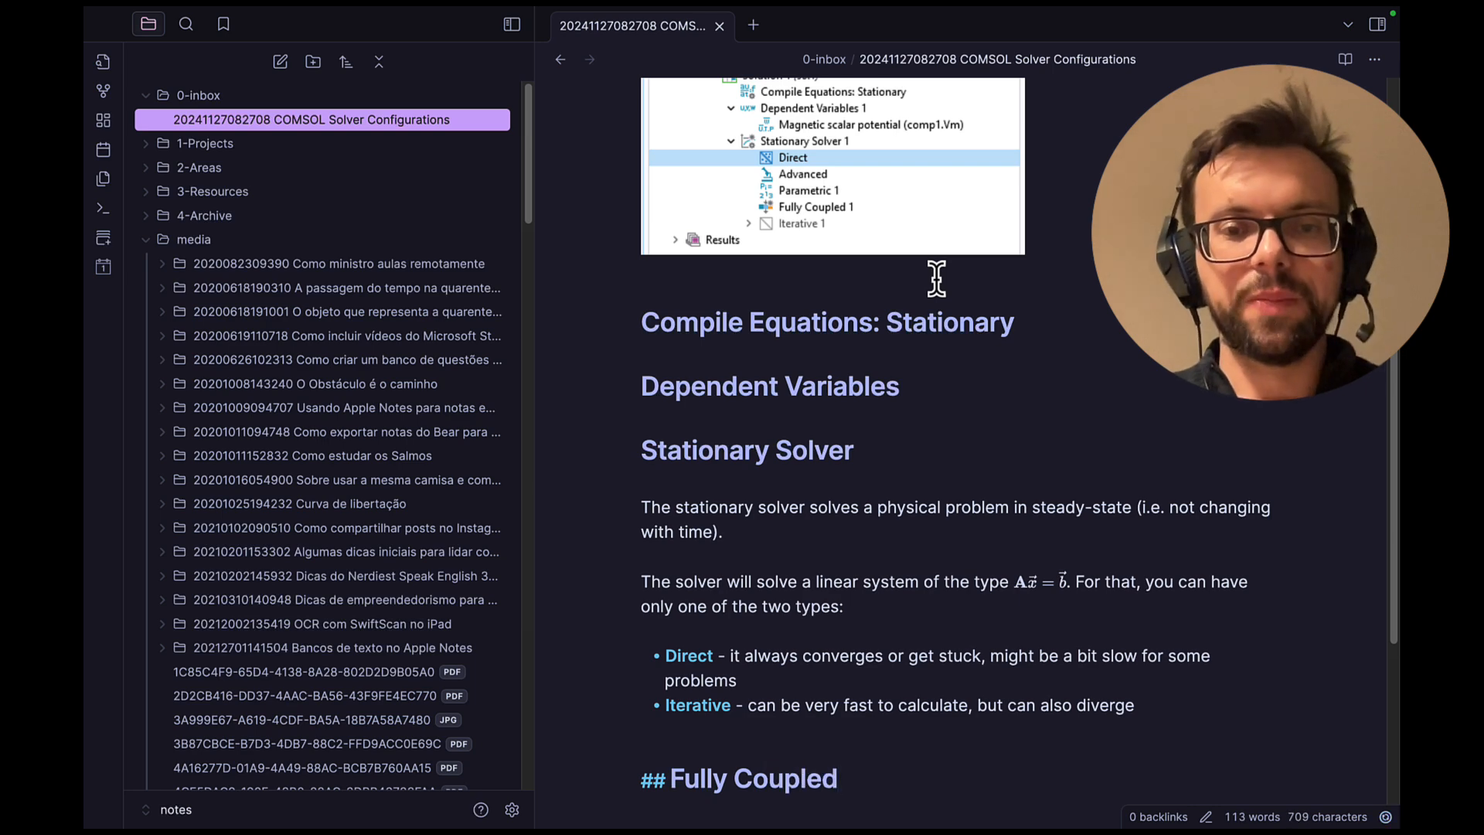
key("Left")
key("alt+Left")
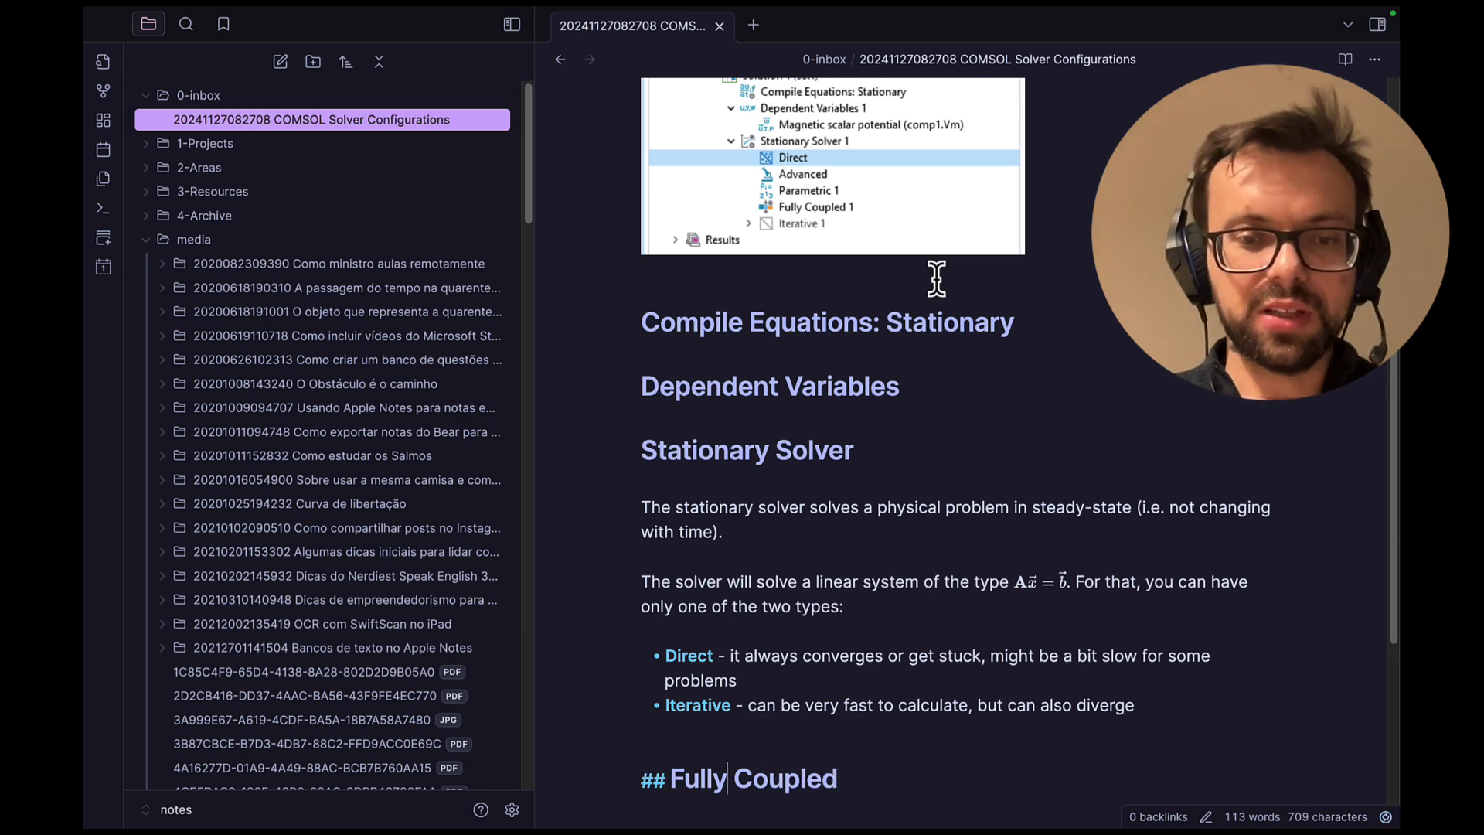
key("alt+Left")
key("Left")
type("#")
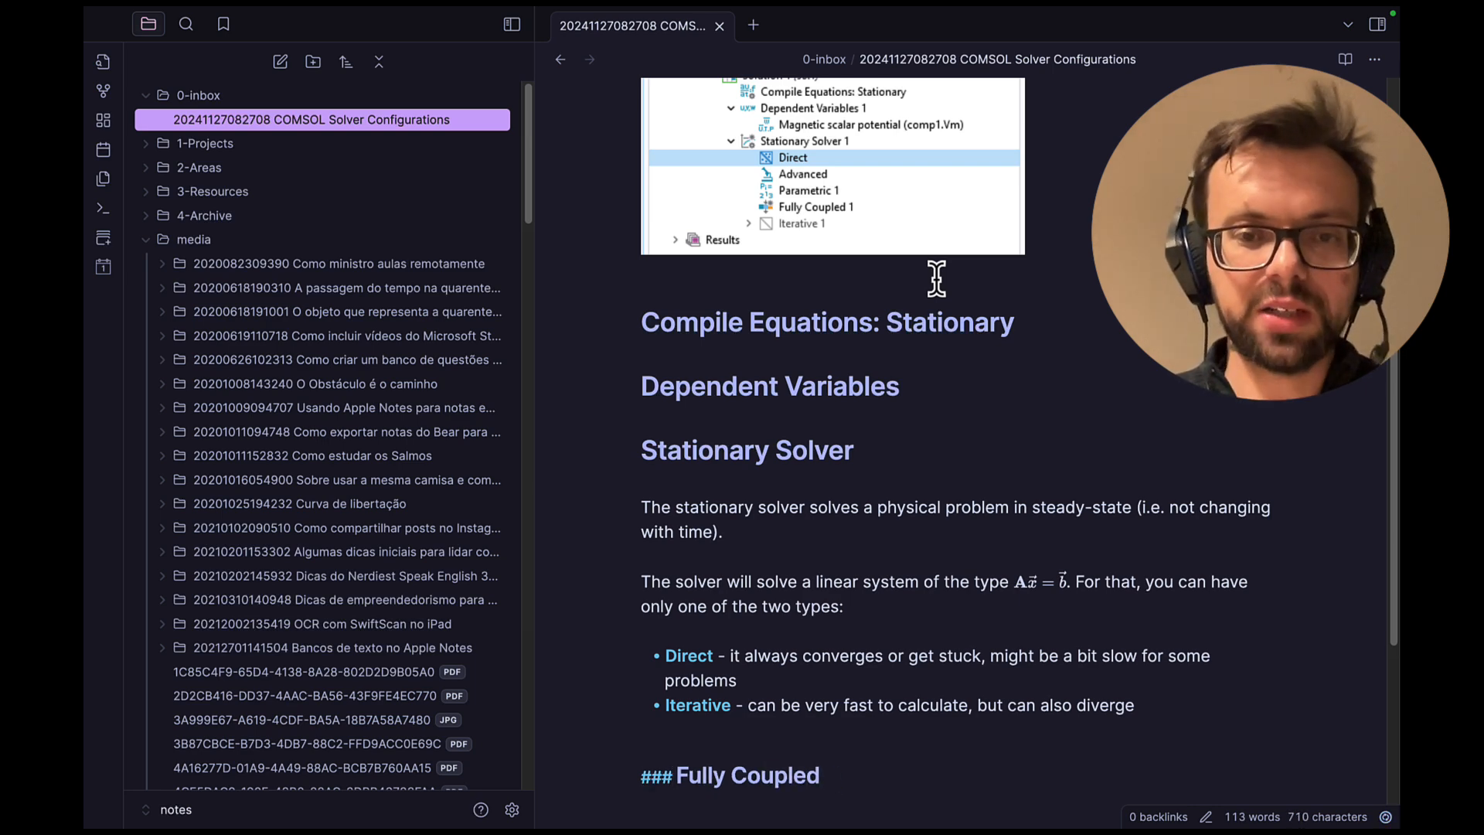
left_click(1019, 398)
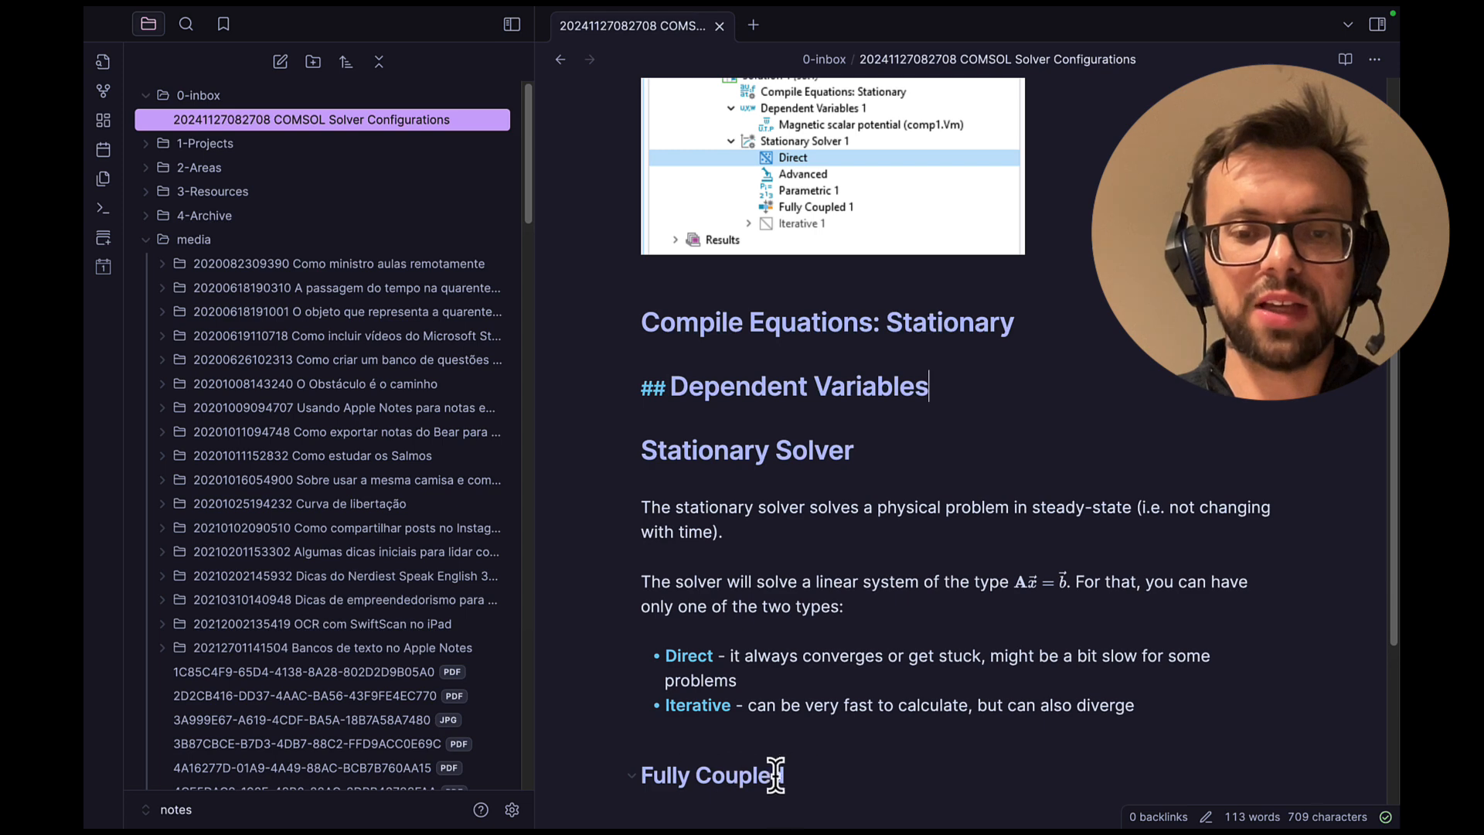
left_click(804, 773)
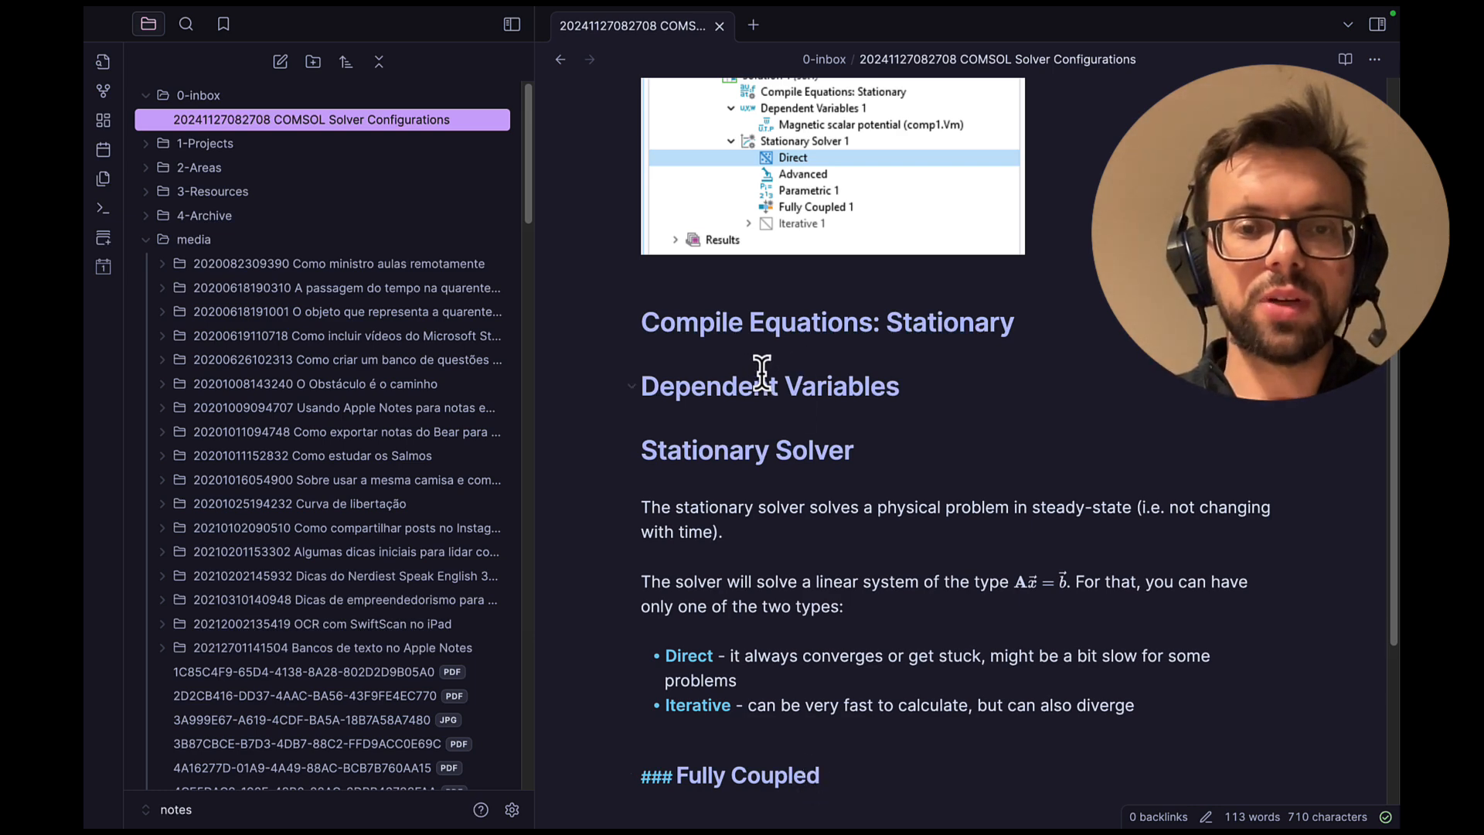
Switch to Preview and close the COMSOL Model Builder.png image.
key("super+Tab")
key("super+Tab")
key("super+Tab")
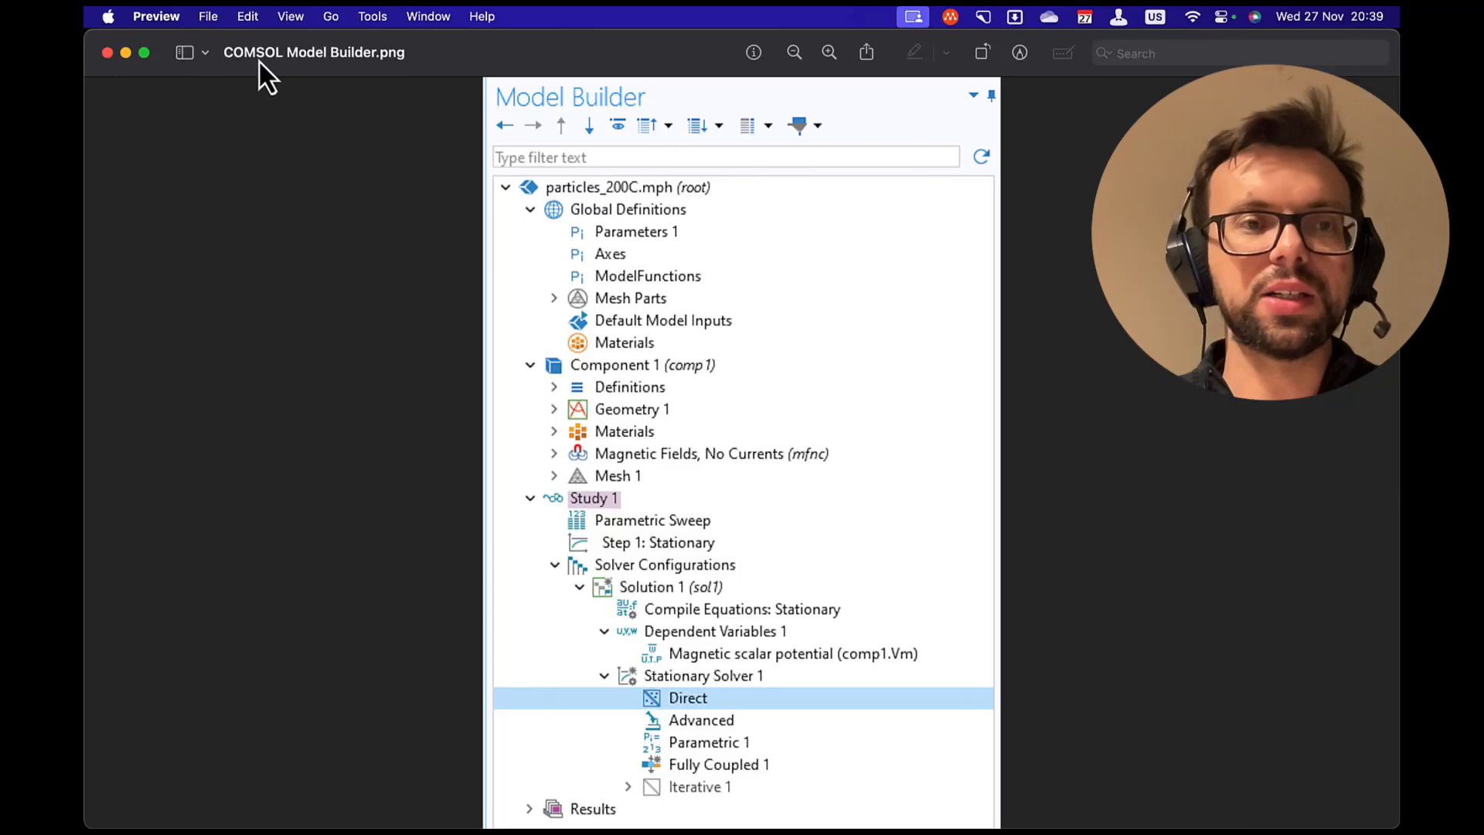
left_click(109, 57)
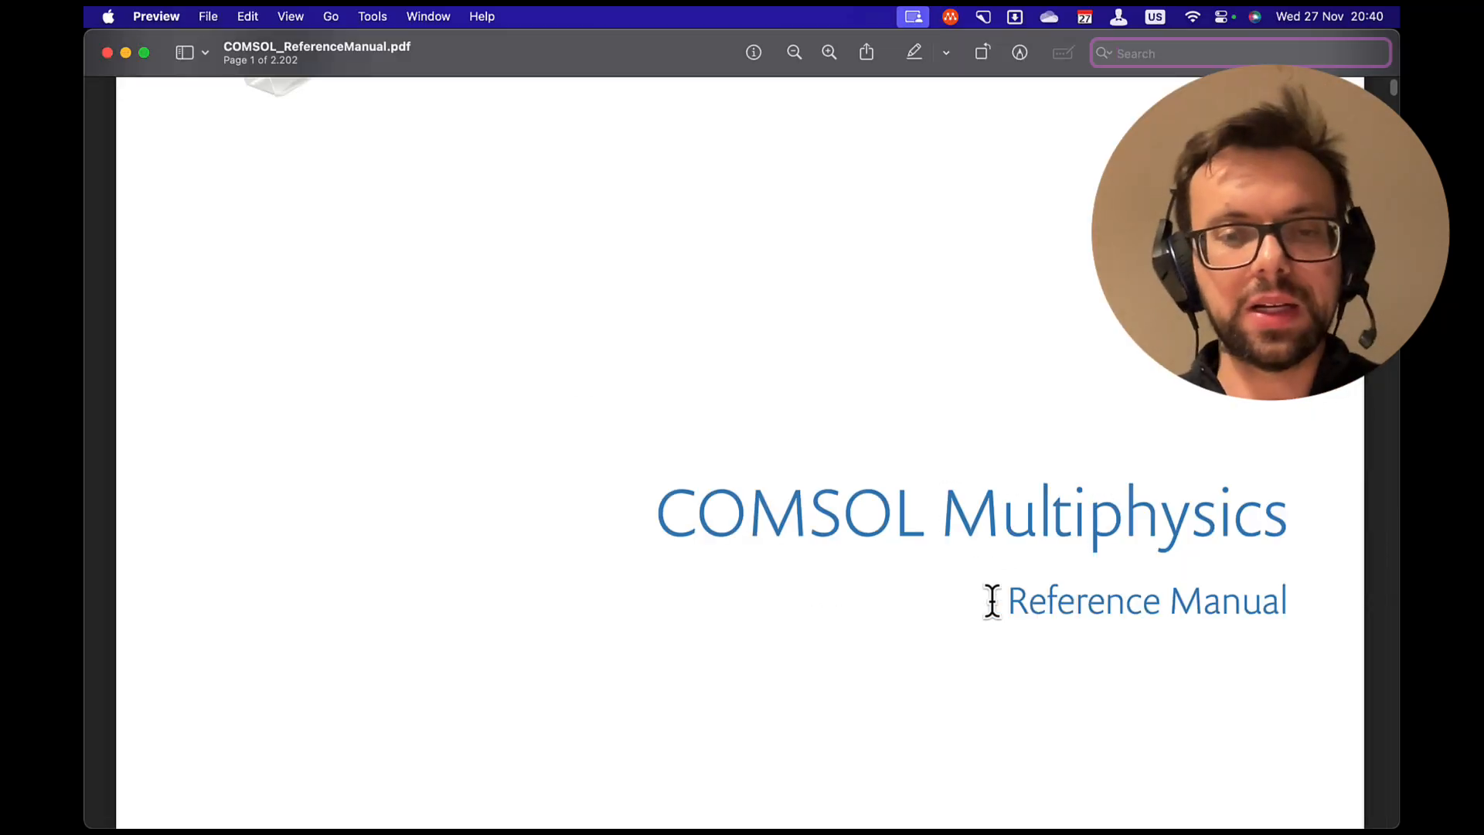
Search the computer's files for "comsol" with the launcher and open the COMSOL Settings folder in Finder.
key("super+Tab")
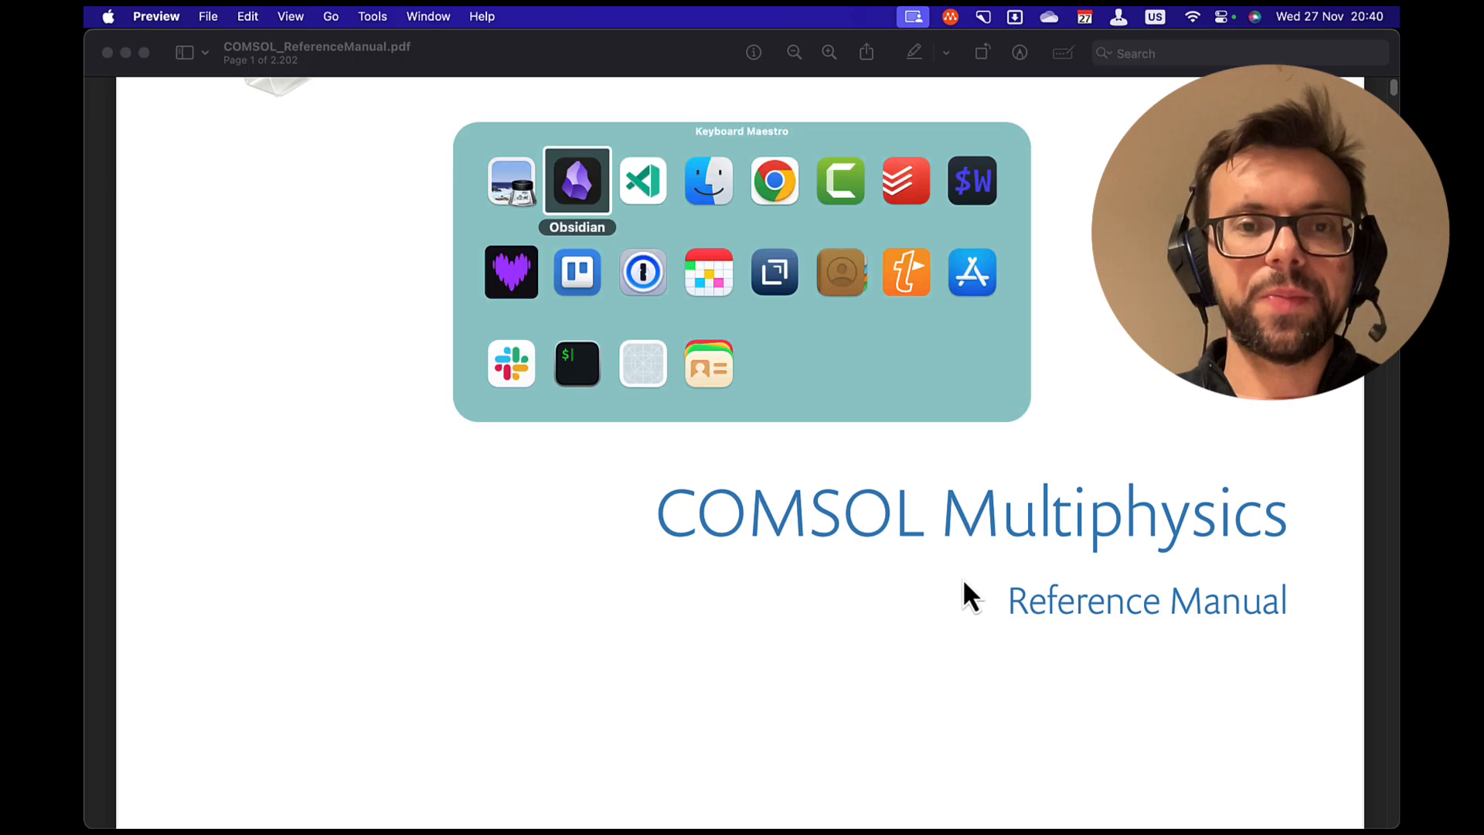
key("alt+space")
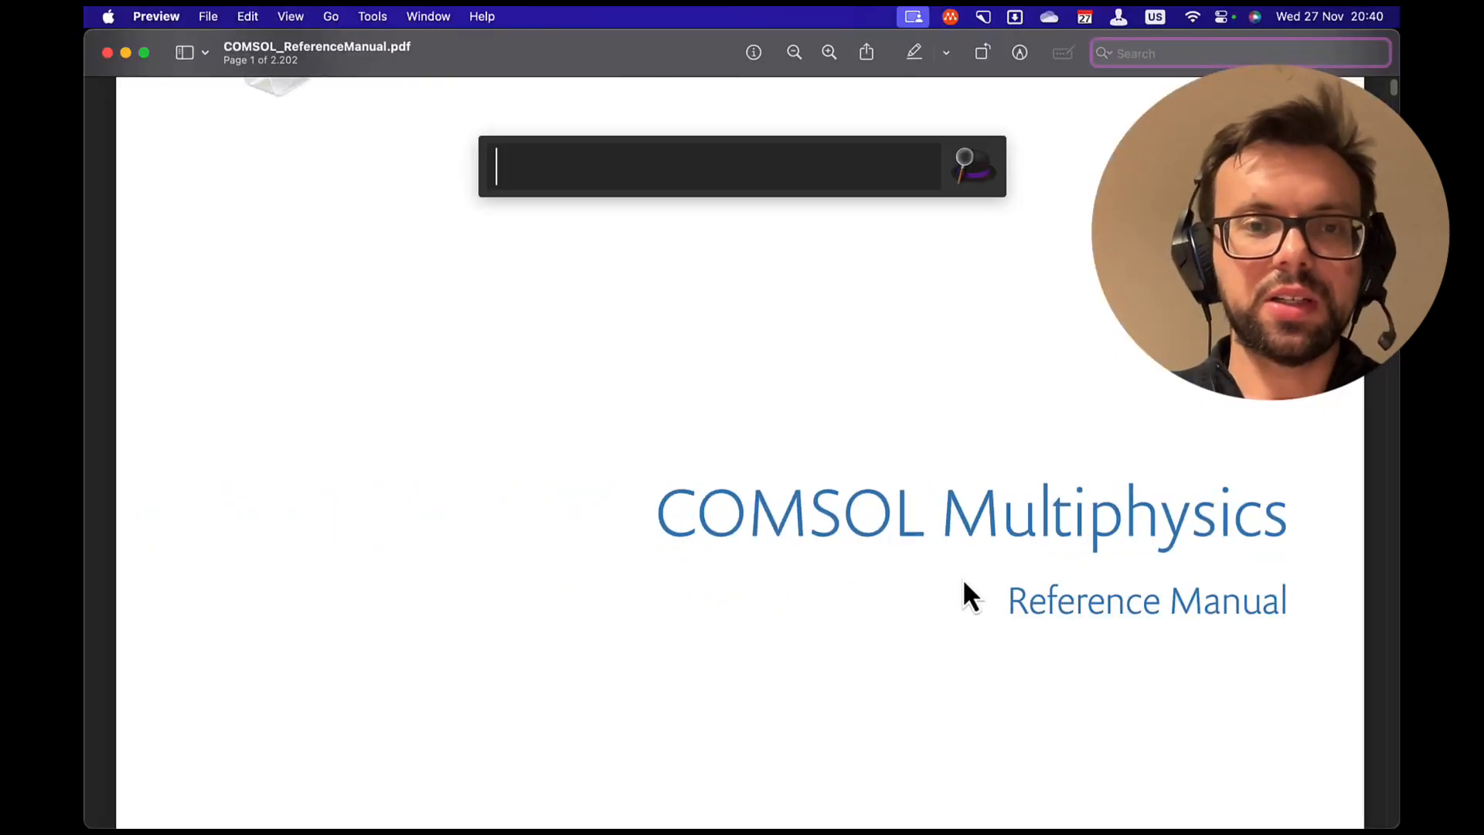
type("C")
key("BackSpace")
type("'comsol")
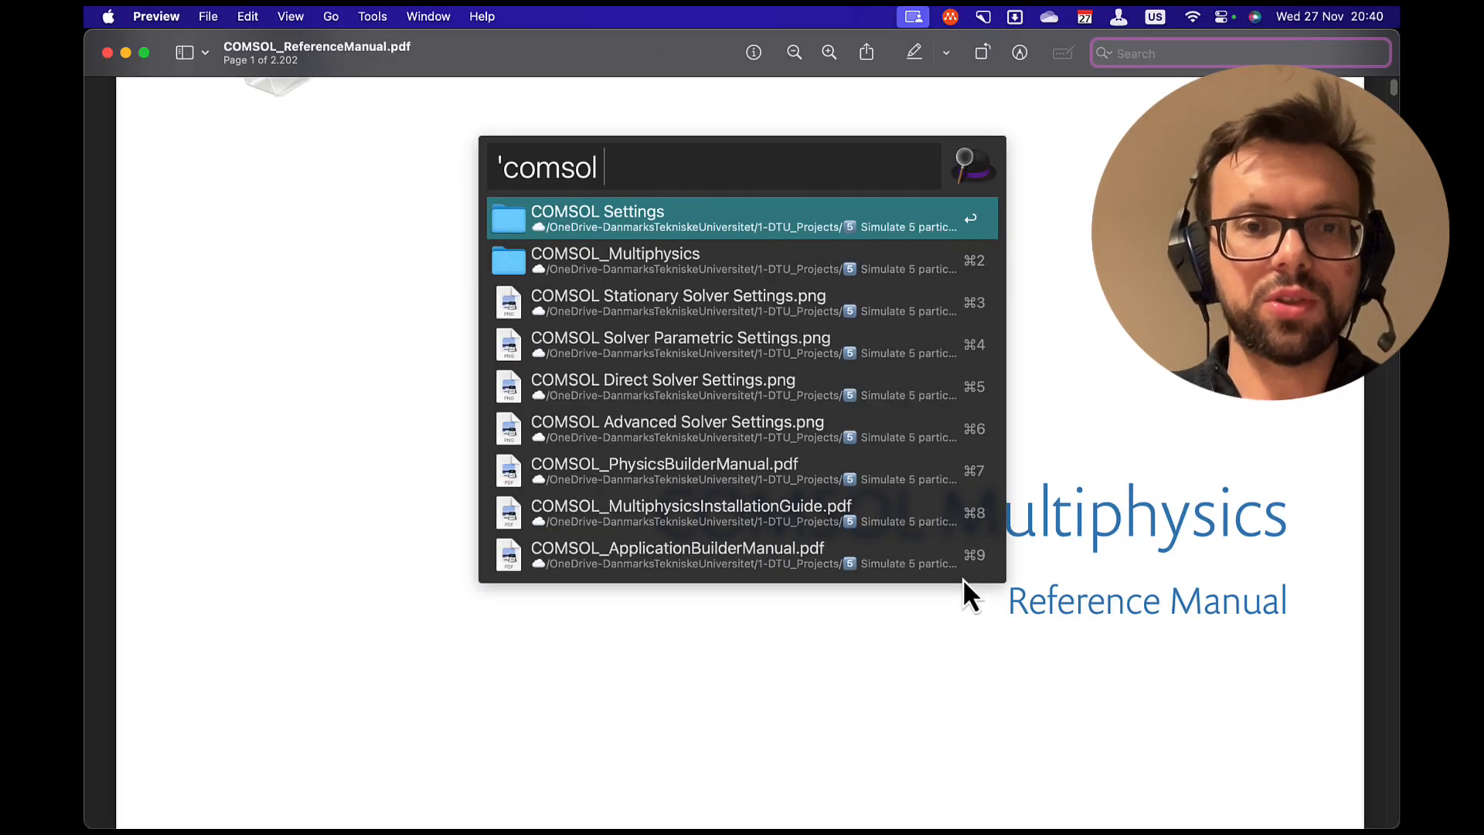
key("Return")
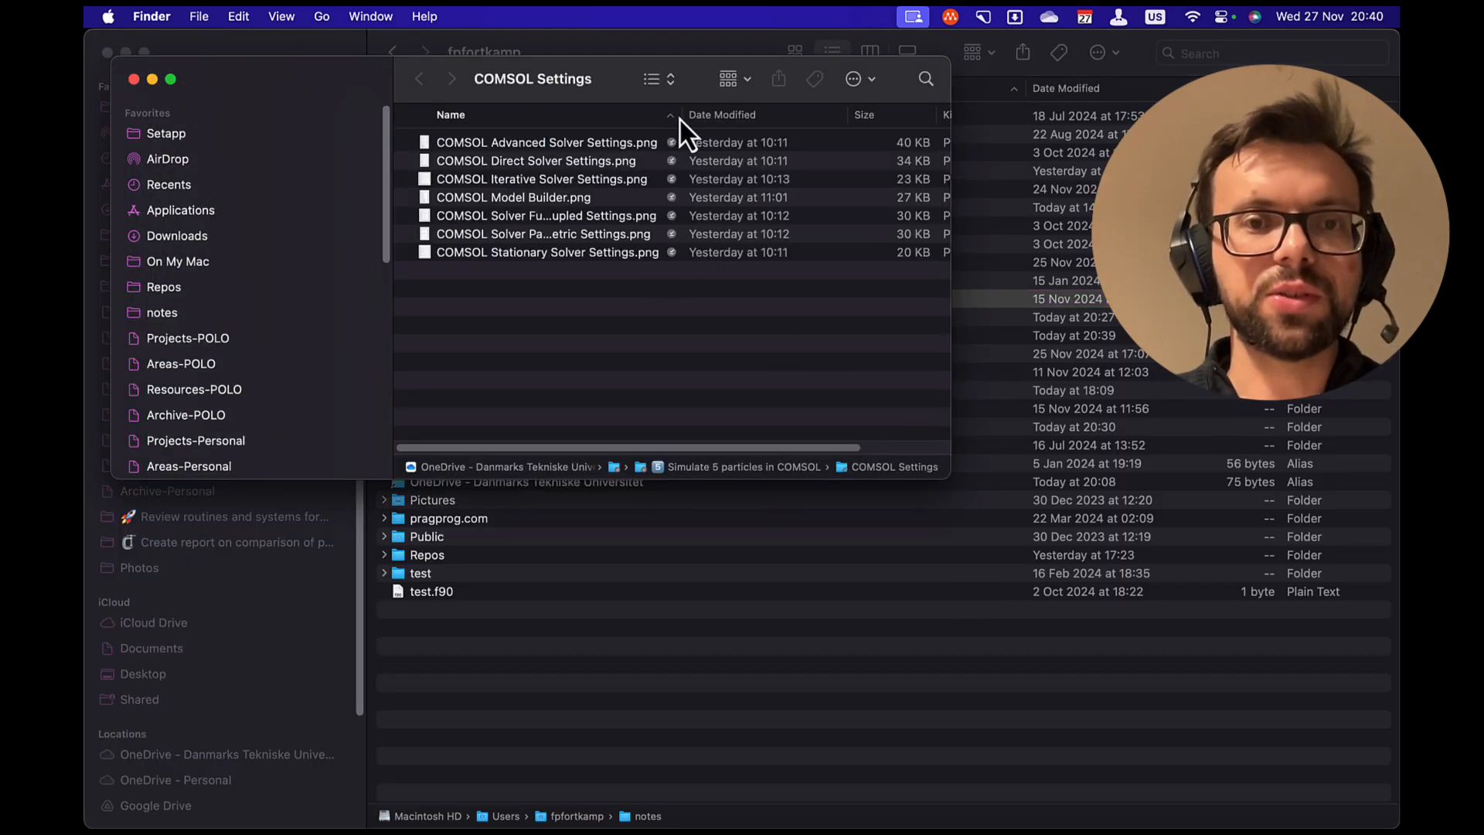
Widen the file name column and embed COMSOL Solver Fully Coupled Settings.png below the note's "Fully Coupled" heading in Obsidian.
left_click_drag(680, 116, 789, 120)
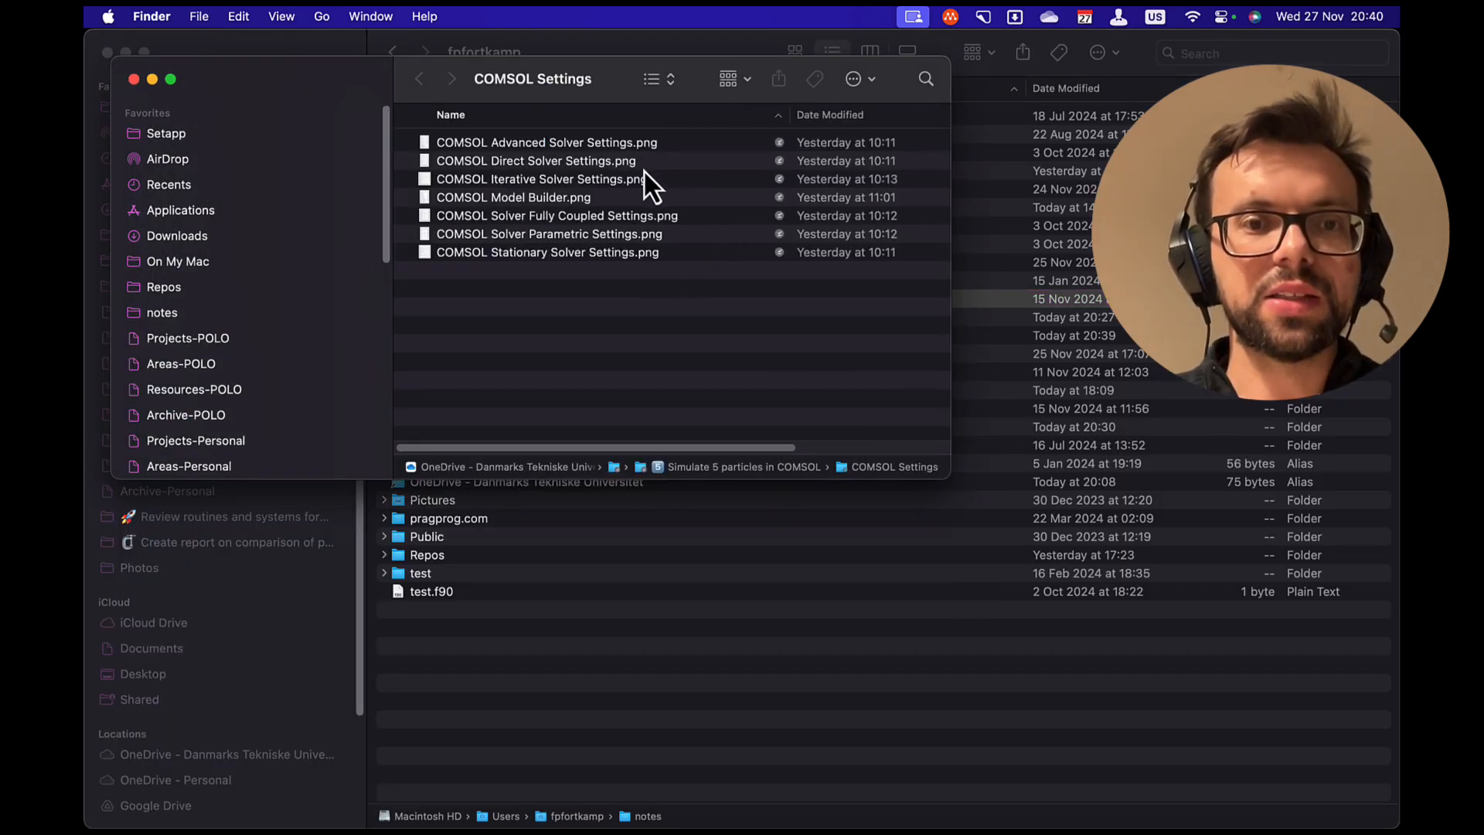
left_click_drag(597, 216, 812, 804)
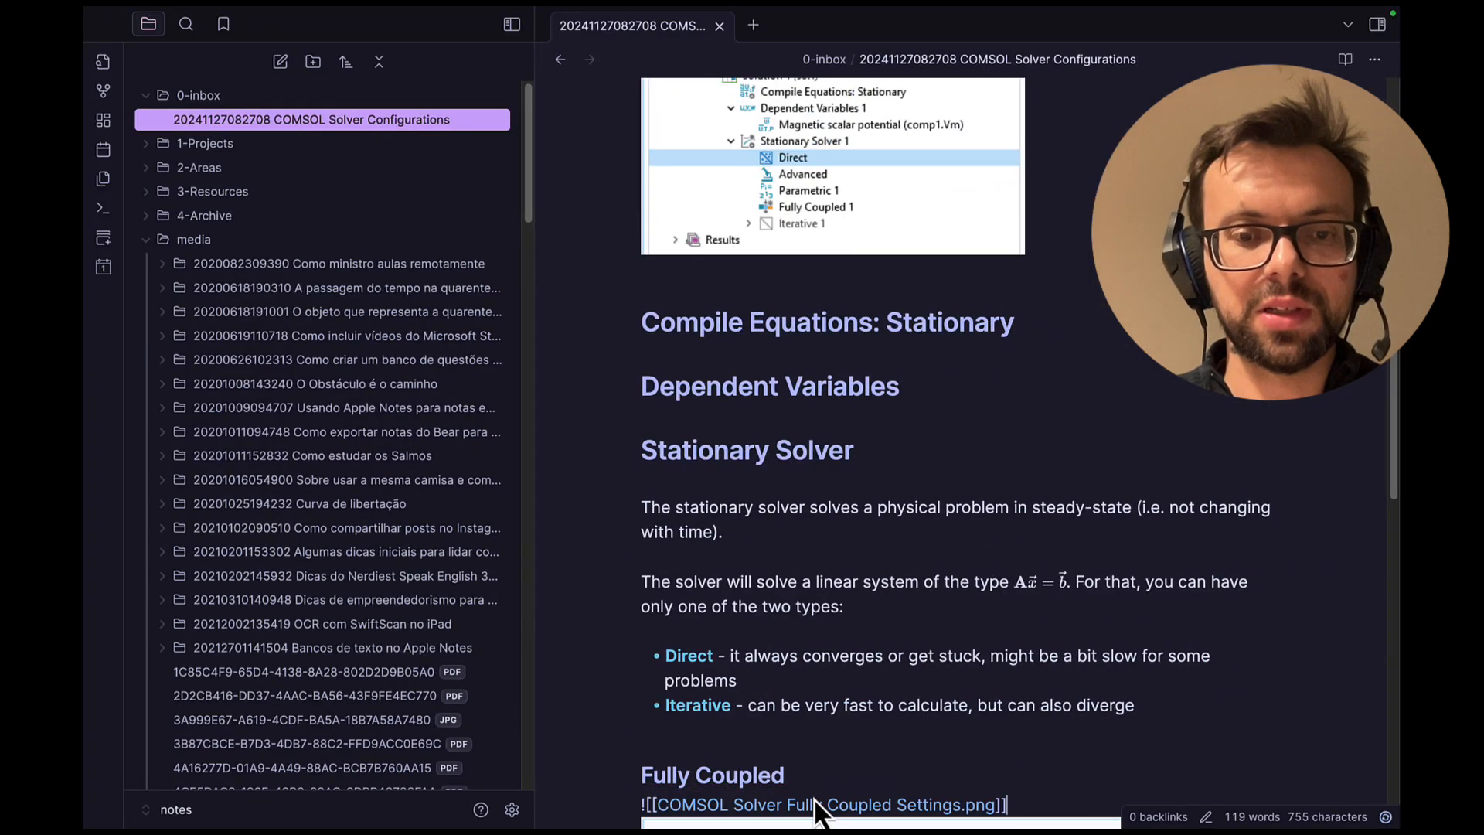
Switch to COMSOL_ReferenceManual.pdf in Preview and search the manual for "Fully Coupled".
scroll(808, 773, "down", 8)
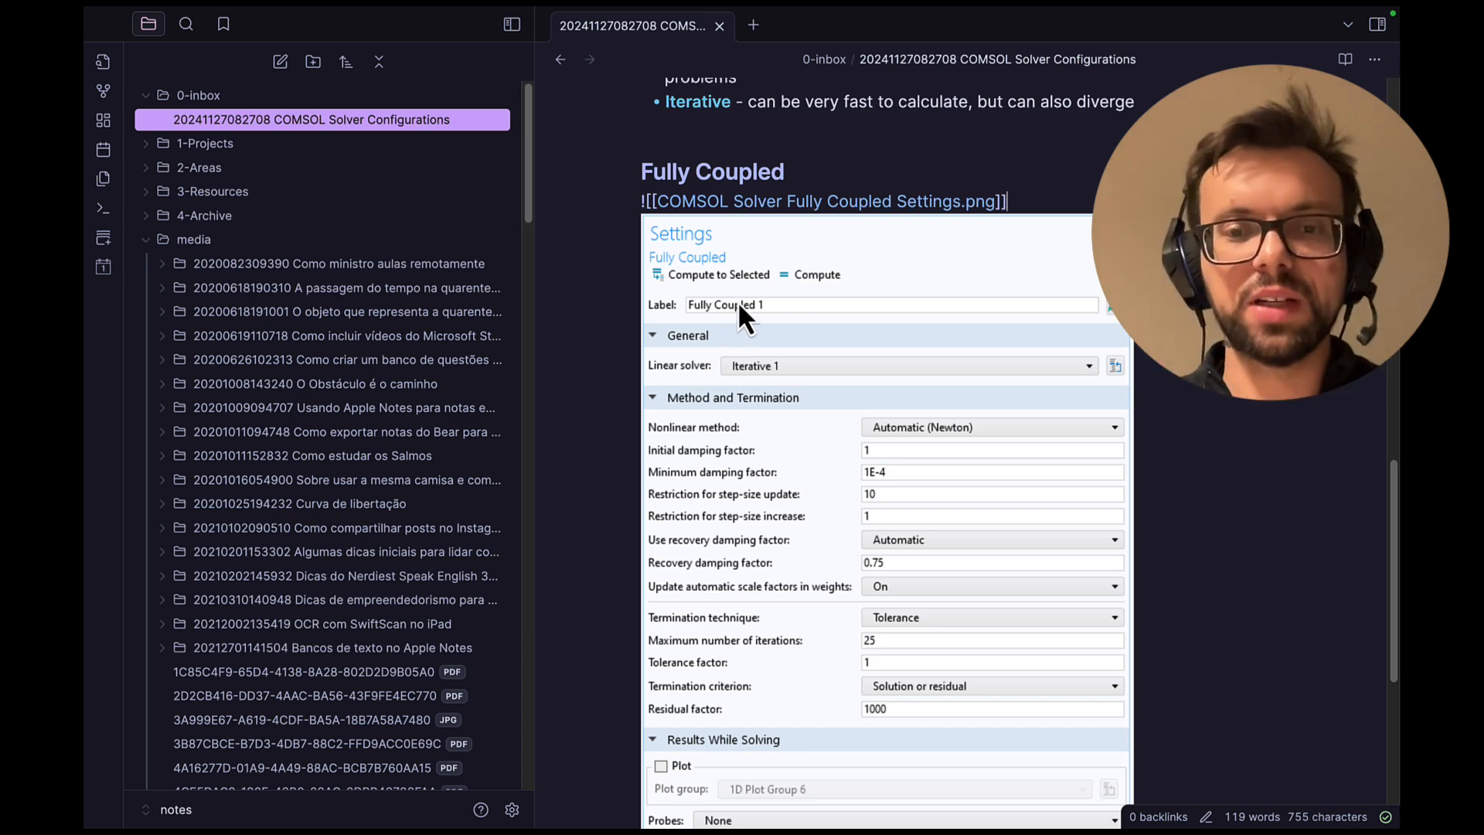
scroll(798, 299, "down", 1)
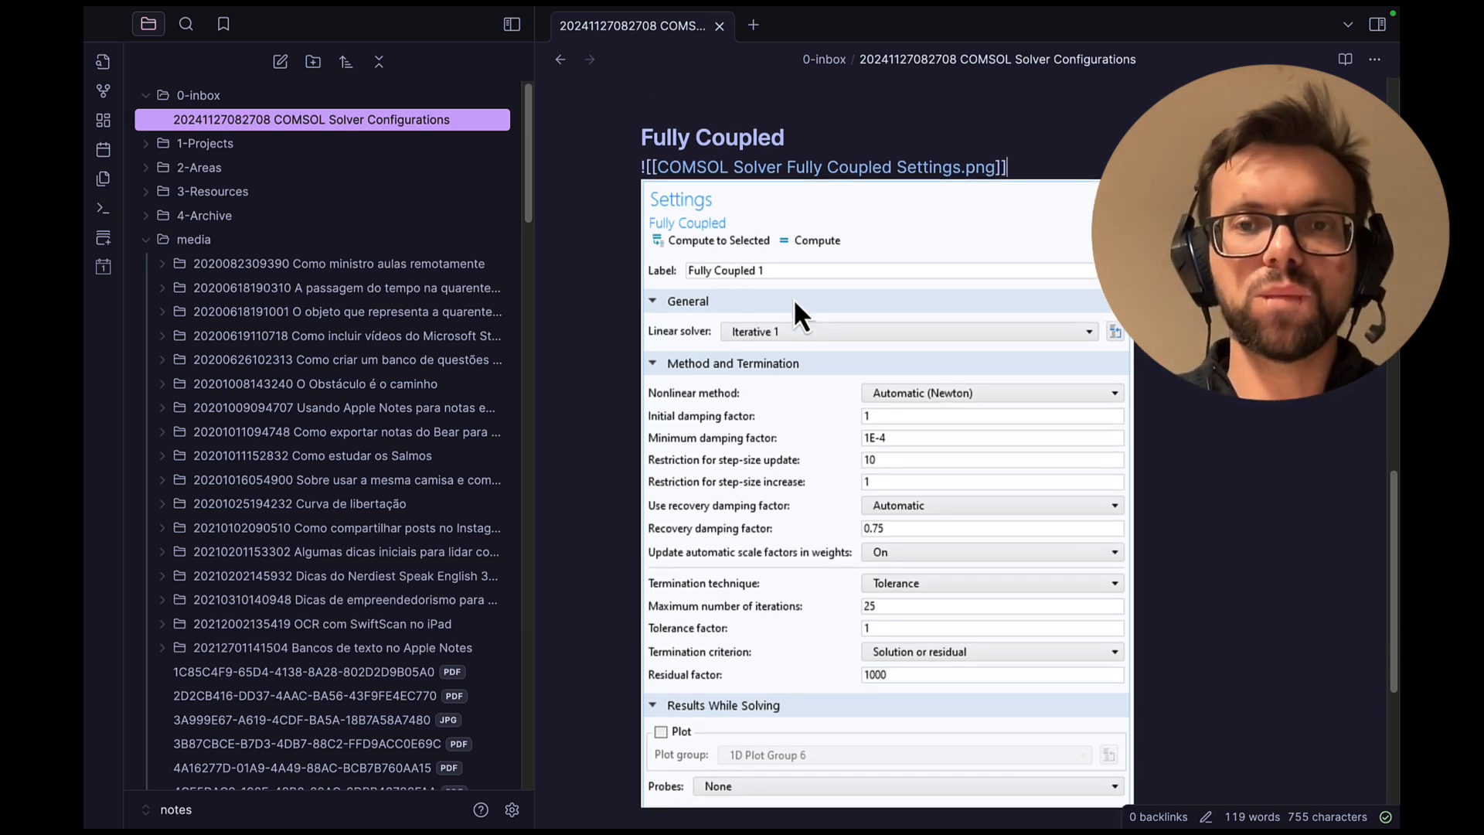
scroll(793, 298, "down", 5)
key("super+Tab")
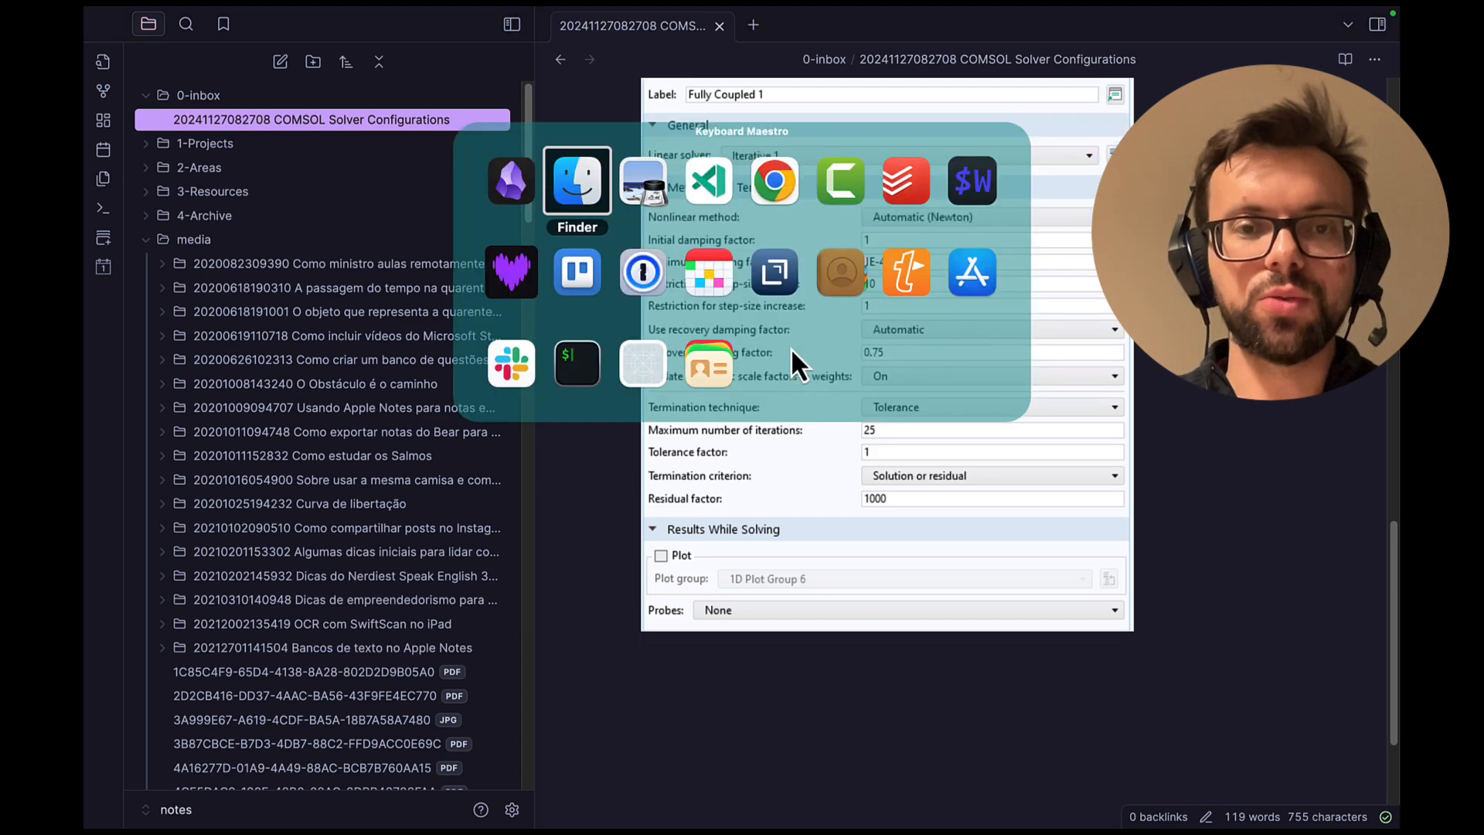
key("super+Tab")
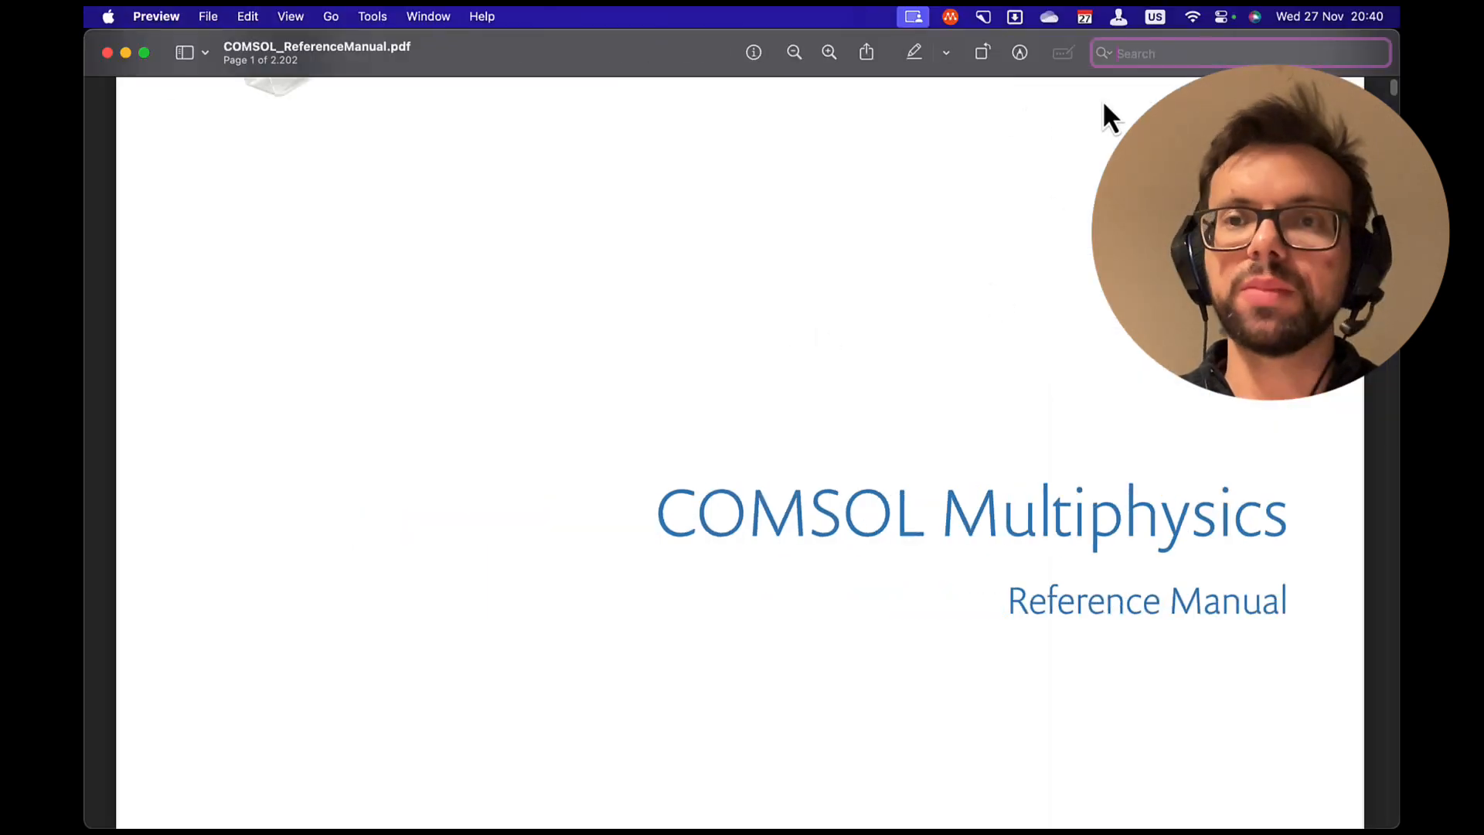
type("full")
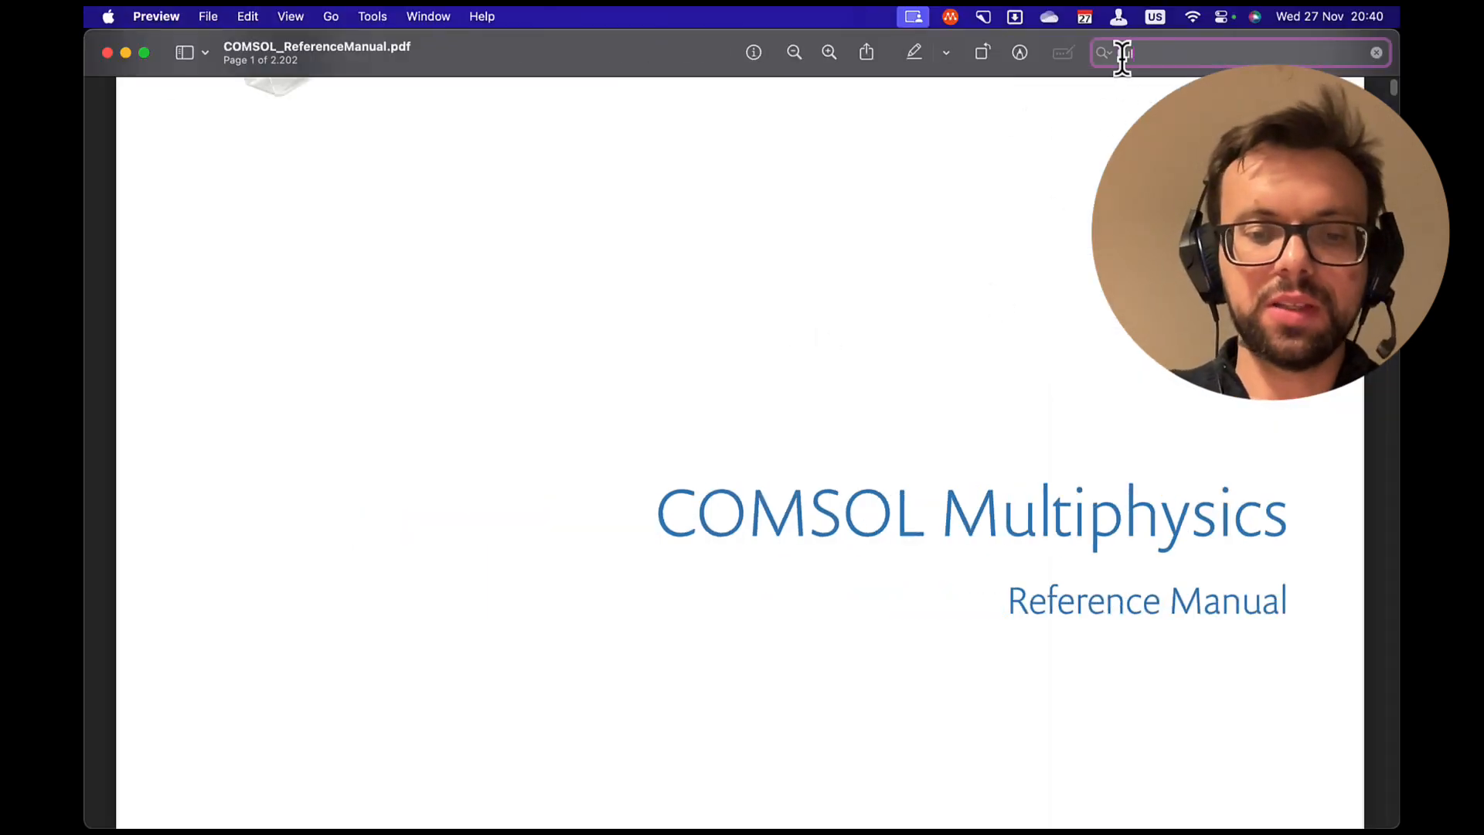
type("y Coupl")
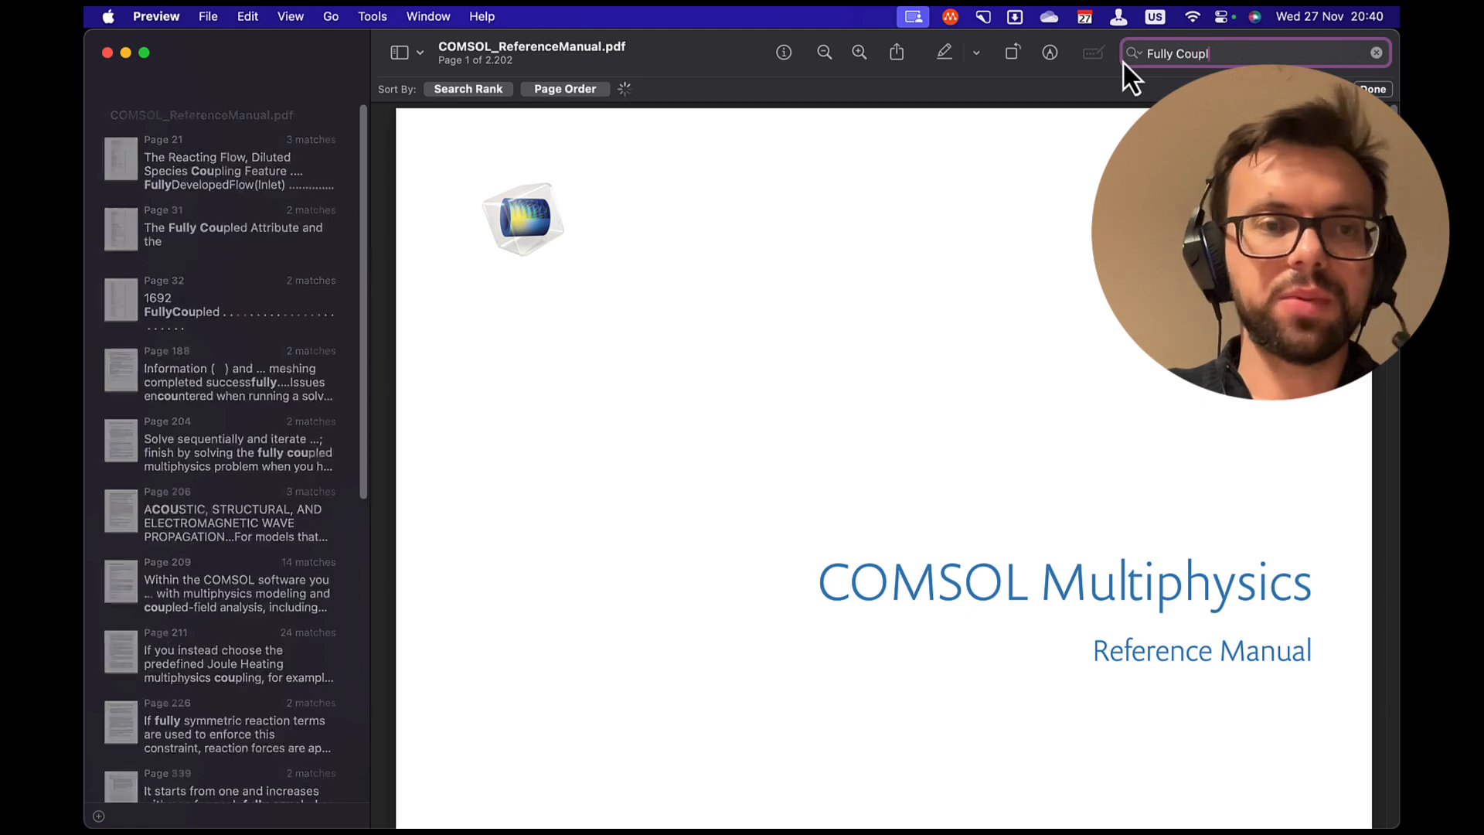
type("ed")
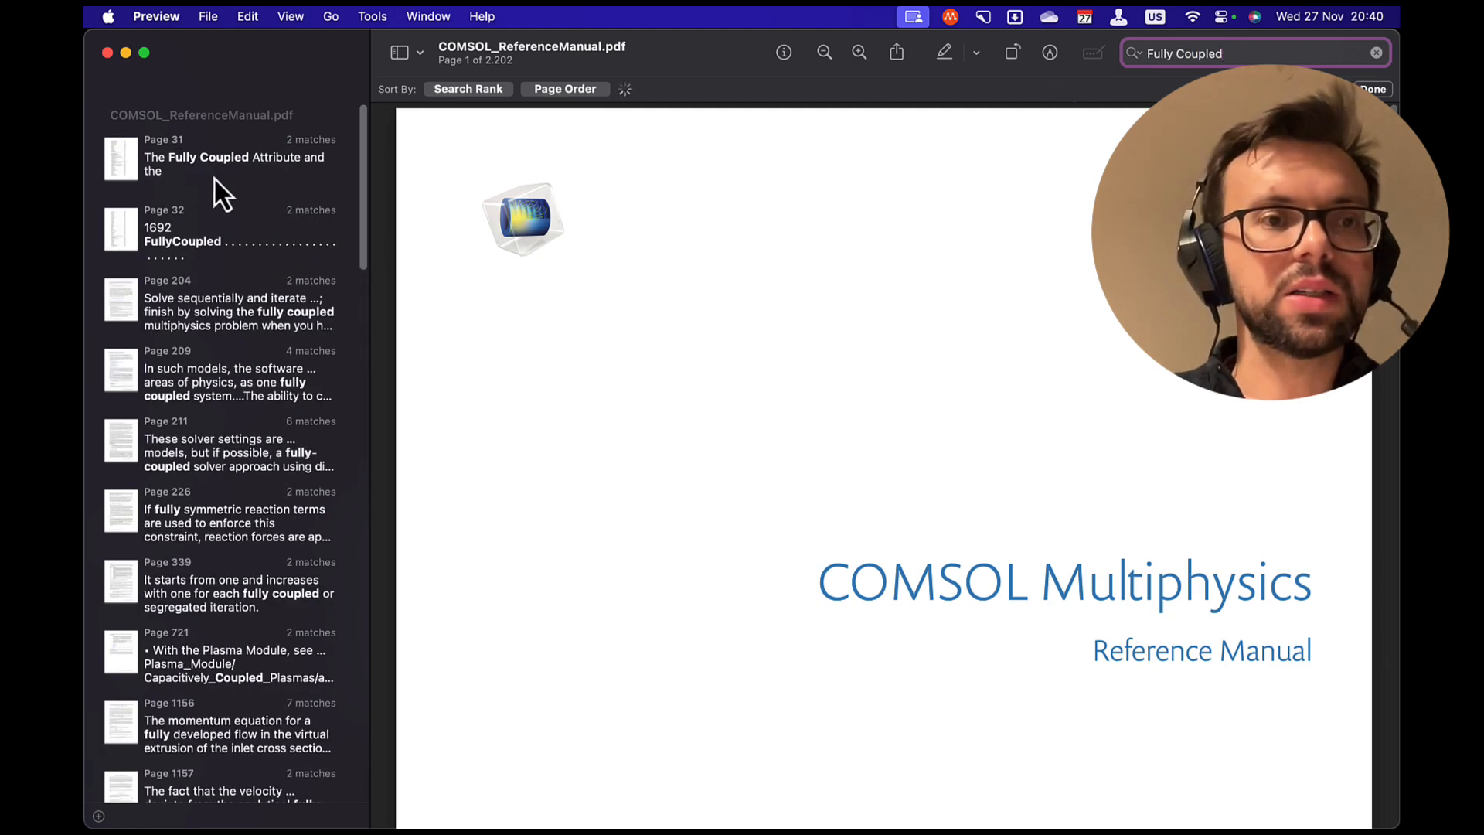
Open the manual's "Fully Coupled" section by way of the contents entry for the Fully Coupled Attribute and the Double Dogleg Method.
left_click(215, 180)
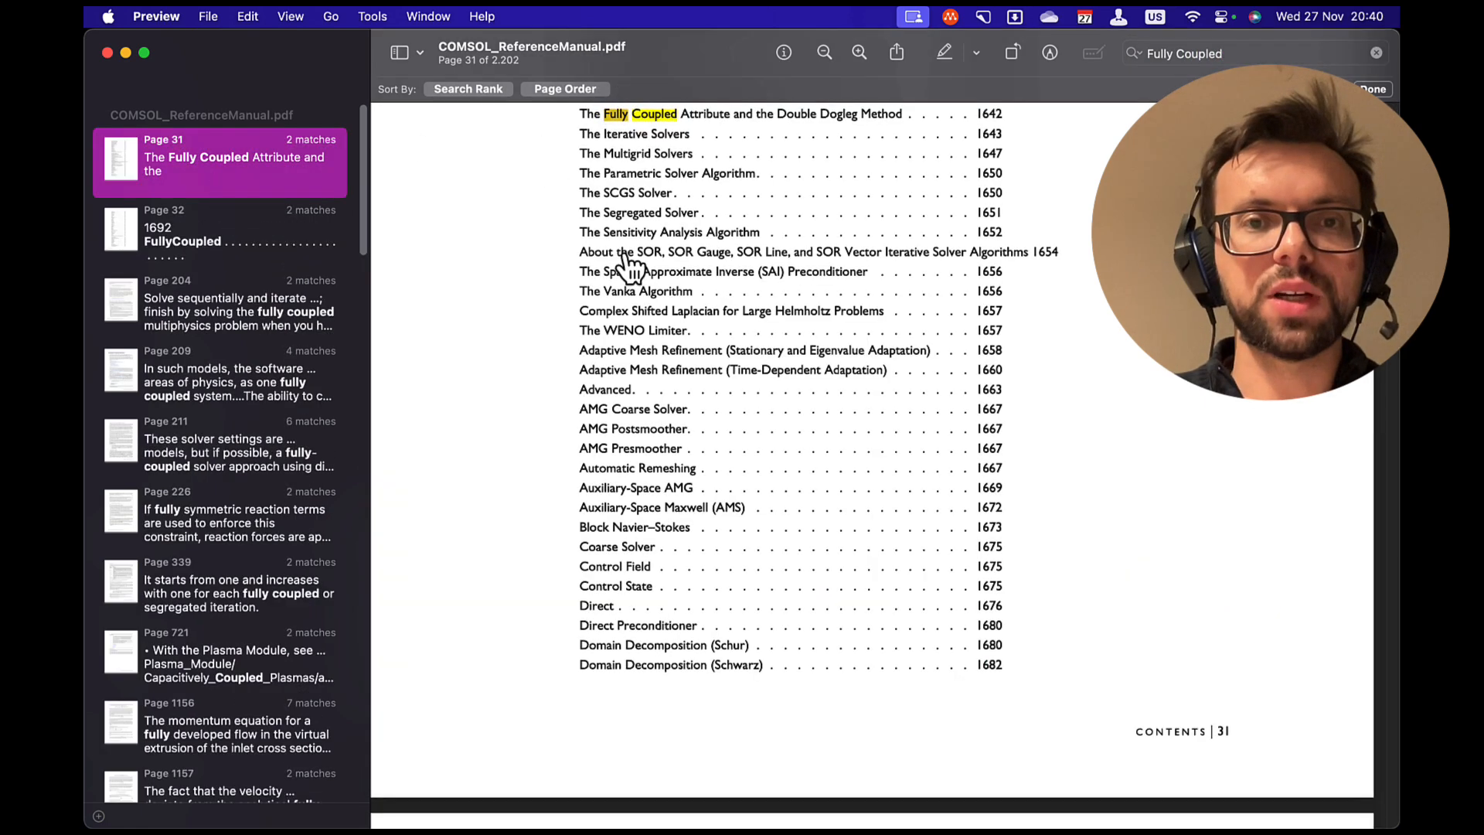
scroll(628, 265, "up", 4)
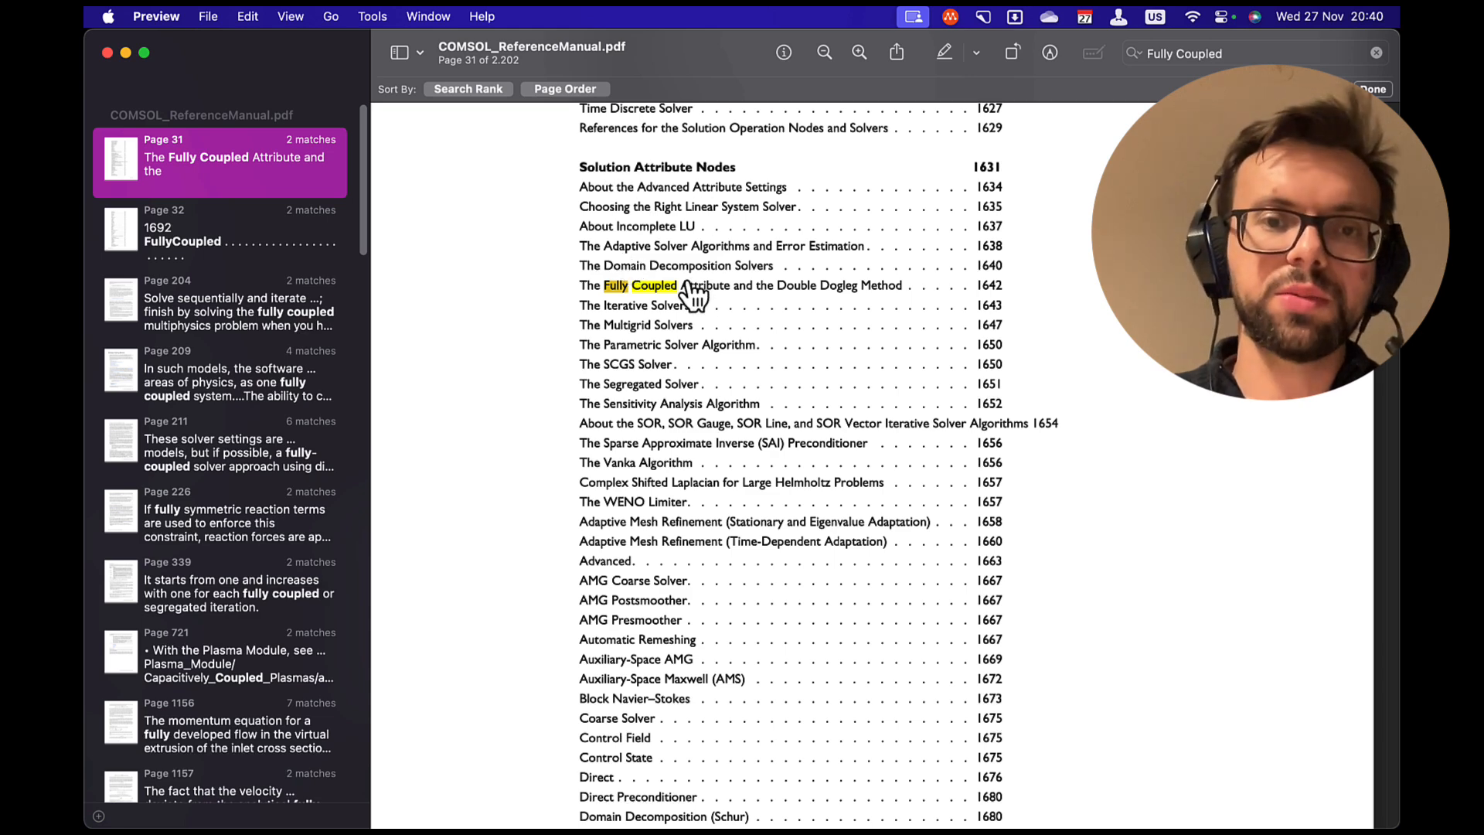
left_click(692, 295)
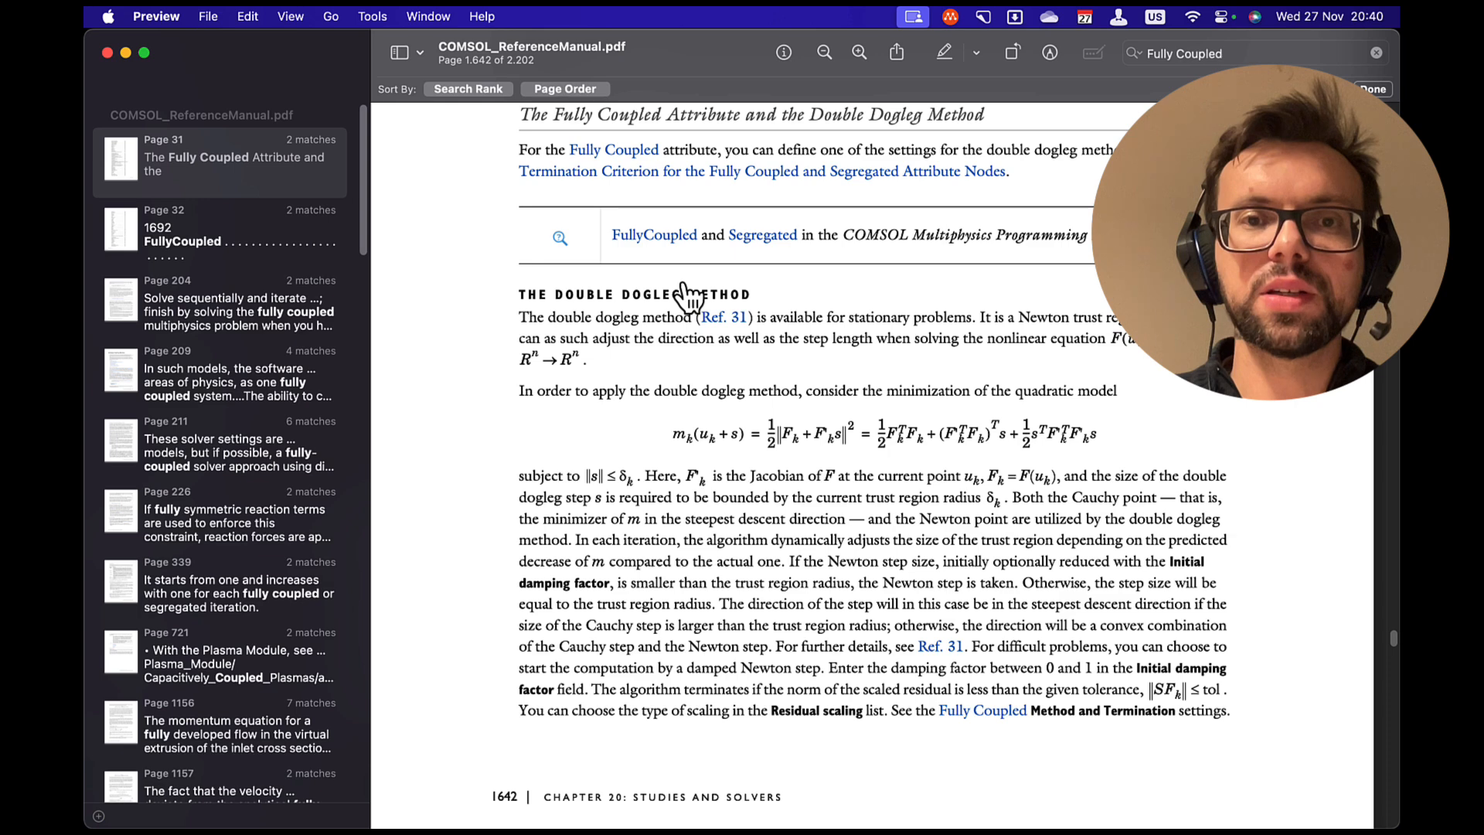
left_click(591, 151)
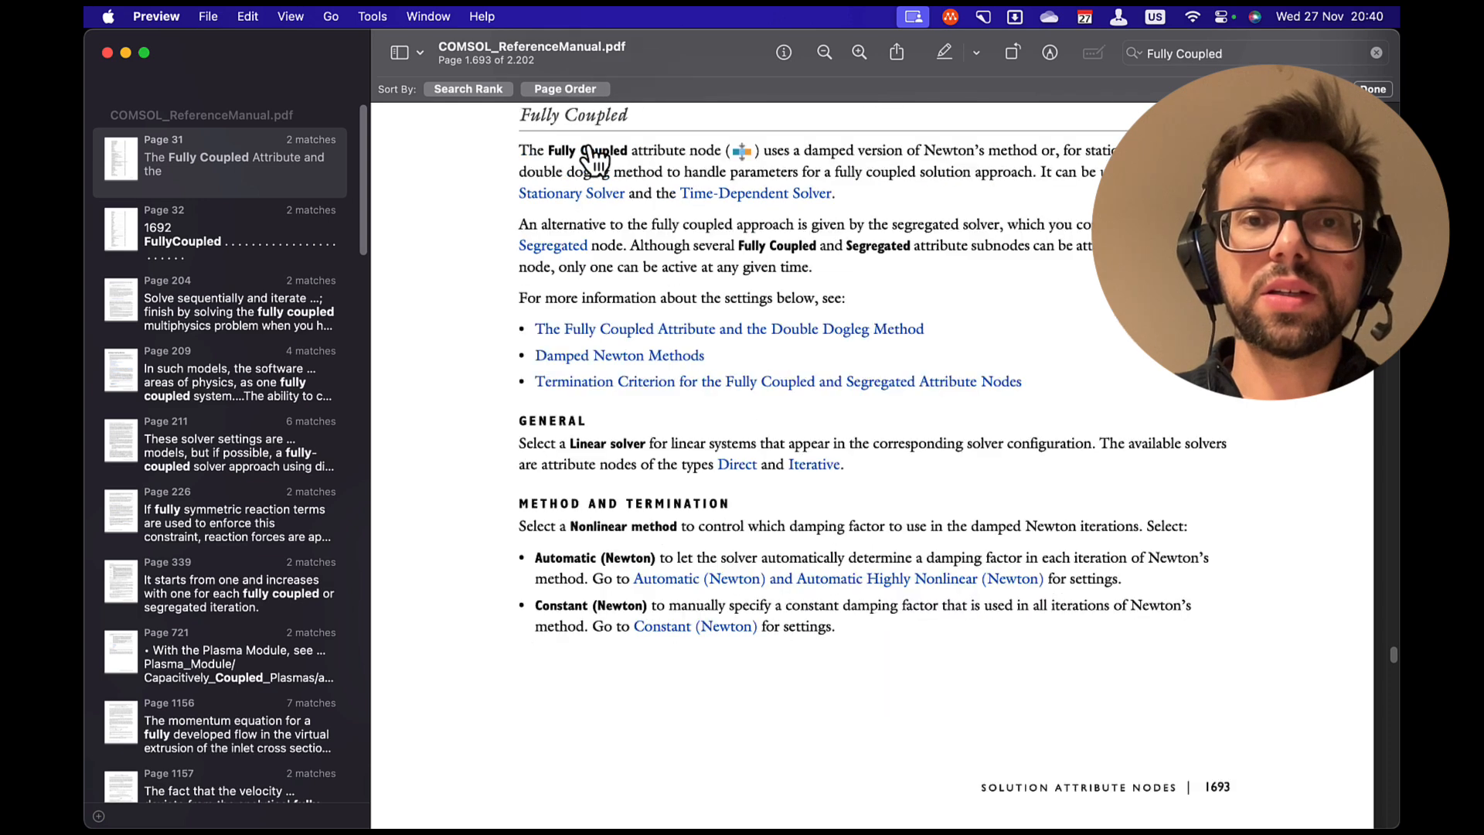
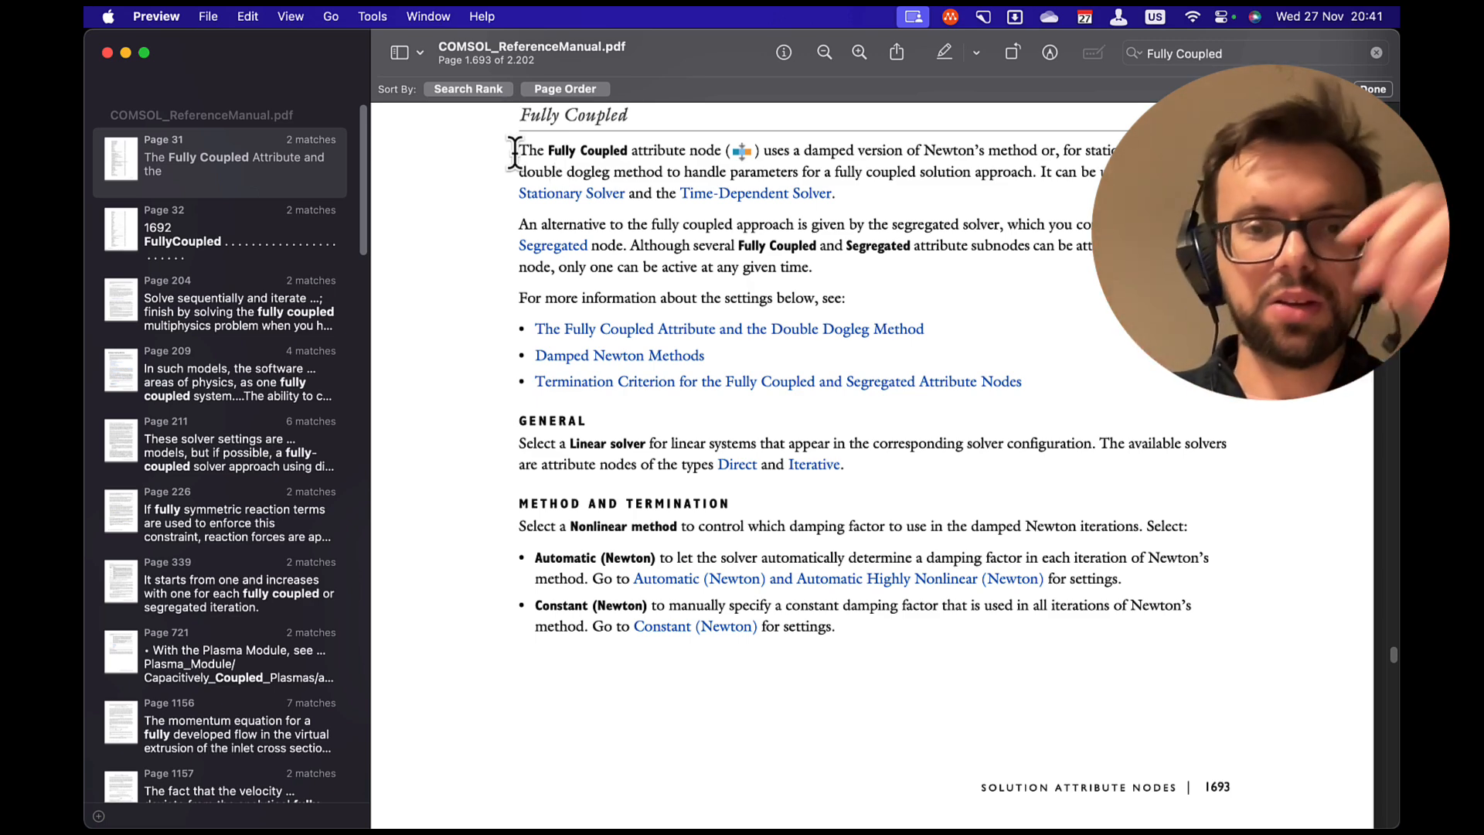
Copy the section's first paragraph on the Fully Coupled attribute node into the Obsidian note as a block quote below the settings image, without list numbering.
left_click_drag(516, 149, 794, 207)
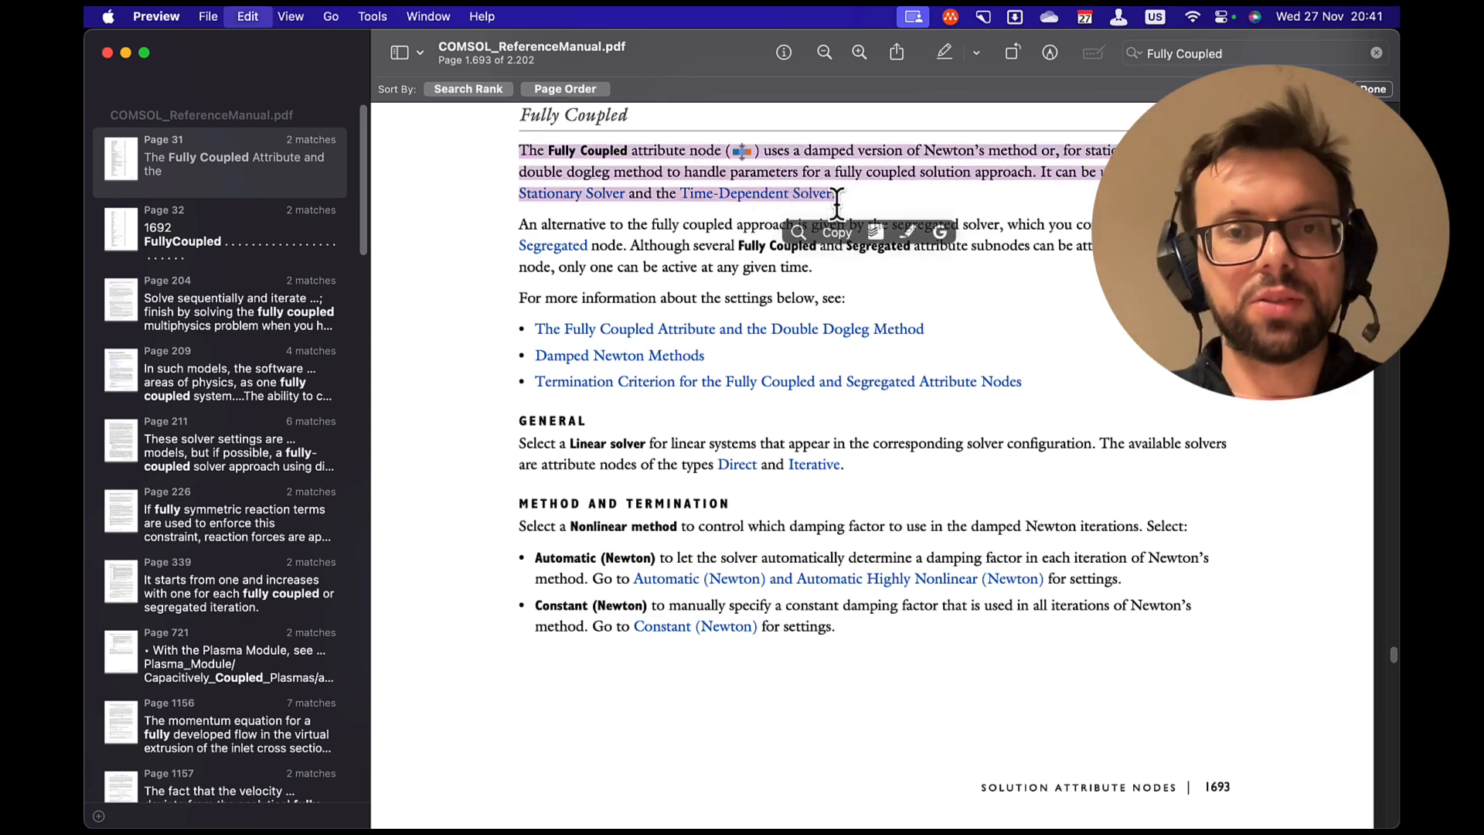
key("super+Tab")
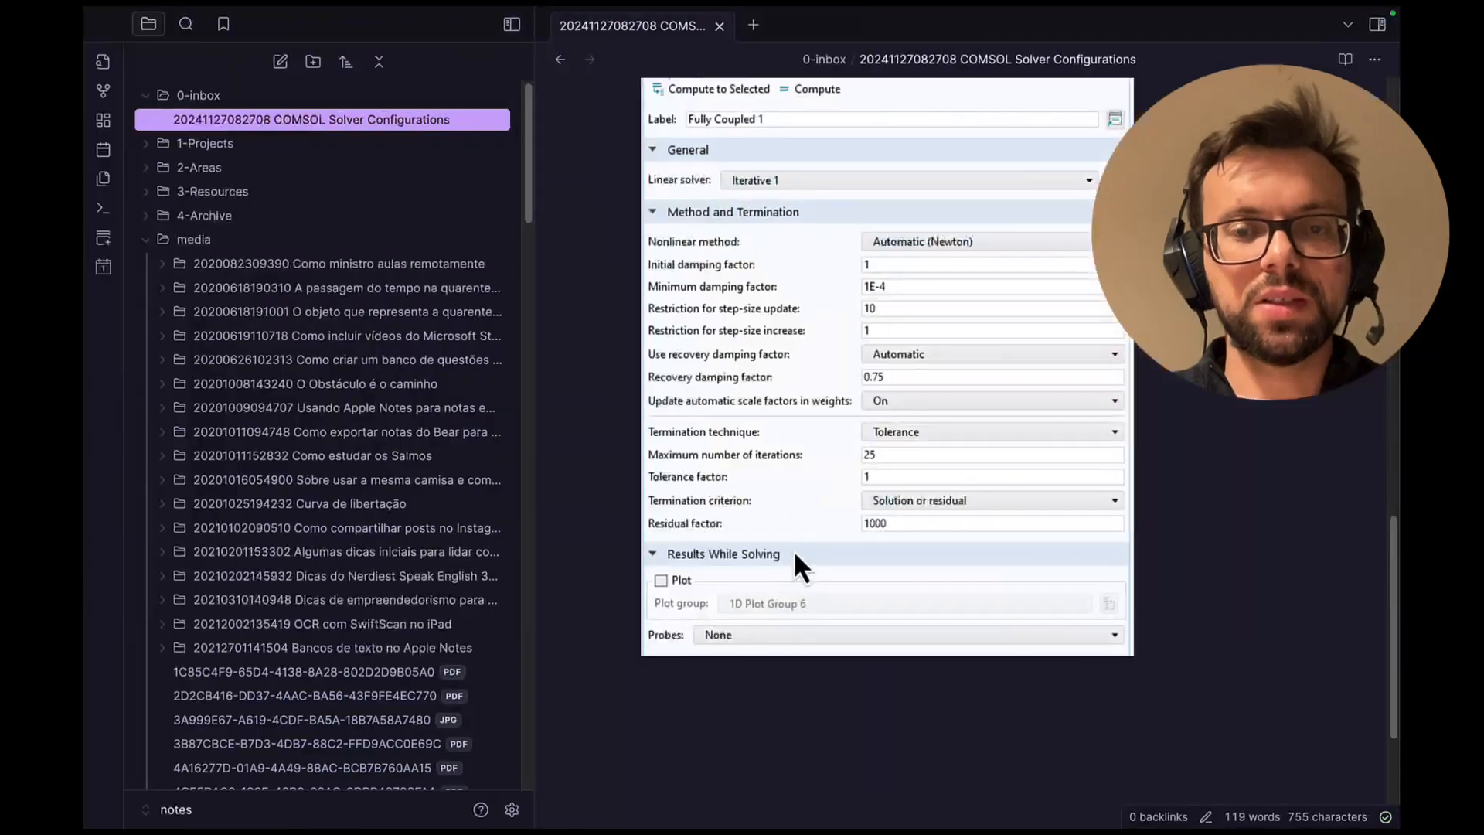
scroll(777, 694, "down", 1)
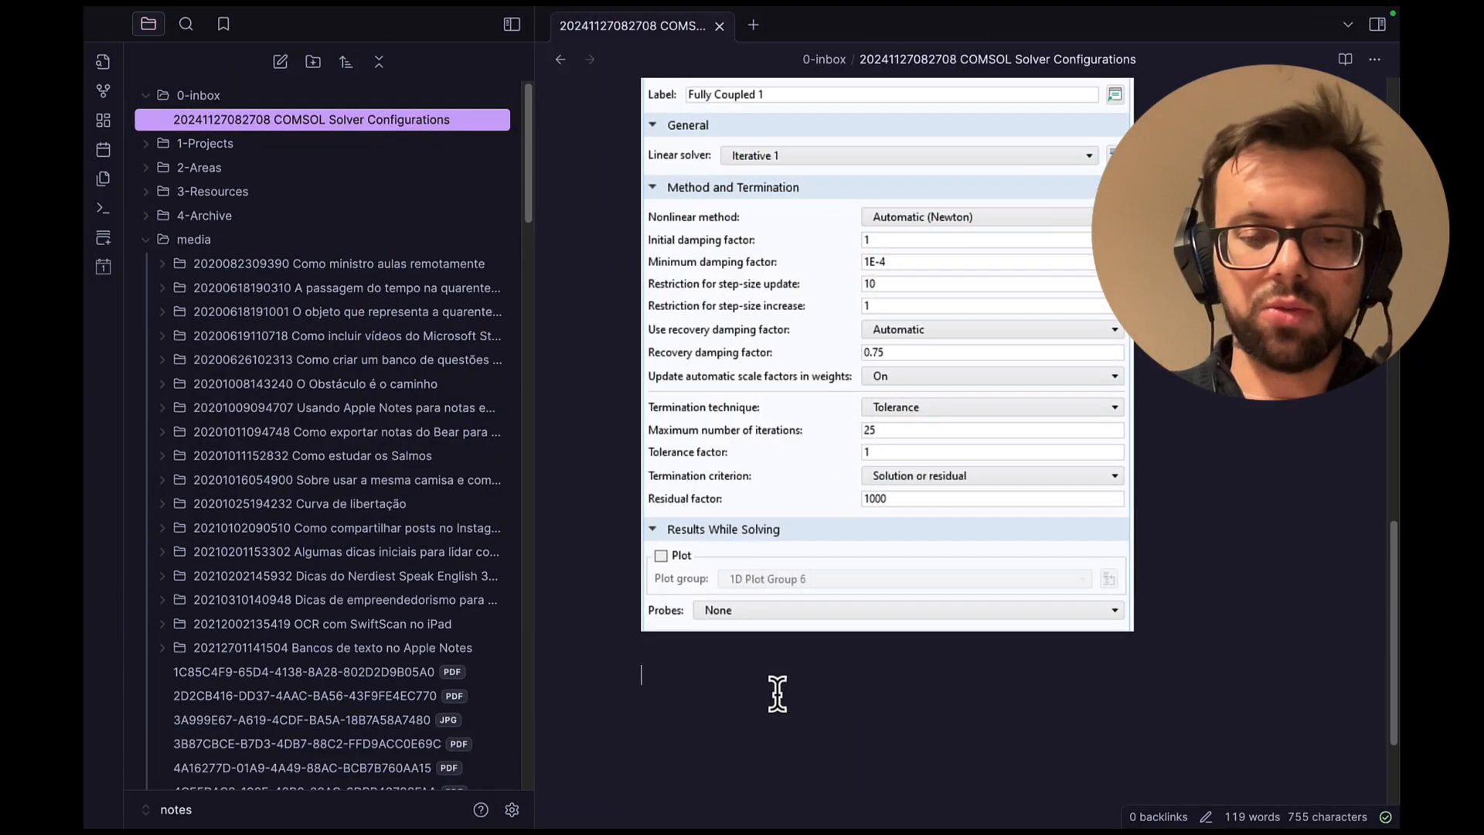
type(">")
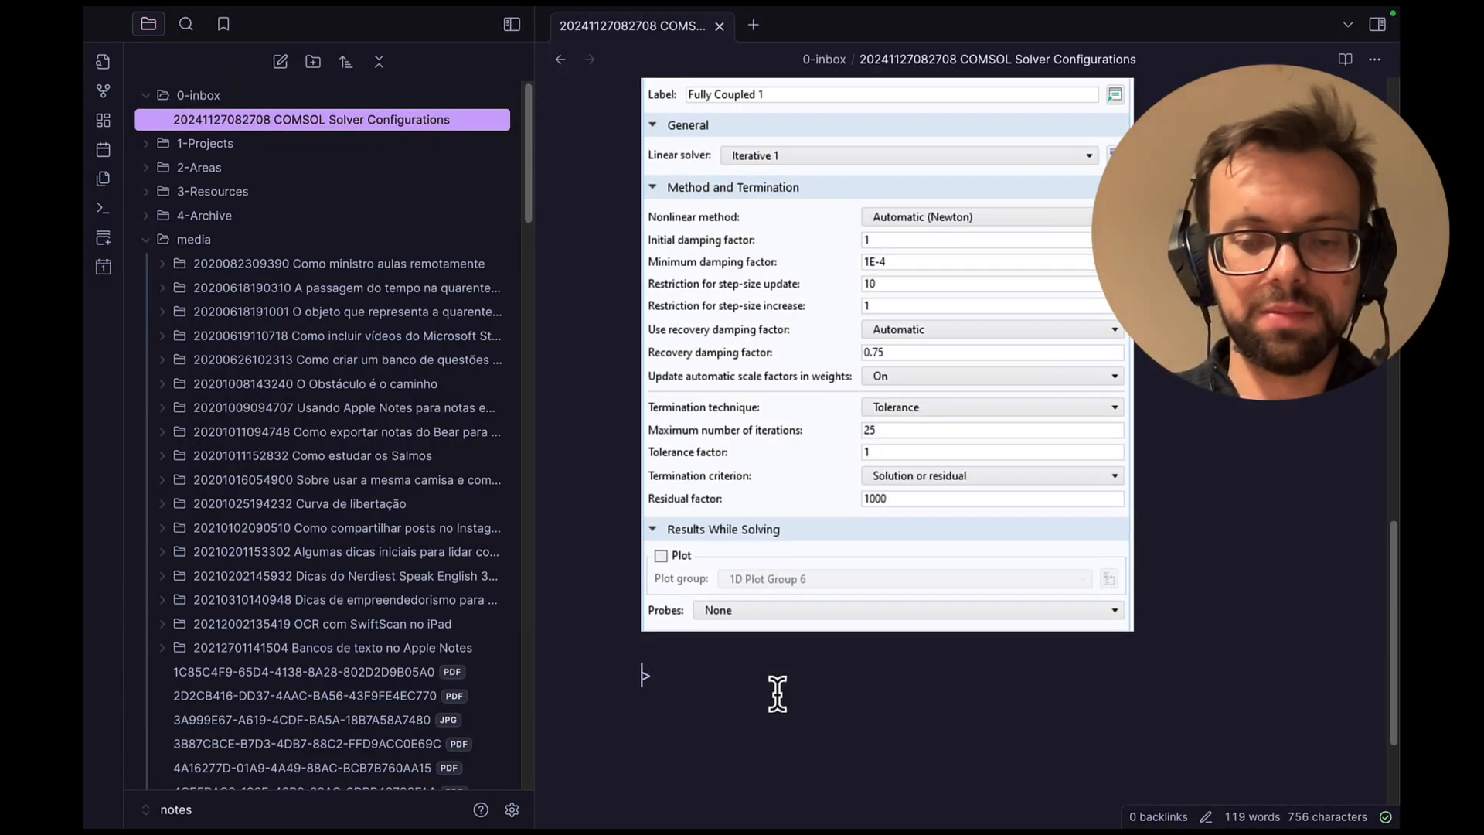
type("0. The Fully Coupled attribute node ( ) uses a damped version of Newton's method or, for stationary problems, a double dogleg method to handle parameters for a fully coupled solution approach. It can be used with the Stationary Solver and the Time-Dependent Solver.")
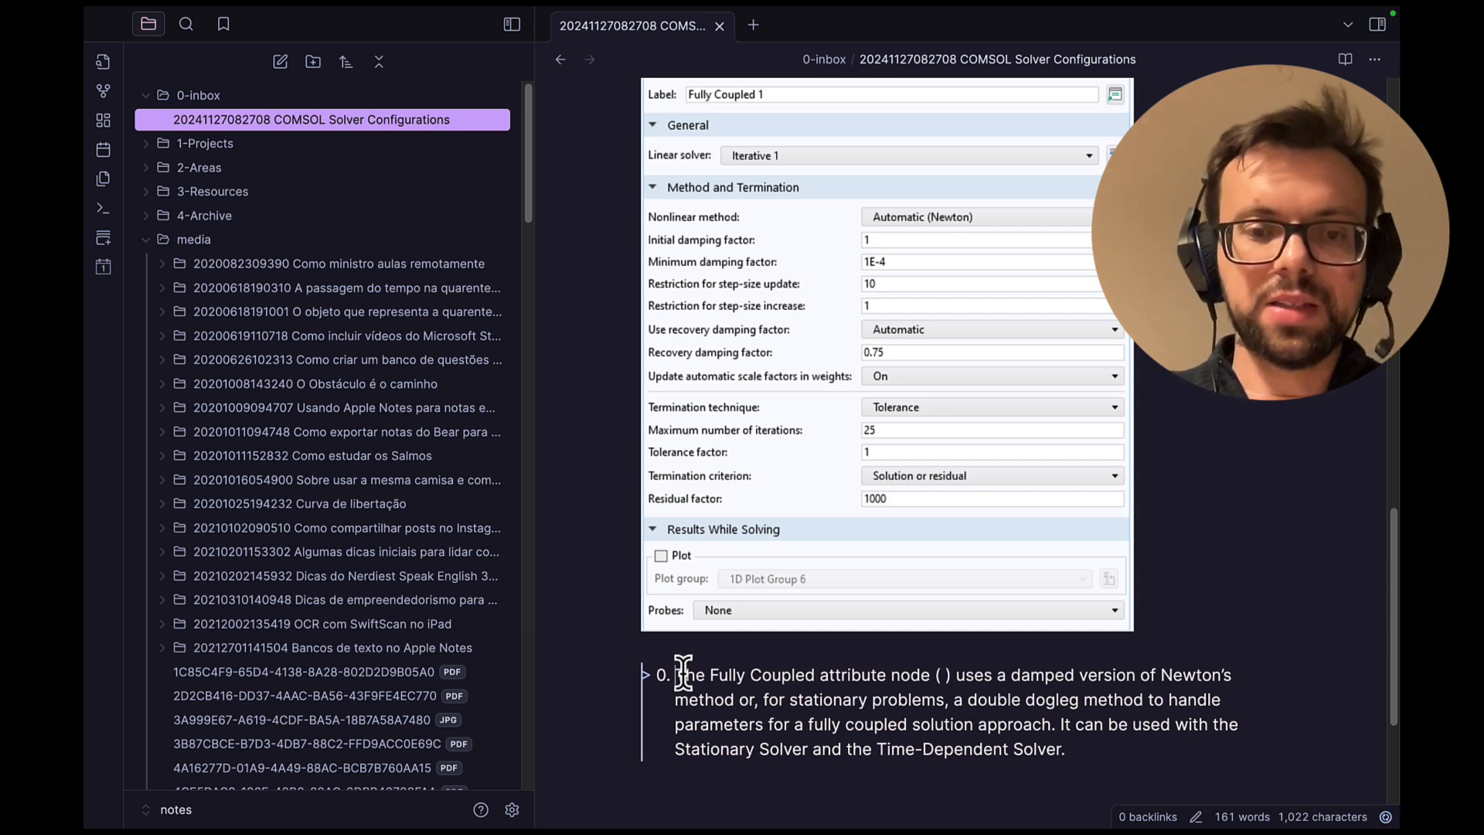
key("BackSpace")
key("BackSpace")
key("BackSpace")
Add the line "From the COMSOL Reference manual" above the block quote, followed by an empty line.
key("Up")
key("Return")
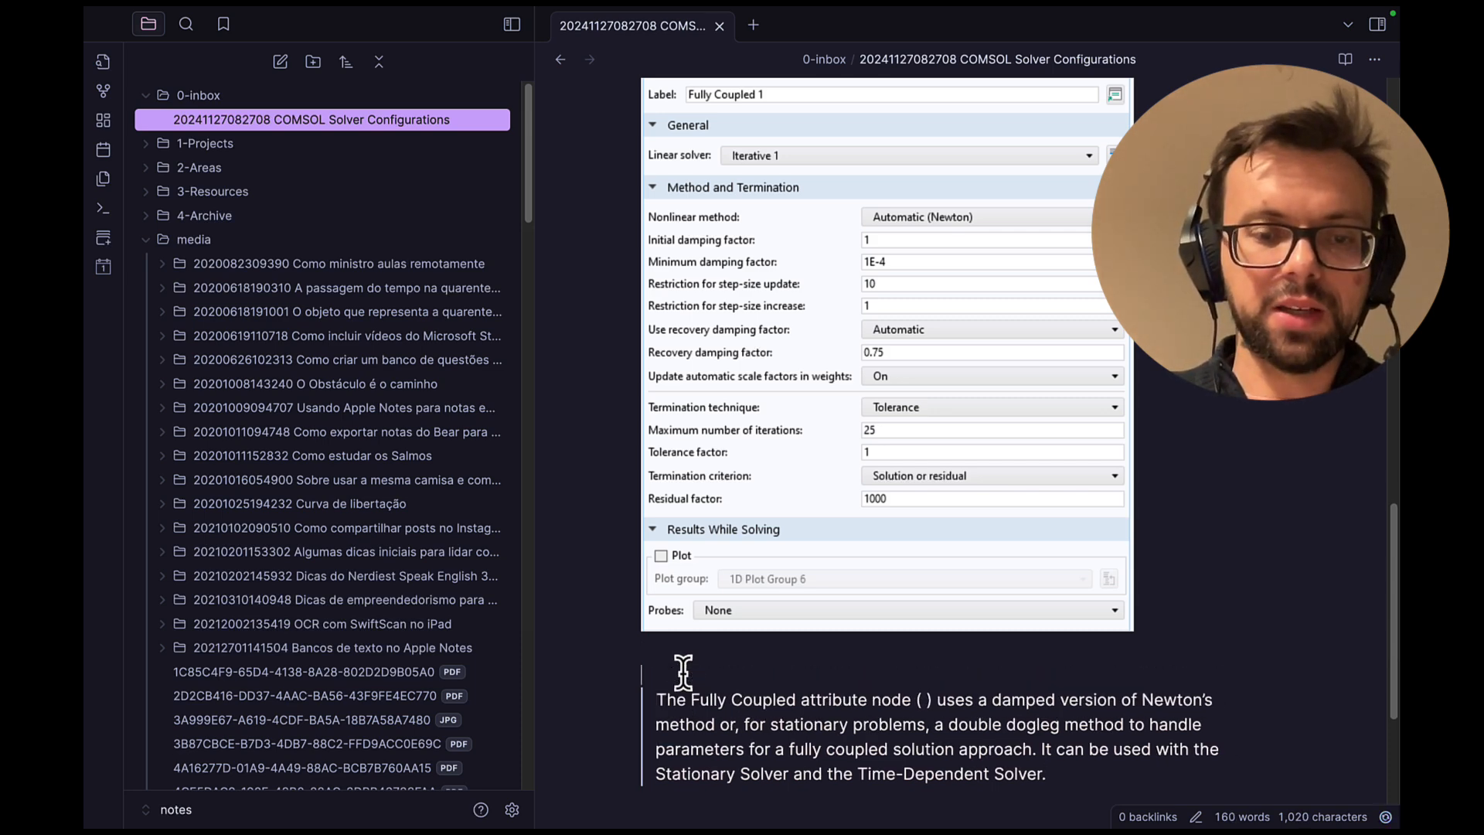
type("From the CO")
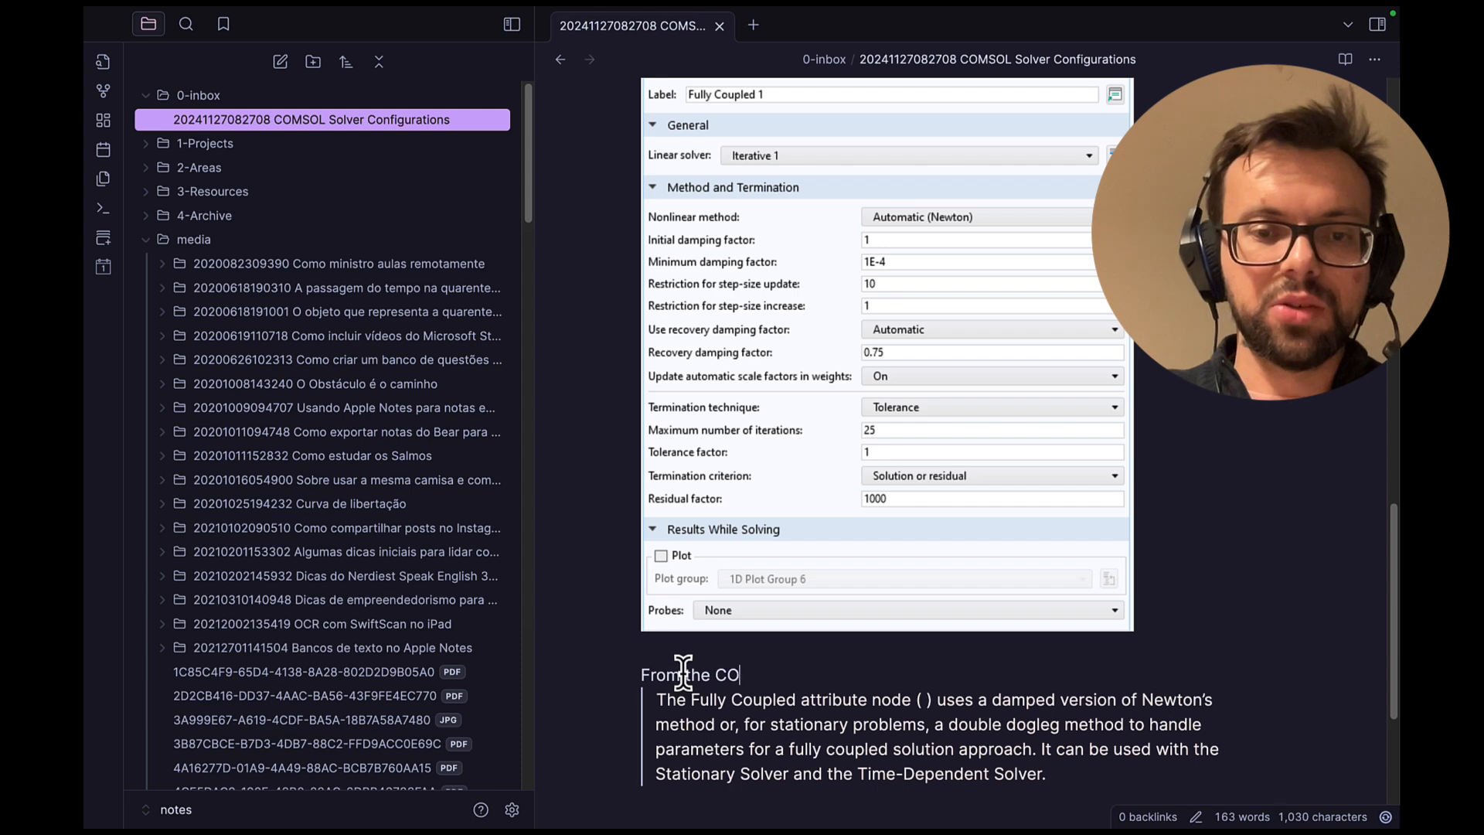
type("MSOL Referenc")
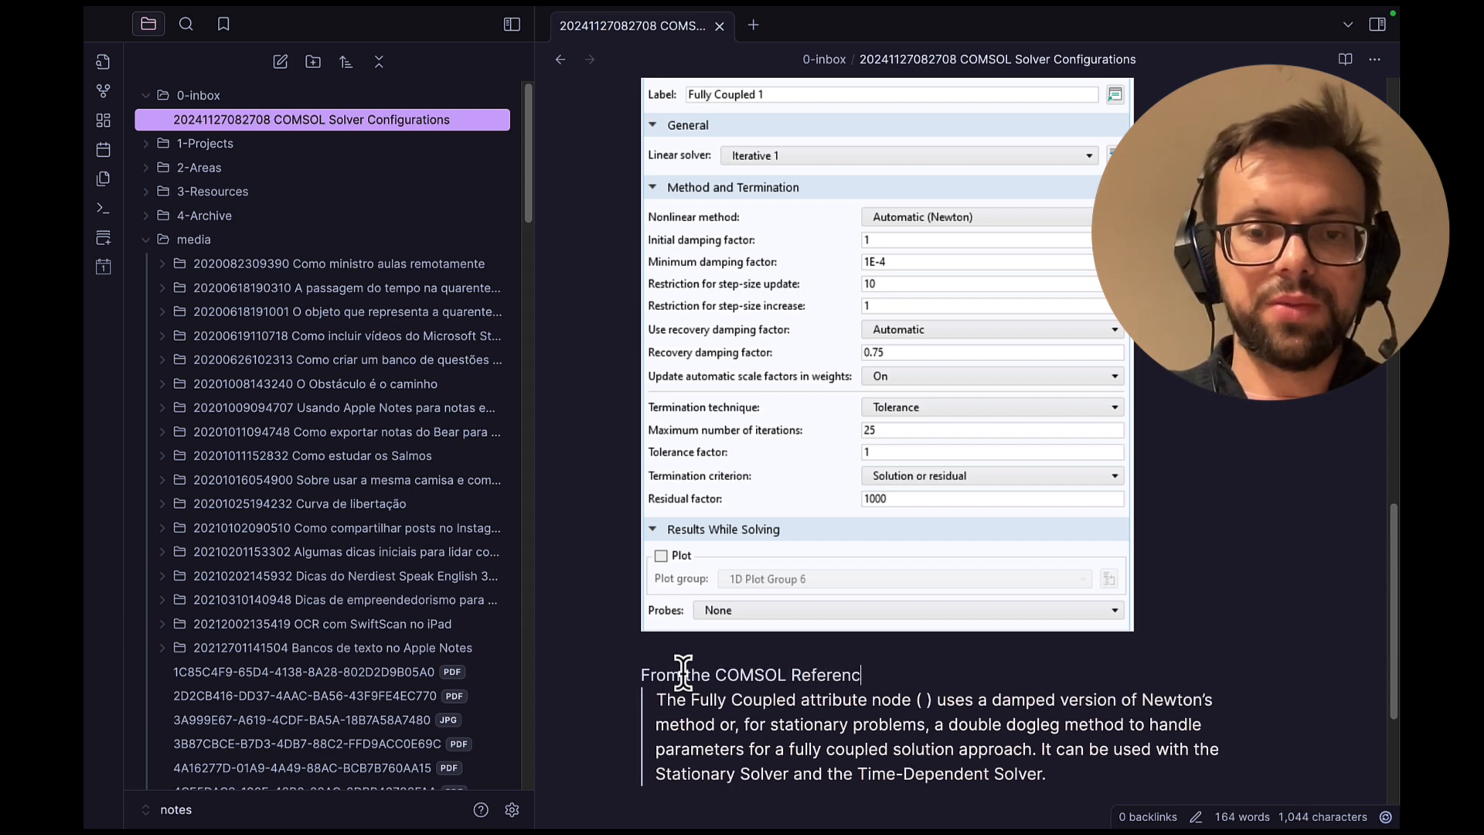
type("e manual")
key("Return")
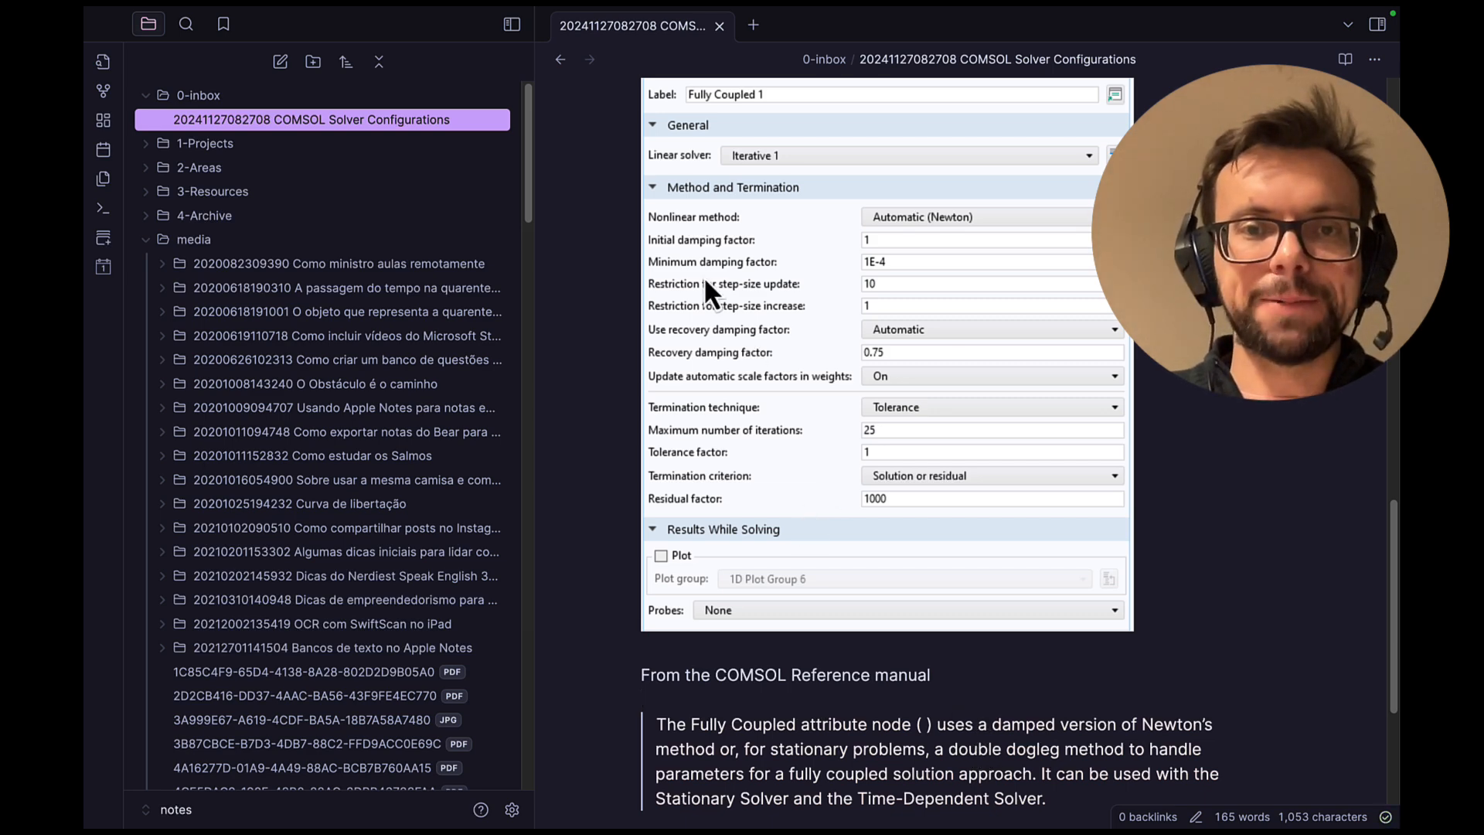
Examine the manual's Method and Termination section in Preview for the nonlinear methods and damping factor settings shown in the note's image.
key("ctrl+Left")
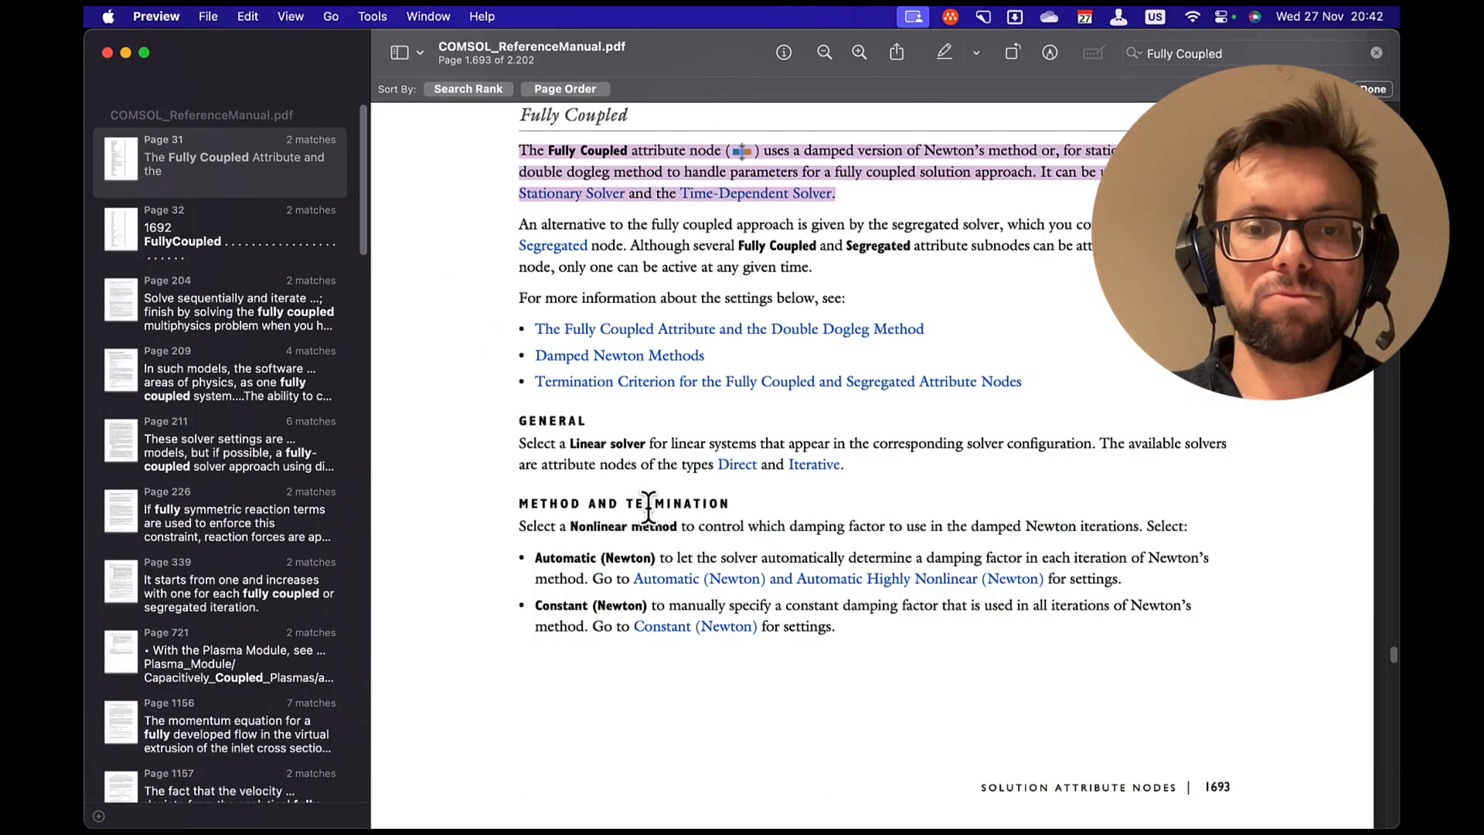
scroll(650, 510, "down", 3)
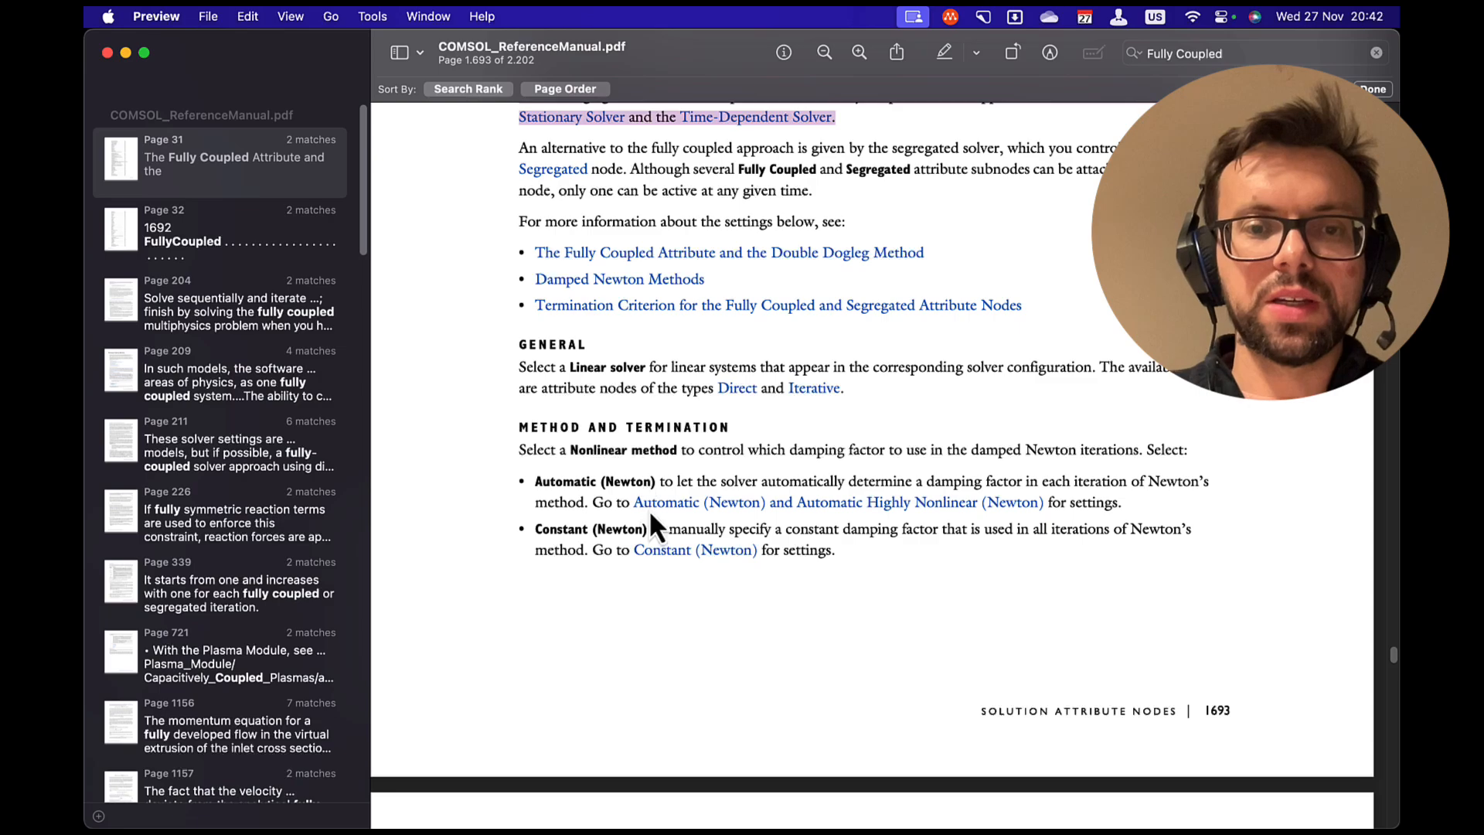
key("ctrl+Right")
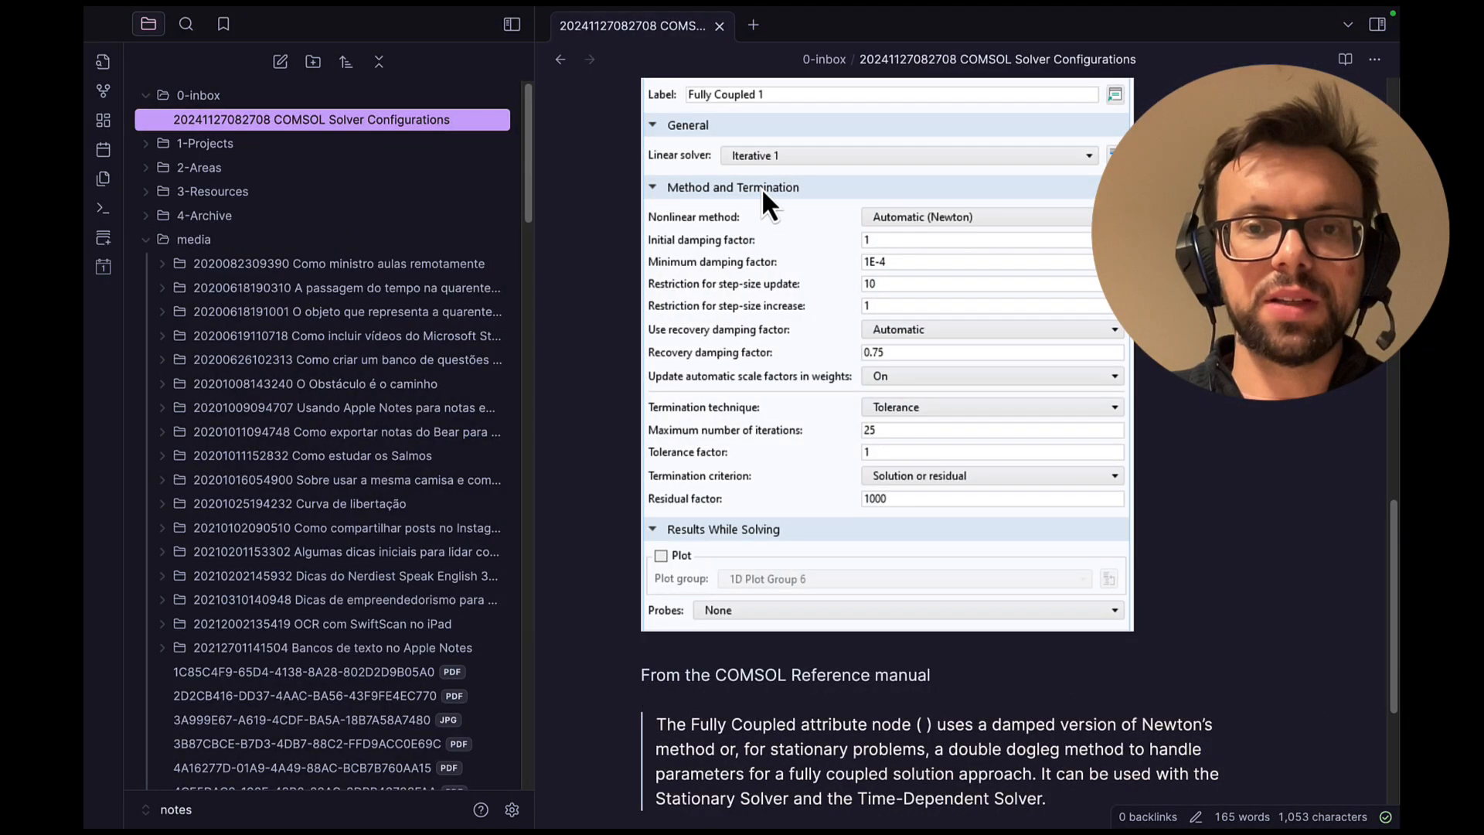
key("ctrl+Left")
scroll(559, 581, "down", 3)
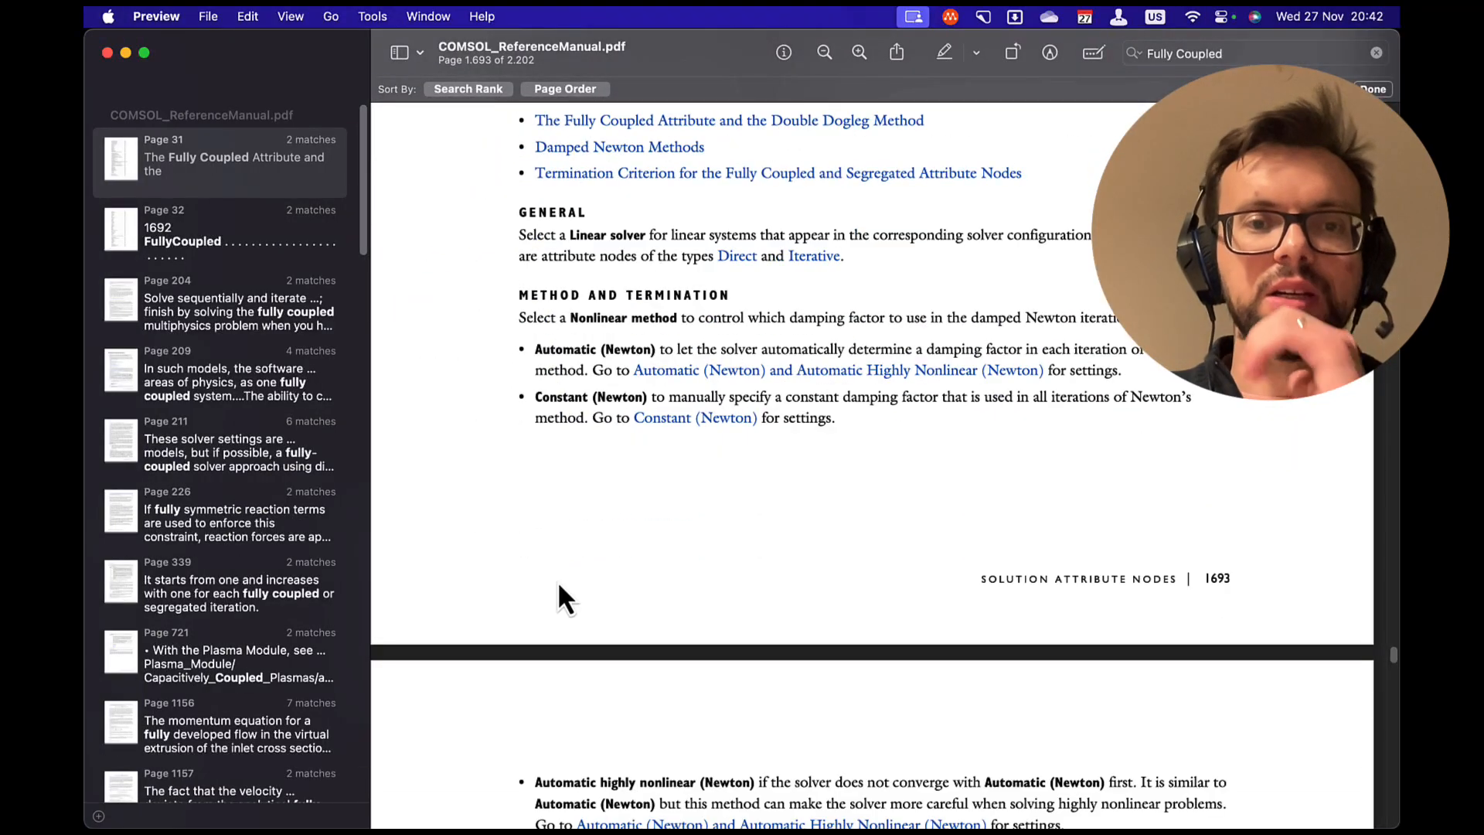
scroll(558, 585, "down", 4)
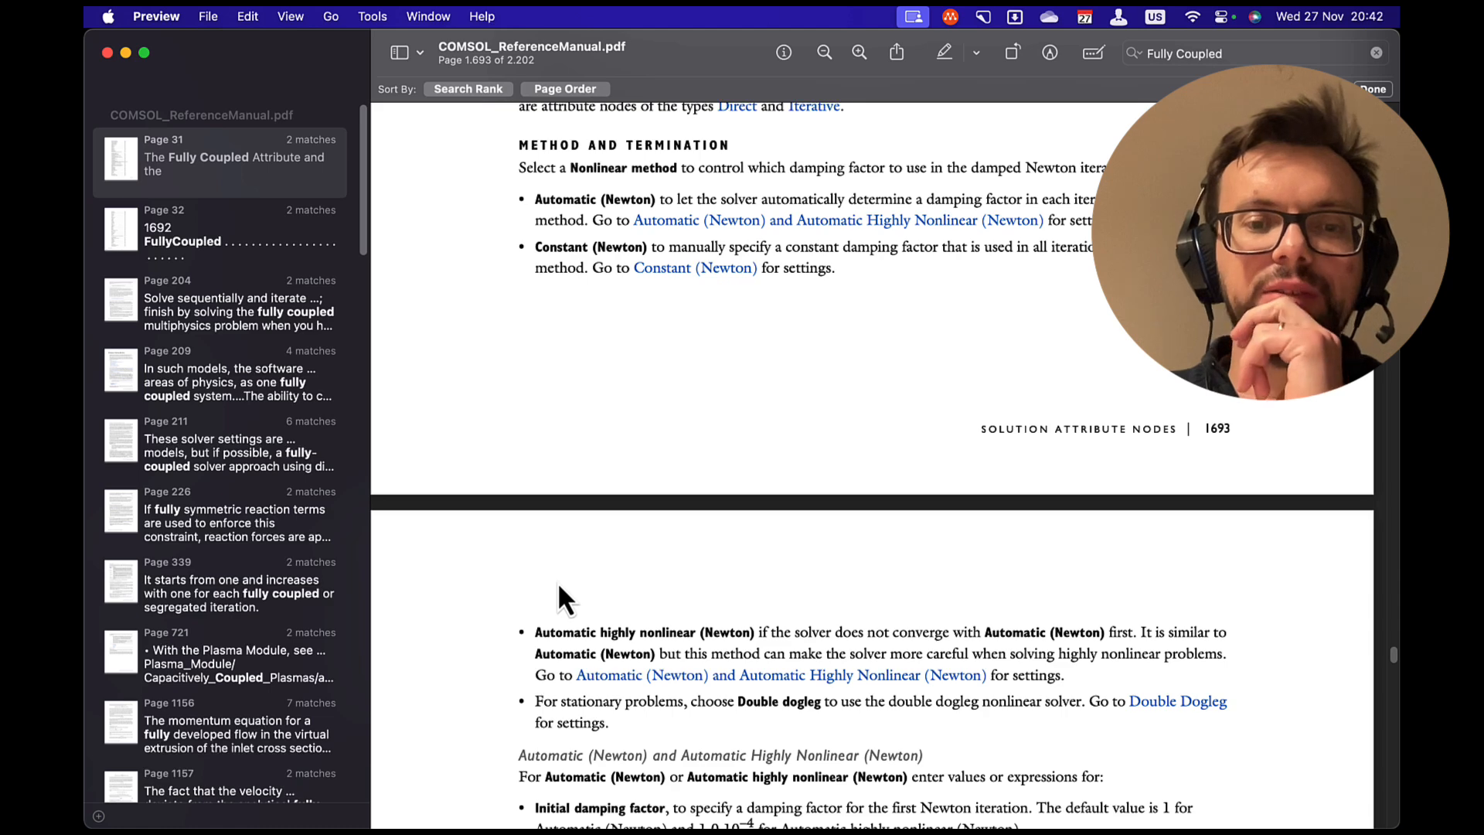
scroll(558, 581, "down", 1)
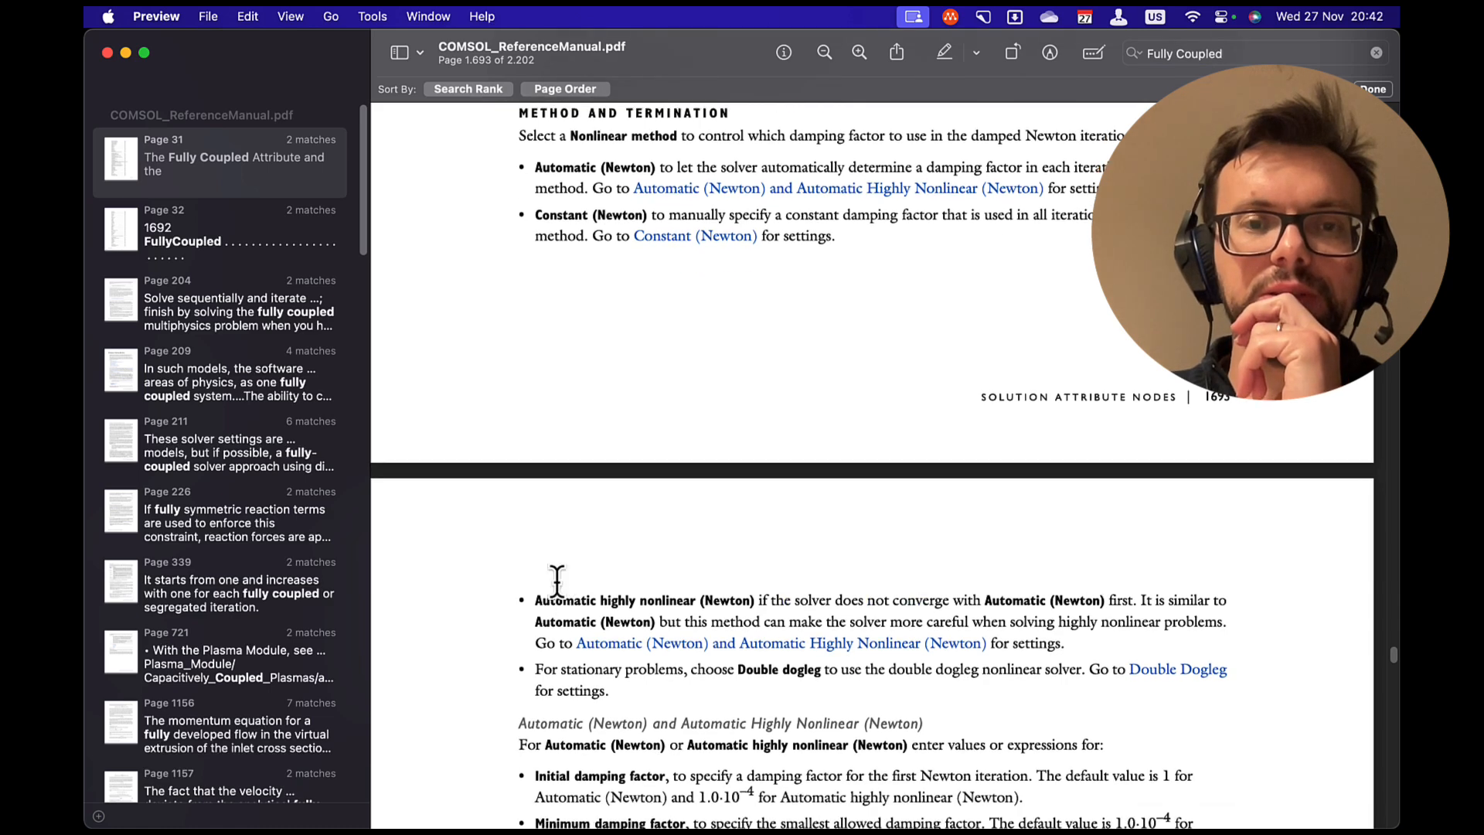
scroll(558, 583, "up", 1)
scroll(558, 585, "down", 6)
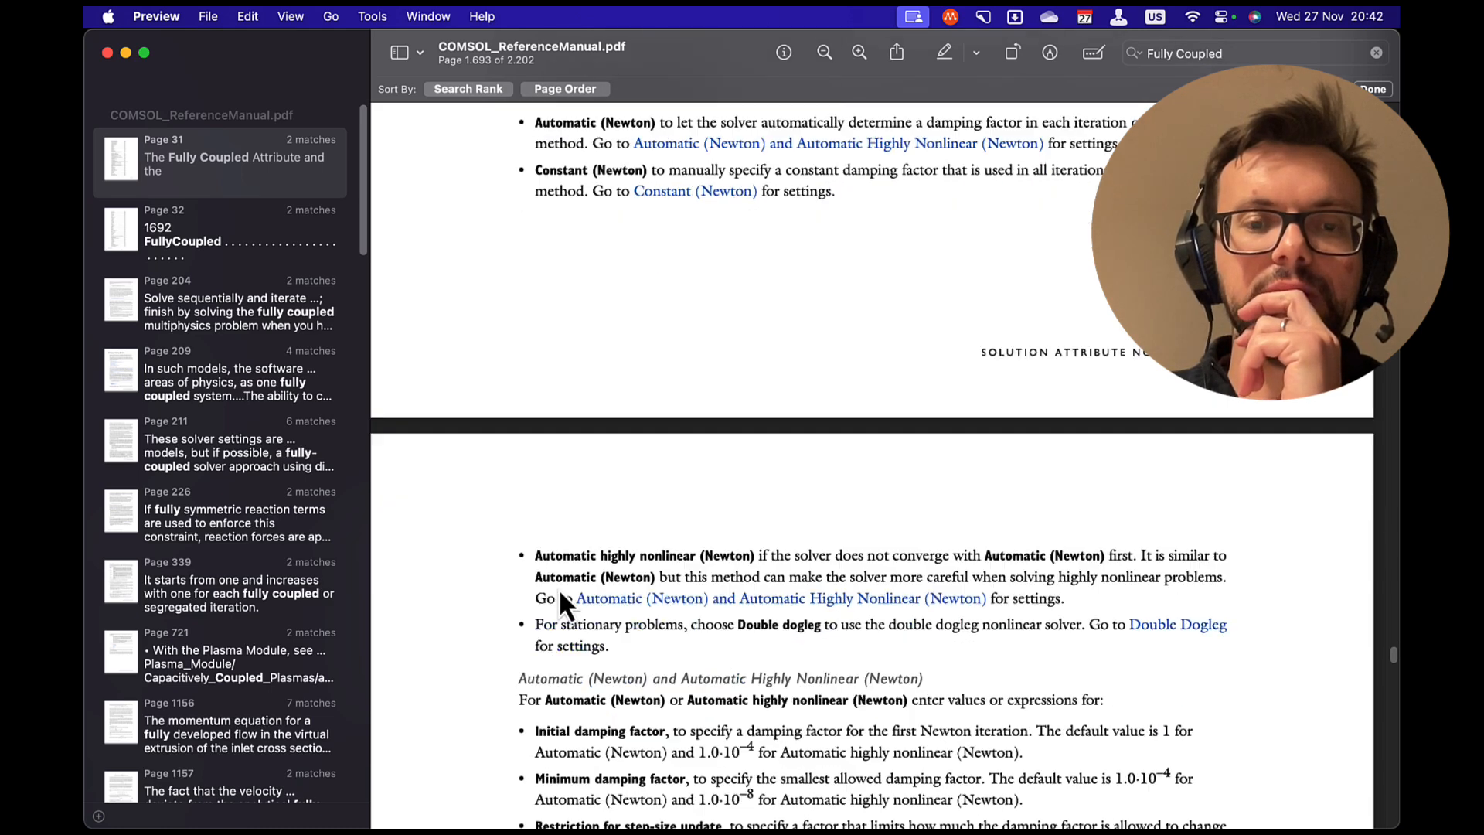
scroll(559, 585, "down", 3)
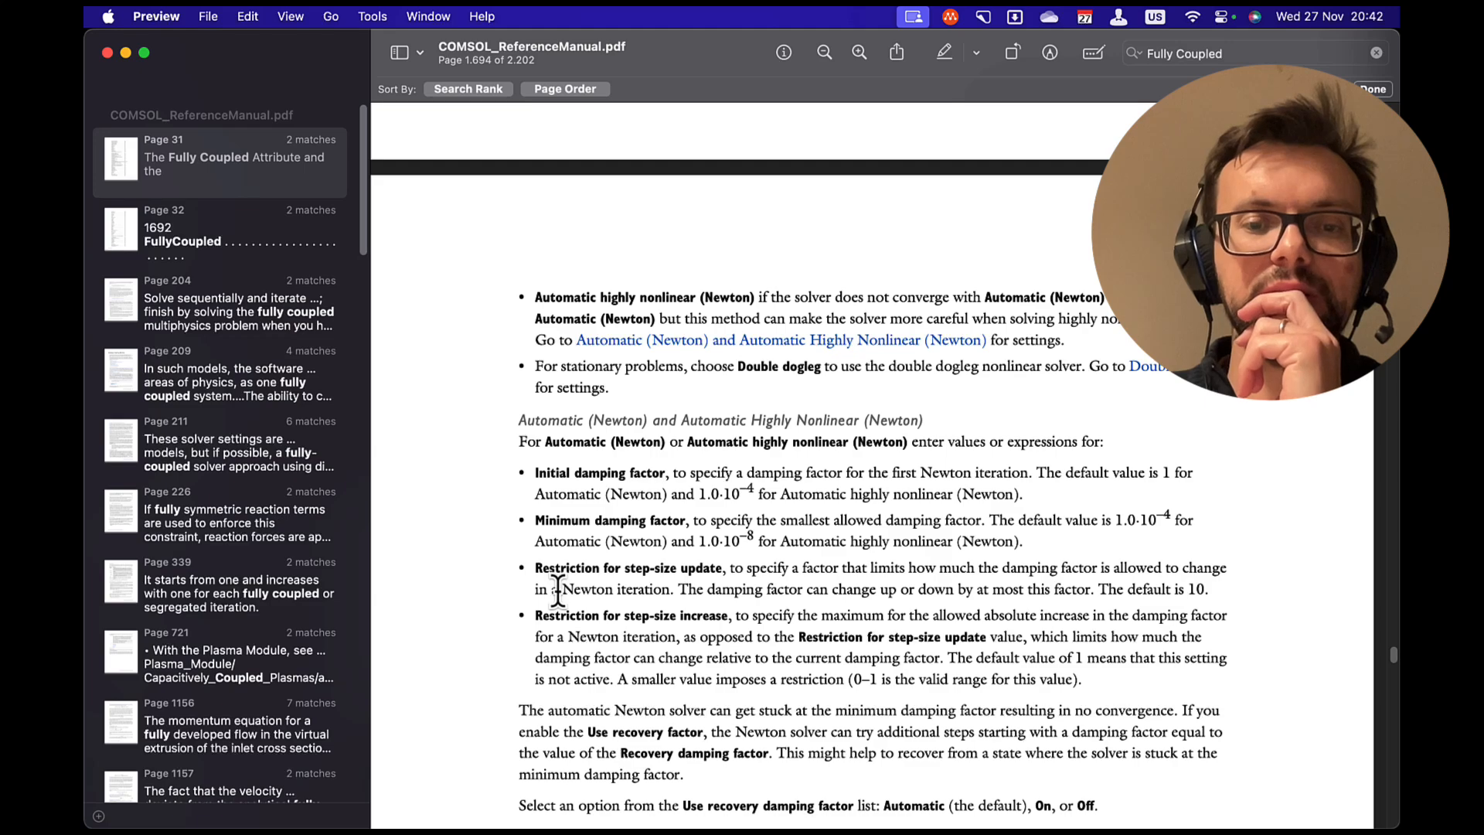
scroll(560, 586, "down", 2)
scroll(625, 587, "down", 11)
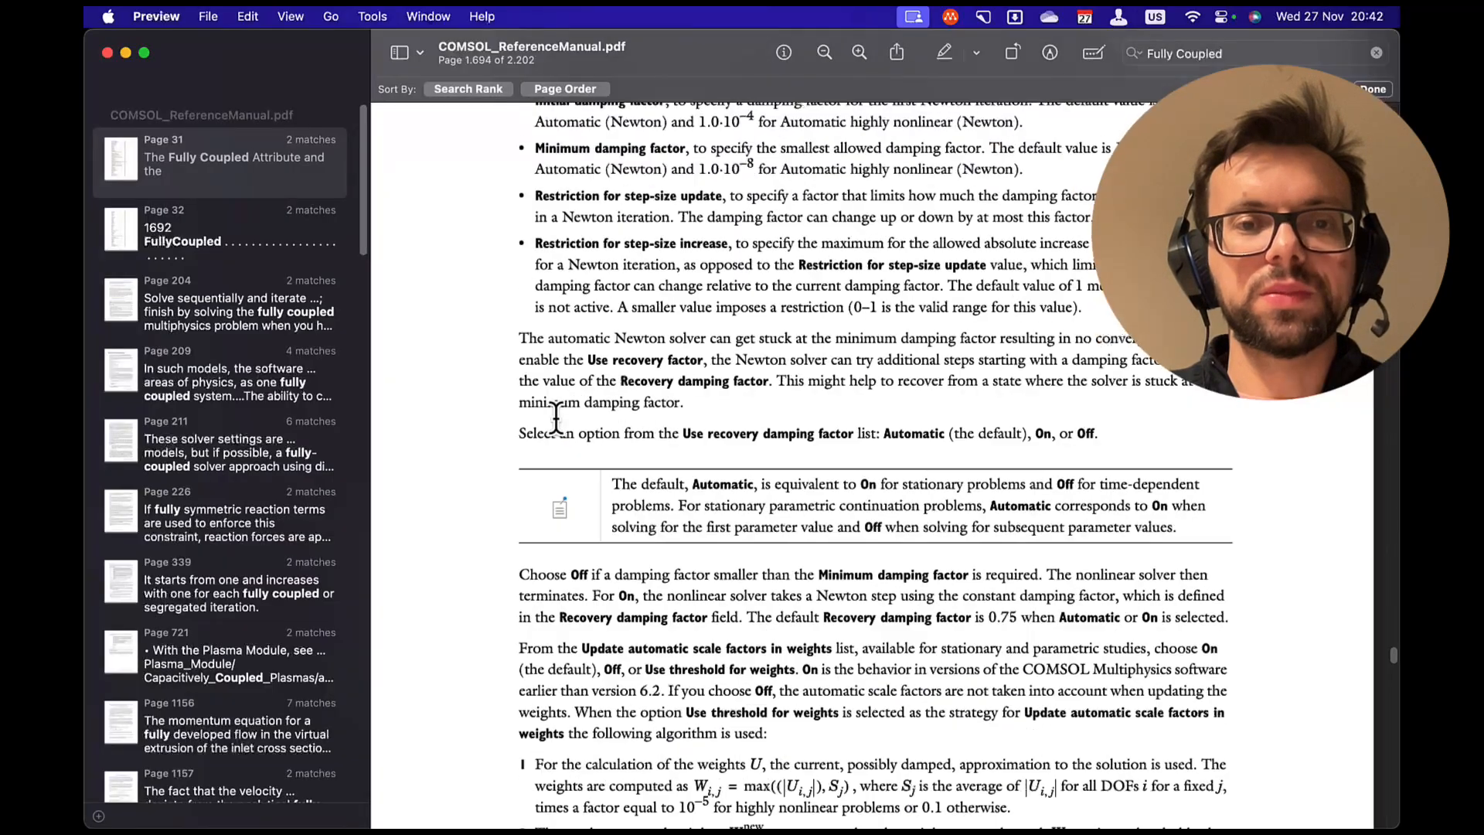
scroll(556, 418, "up", 10)
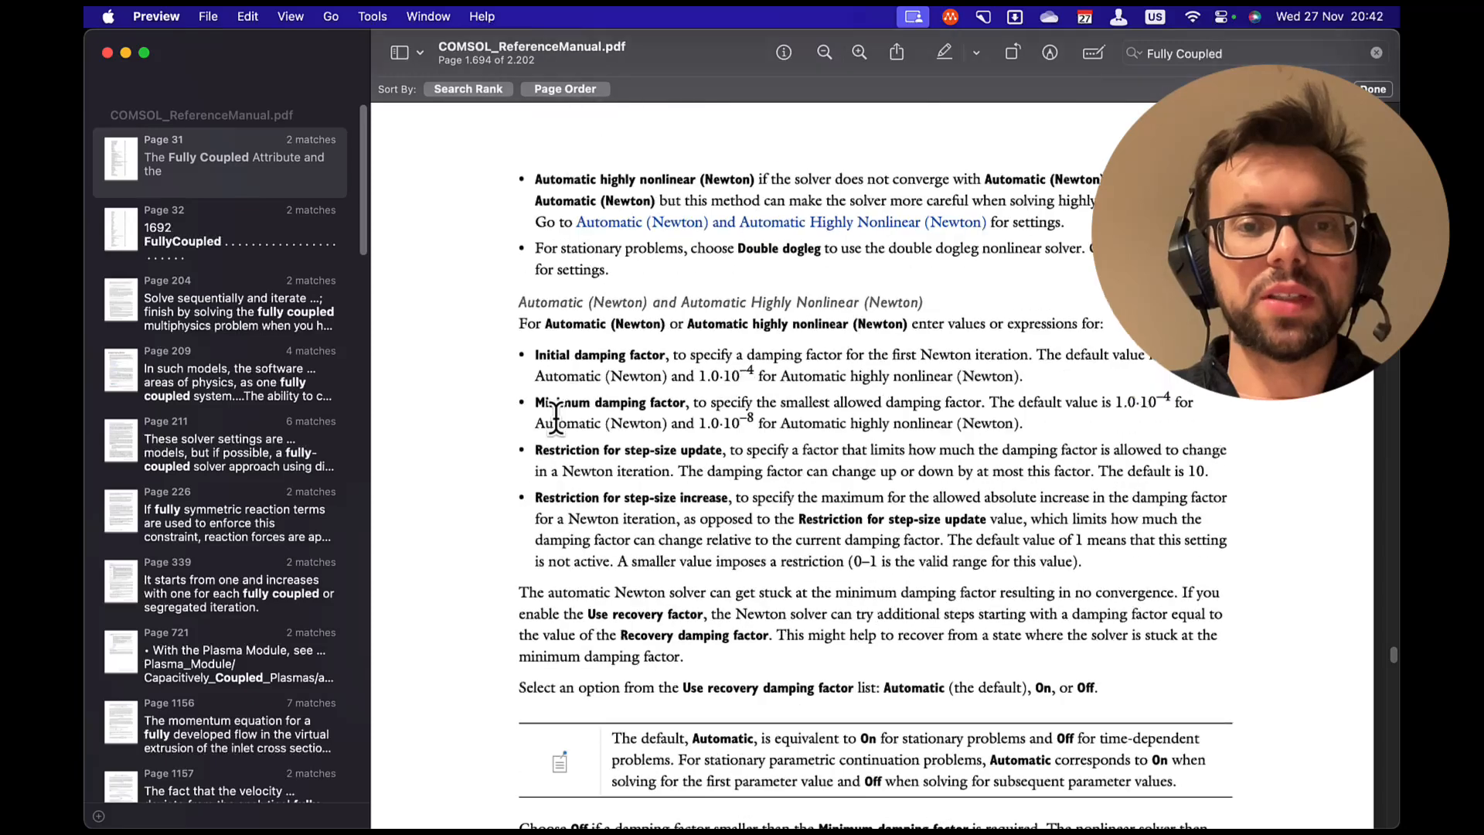
scroll(556, 418, "up", 4)
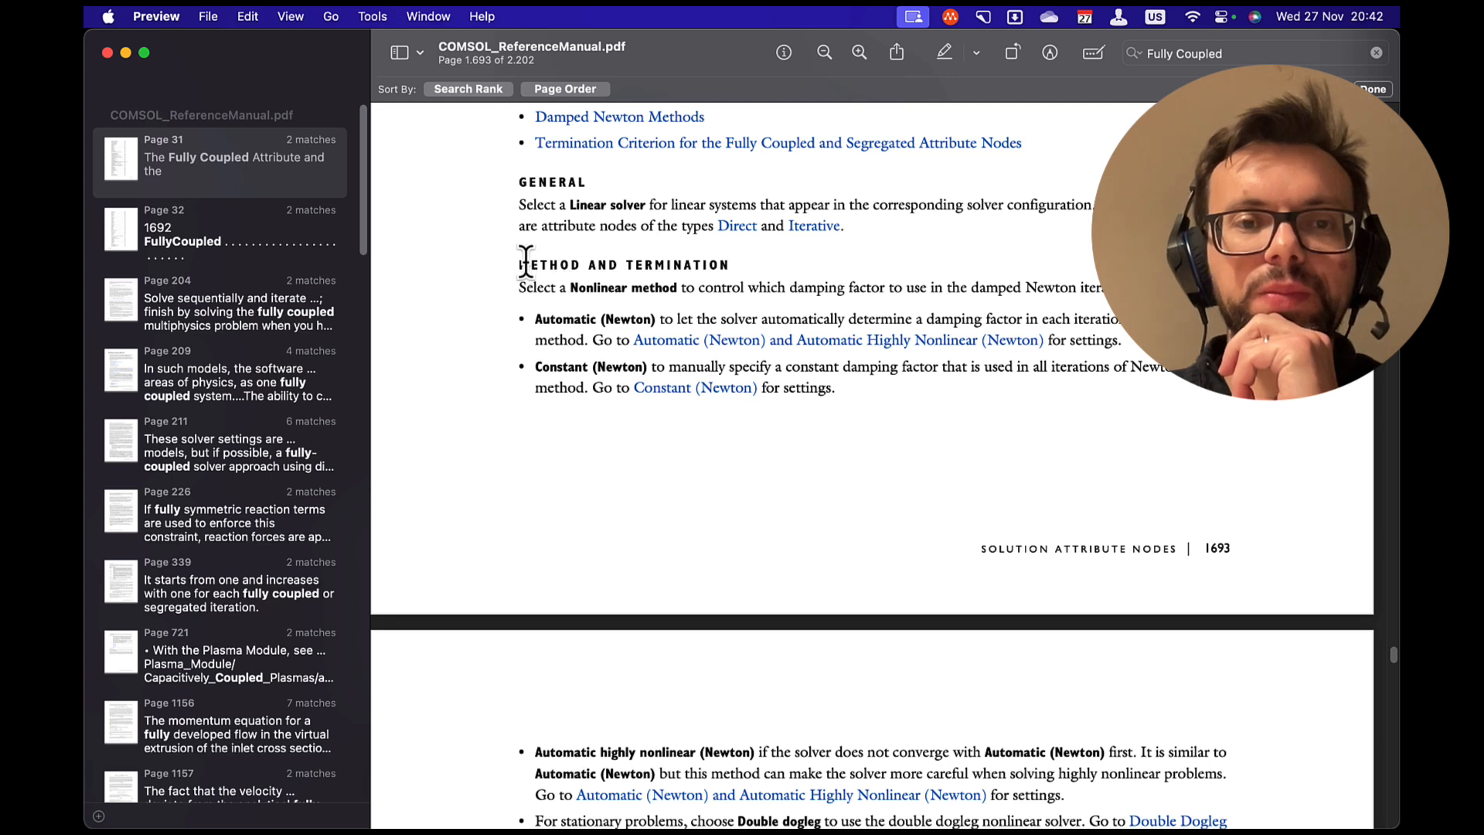
Copy the manual's Method and Termination heading and its nonlinear method sentence into the Obsidian note as a block quote below the Fully Coupled quote.
left_click_drag(522, 263, 1113, 301)
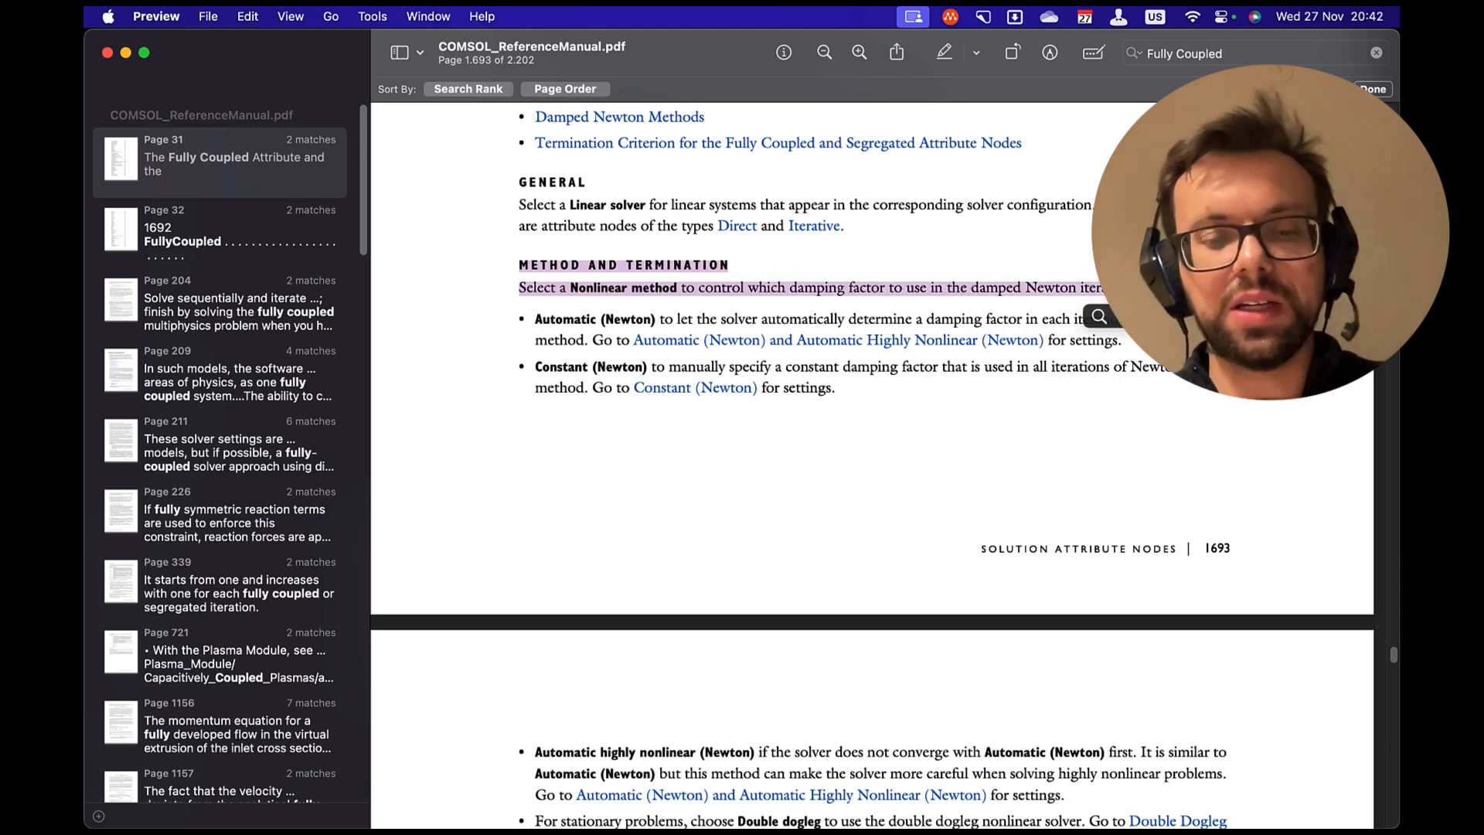
key("super+c")
key("super+Tab")
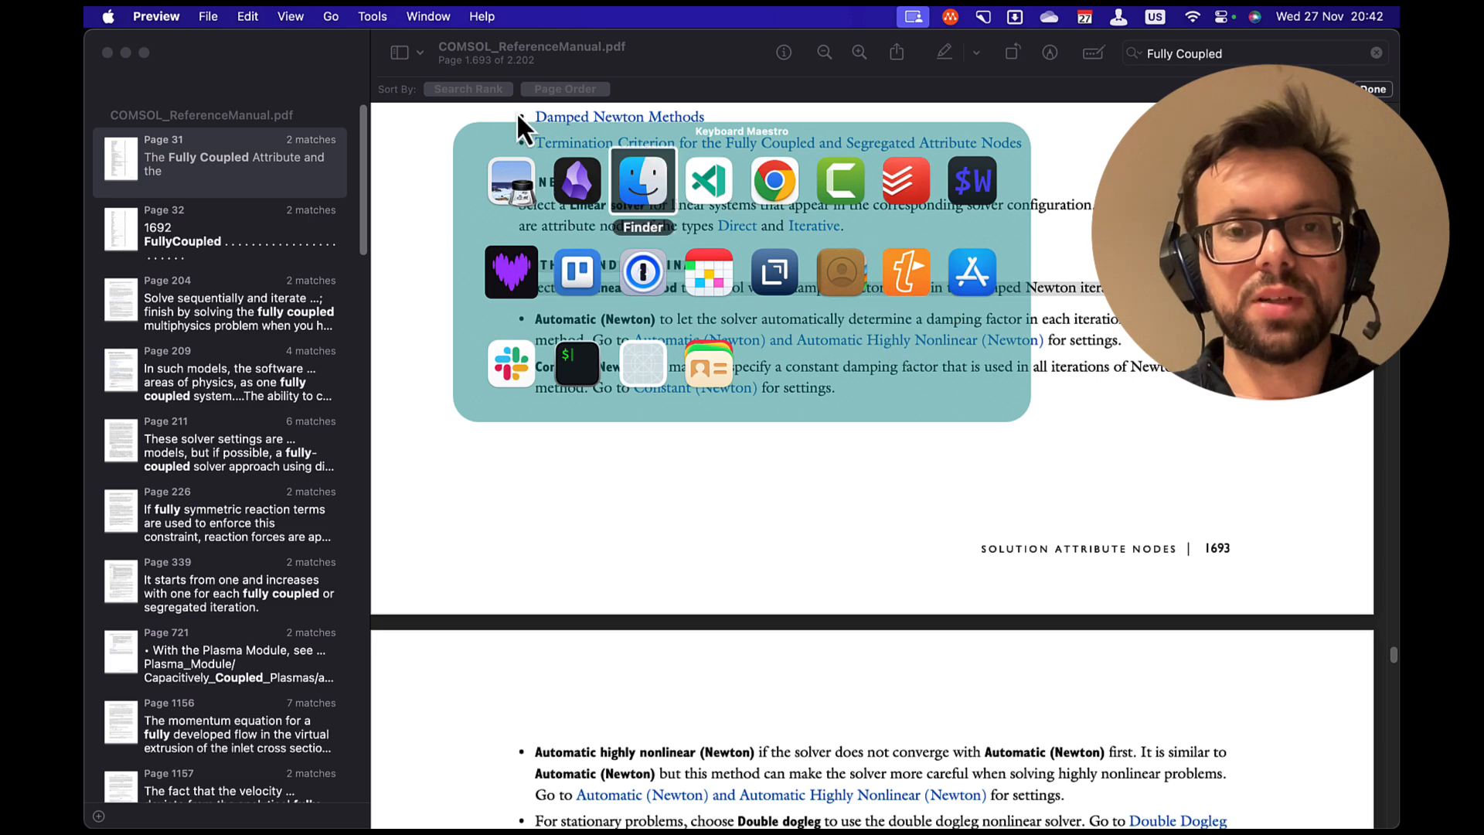
left_click(558, 166)
scroll(851, 540, "down", 5)
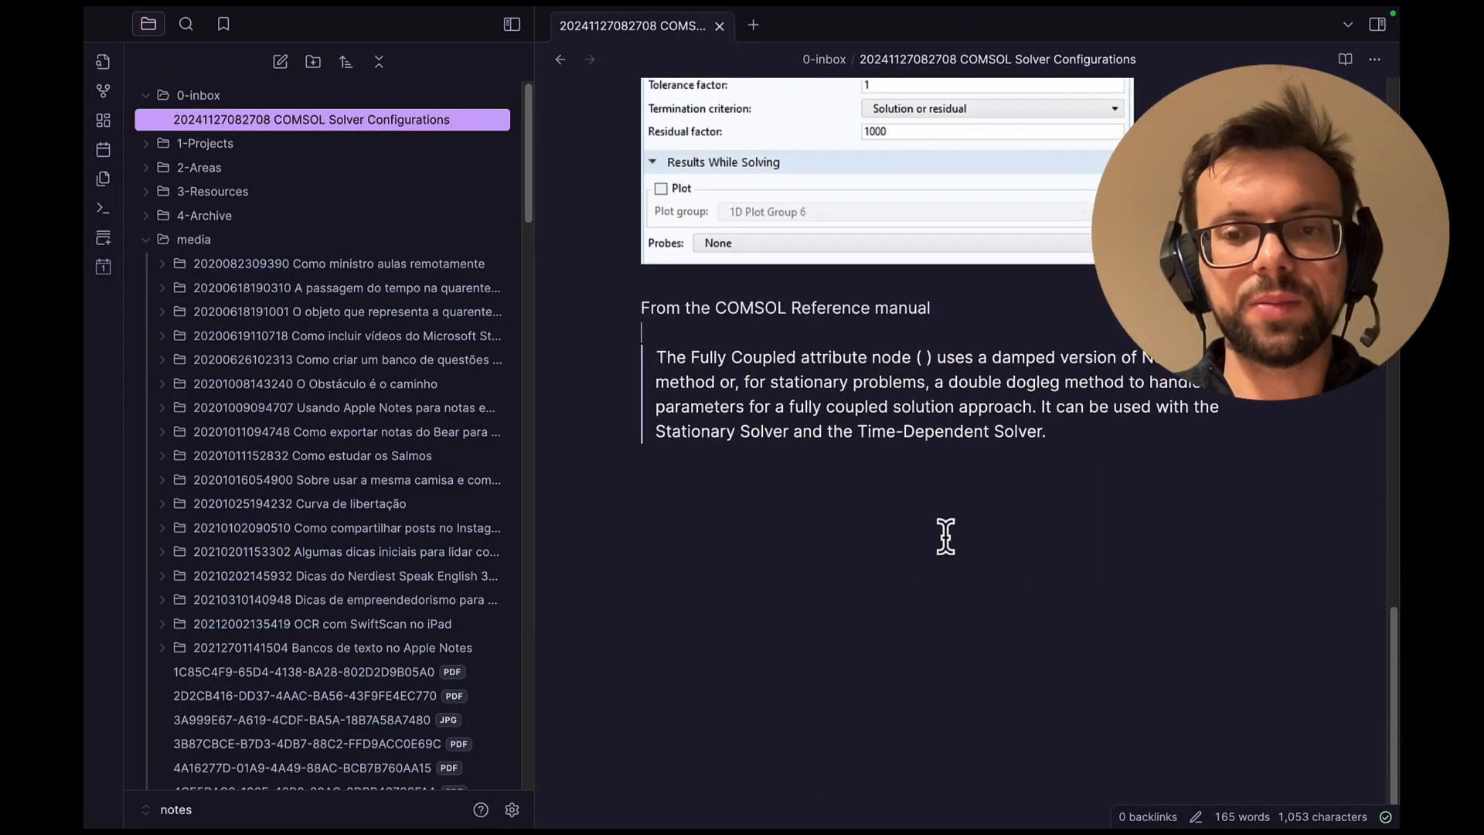
left_click(1077, 443)
key("Return")
key("Return")
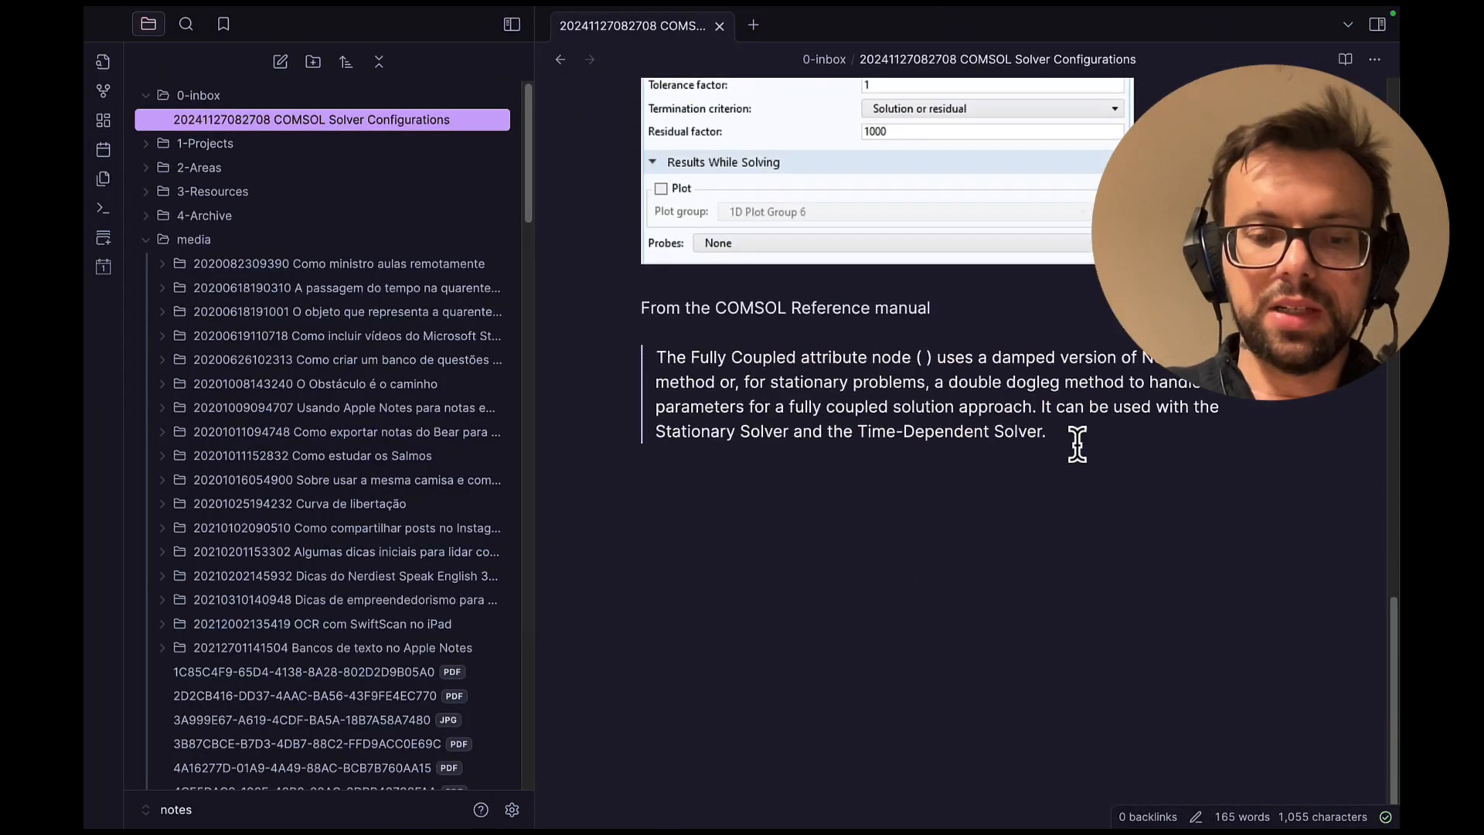
key("super+v")
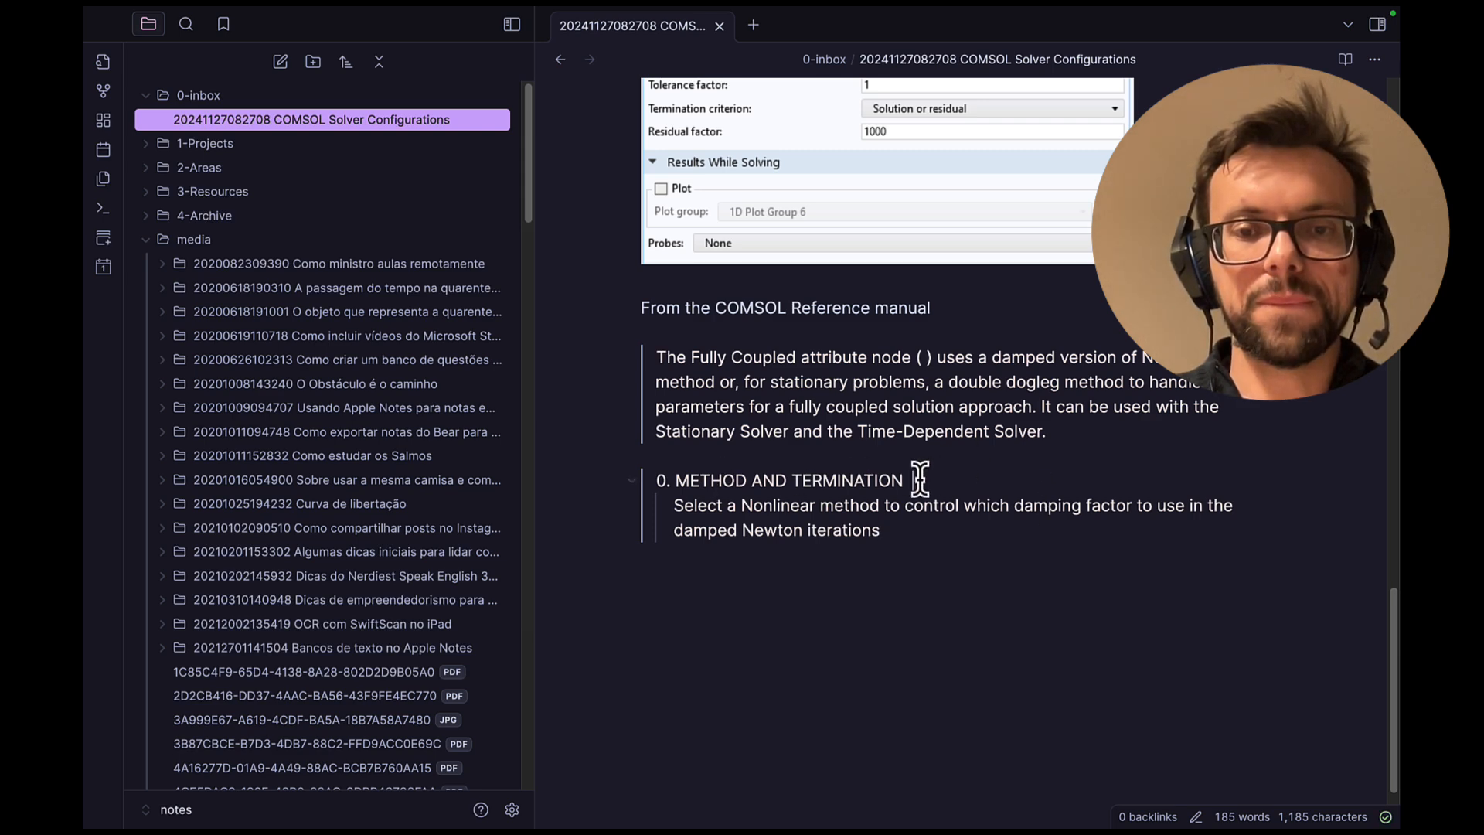
scroll(917, 480, "up", 10)
scroll(917, 480, "down", 10)
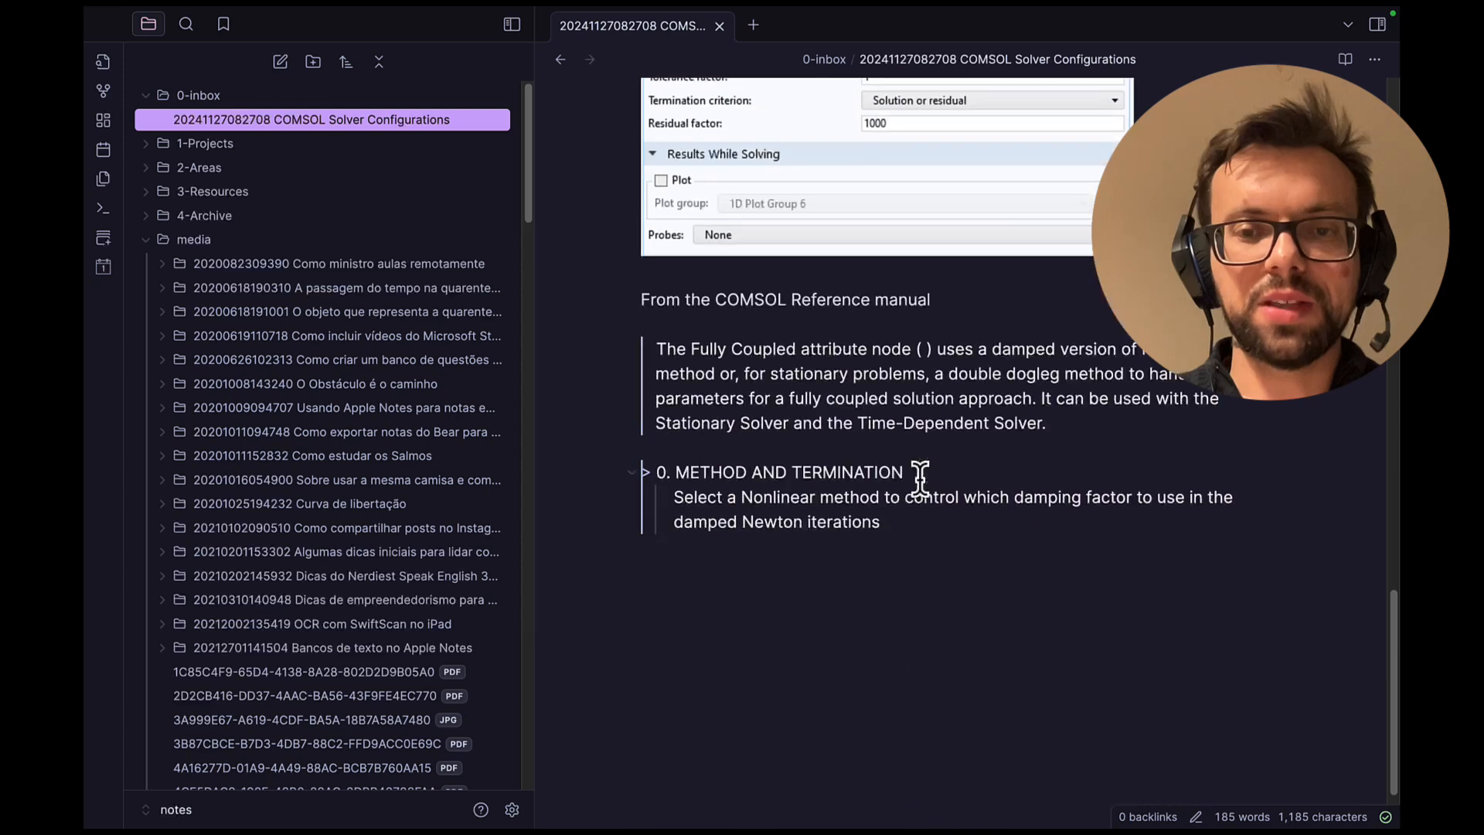
Start a new paragraph between the two block quotes with "Under Method and Termination", setting the section name in italics.
left_click(888, 450)
key("Return")
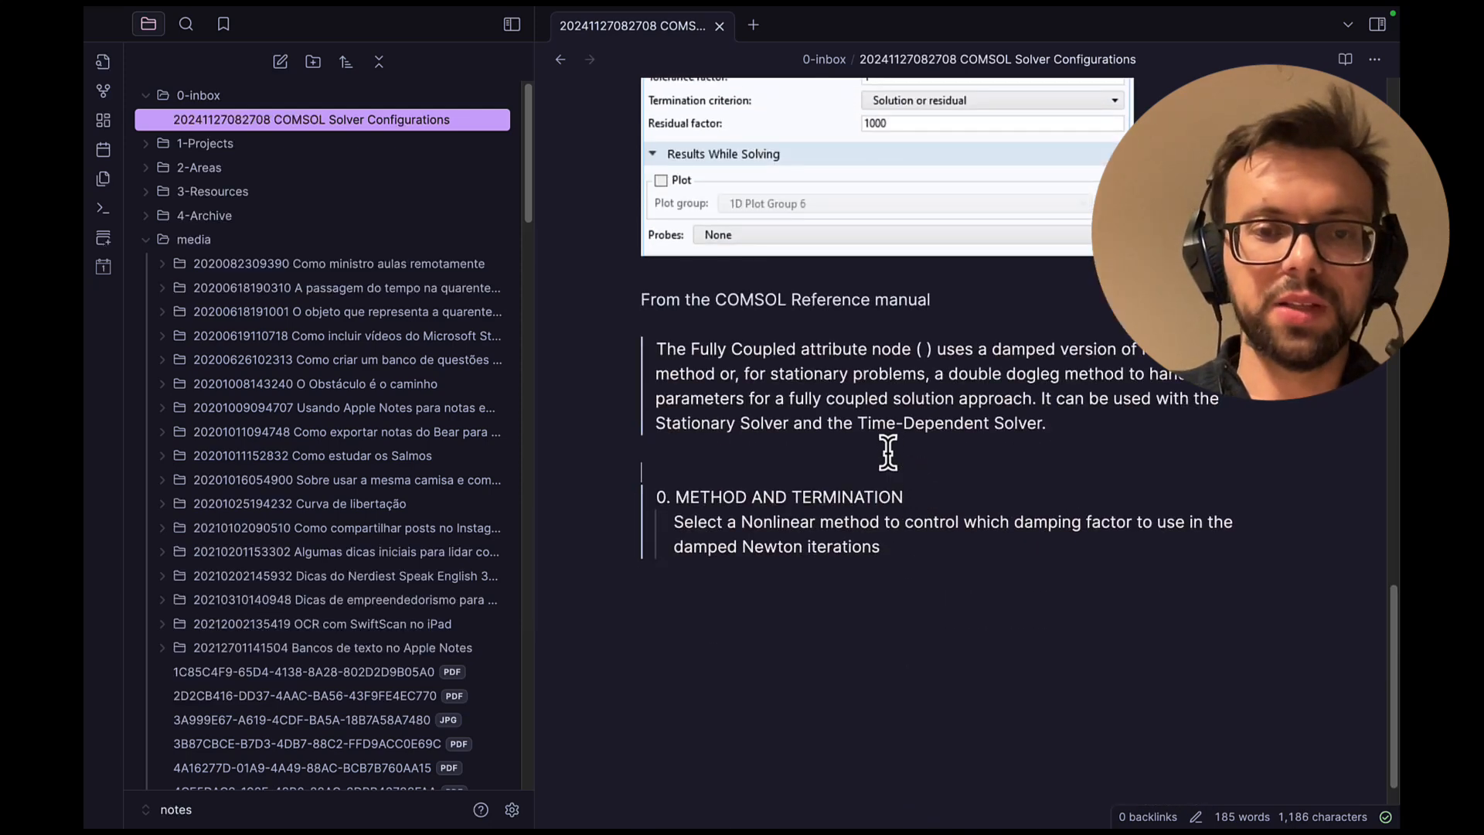
key("Return")
type("Under")
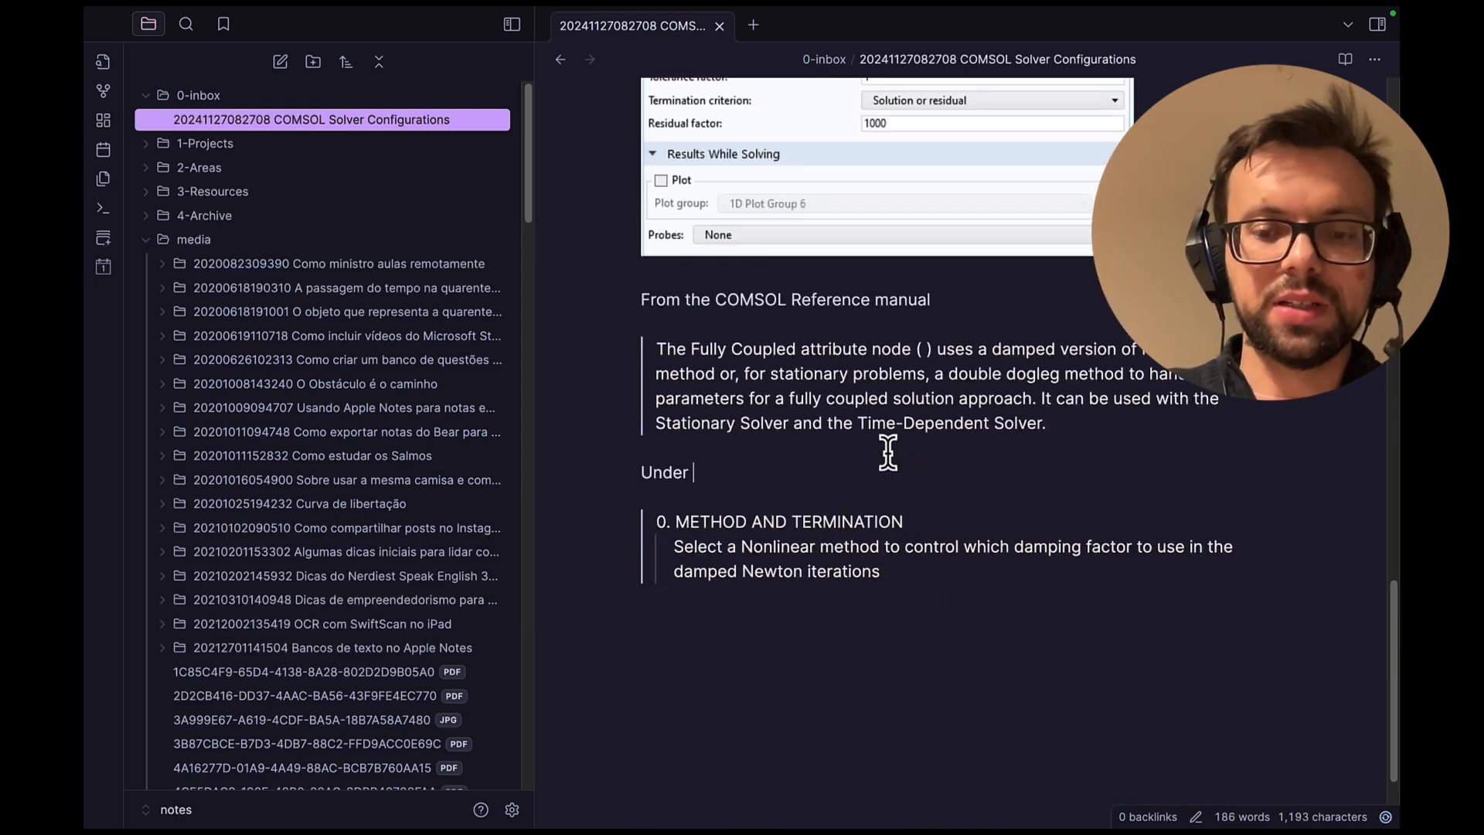
type(" *MEthod*")
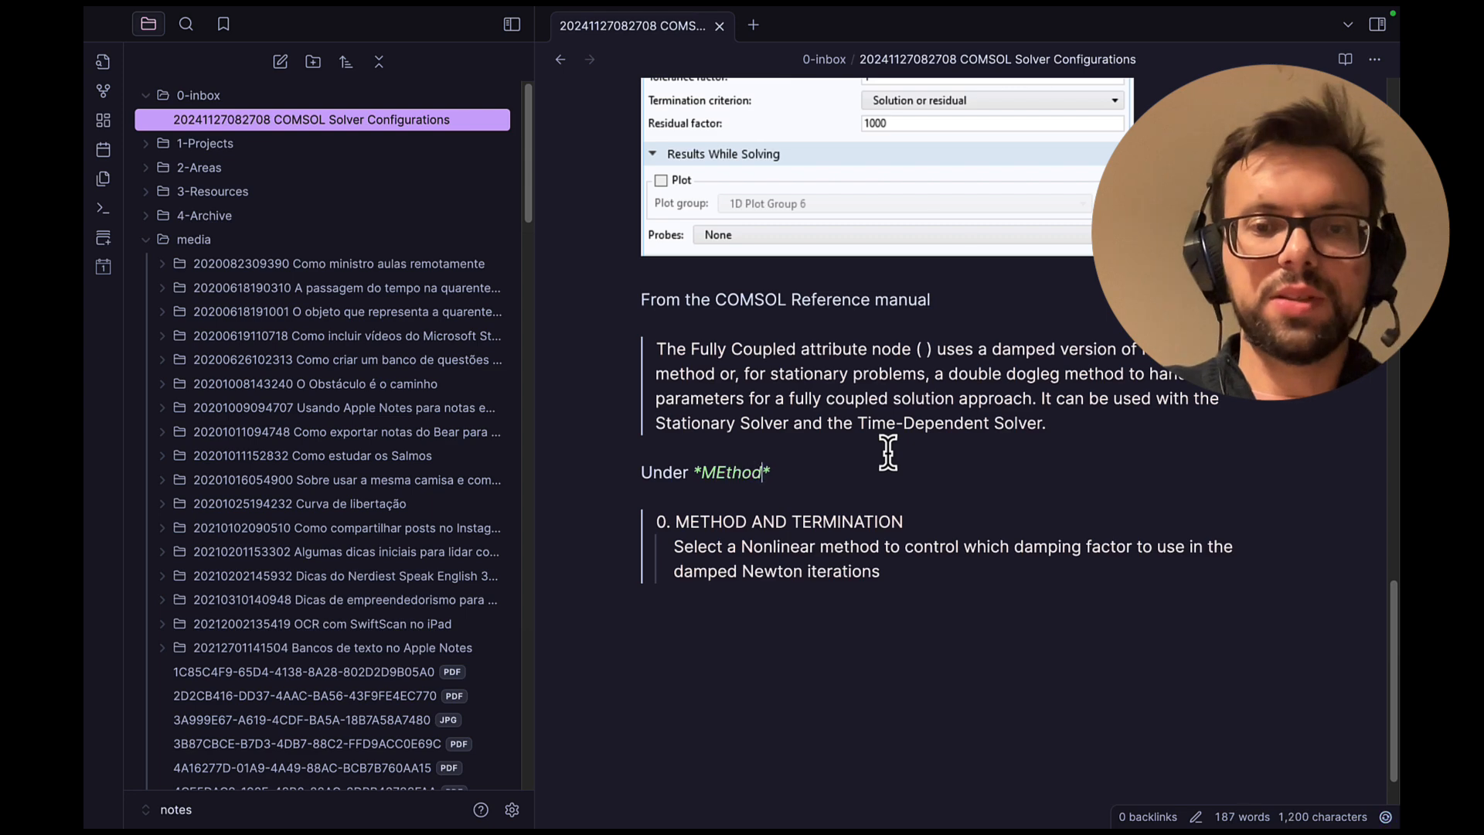
key("BackSpace")
key("BackSpace")
key("BackSpace")
key("BackSpace")
key("BackSpace")
type("ethod and ")
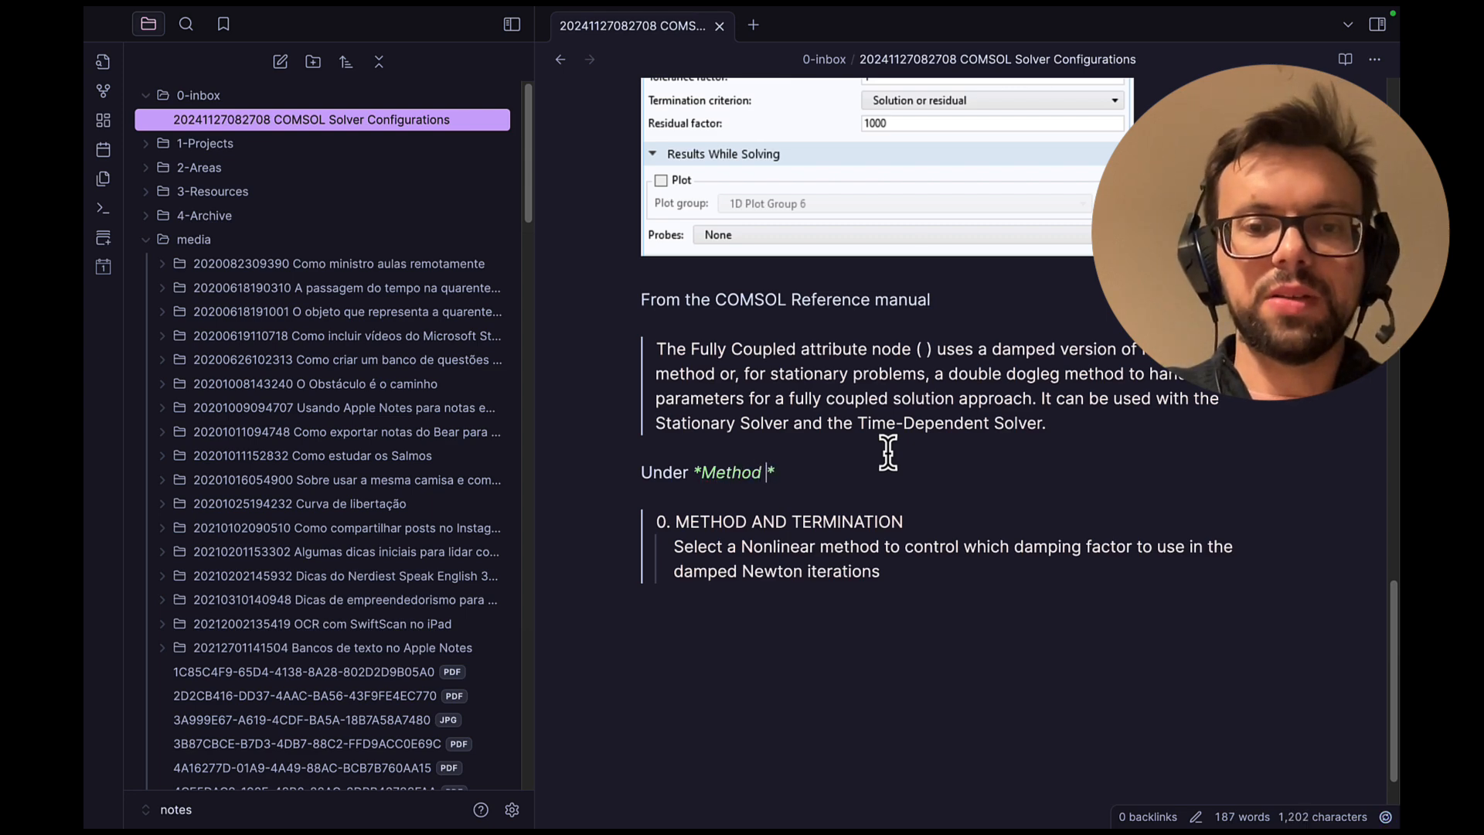
type("Termination")
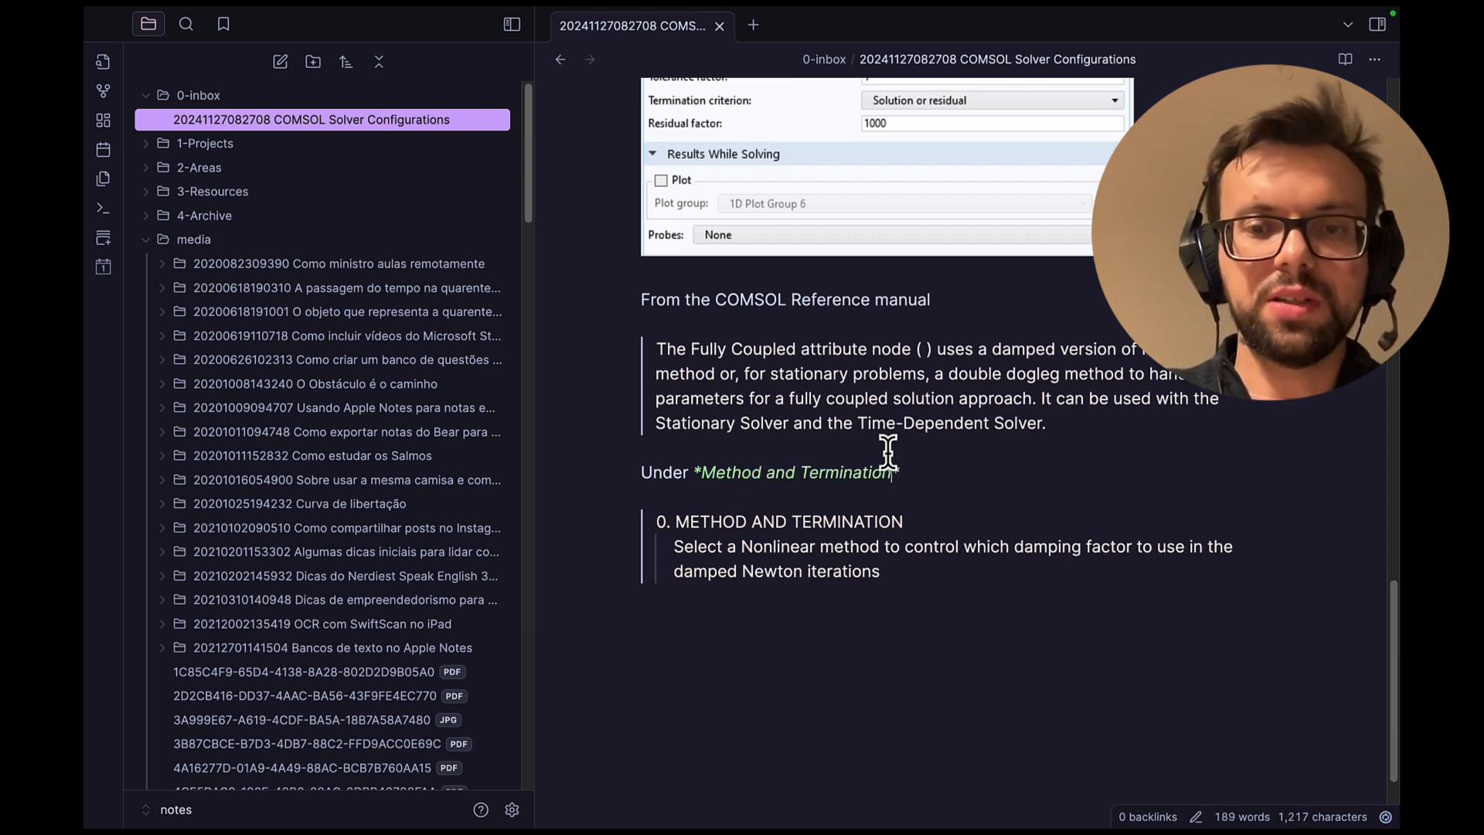
key("Right")
Continue the paragraph with ", you can select which method to control the damping factor".
type(", you ca")
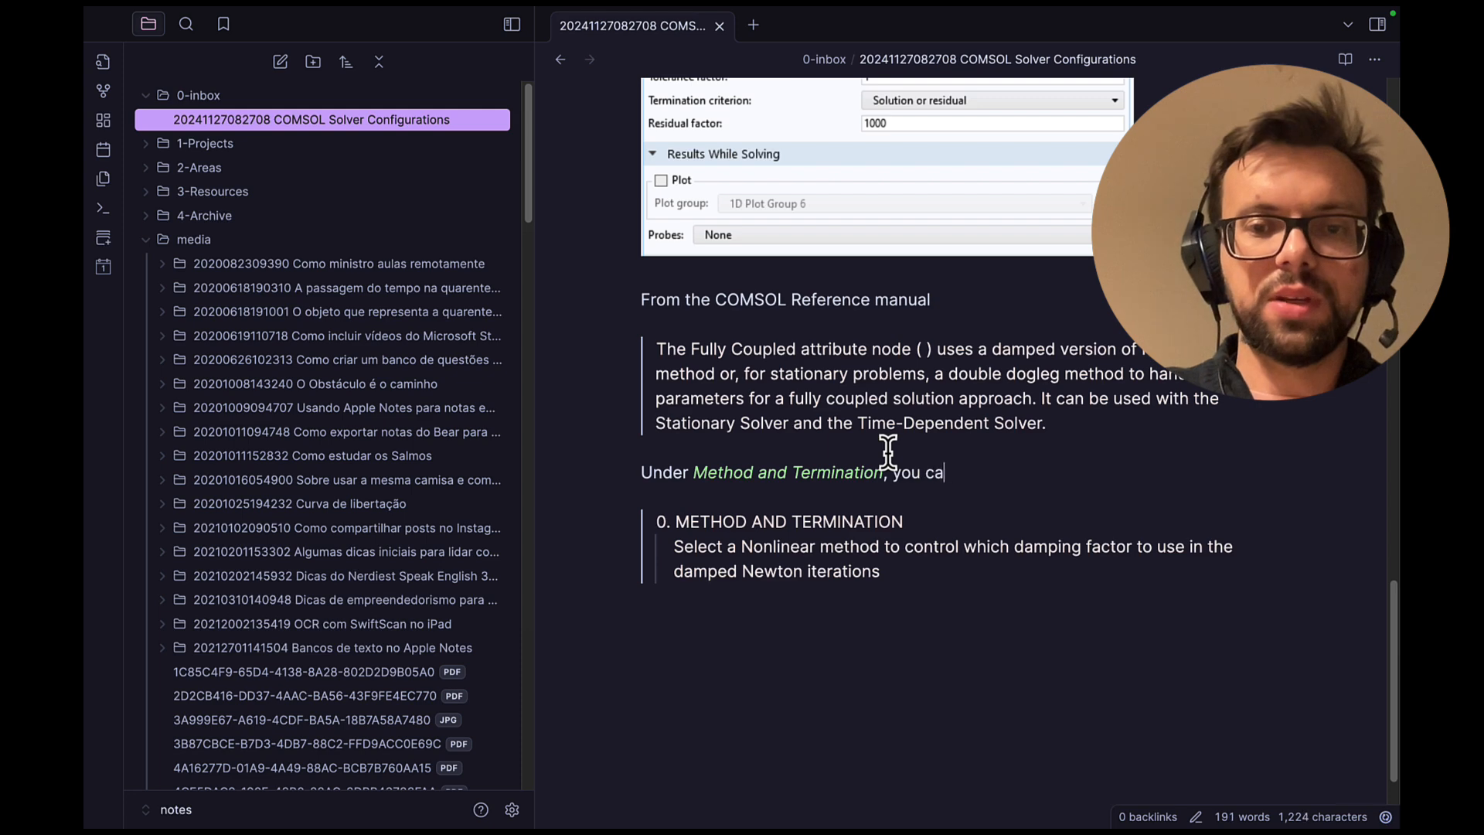
type("n select which ")
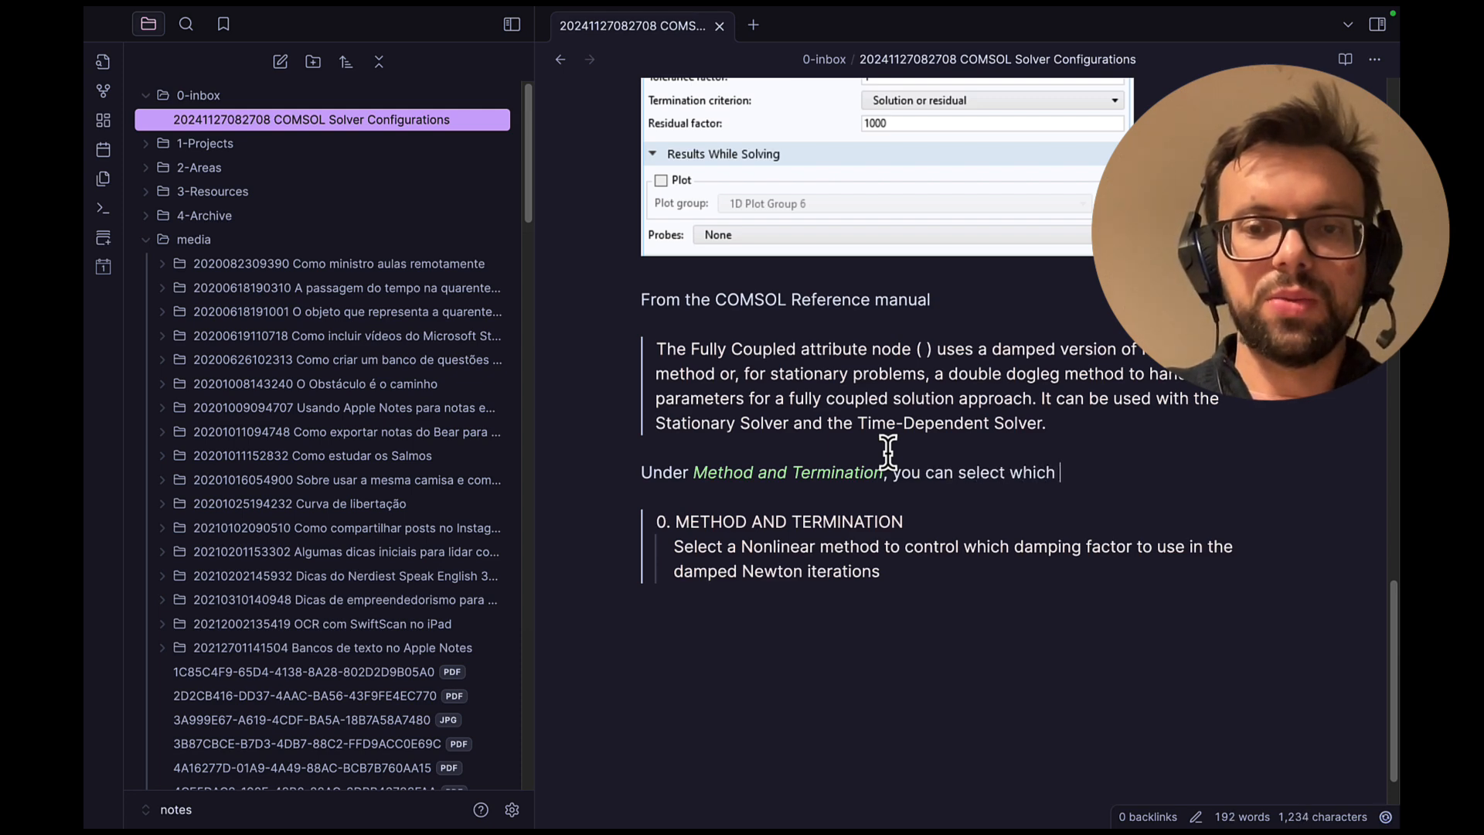
type("method to ")
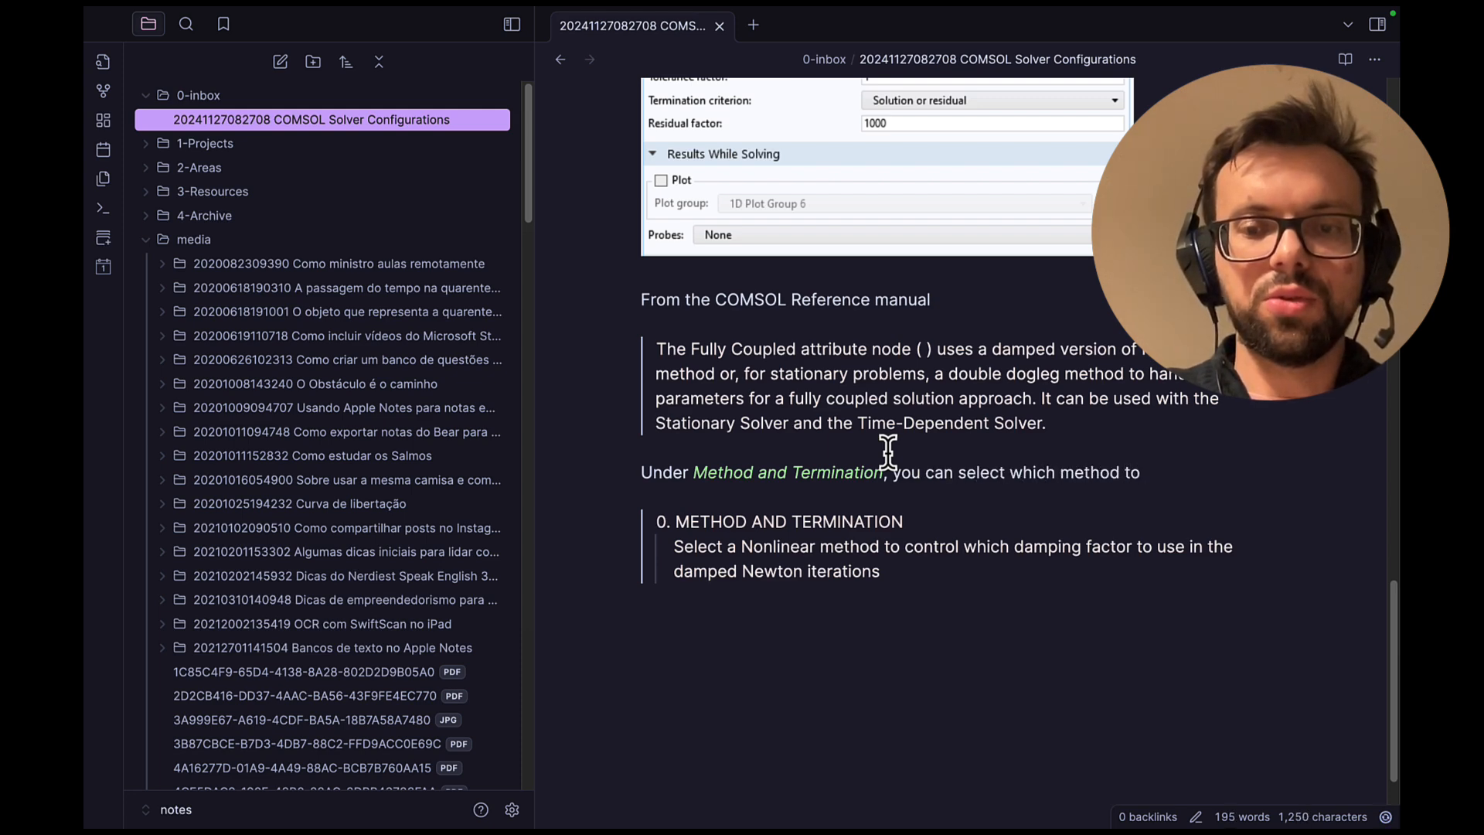
type("control do")
key("BackSpace")
key("BackSpace")
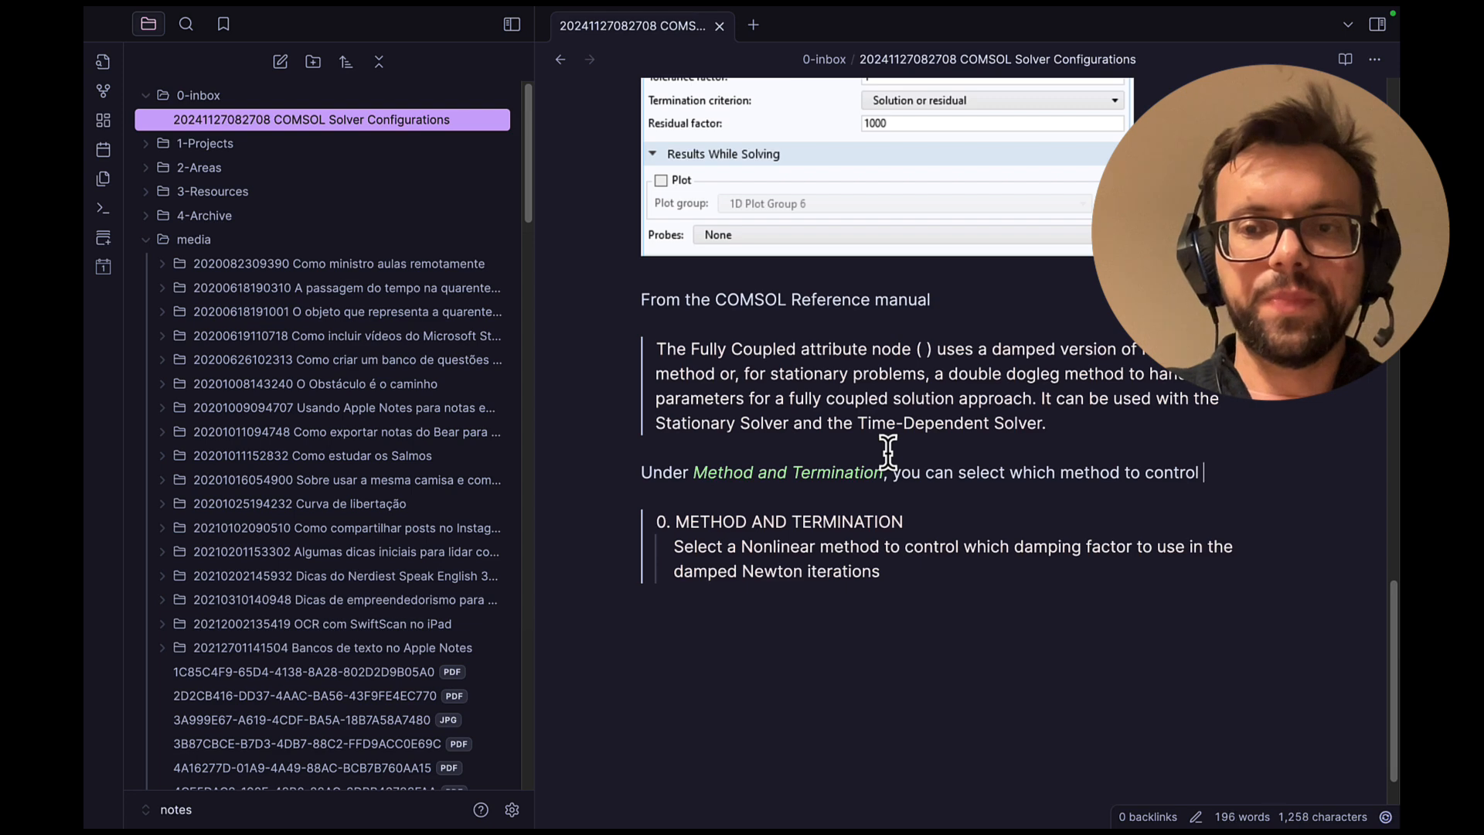
type("the damping")
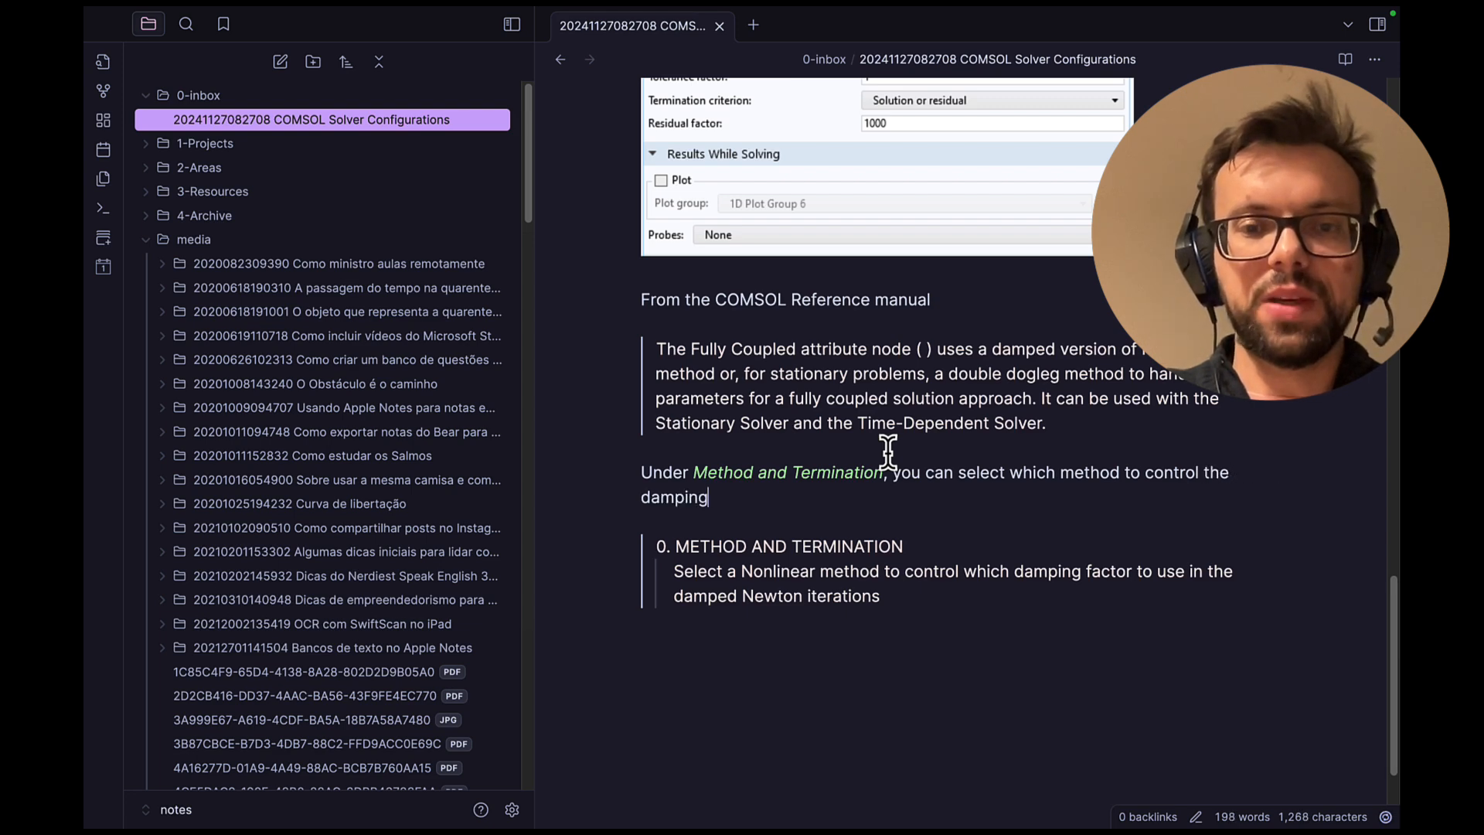
type(" factor")
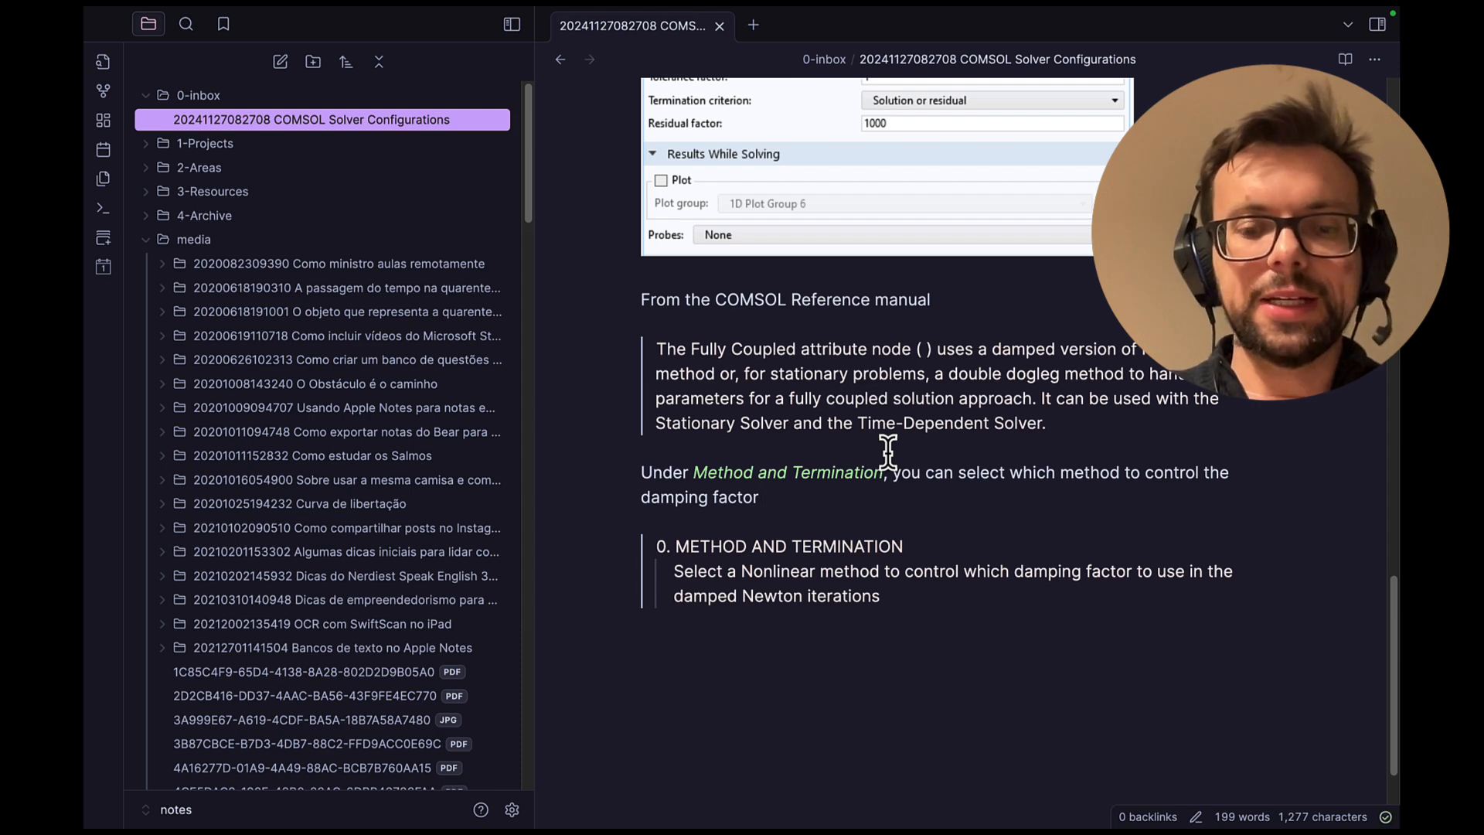
Finish the sentence with "to use in the damped Newton iterations.".
type("to use i")
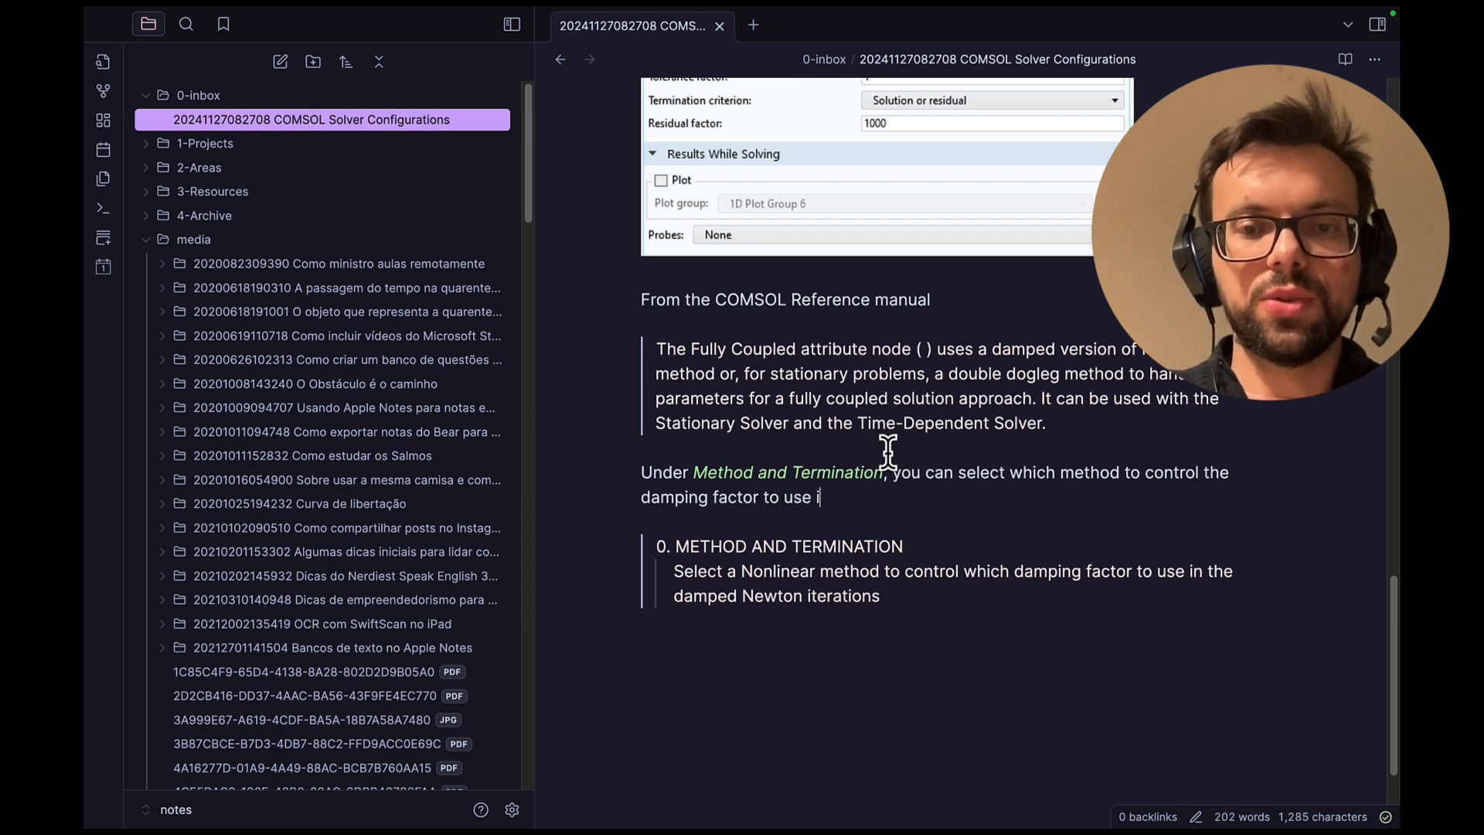
type("n the dambed")
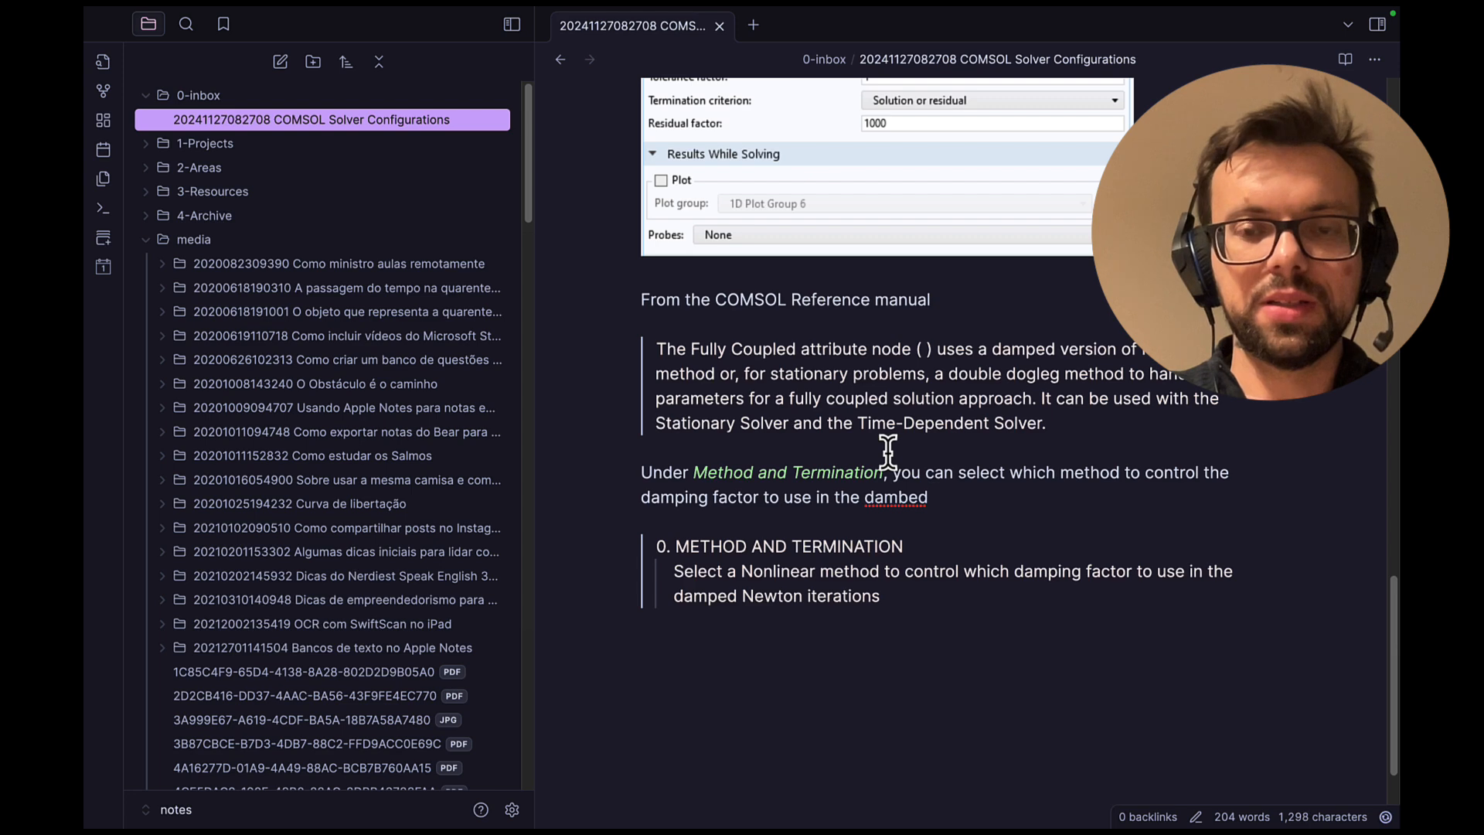
key("BackSpace")
key("BackSpace")
key("BackSpace")
key("BackSpace")
type("ped New")
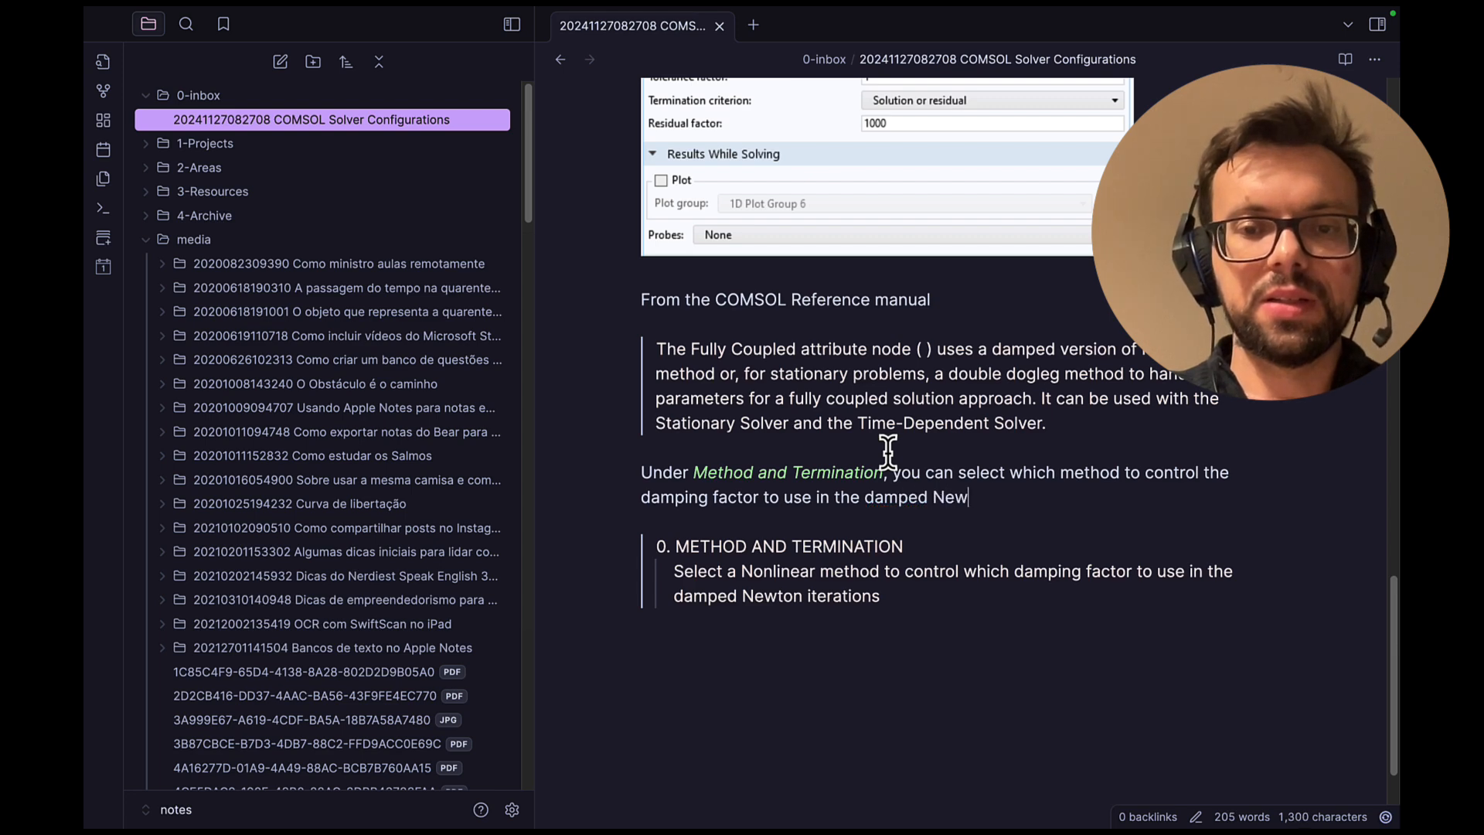
type("ton iterato")
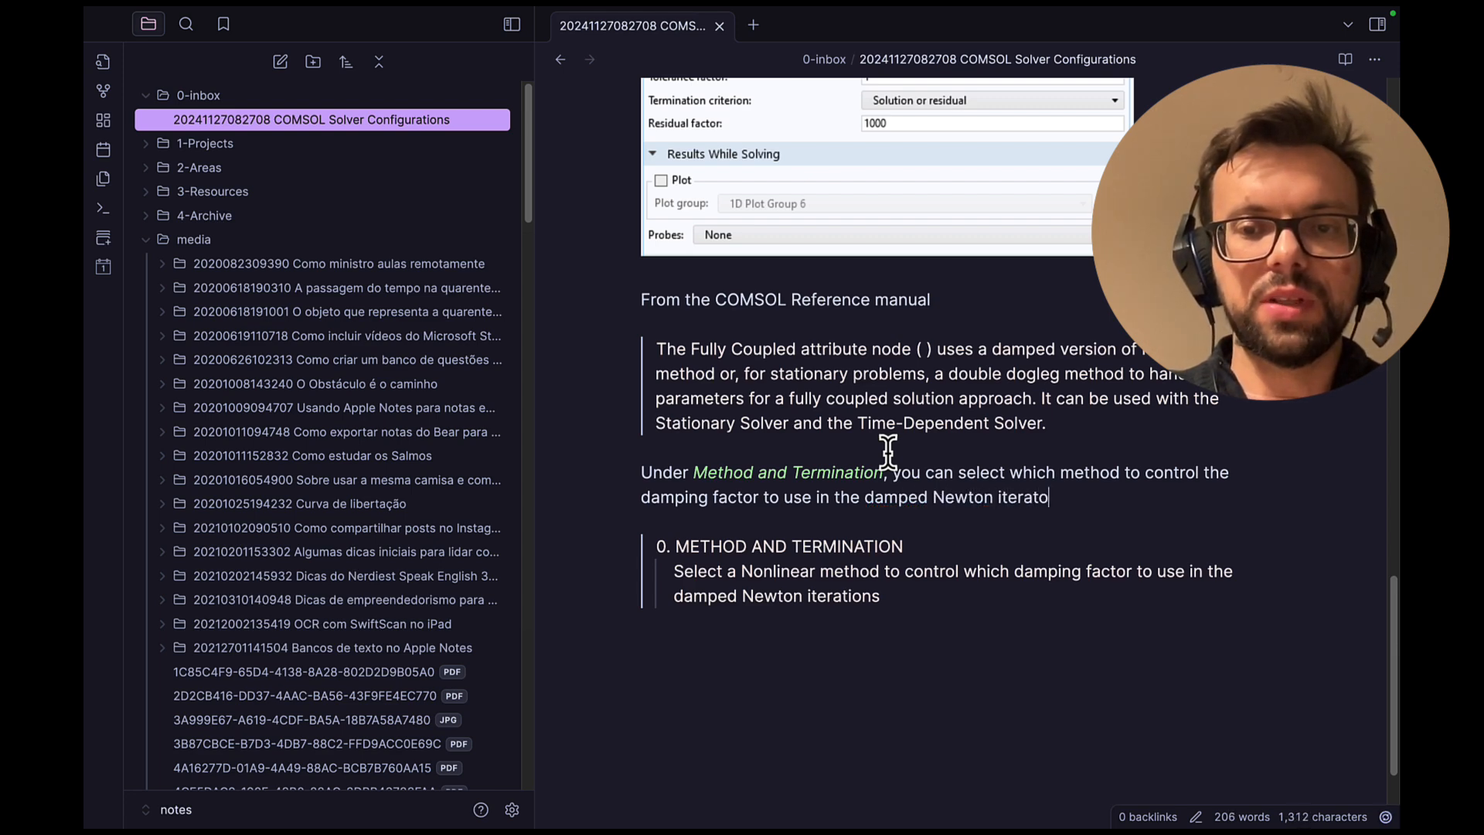
type("r")
key("BackSpace")
key("BackSpace")
type("ions.")
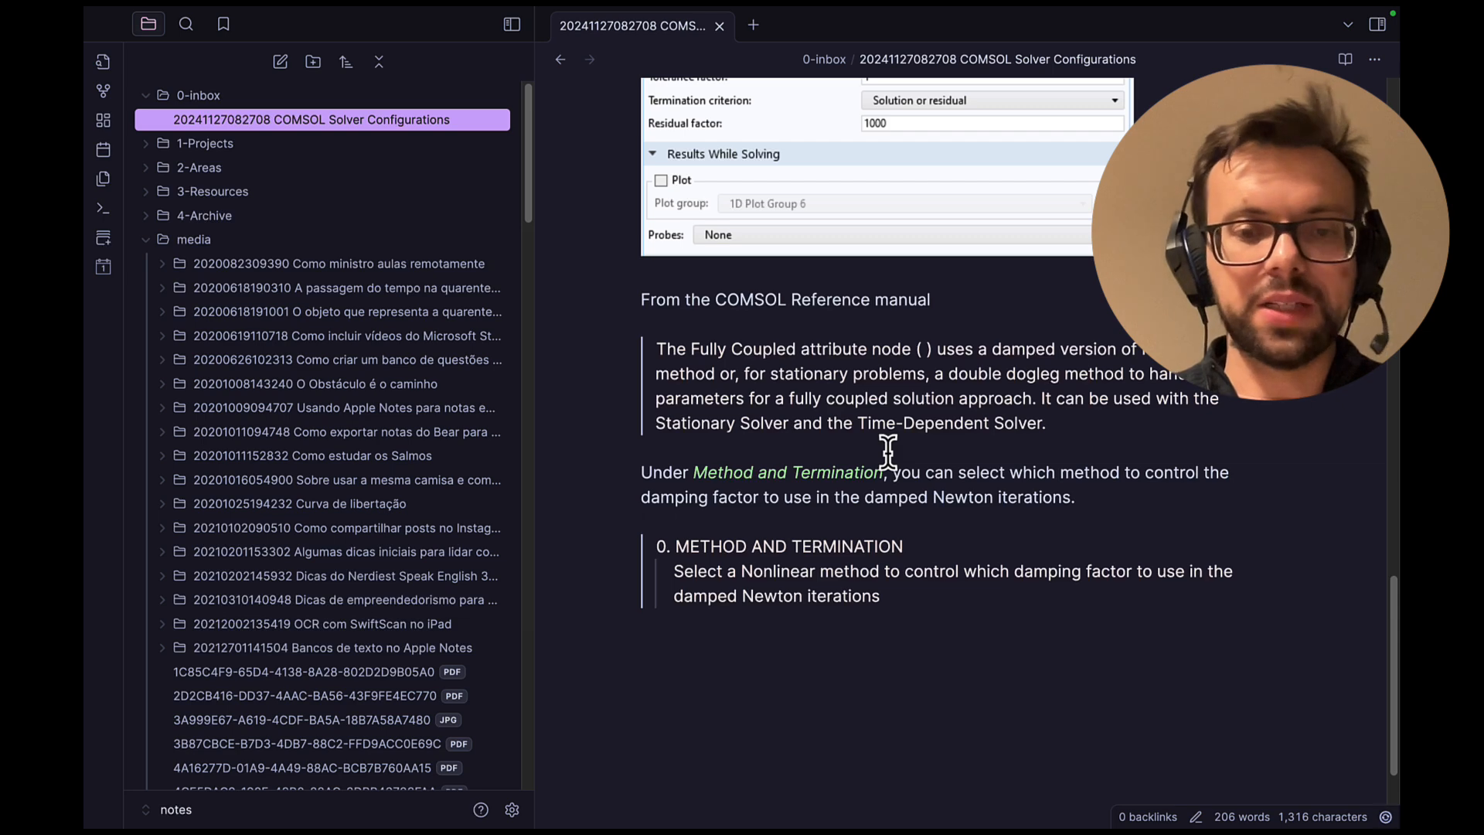
Delete the Method and Termination block quote below the new paragraph.
key("shift+Down")
key("shift+Down")
key("shift+Down")
key("BackSpace")
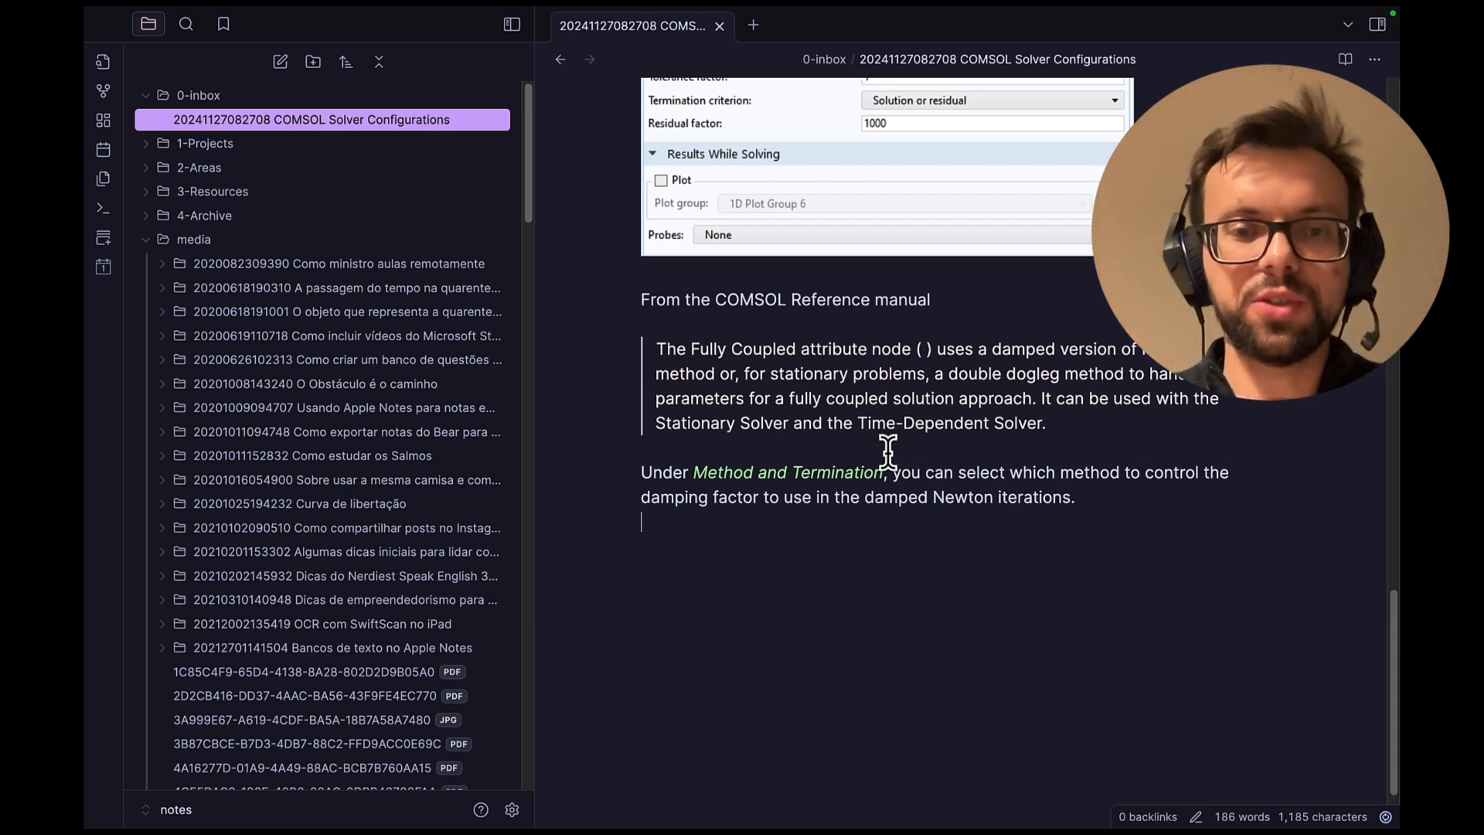
key("Right")
key("Right")
key("Right")
key("Right")
key("Right")
key("Right")
key("Right")
key("Right")
key("Right")
key("Left")
key("Left")
key("Left")
key("Left")
key("Left")
key("Left")
key("Left")
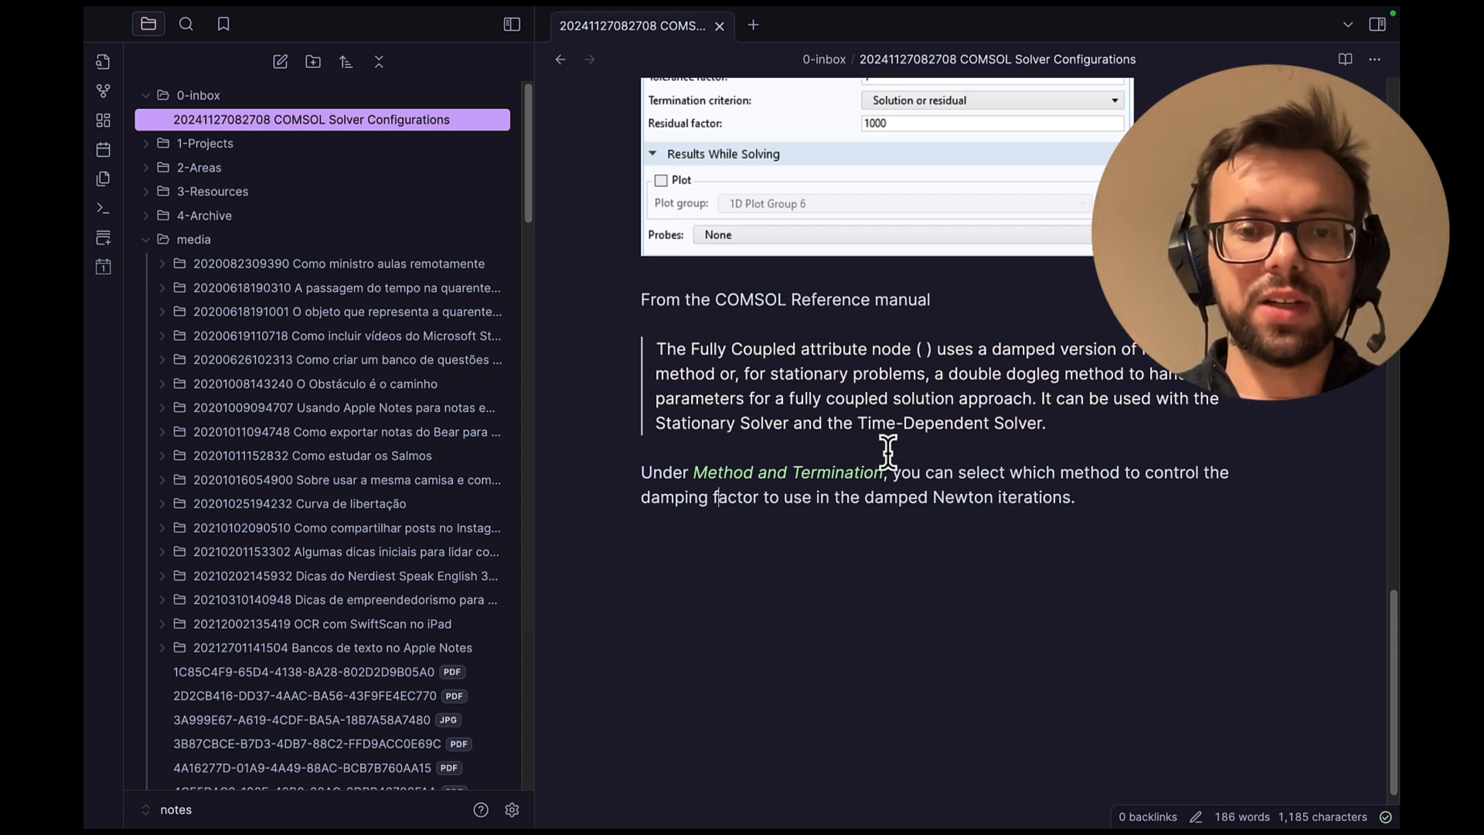
key("Left")
key("Left")
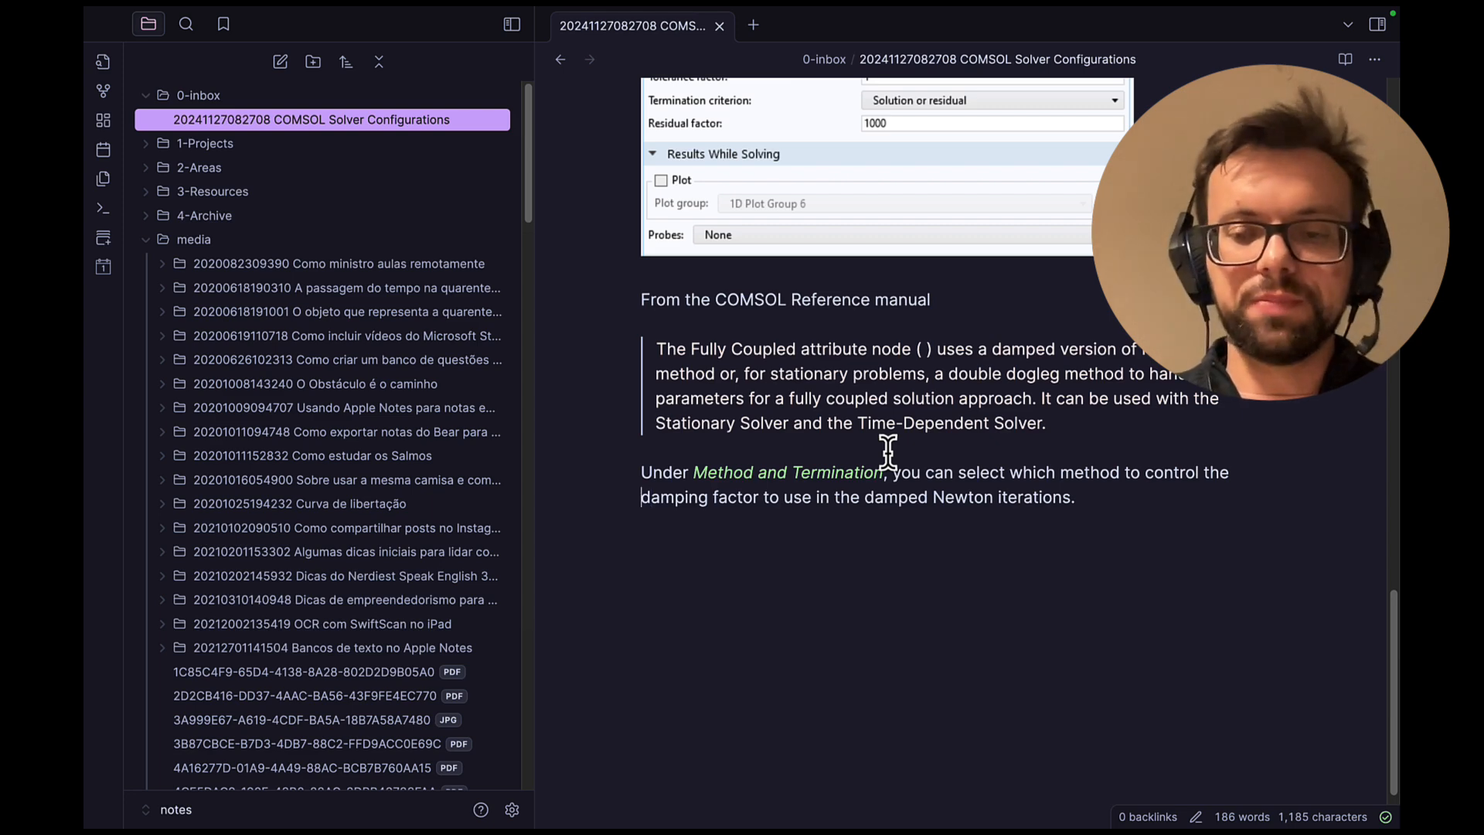
type("[[")
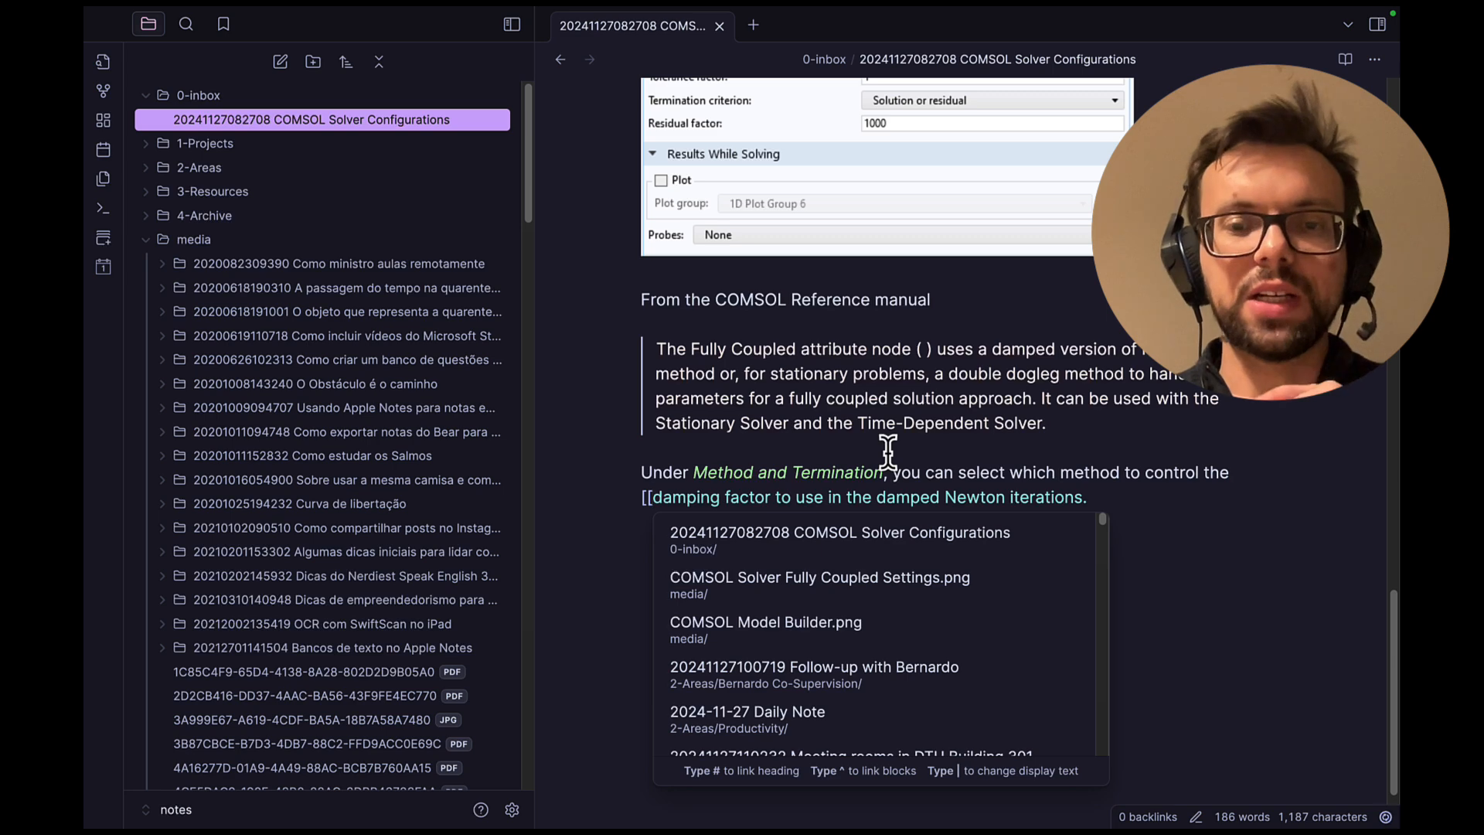
key("Up")
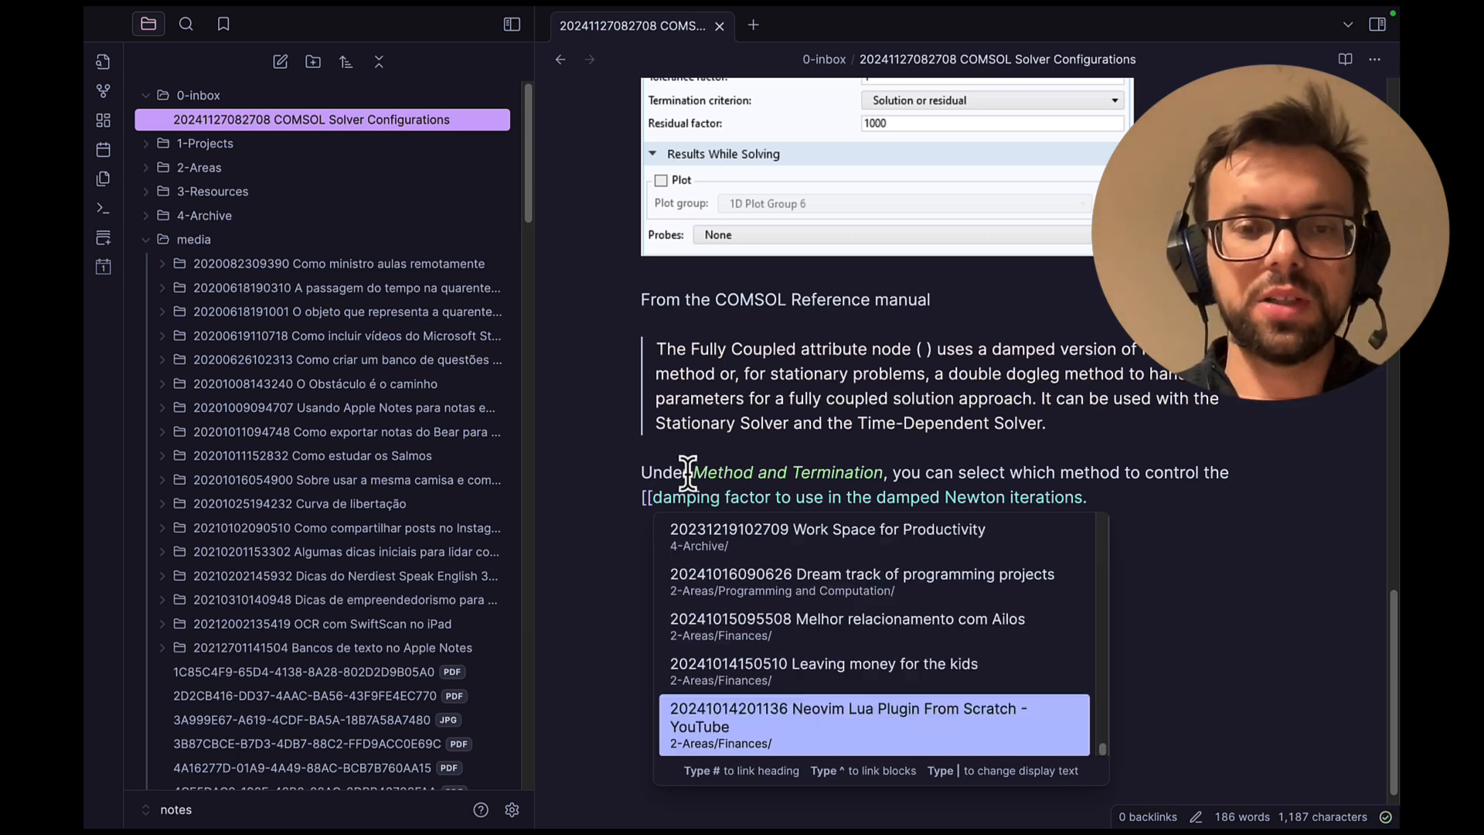
key("Escape")
type("20241127204410 ")
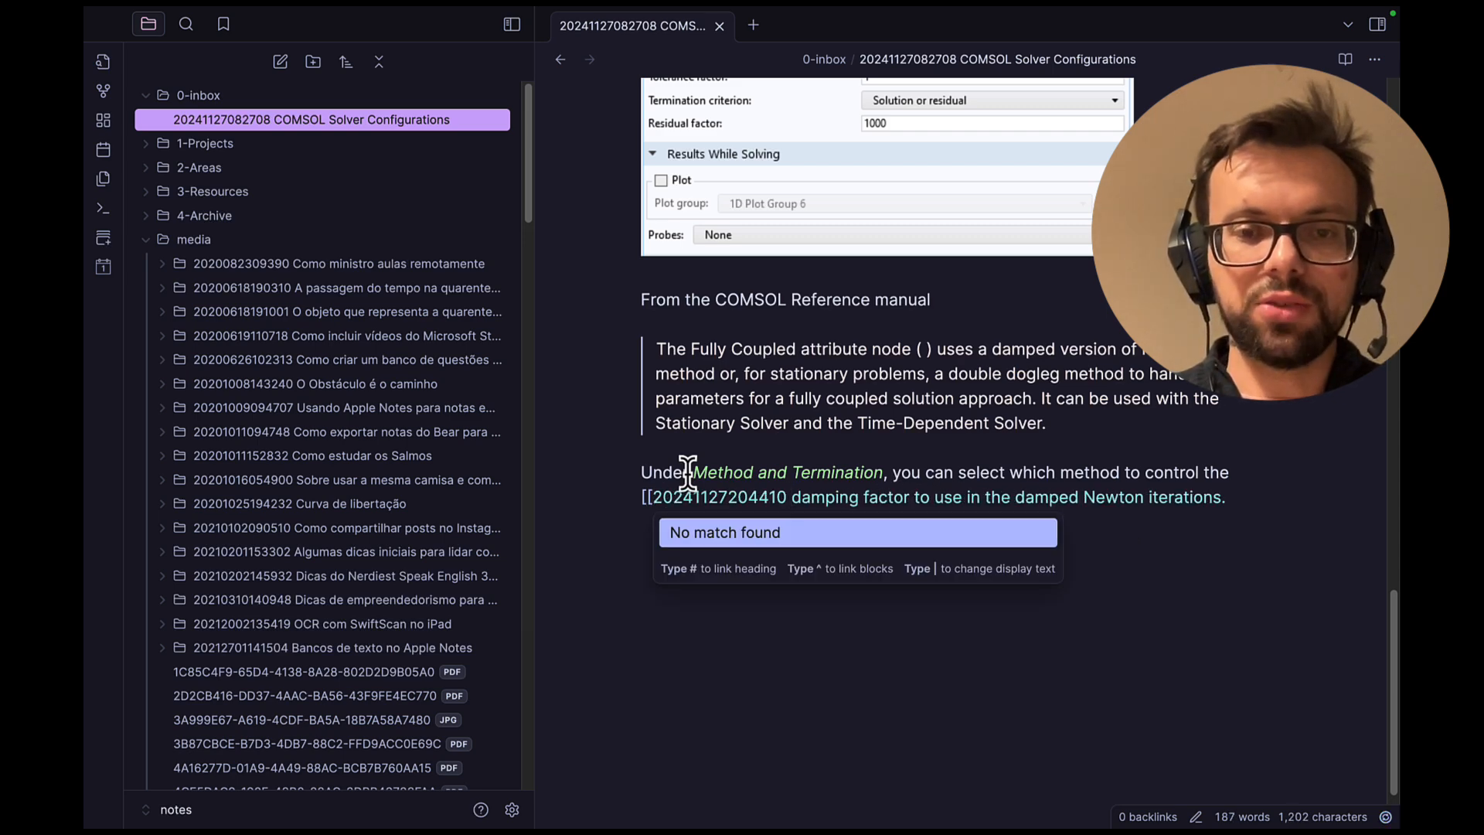
Complete the link's note name with the title "Damped Newton Iterations" and close the link.
type("Damed")
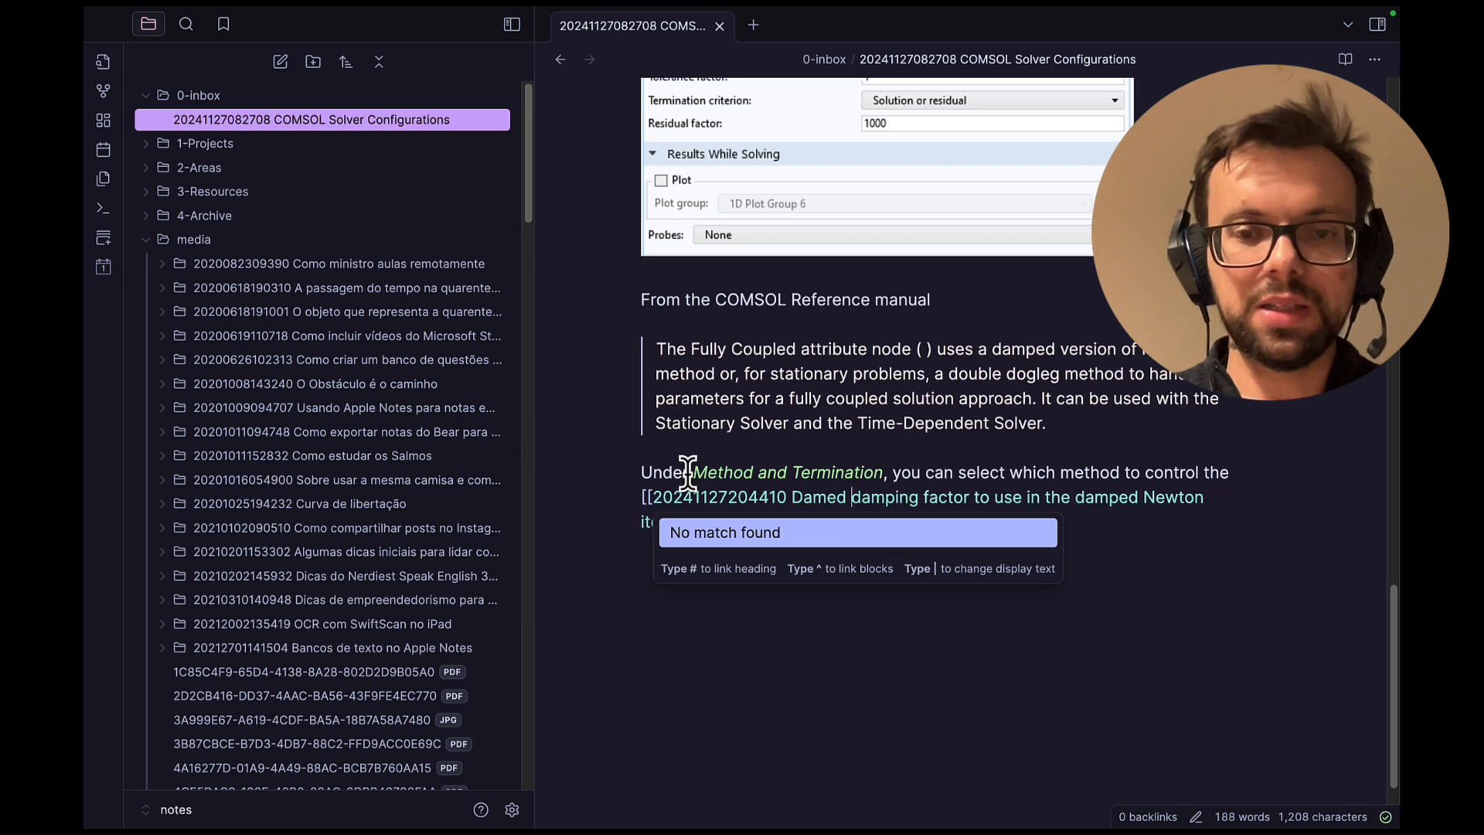
key("BackSpace")
key("BackSpace")
key("BackSpace")
type("amped Ne")
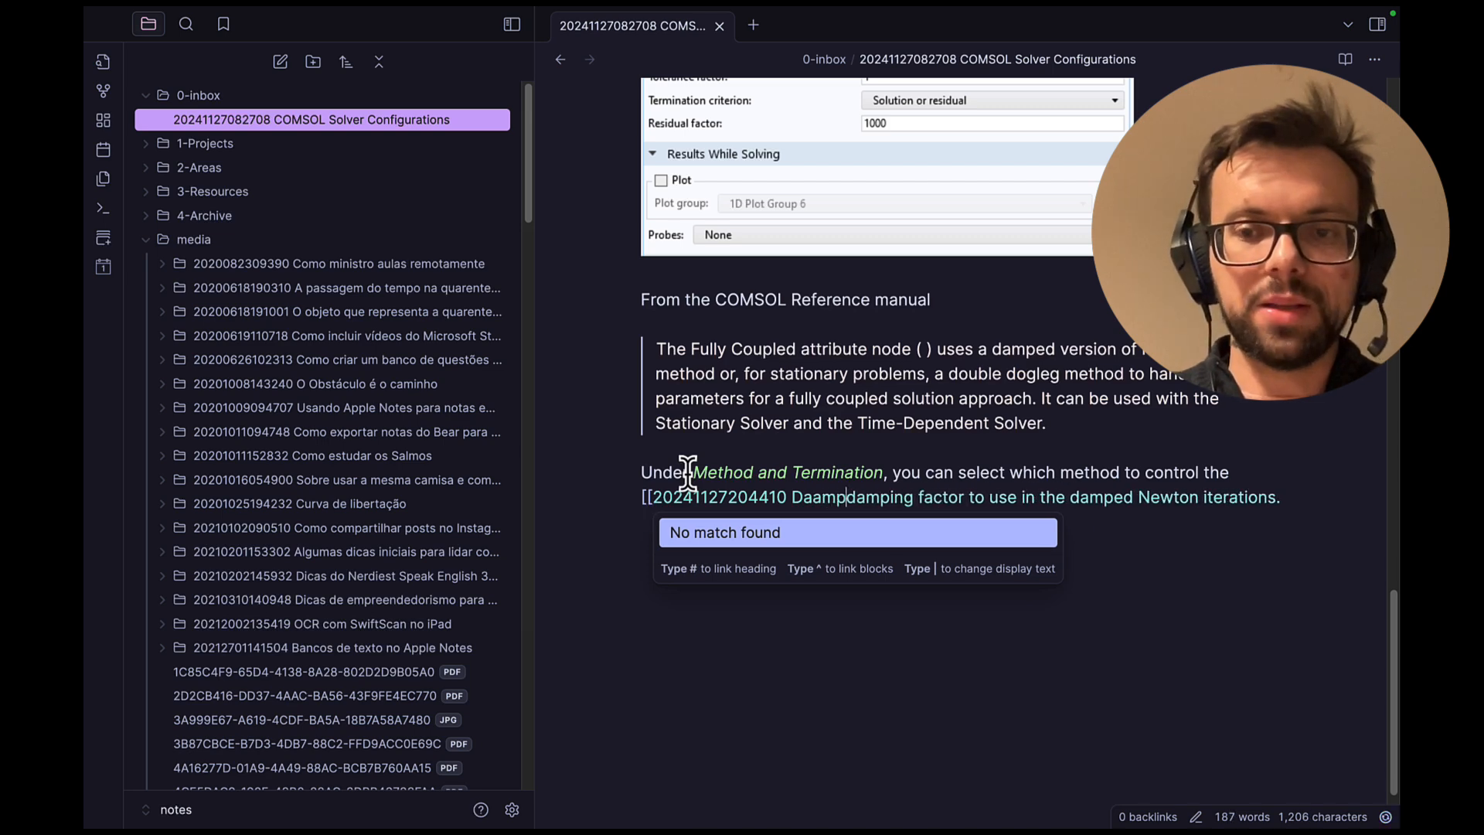
key("BackSpace")
key("BackSpace")
key("BackSpace")
key("BackSpace")
key("BackSpace")
key("BackSpace")
key("BackSpace")
key("BackSpace")
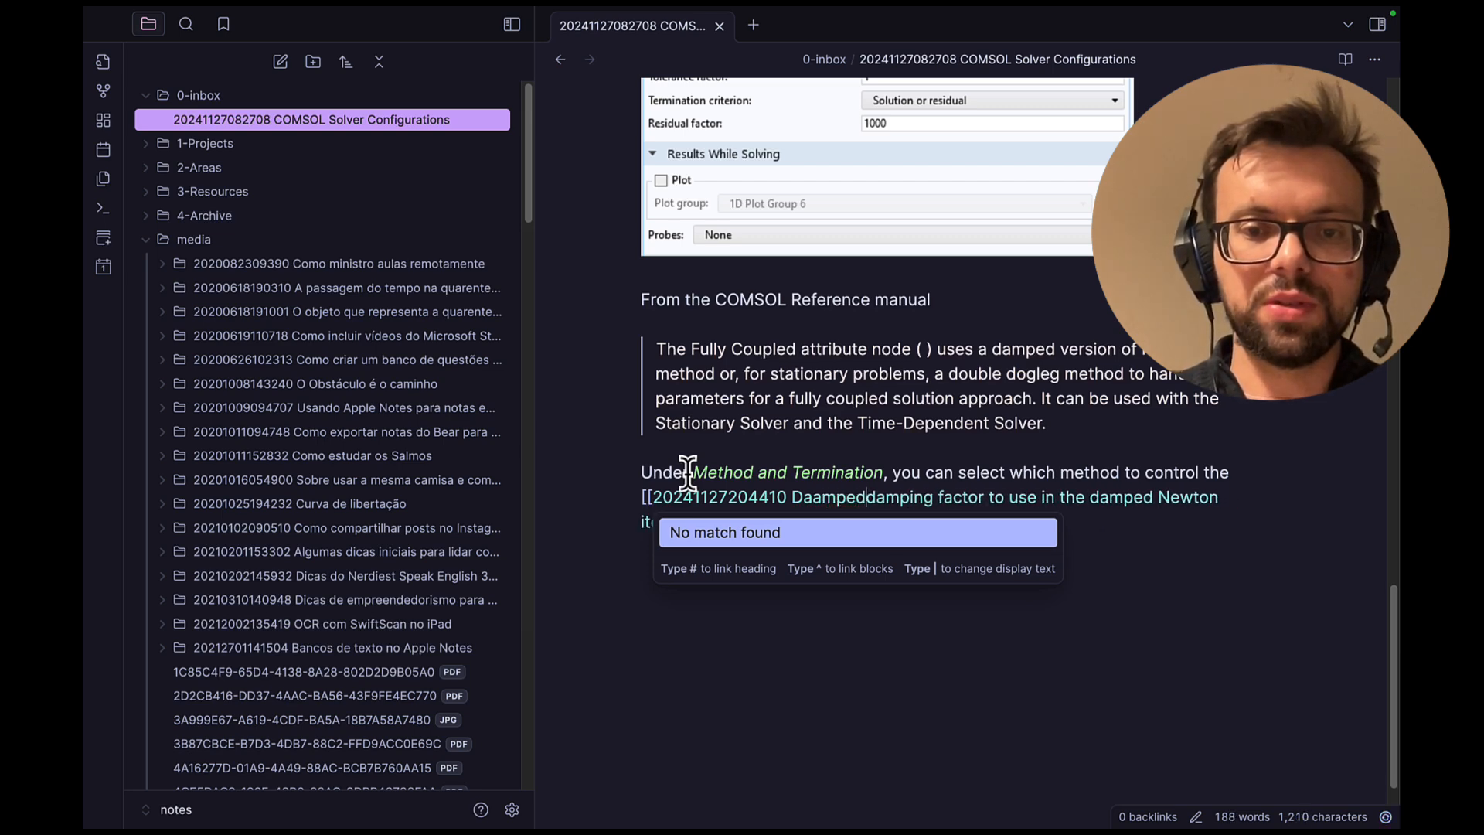
type("mped Newton ")
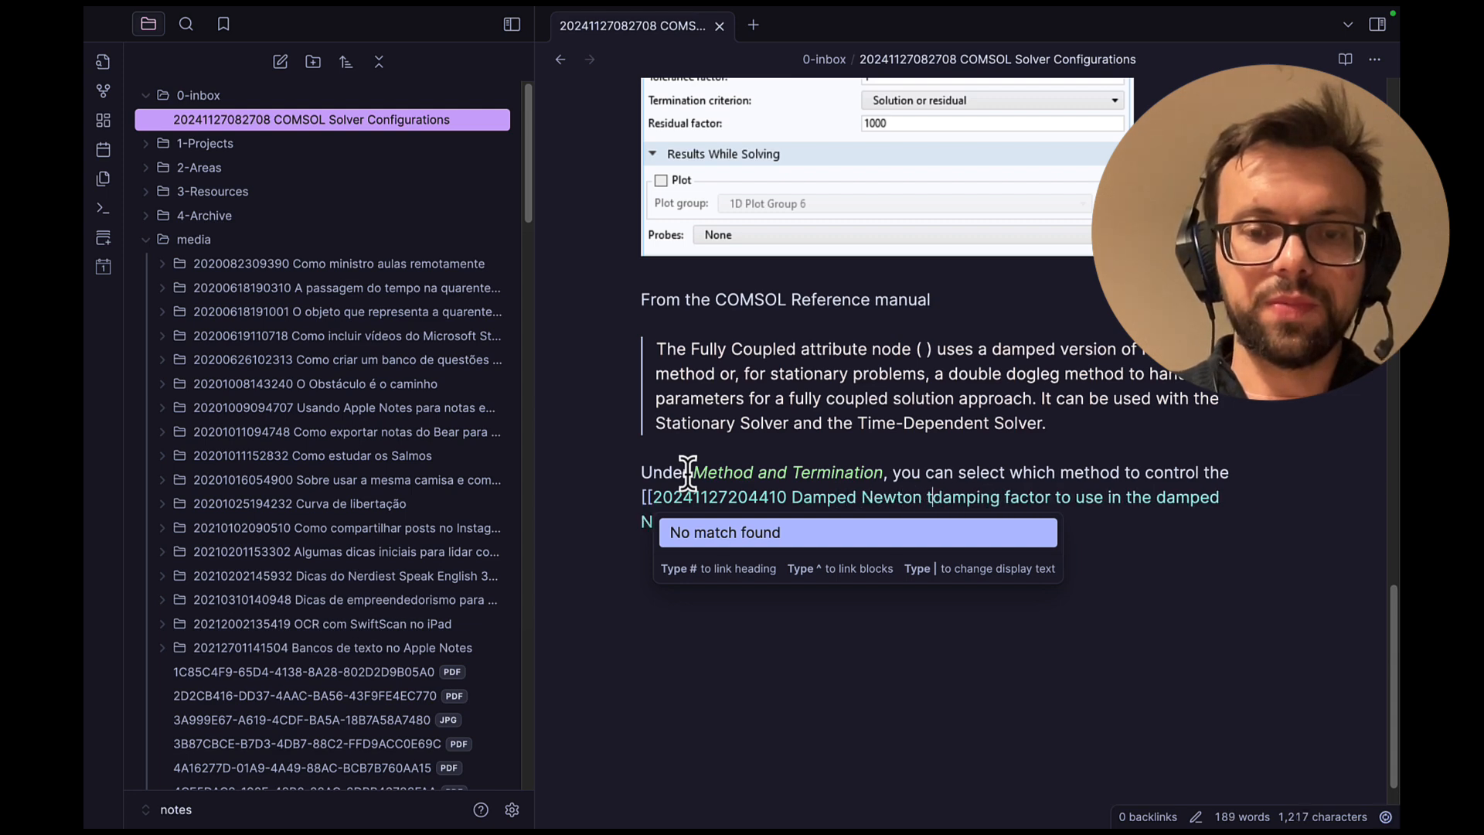
type("IT")
key("BackSpace")
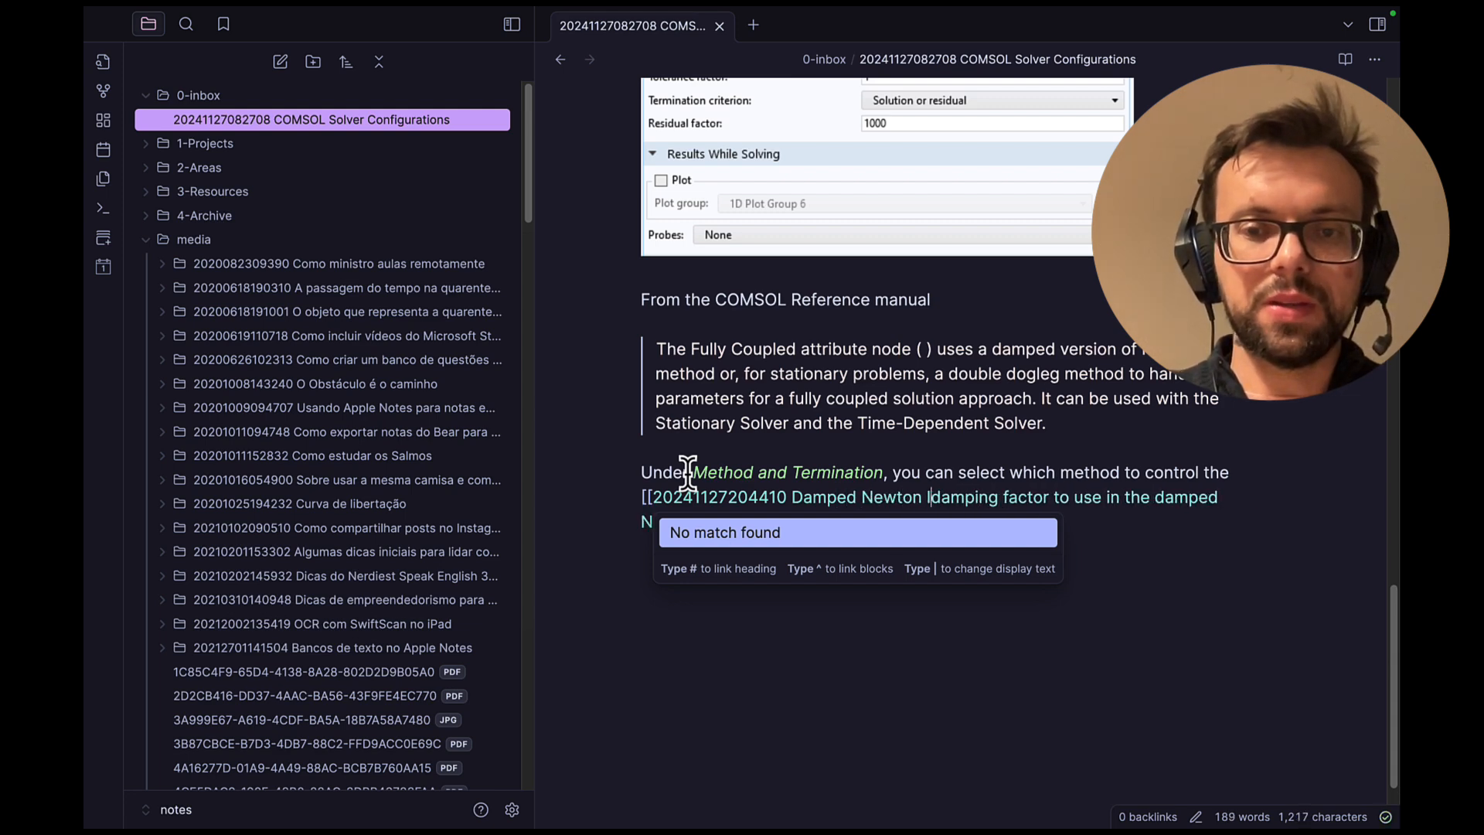
type("terati")
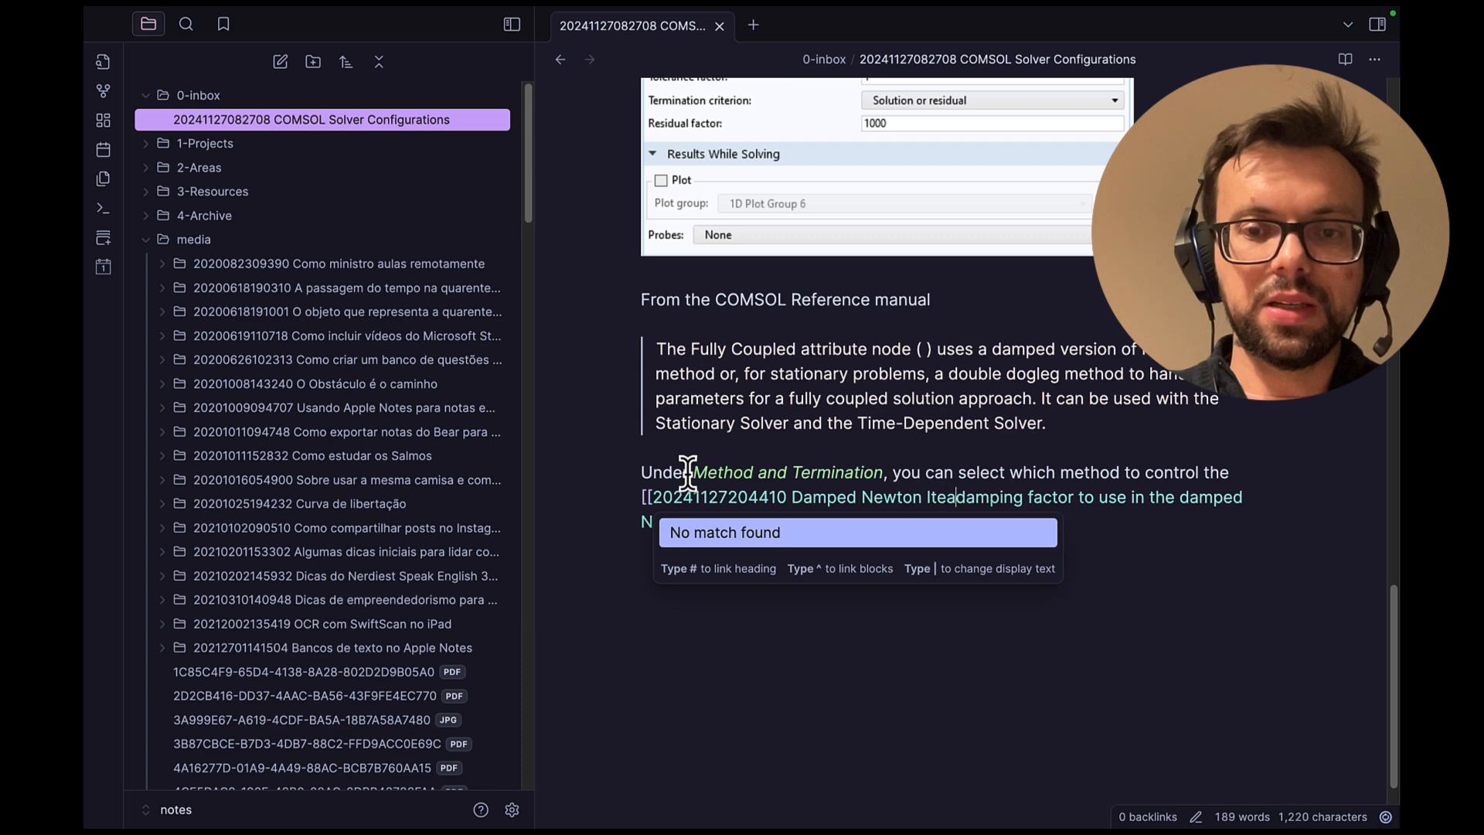
type("ons]]")
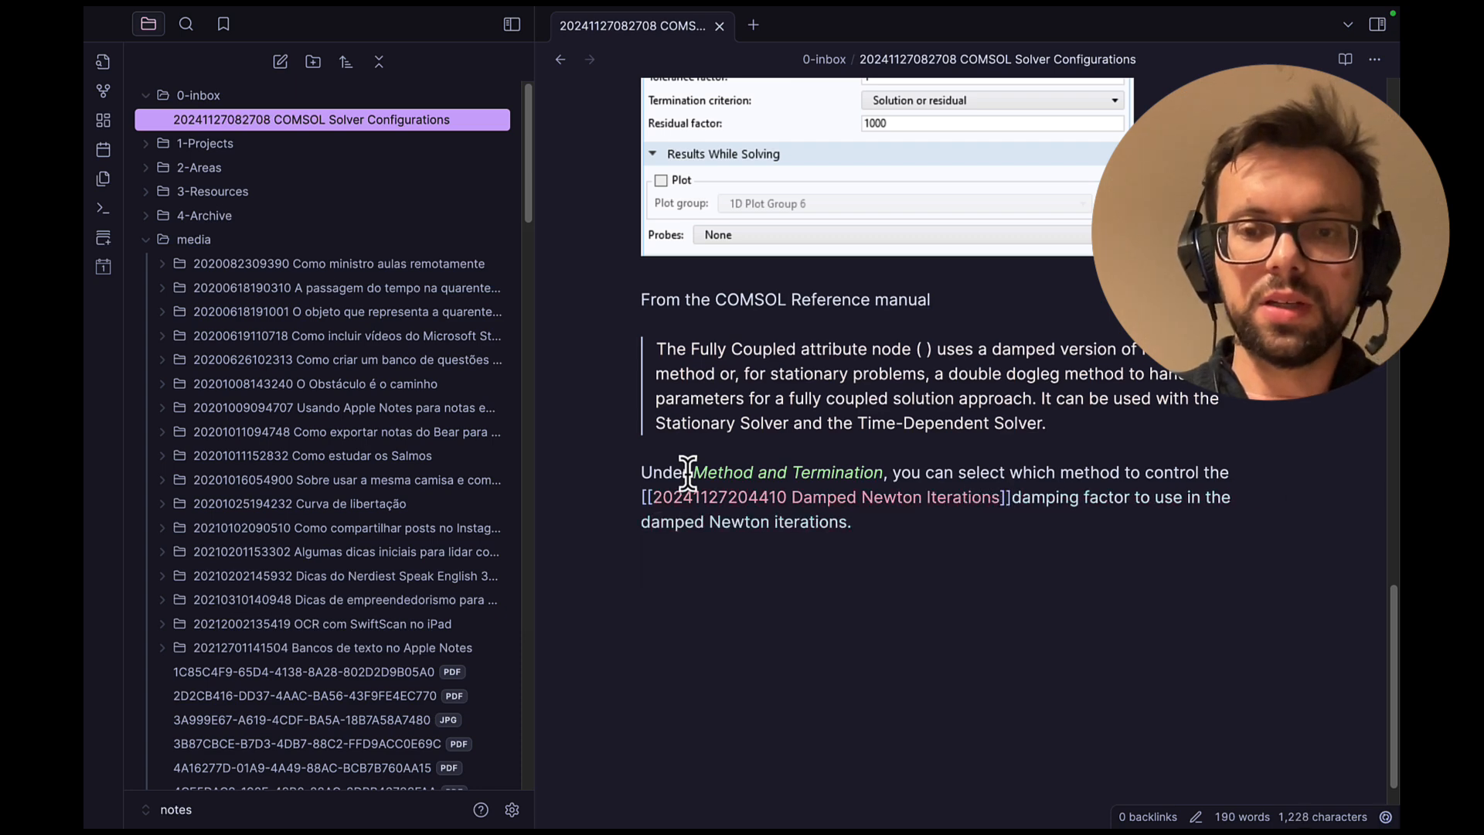
Delete the leftover text after the Damped Newton Iterations link and end the sentence with a period.
key("shift+Down")
key("BackSpace")
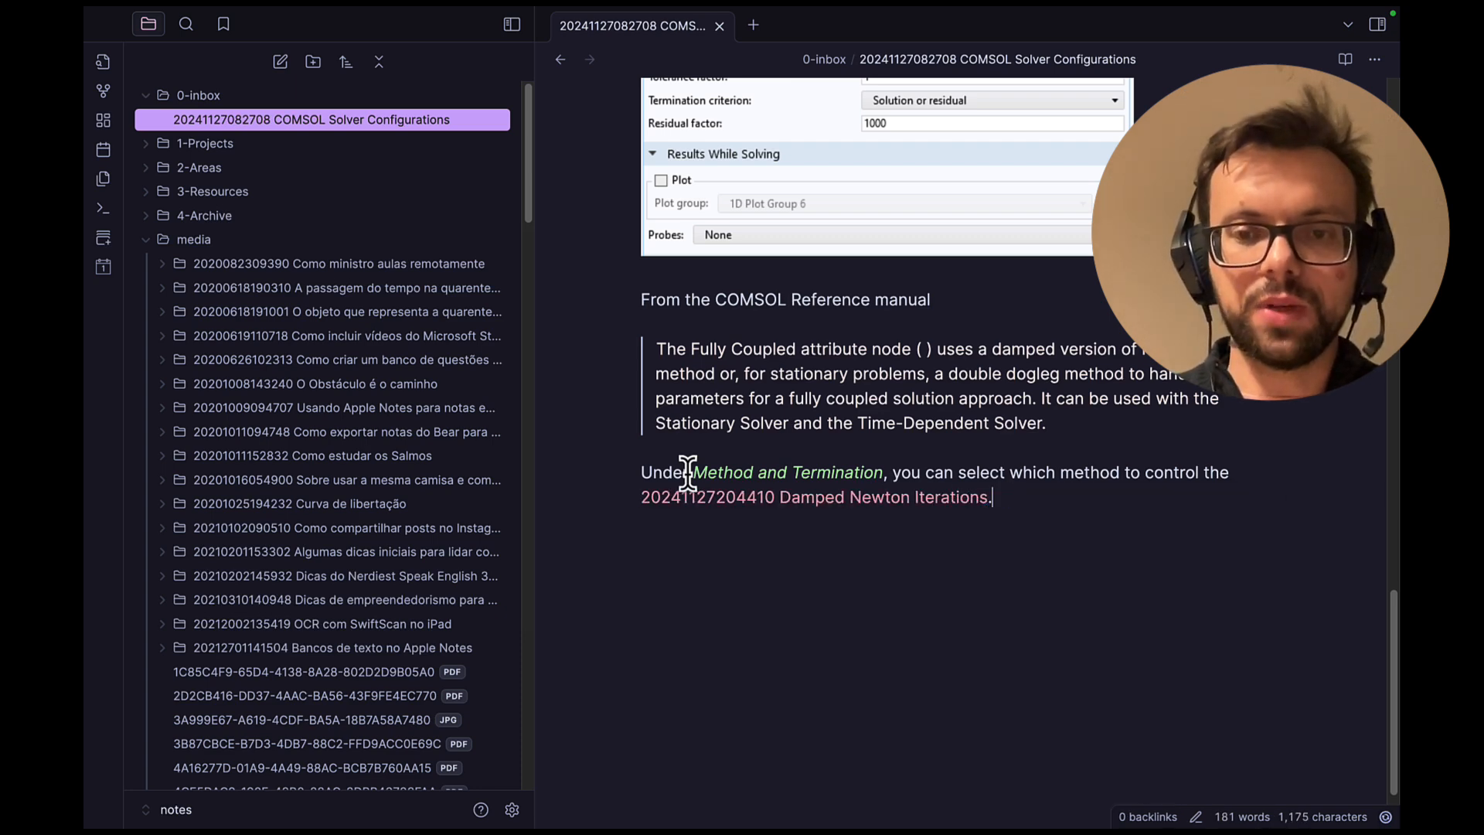
type(".")
Move the text cursor back through the link's note name to the start of its timestamp to examine the full name.
key("Left")
key("Left")
key("Left")
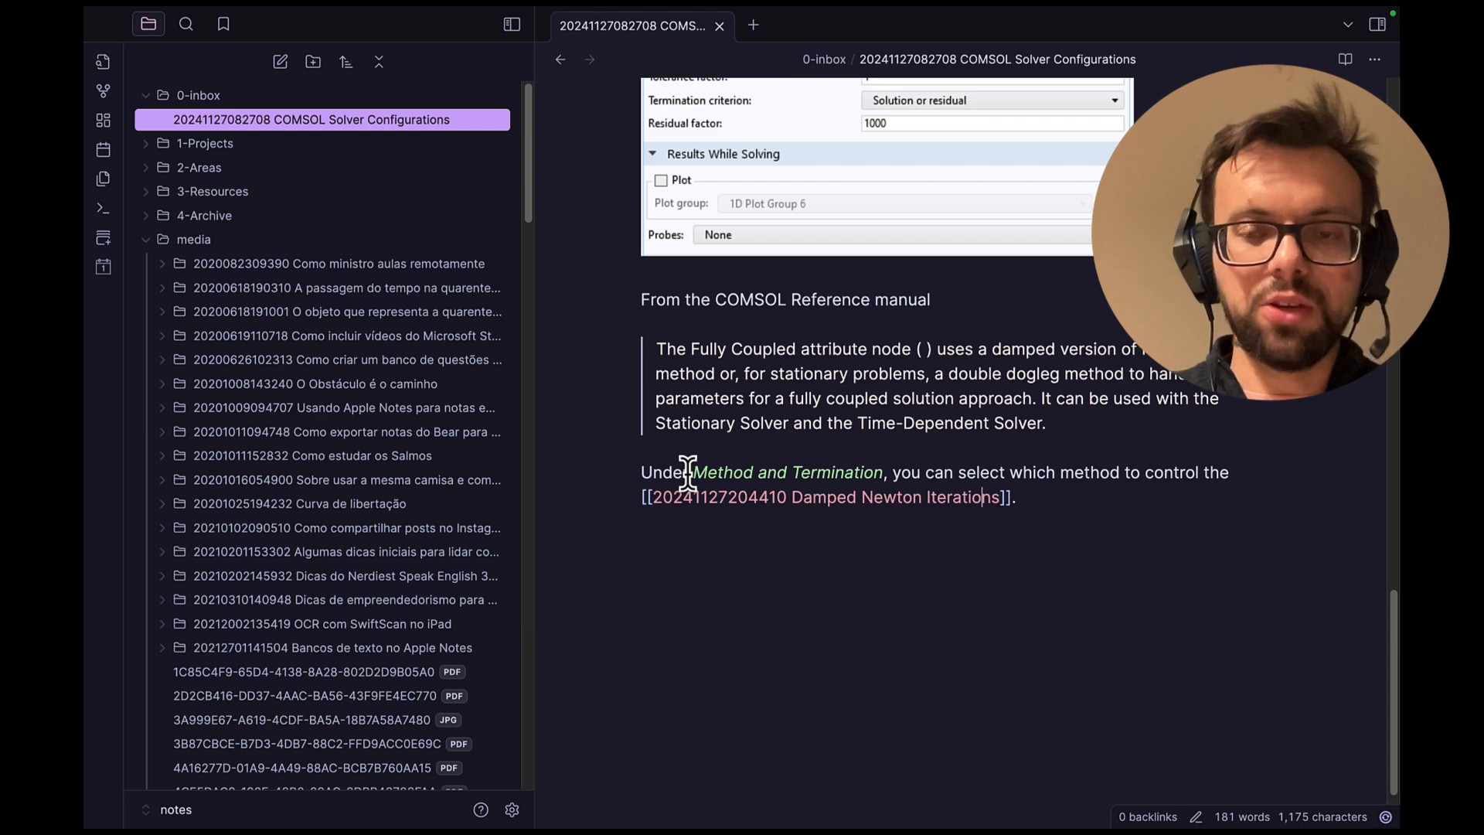
key("Left")
key("Left")
key("Left")
key("Left")
key("Left")
key("Left")
key("Left")
key("Left")
key("Left")
key("Left")
key("Left")
key("Left")
key("Left")
key("Left")
key("Left")
key("Left")
key("Left")
key("Left")
key("Left")
key("Left")
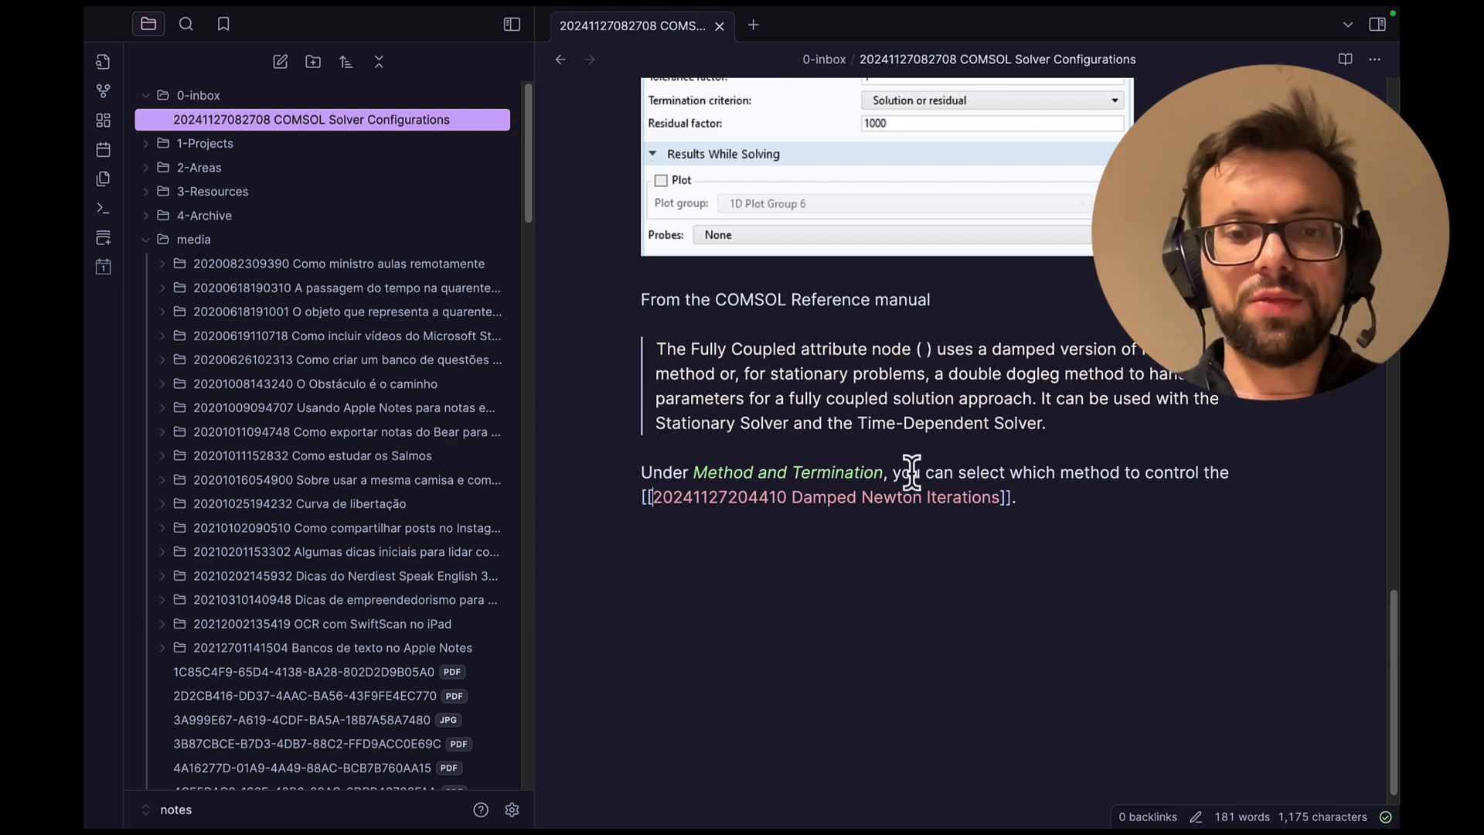
Create the Damped Newton Iterations note from its link in a new tab, revisit the COMSOL Solver Configurations note, and return to the new note.
left_click(839, 498)
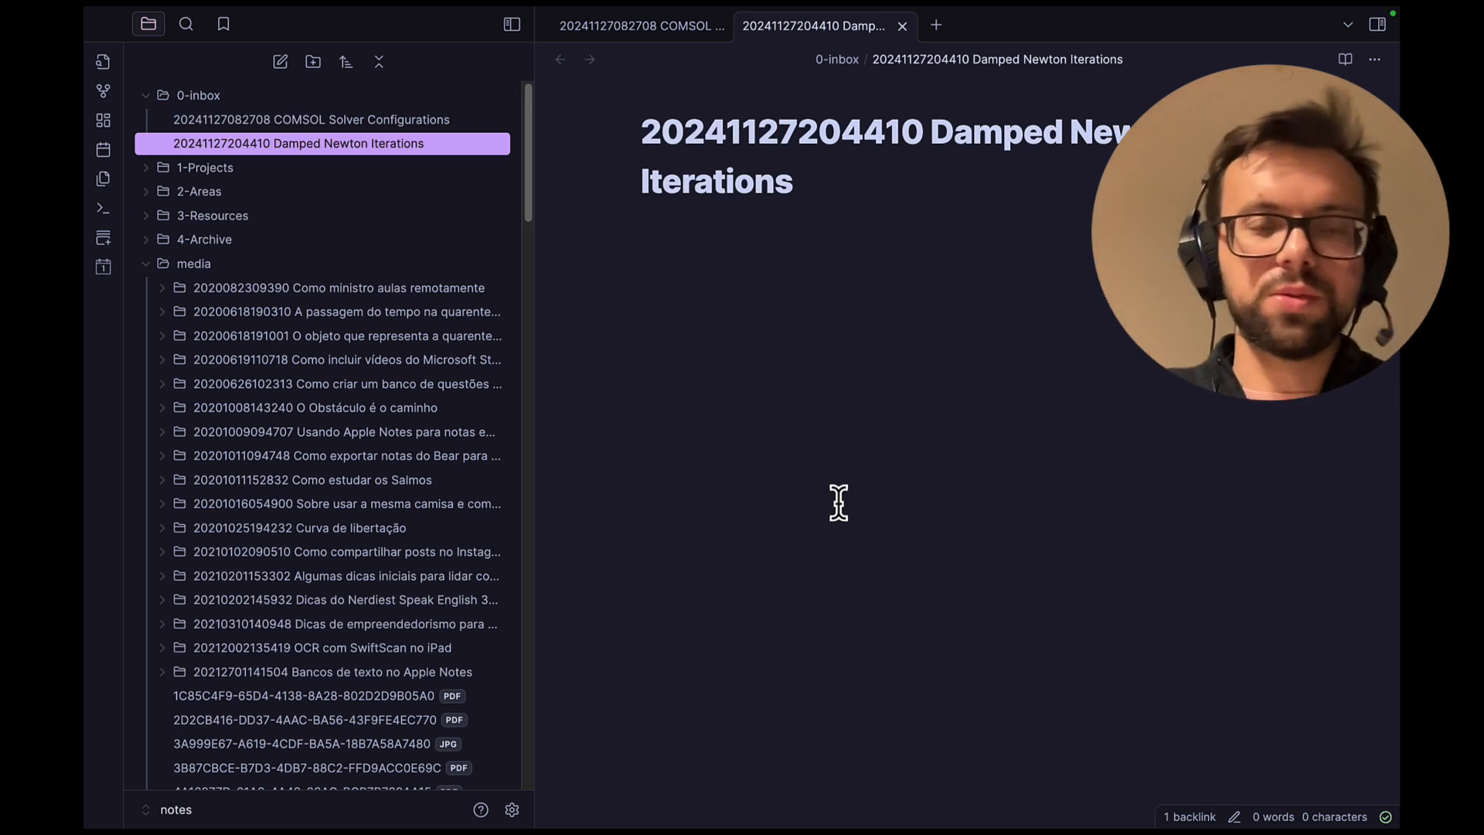
left_click(624, 25)
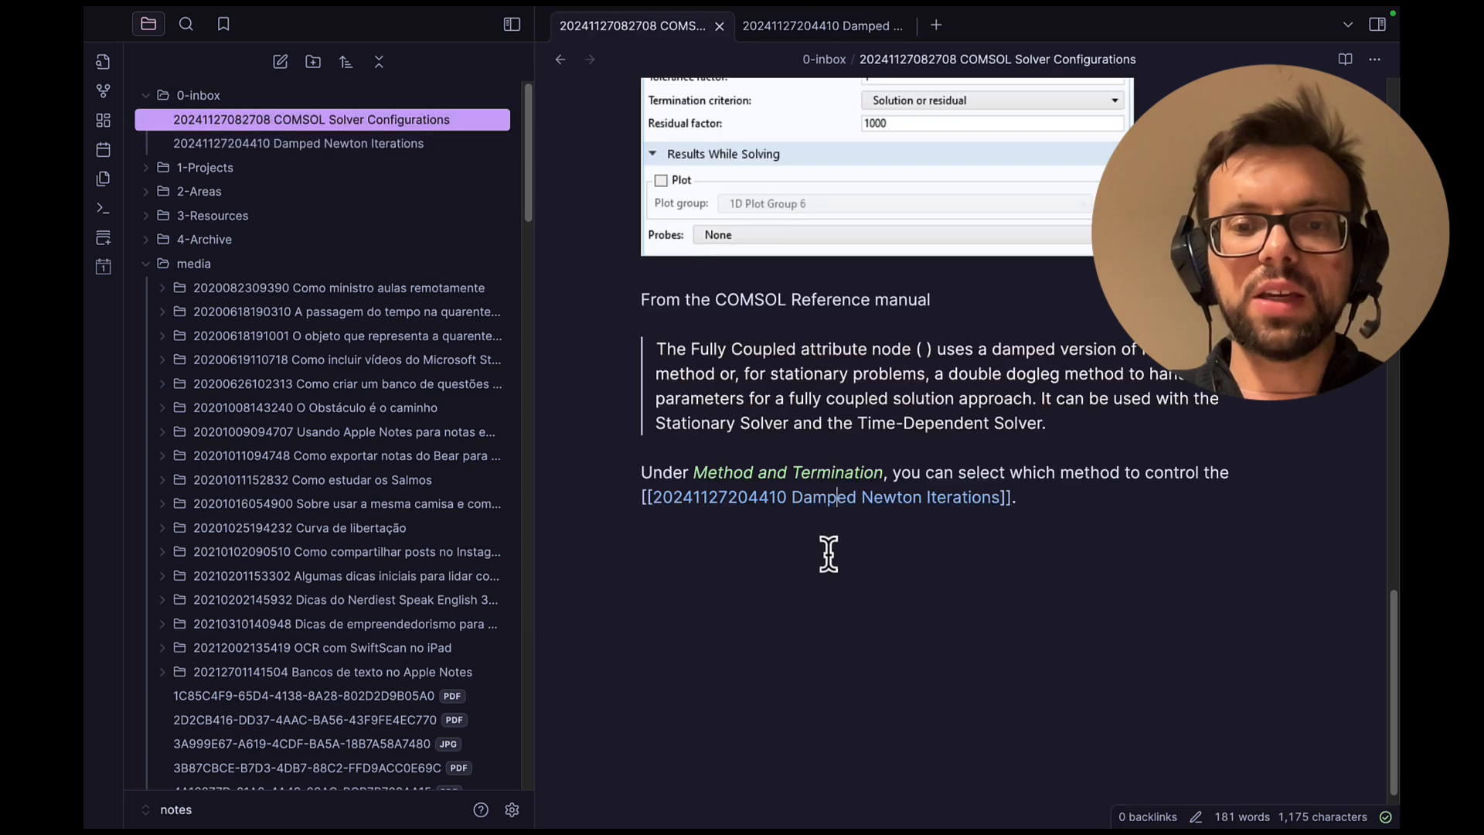
left_click(754, 28)
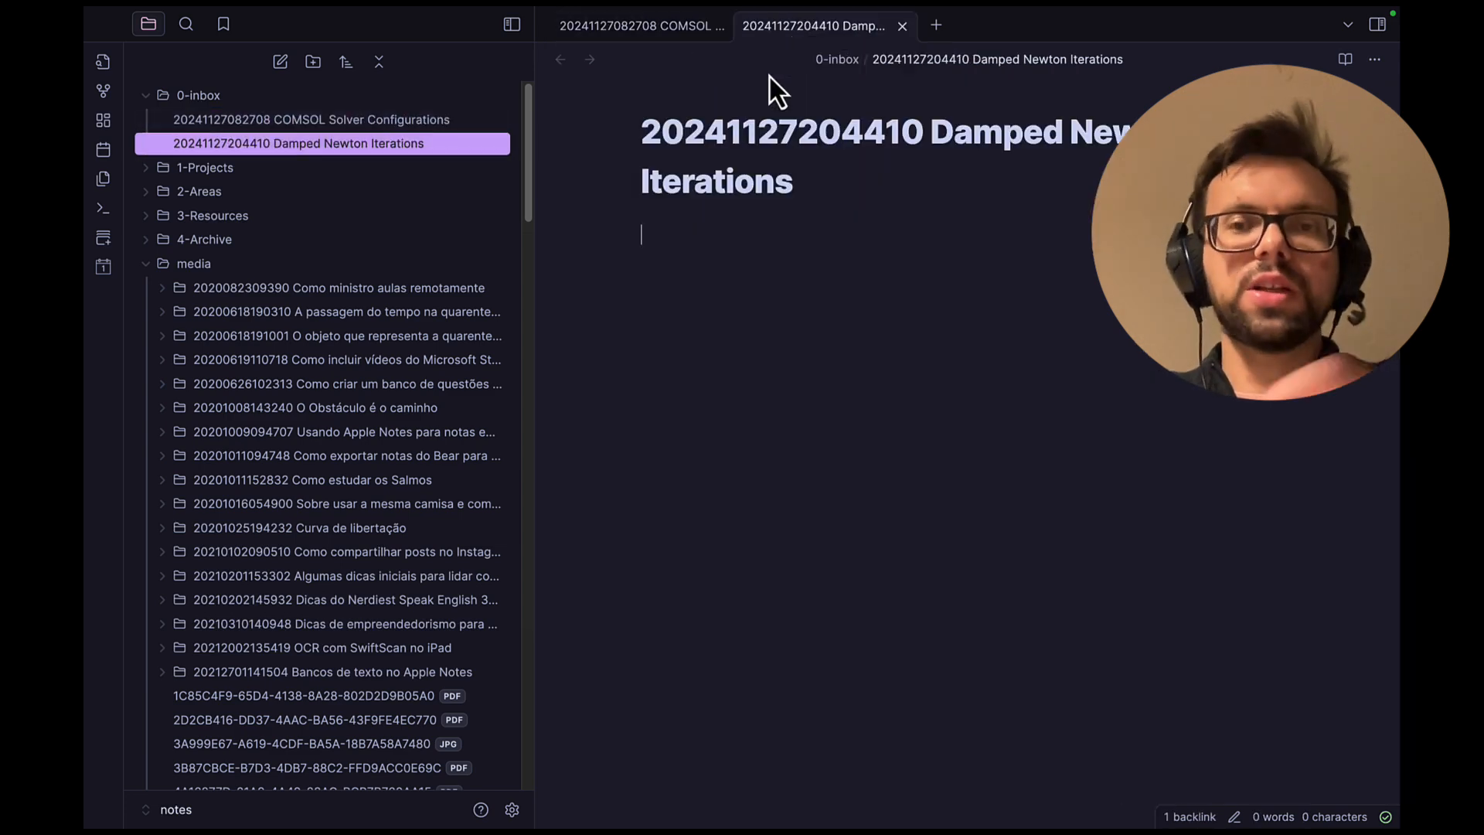